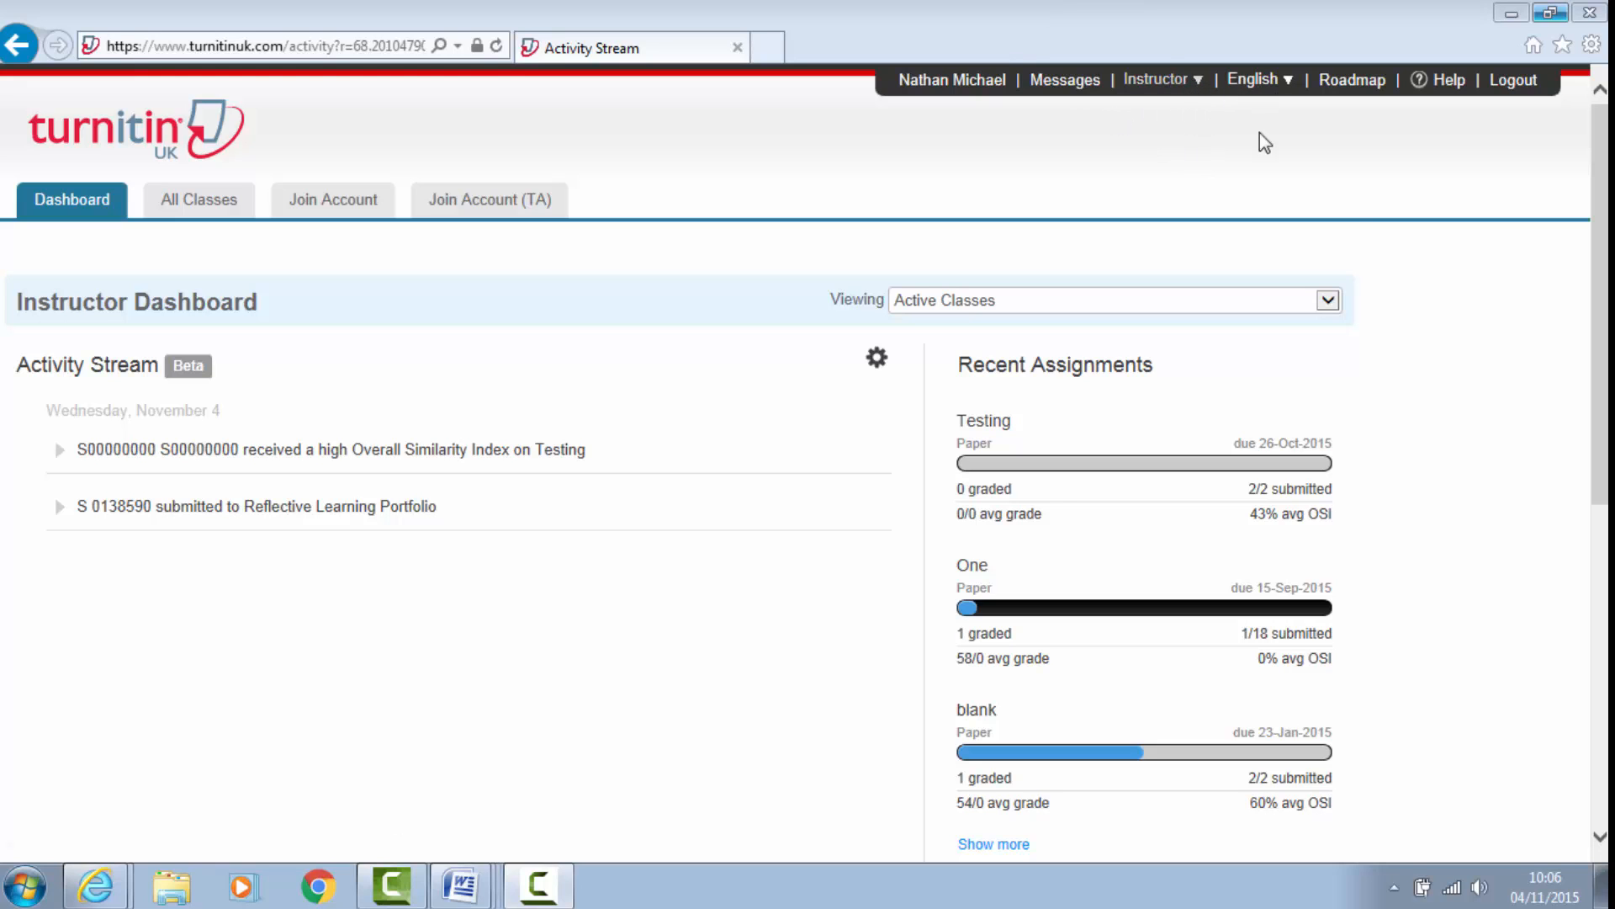
Step: Open the Essay paper's originality report from the Testing class's assignment inbox and maximize the document viewer
click(230, 202)
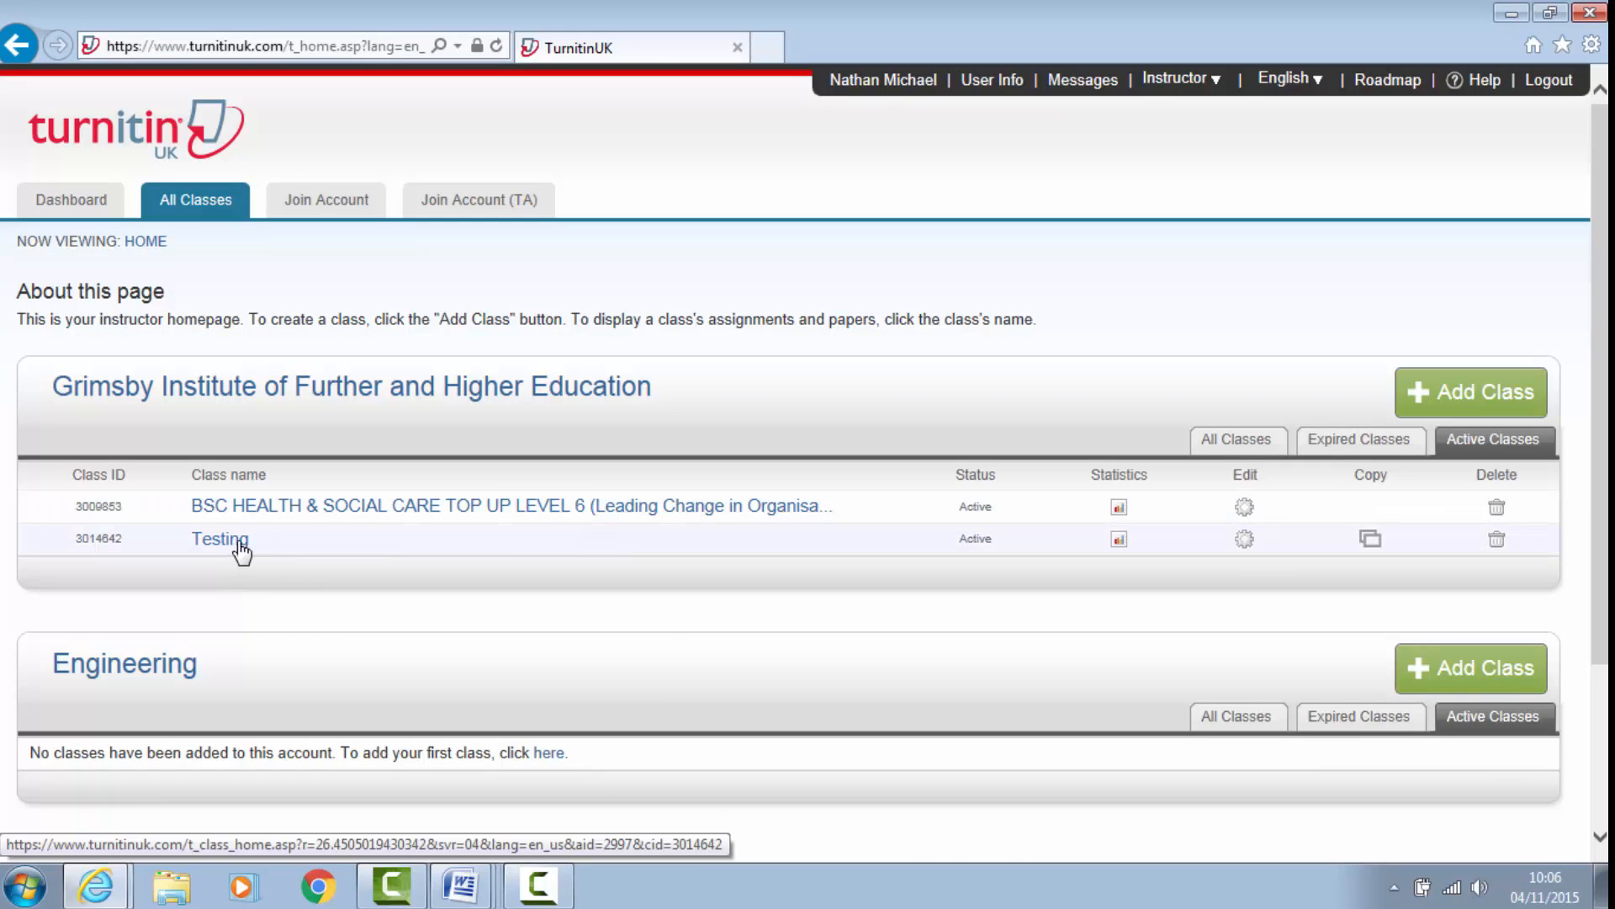
click(243, 551)
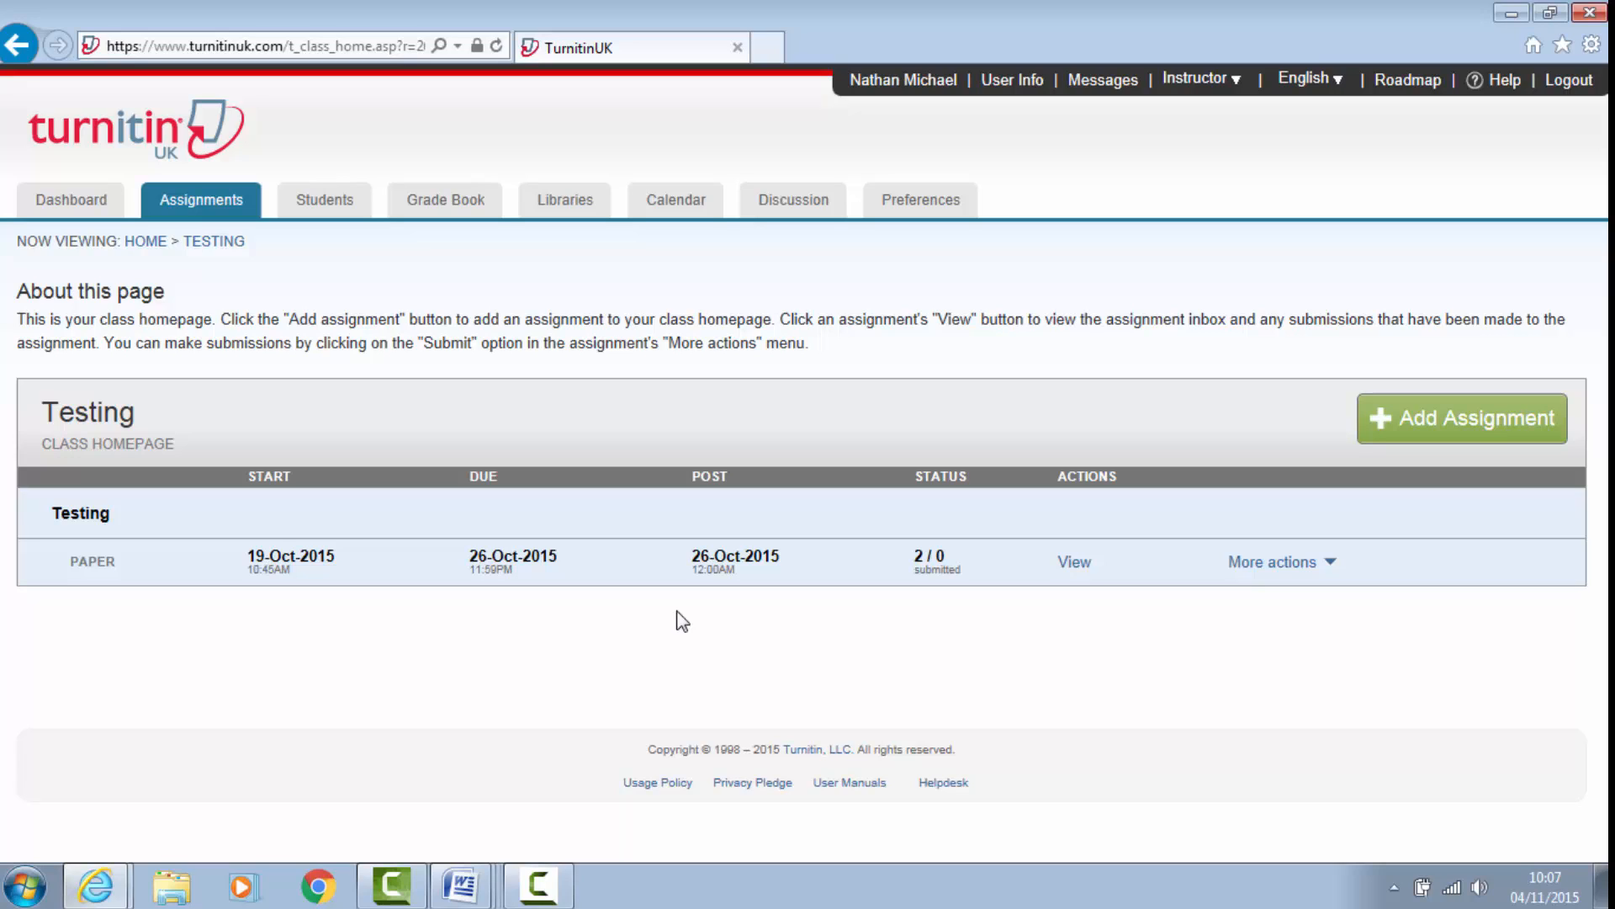
click(1077, 568)
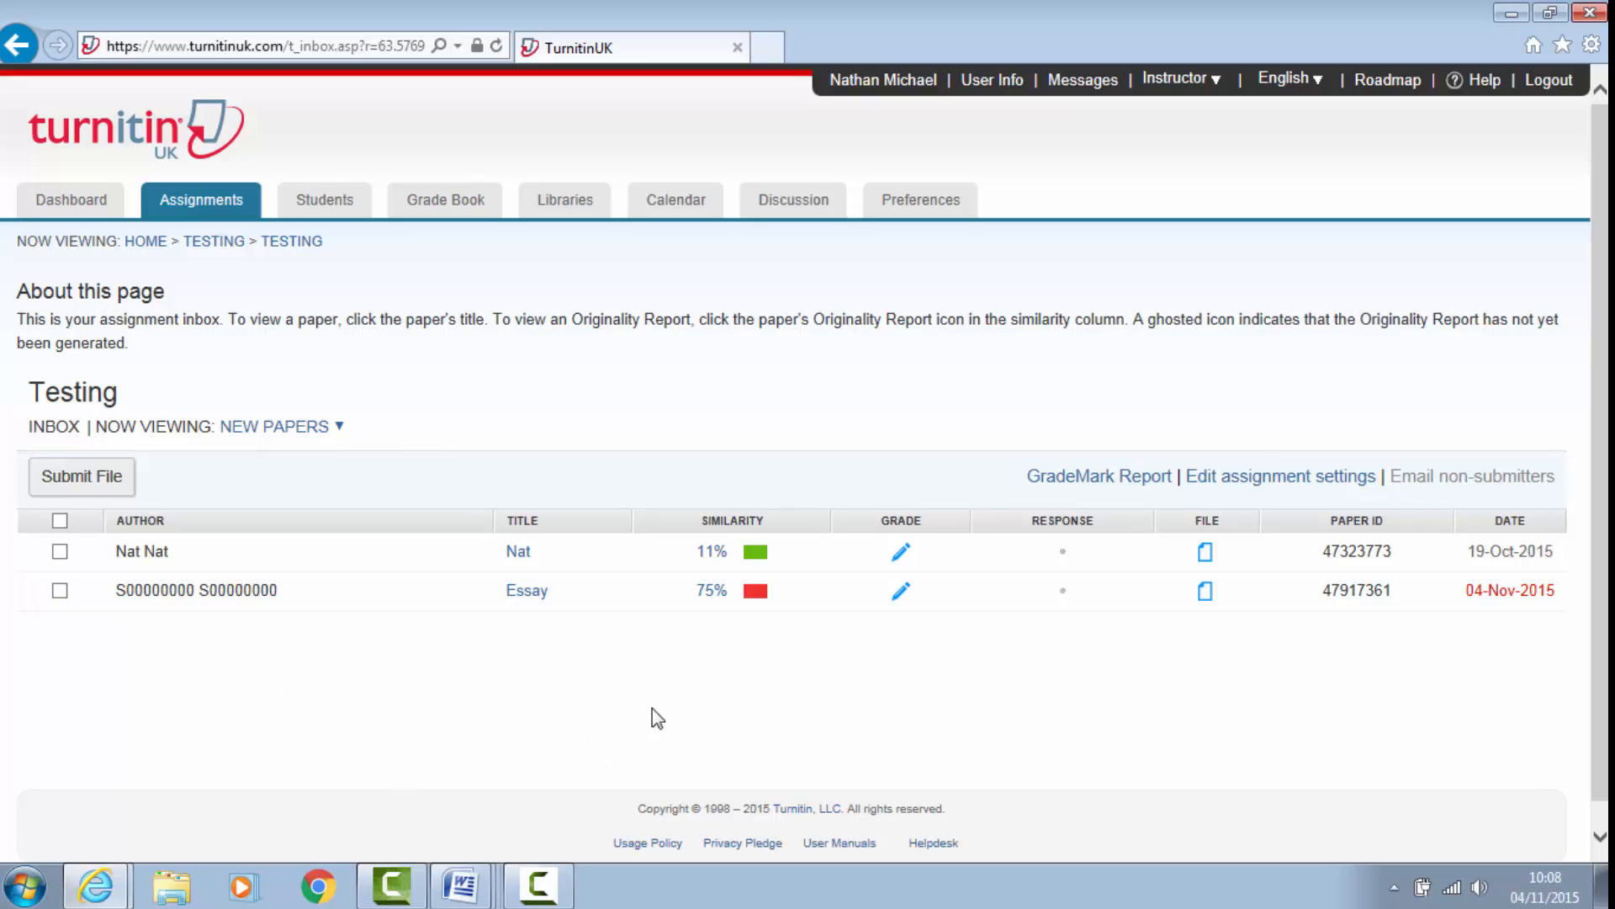
click(757, 592)
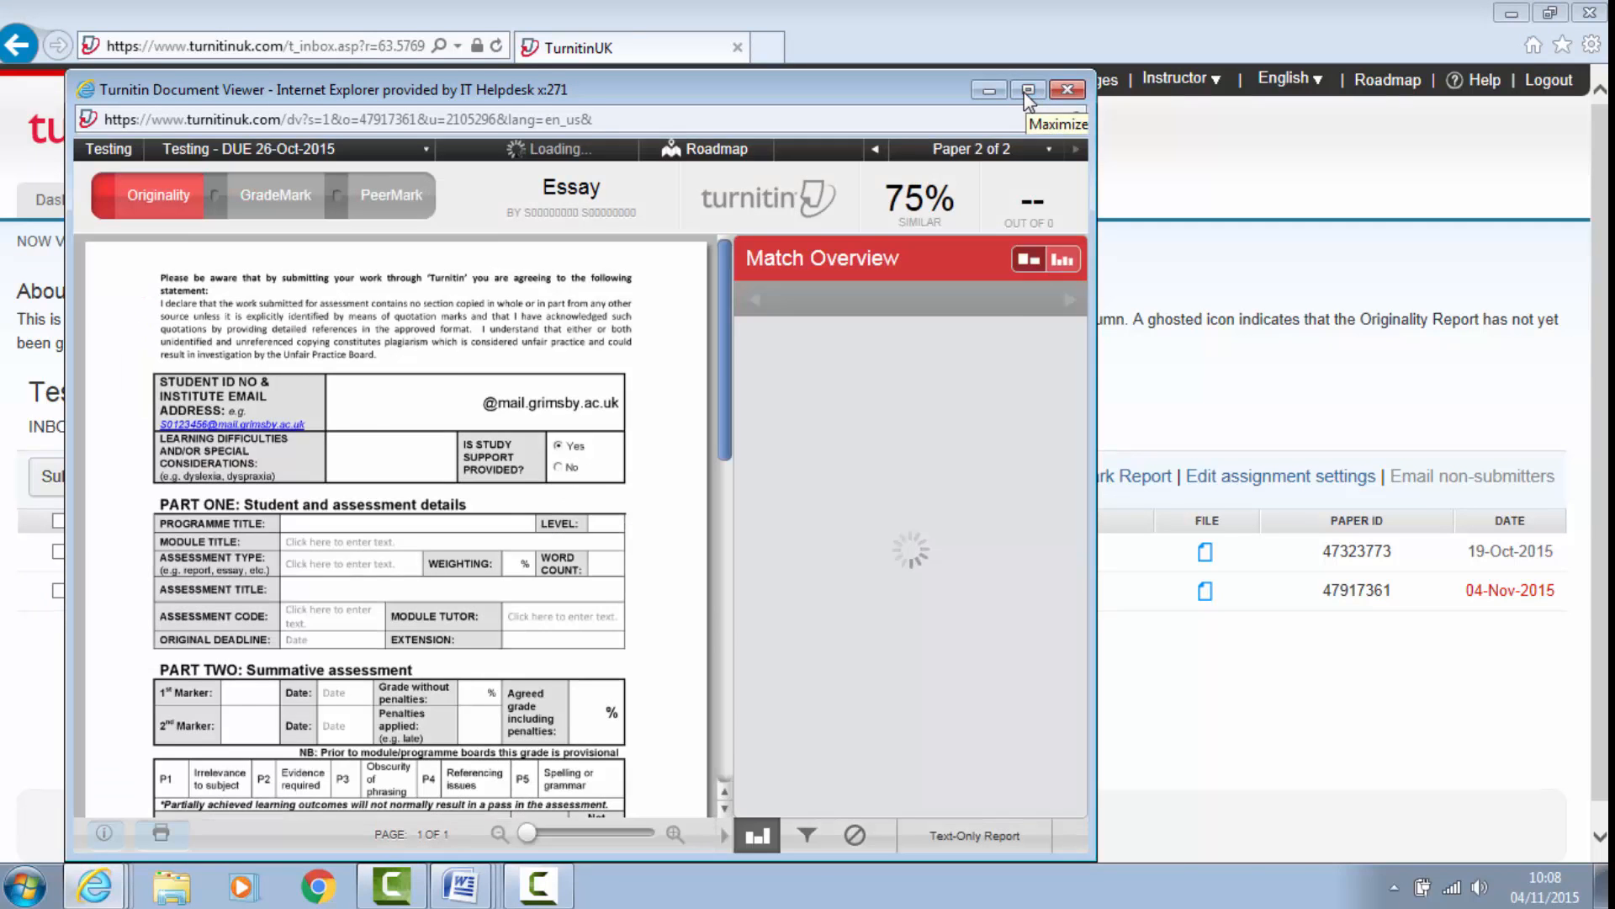
click(1028, 90)
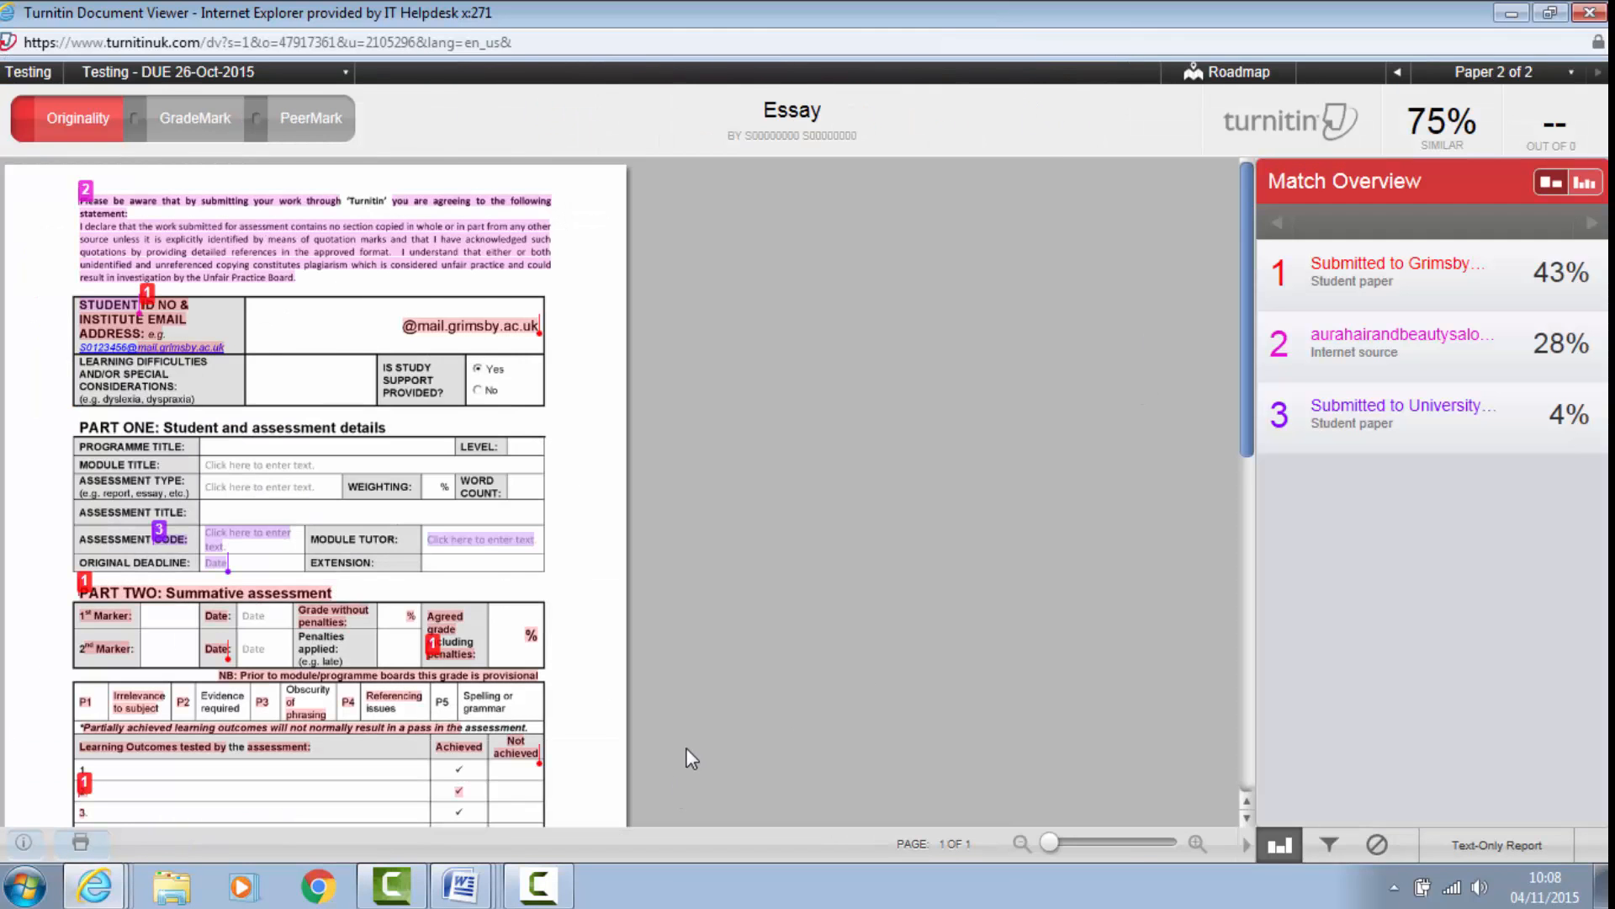
Step: Examine the highlighted matches throughout the Essay's cover sheet against the sources in the match overview
scroll(981, 291, down, 5)
scroll(848, 382, up, 5)
scroll(793, 562, down, 5)
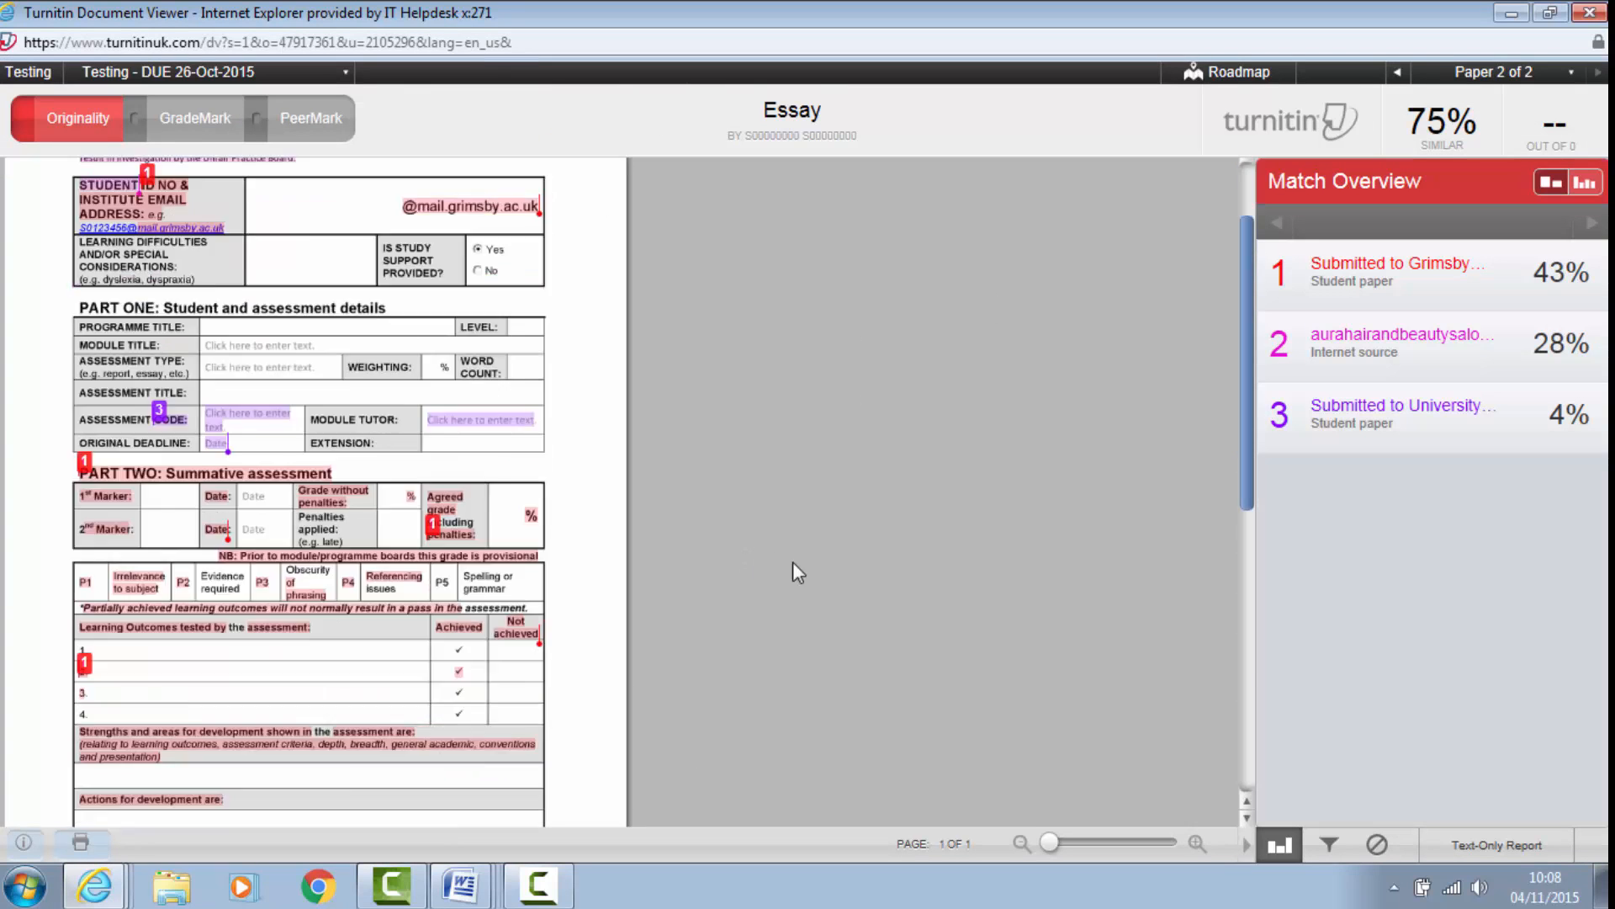
scroll(801, 562, up, 2)
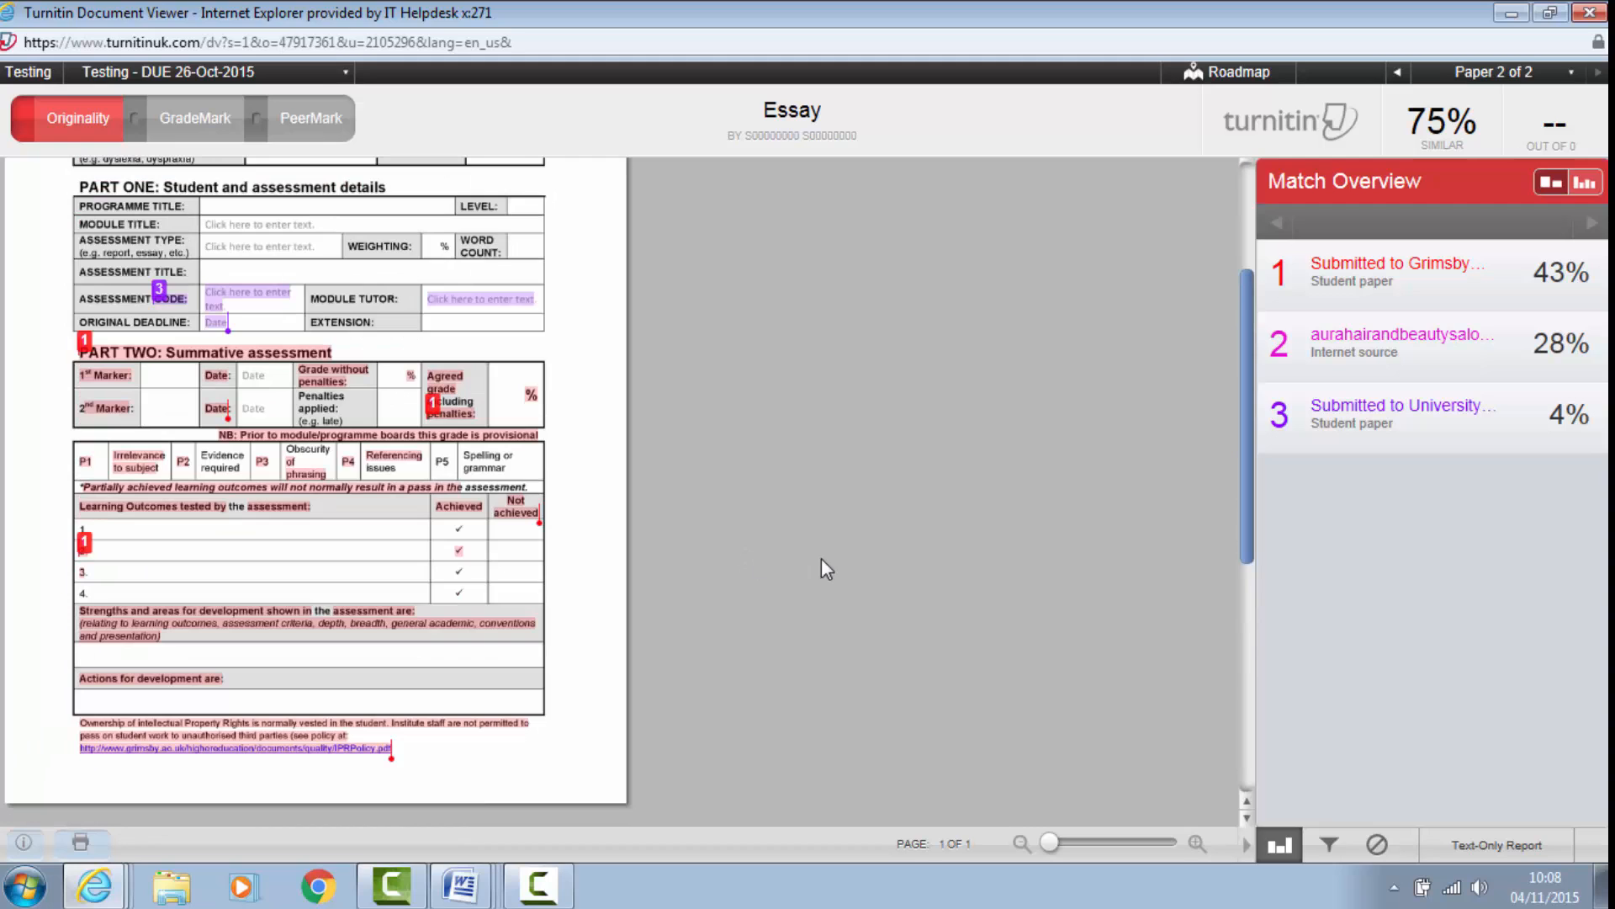
scroll(824, 559, down, 5)
scroll(831, 560, up, 2)
scroll(829, 559, down, 2)
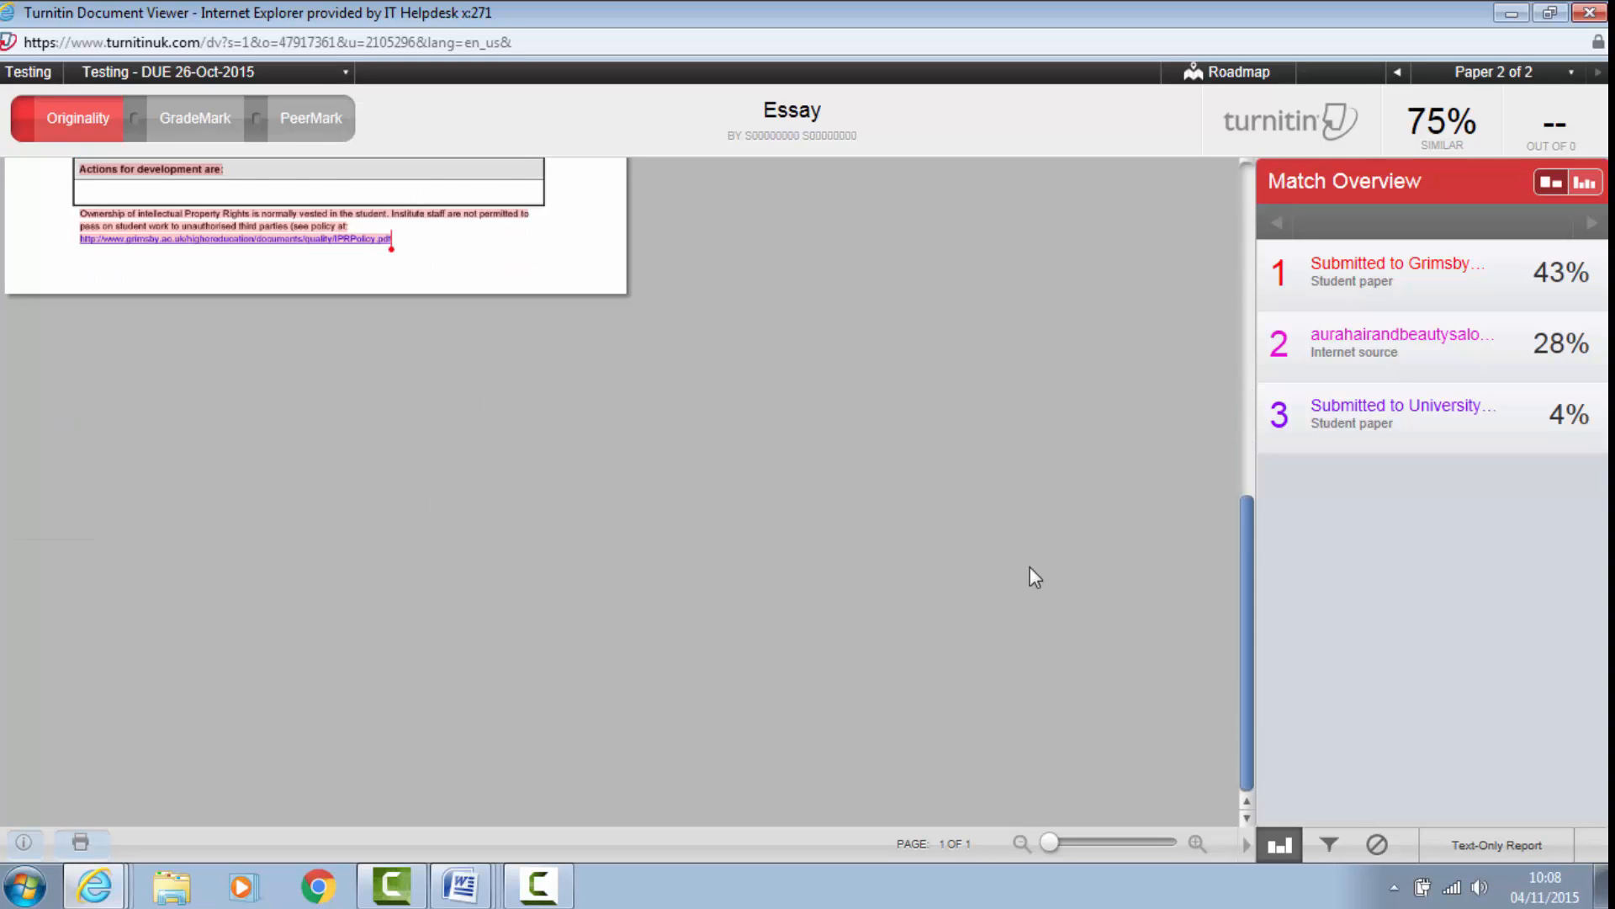
scroll(1036, 578, up, 5)
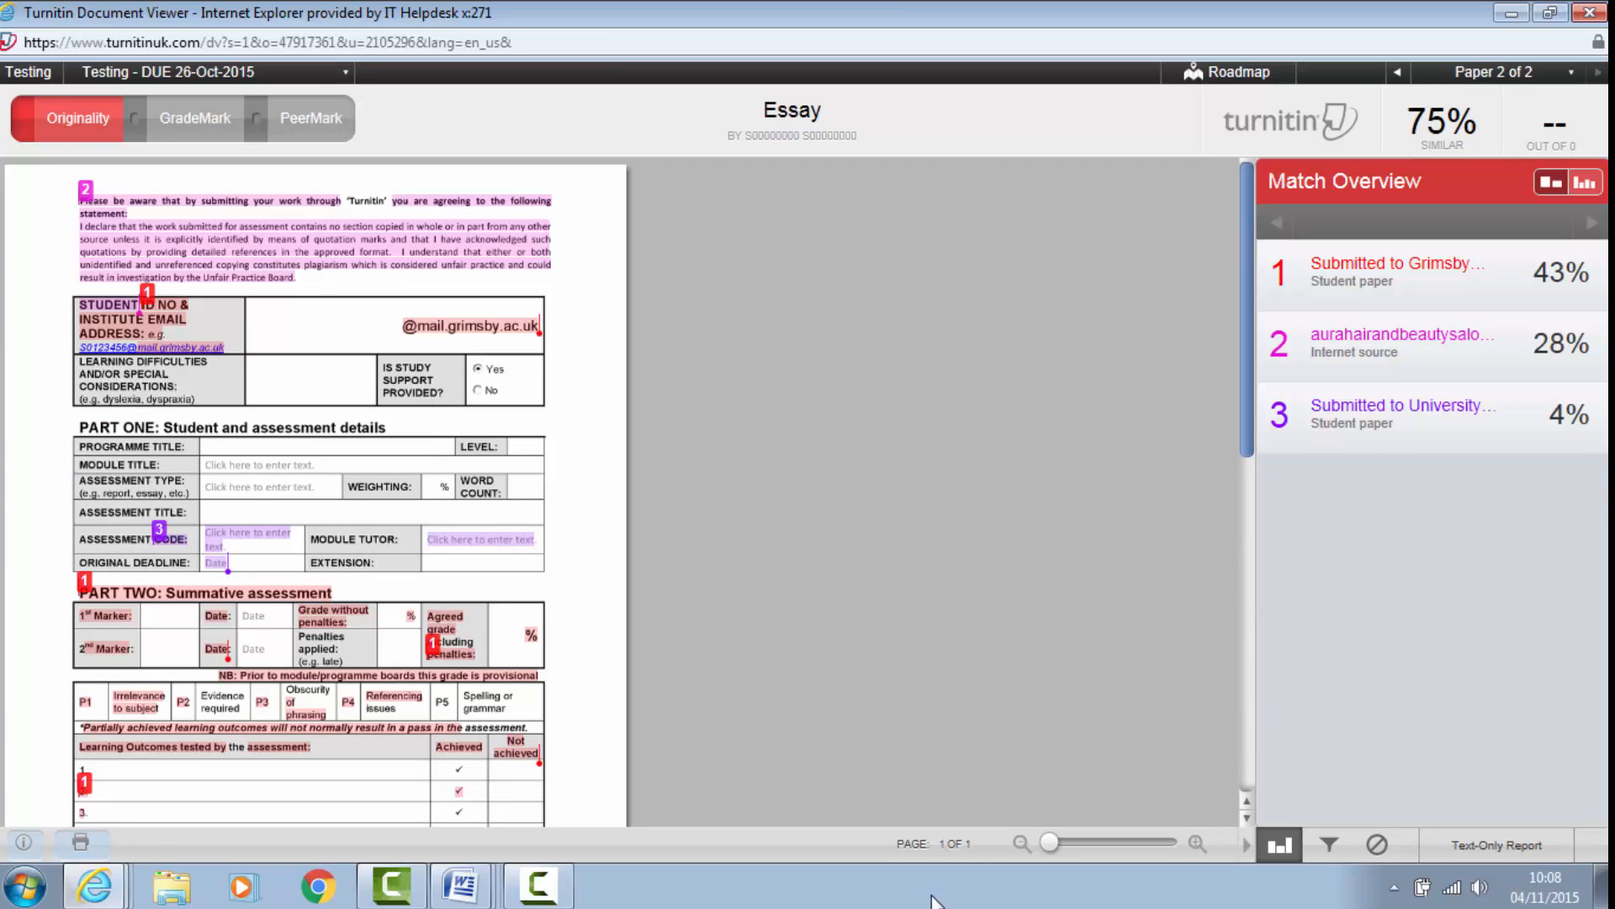
scroll(766, 471, down, 2)
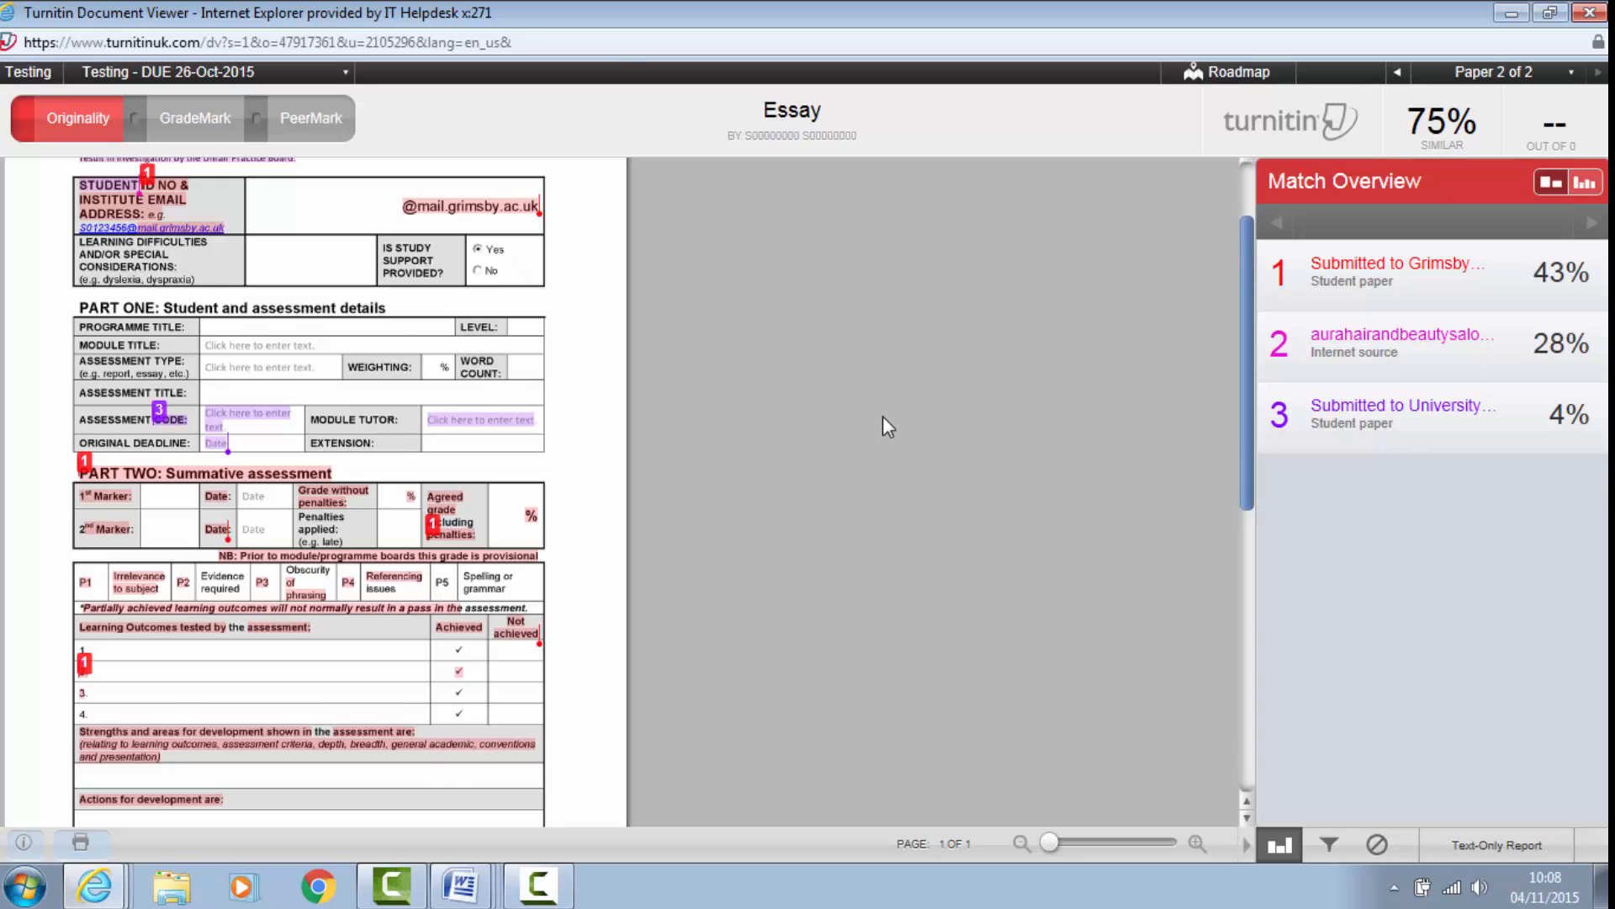
scroll(881, 416, up, 2)
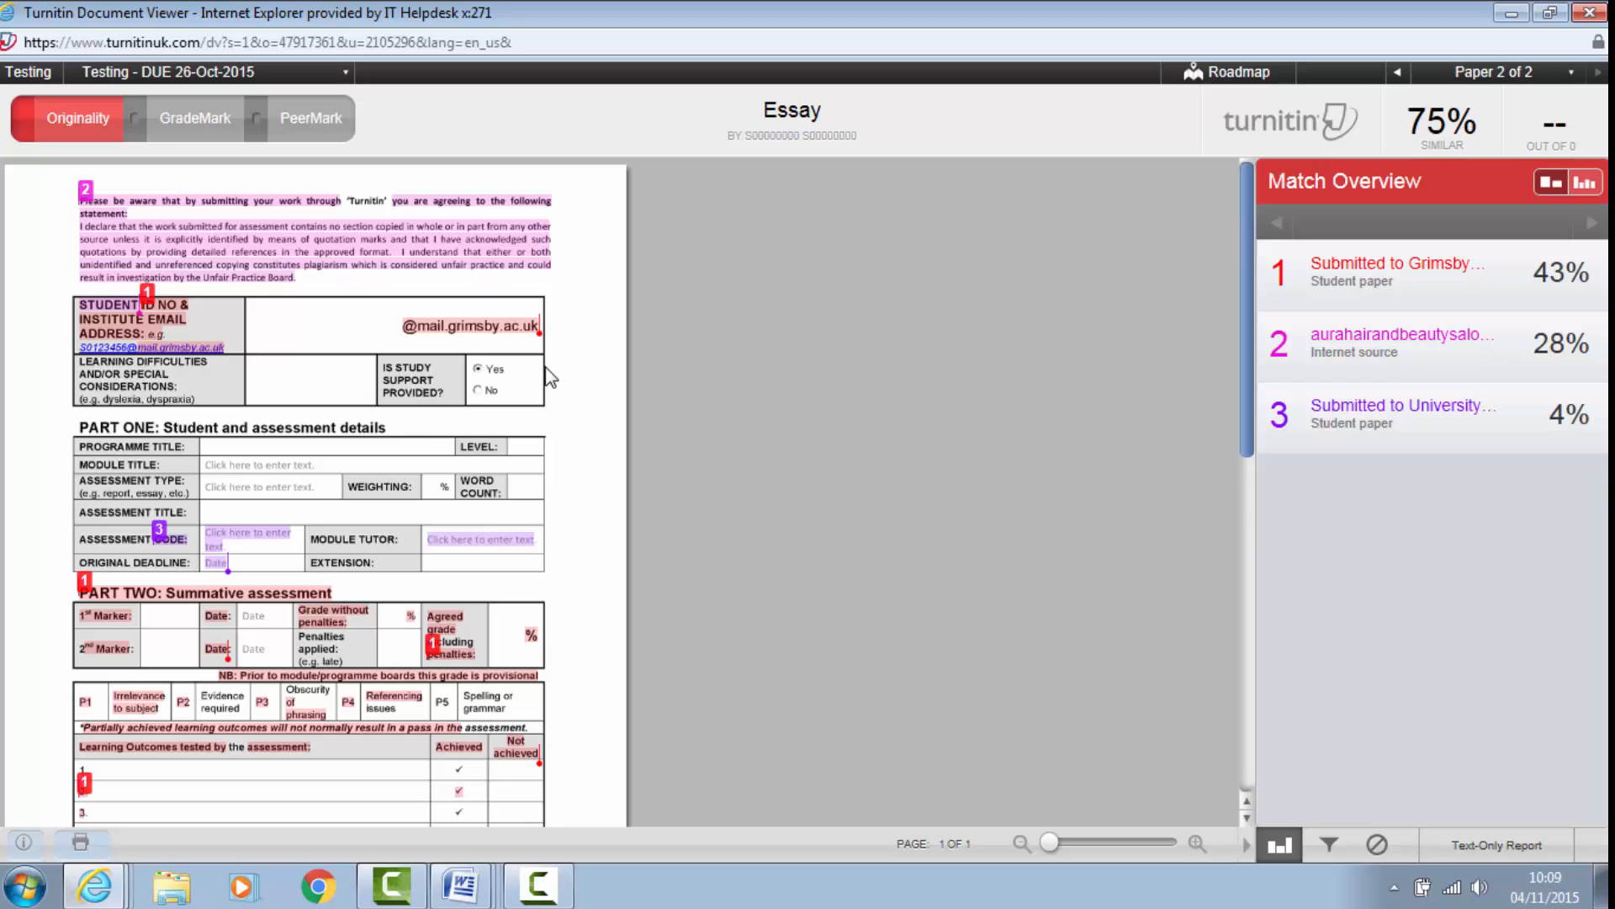
scroll(334, 200, down, 2)
scroll(308, 341, up, 2)
scroll(589, 528, down, 3)
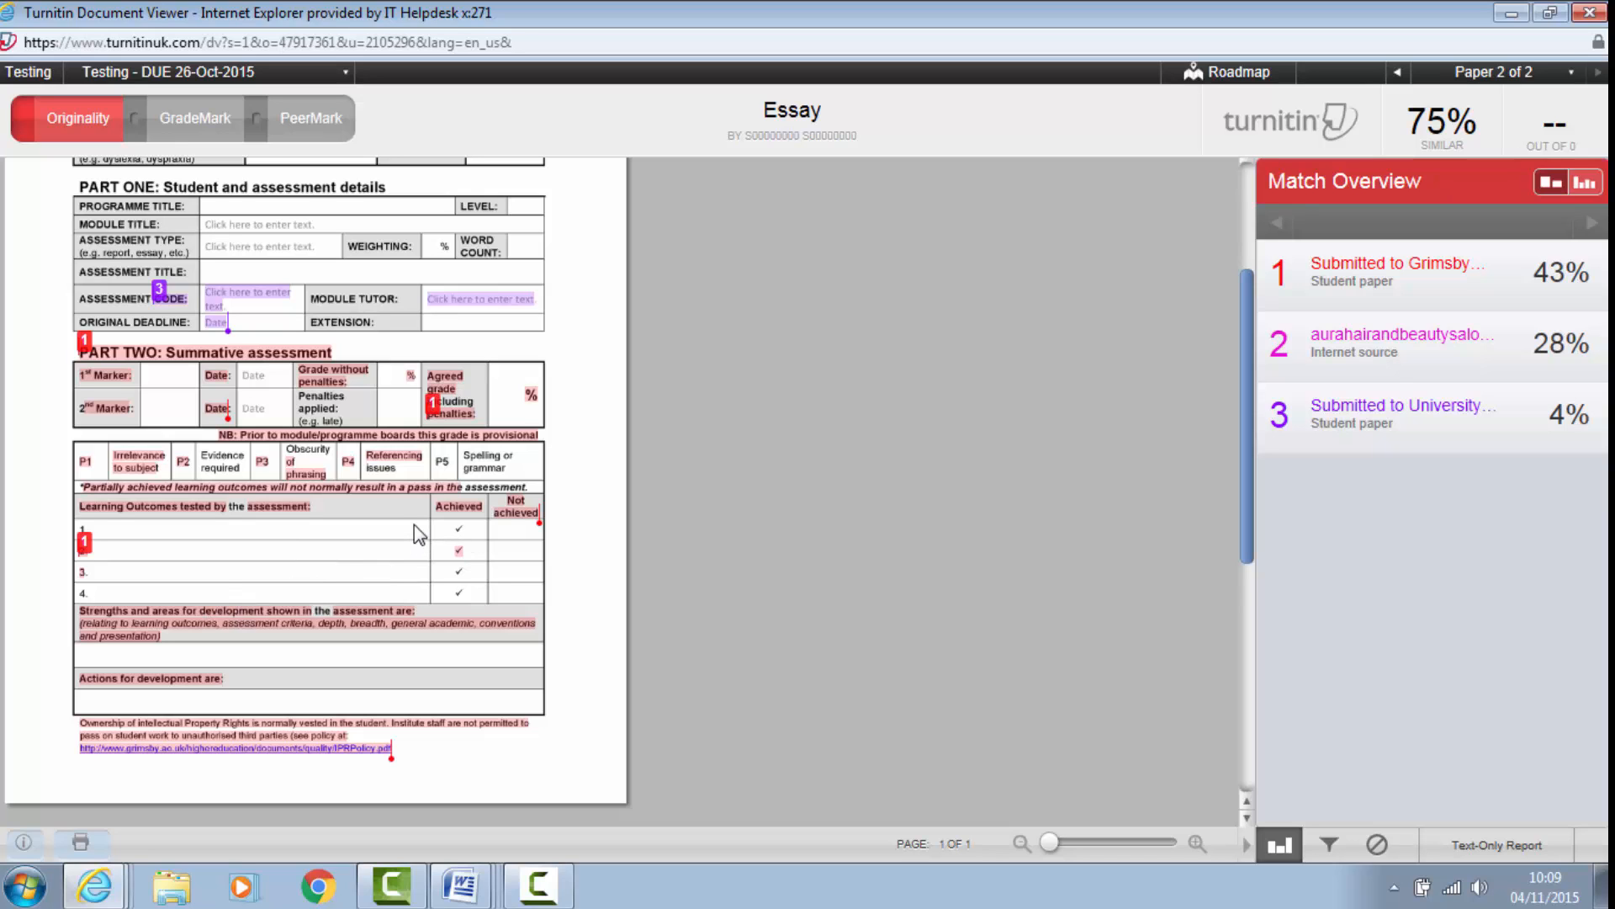
scroll(1028, 525, up, 3)
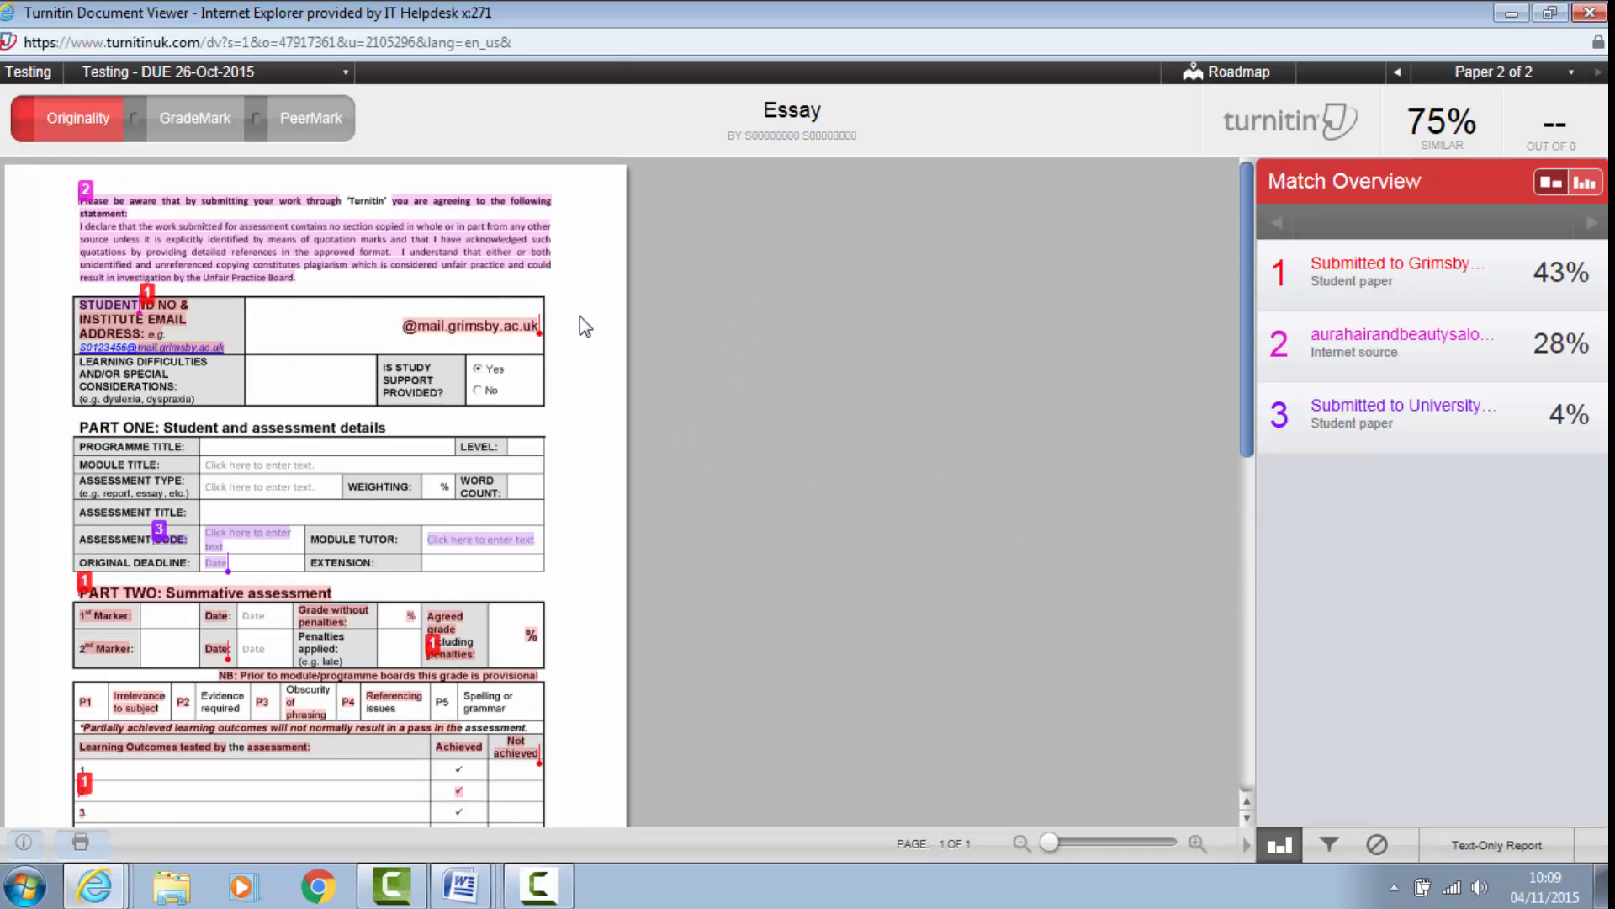
Step: Switch the Essay to GradeMark and place a Citation Needed QuickMark on the opening declaration paragraph
click(187, 127)
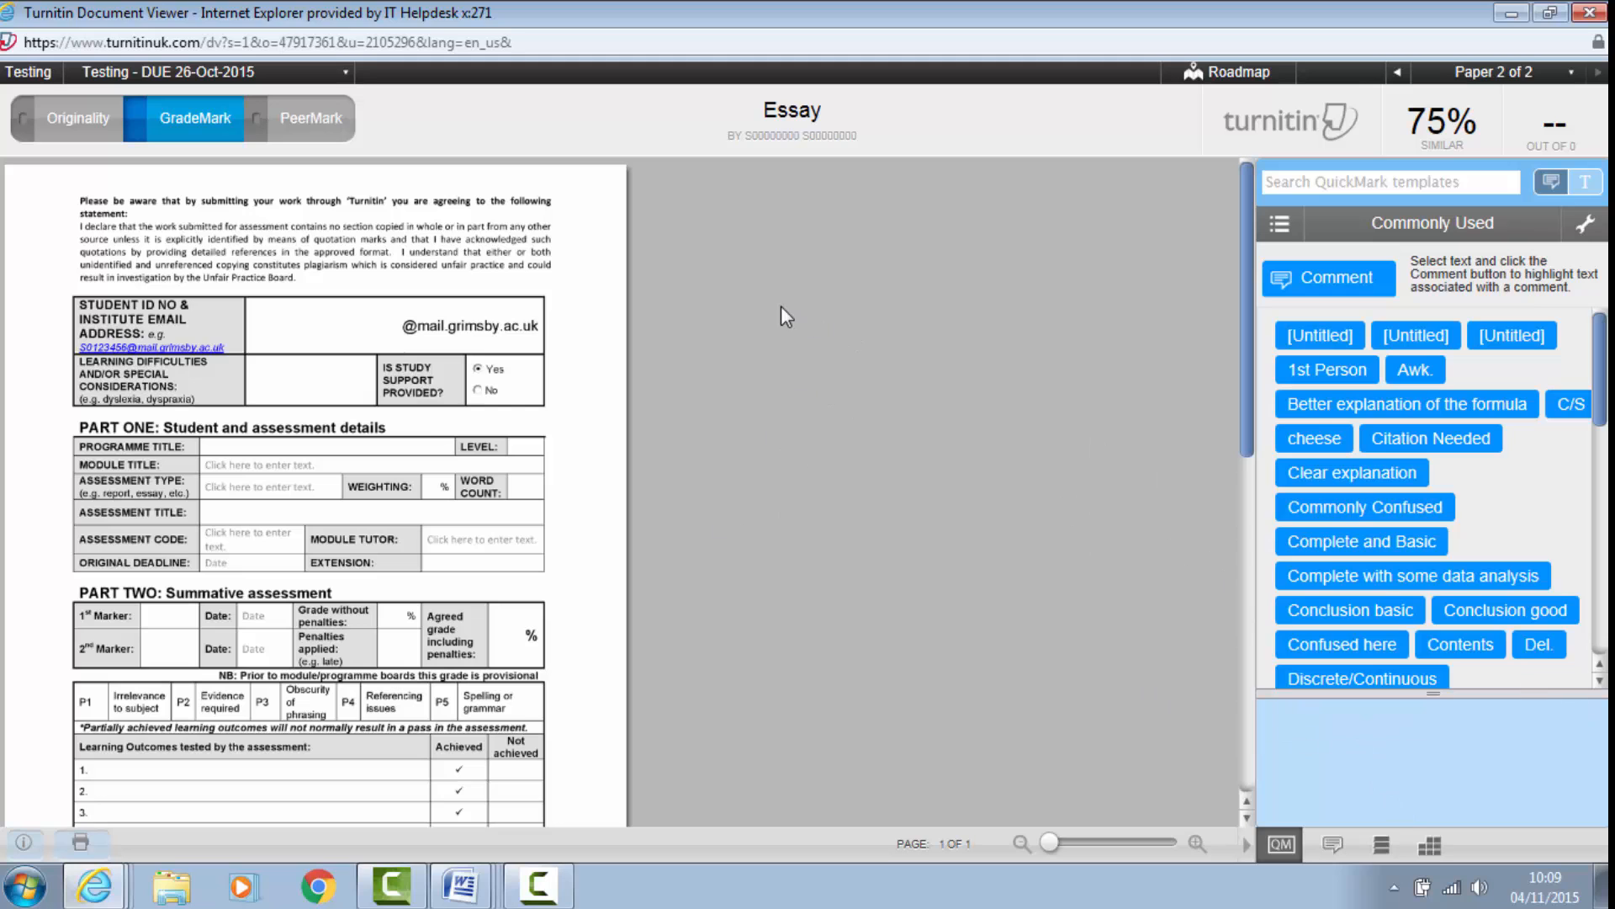
scroll(754, 340, down, 5)
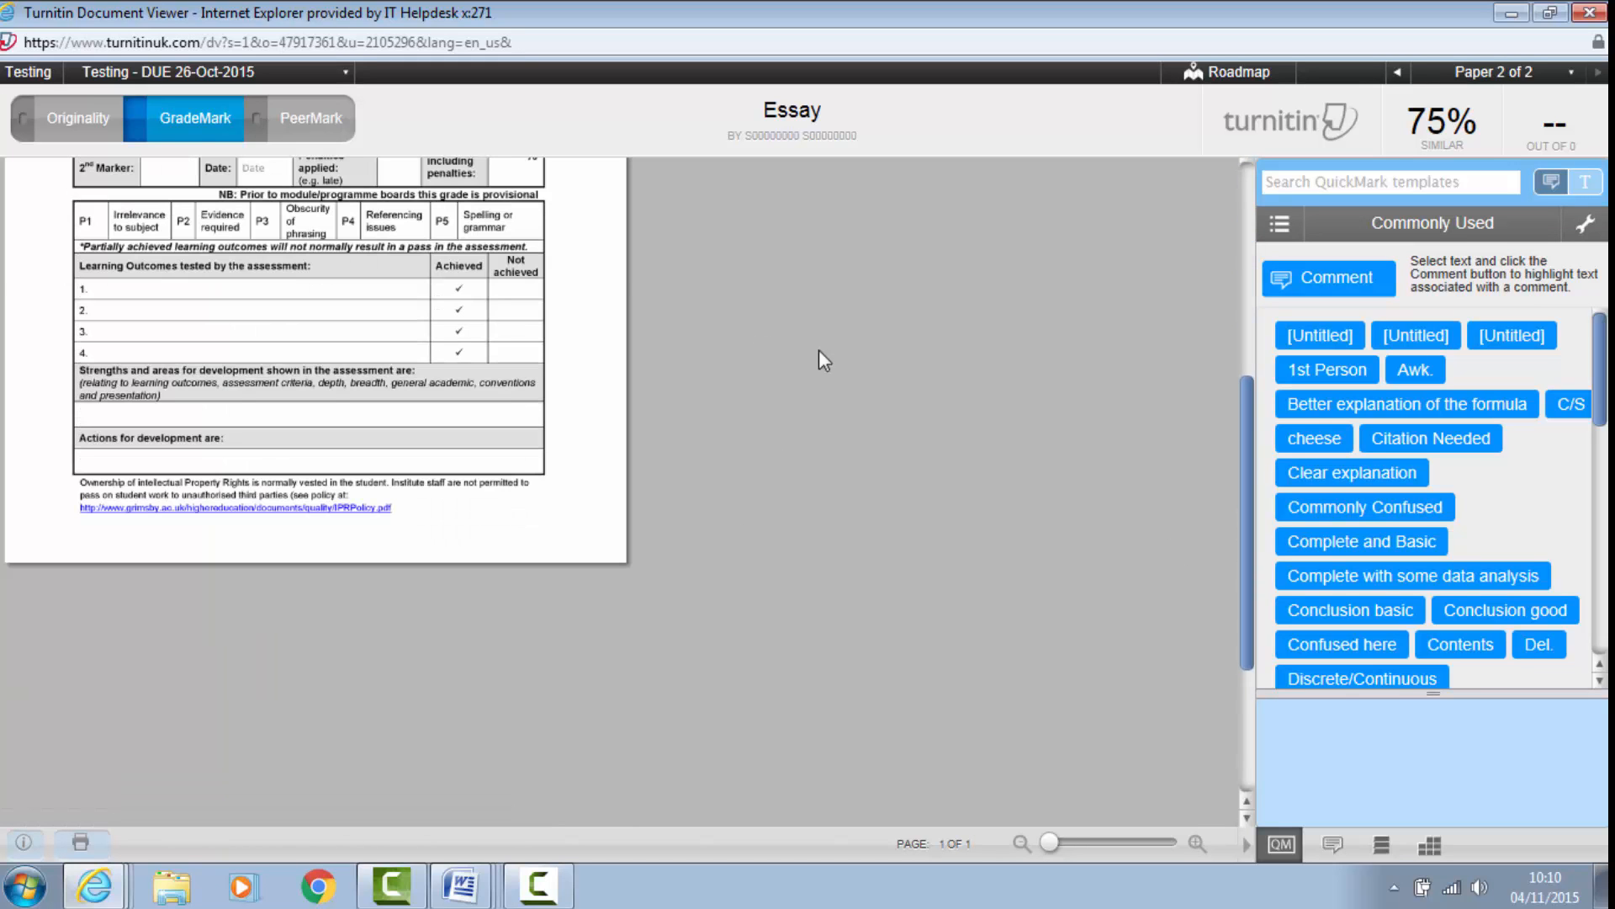
scroll(858, 457, up, 5)
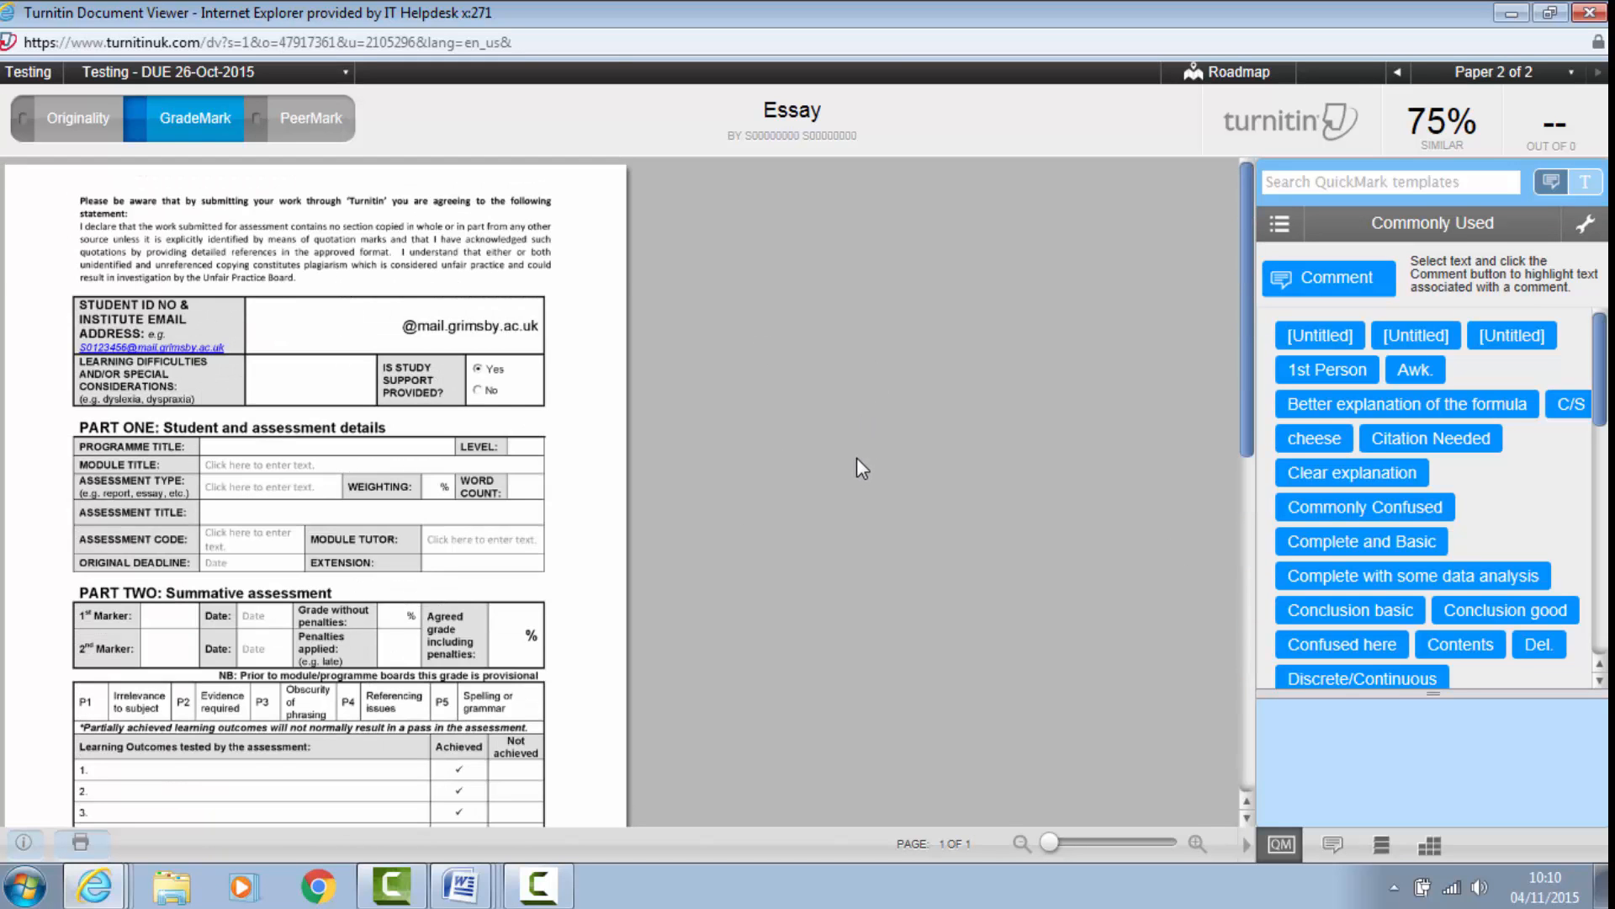
mouse_move(1454, 452)
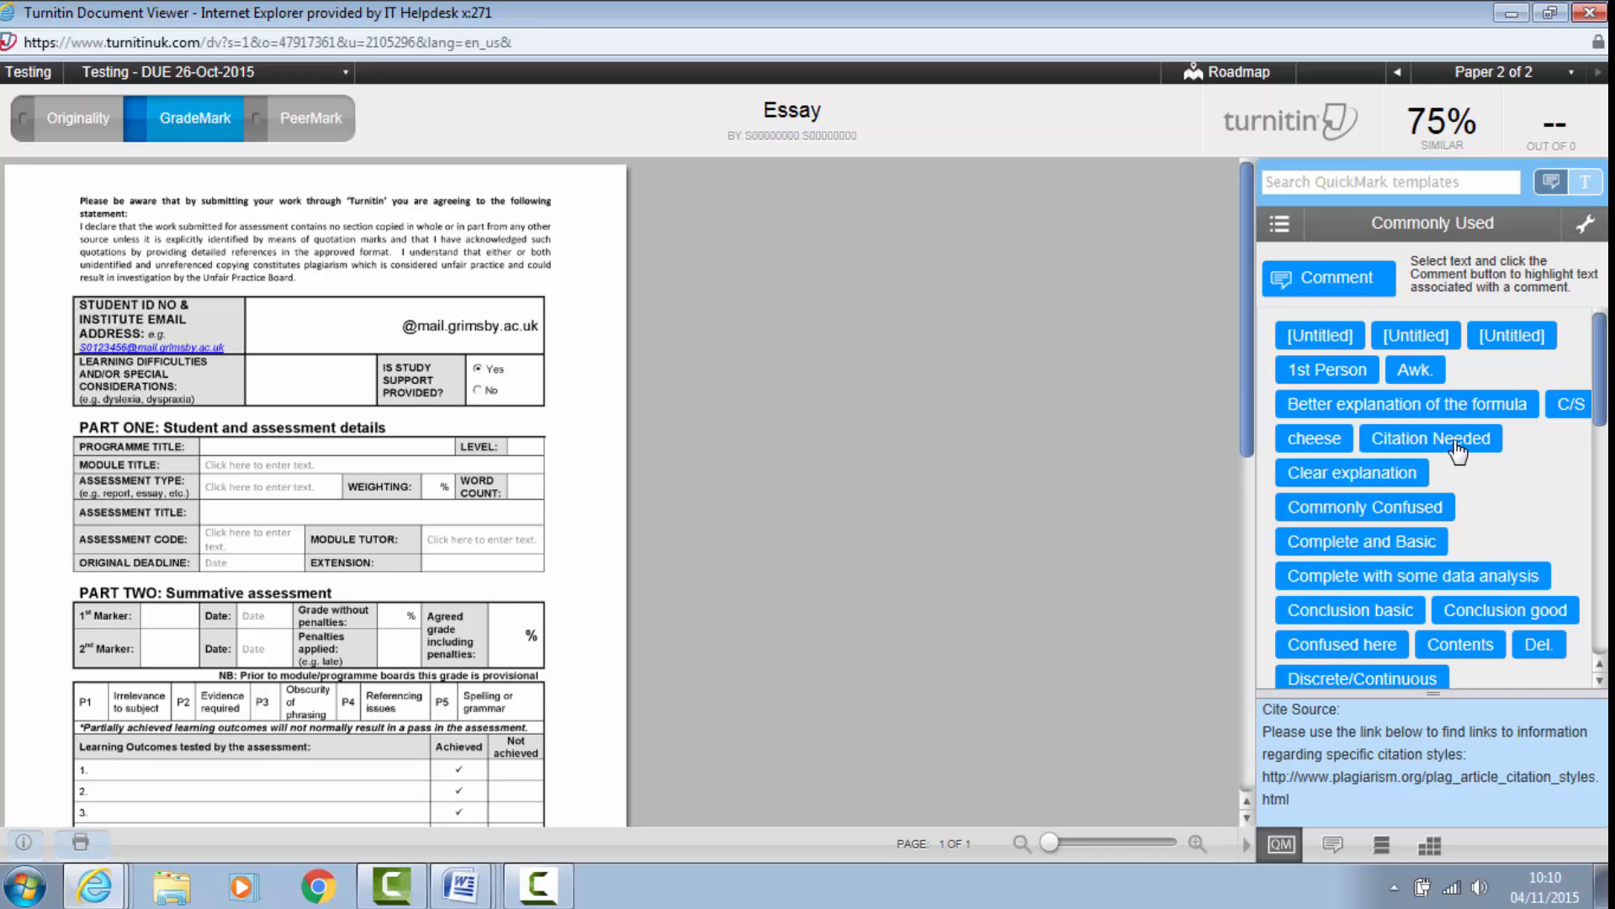
drag(1458, 453, 244, 262)
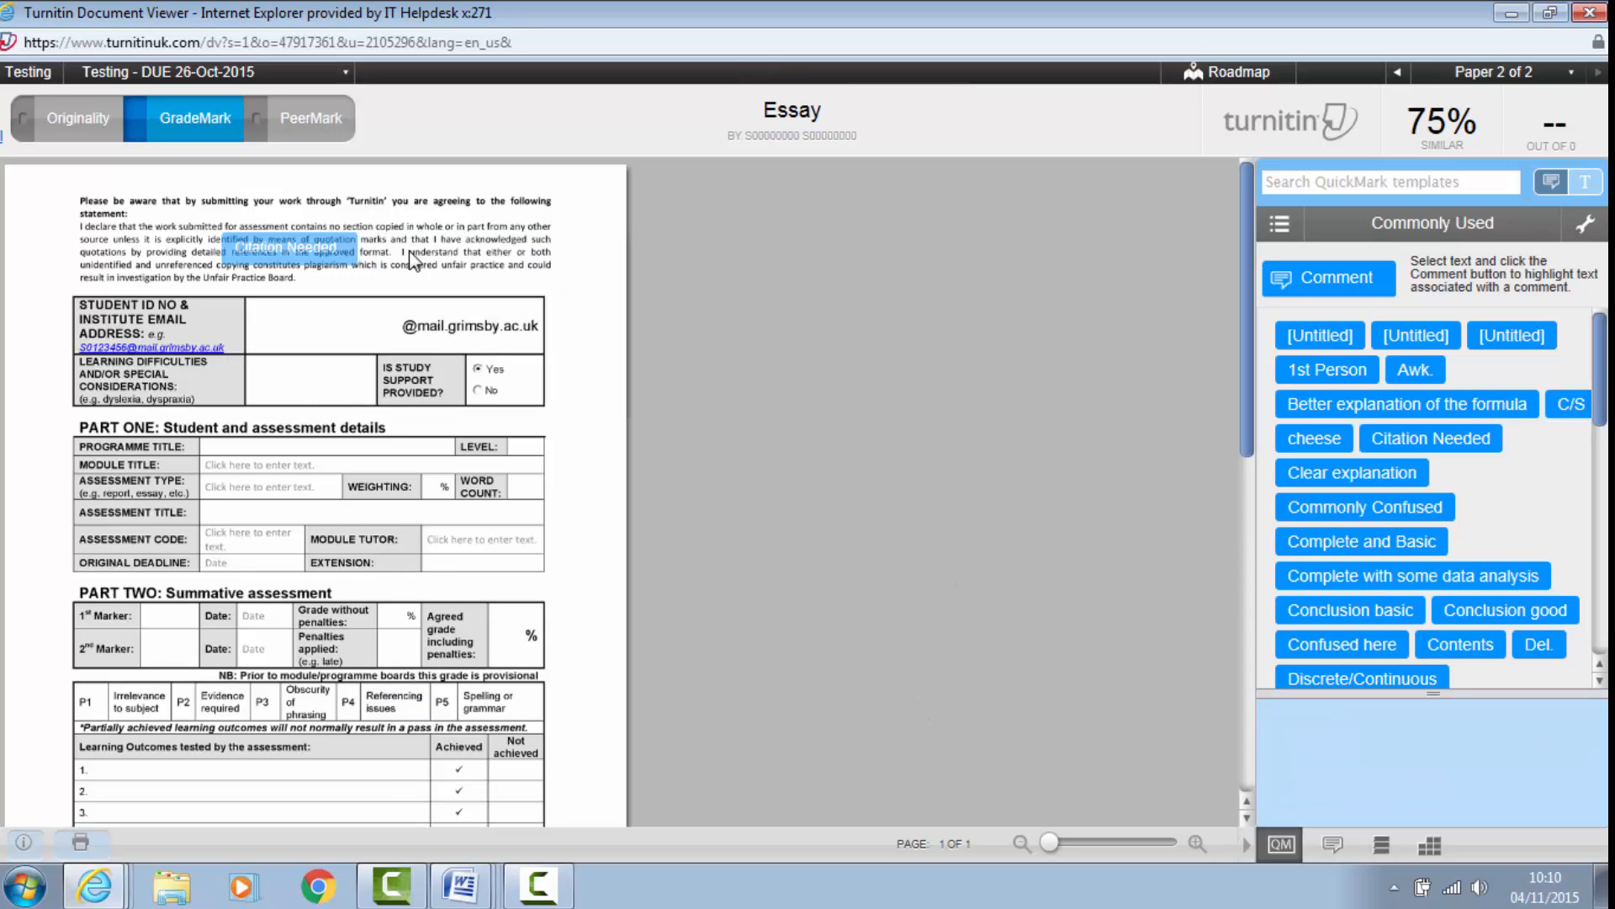
click(333, 248)
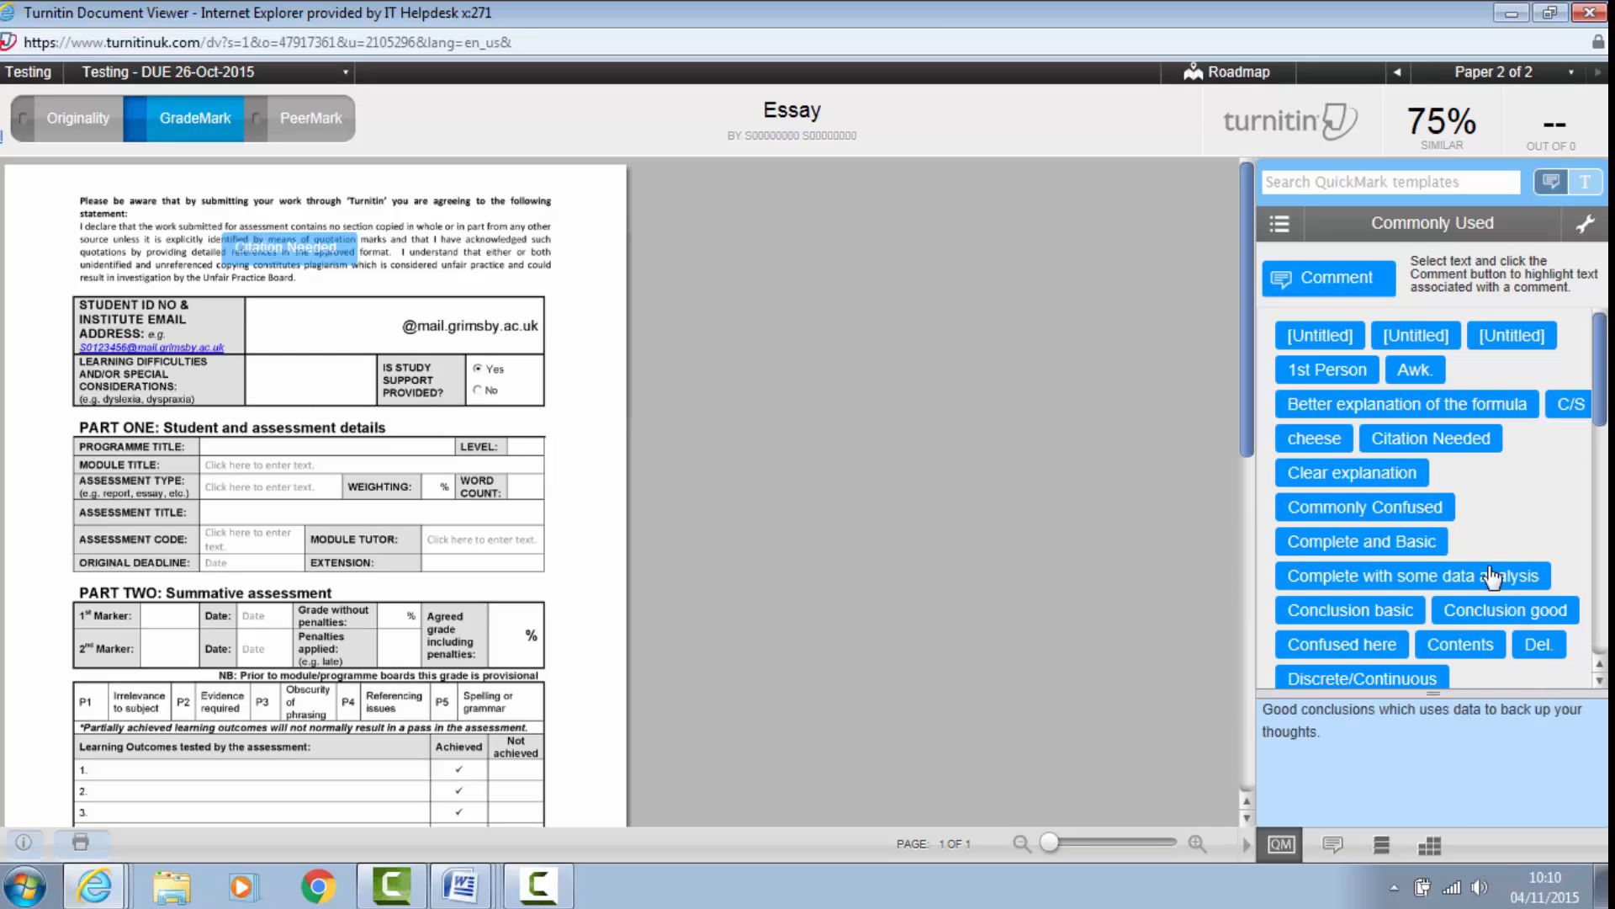
Step: Place a Scatter wrong QuickMark on the 1st Marker row of the Part Two summative assessment table
scroll(1464, 526, down, 10)
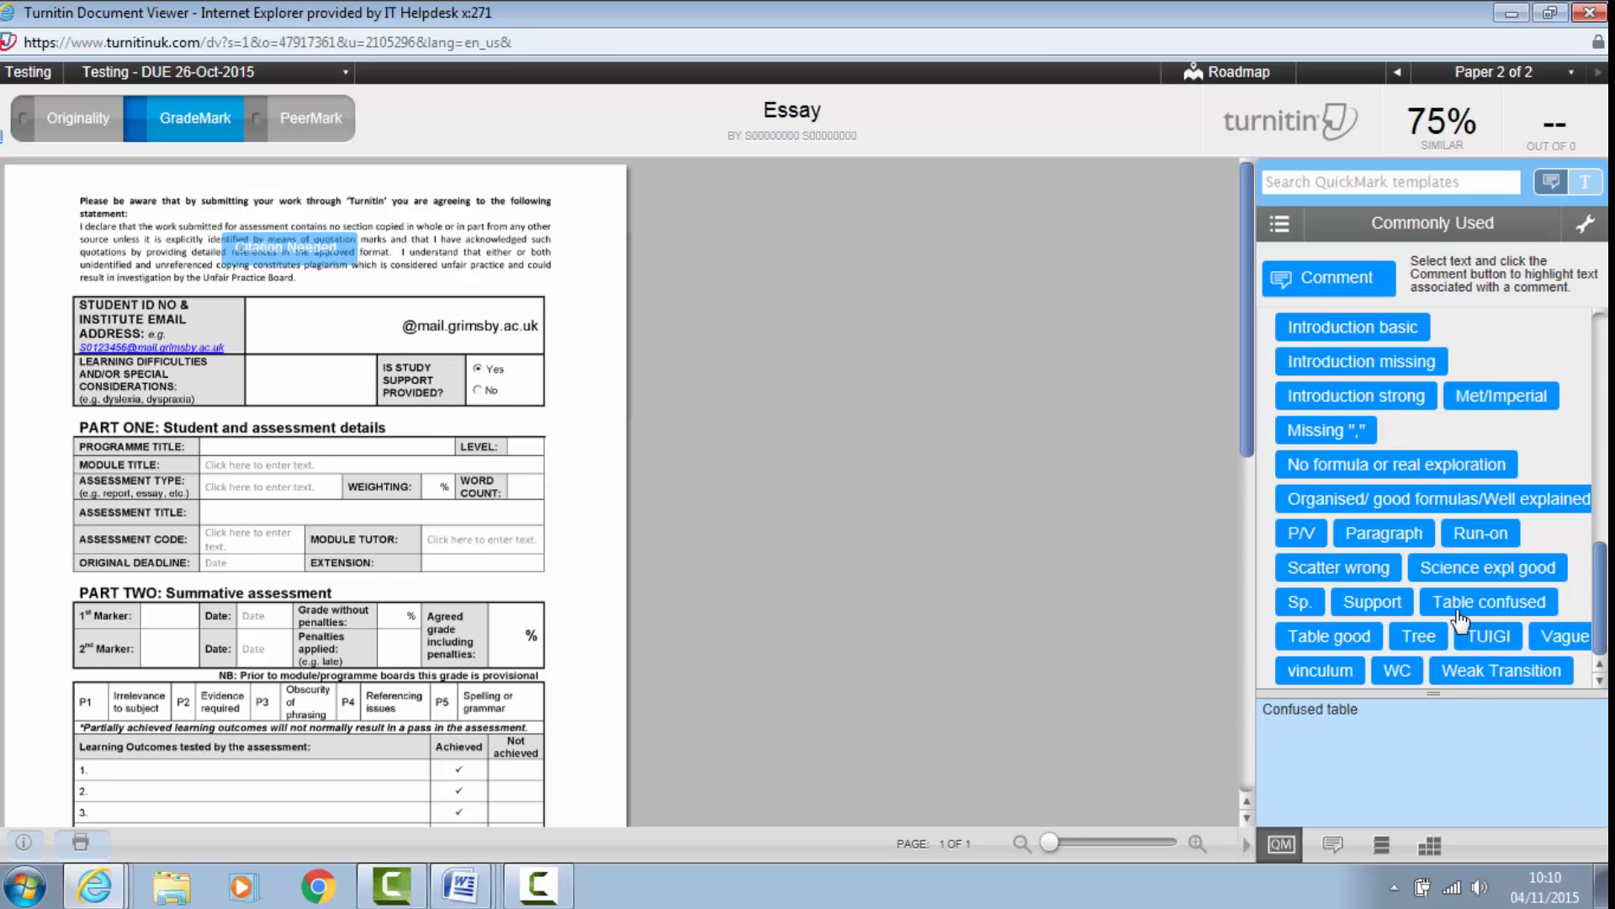
scroll(1459, 620, up, 3)
scroll(1416, 571, down, 3)
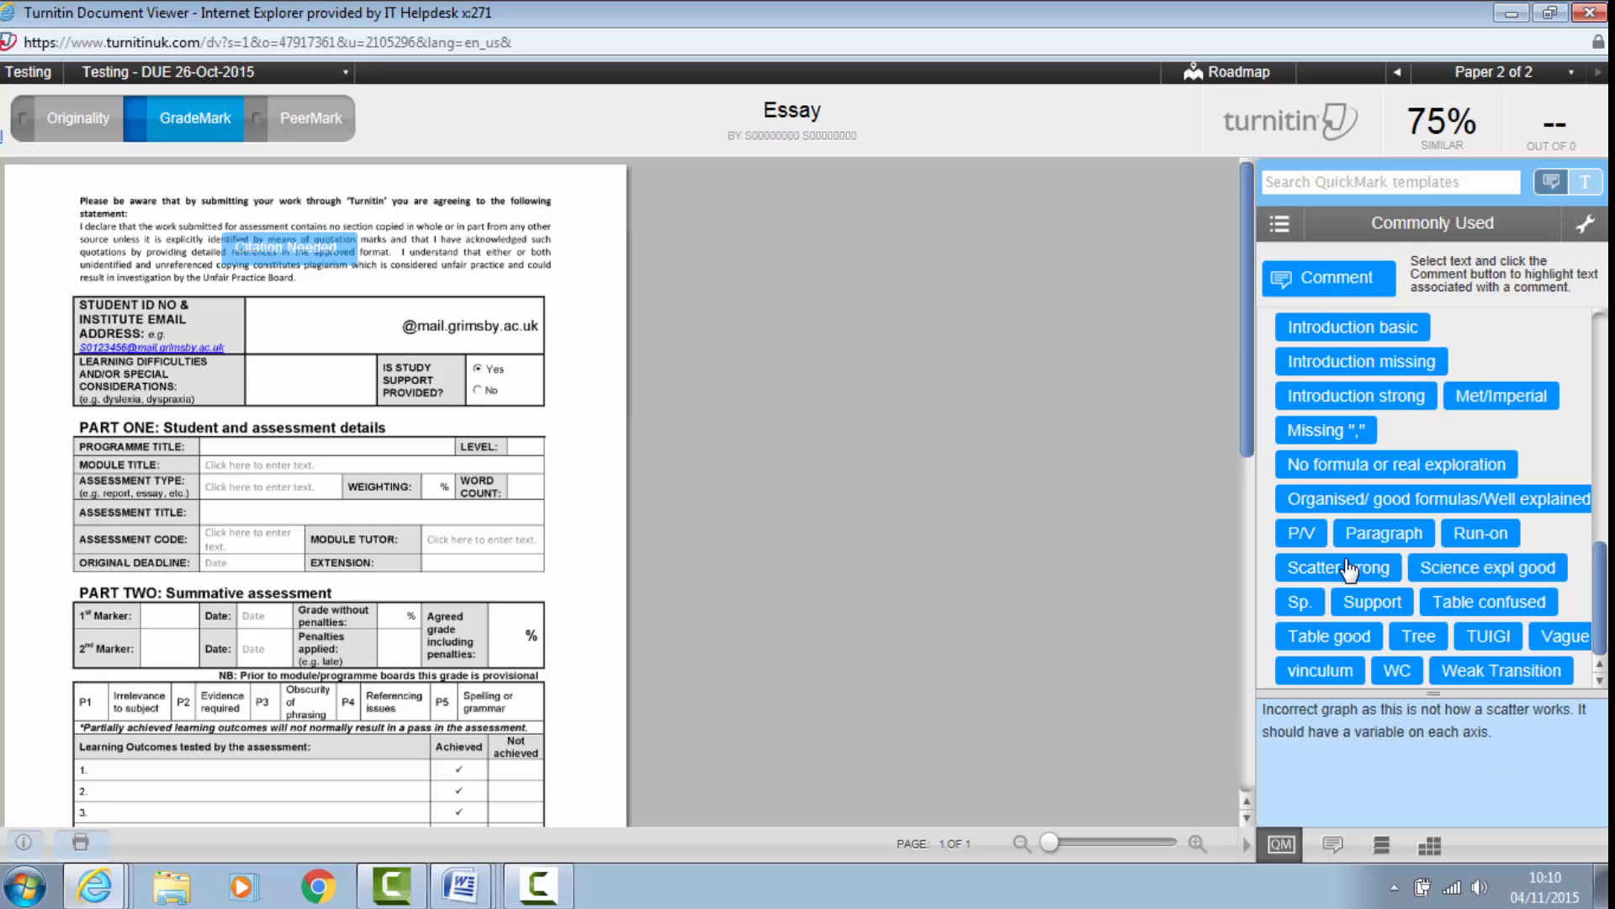
mouse_move(1359, 568)
mouse_down()
mouse_move(91, 475)
mouse_move(160, 256)
mouse_move(181, 459)
mouse_move(143, 493)
mouse_move(105, 410)
mouse_move(286, 635)
mouse_move(118, 626)
mouse_up()
Step: Highlight the learning outcomes heading through row 3 in blue and save the comment "Good use of numbers" on it
scroll(620, 370, down, 5)
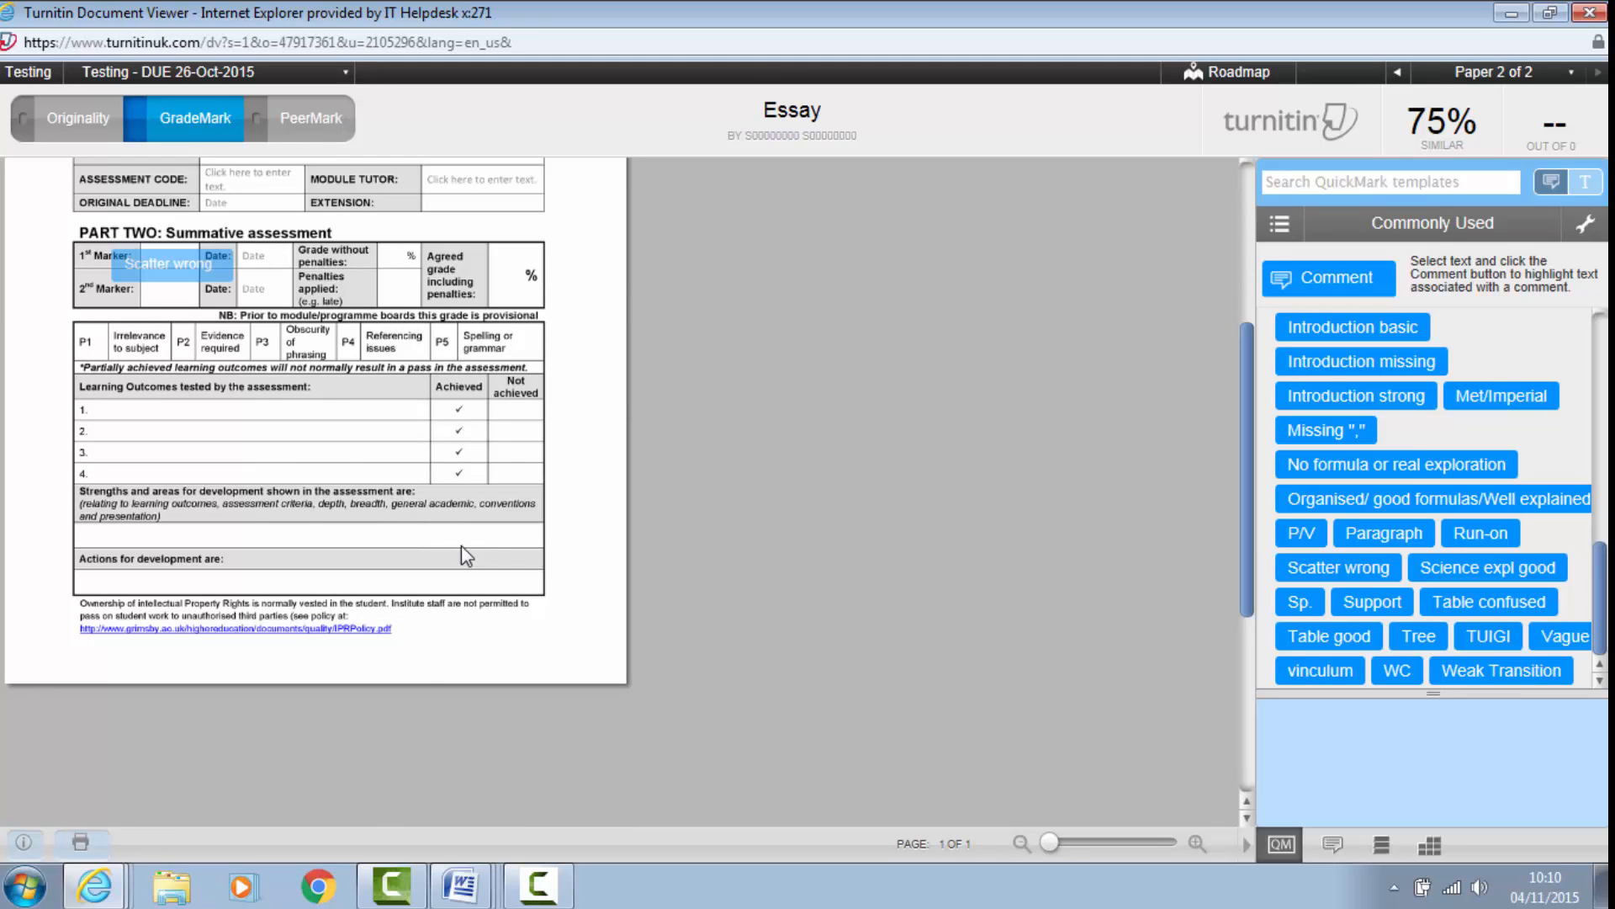
scroll(382, 710, up, 5)
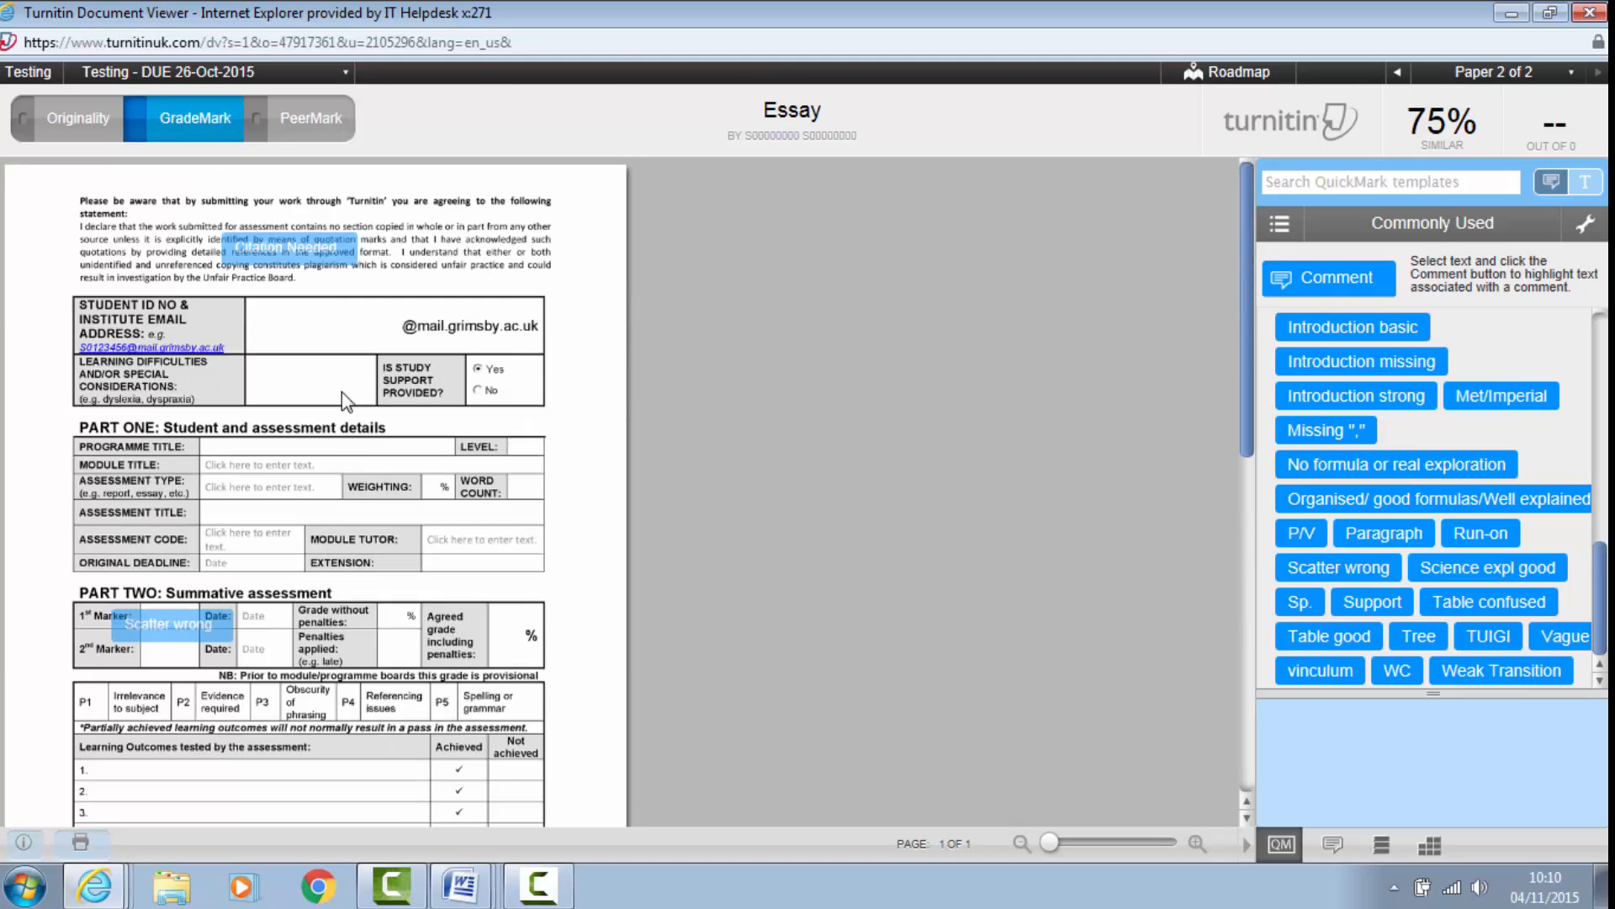
scroll(510, 641, down, 2)
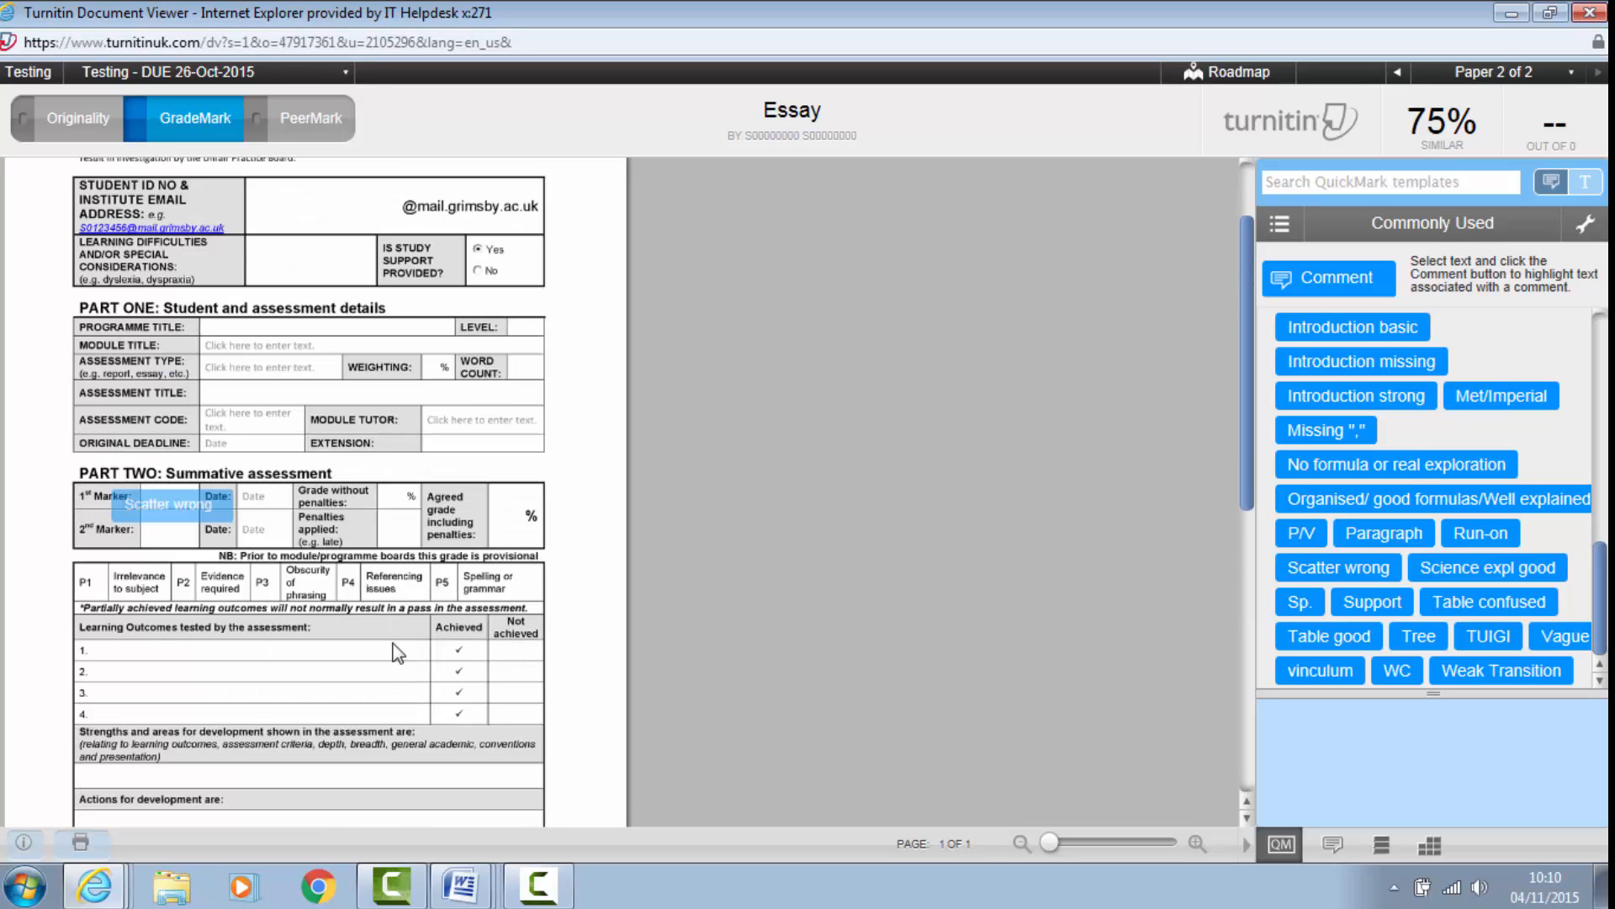
drag(113, 631, 395, 701)
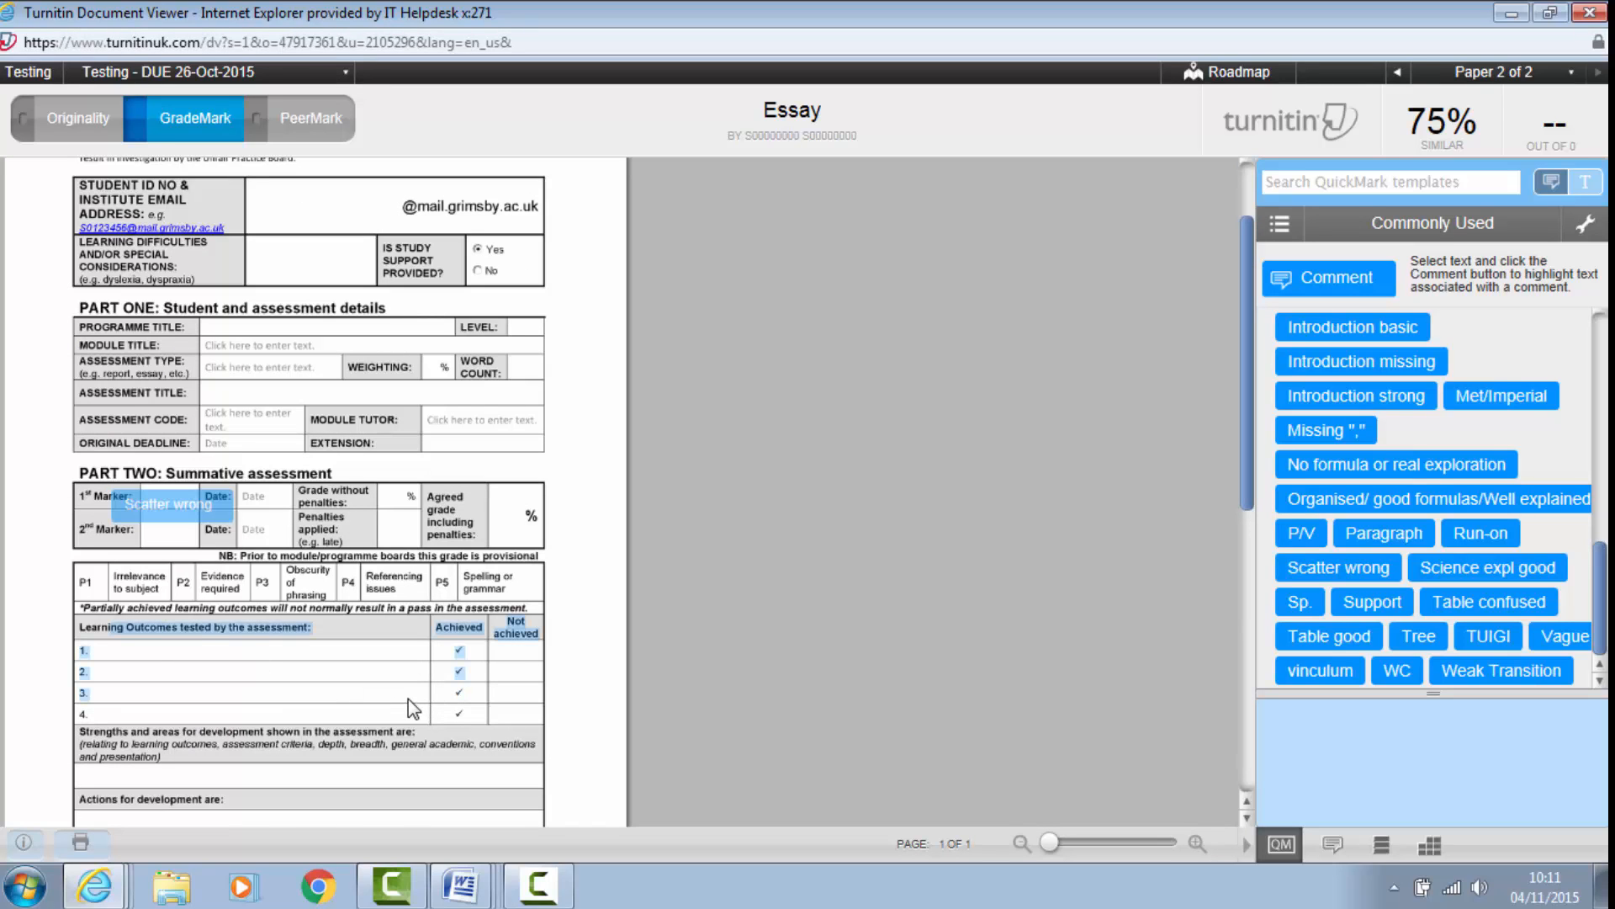
click(217, 633)
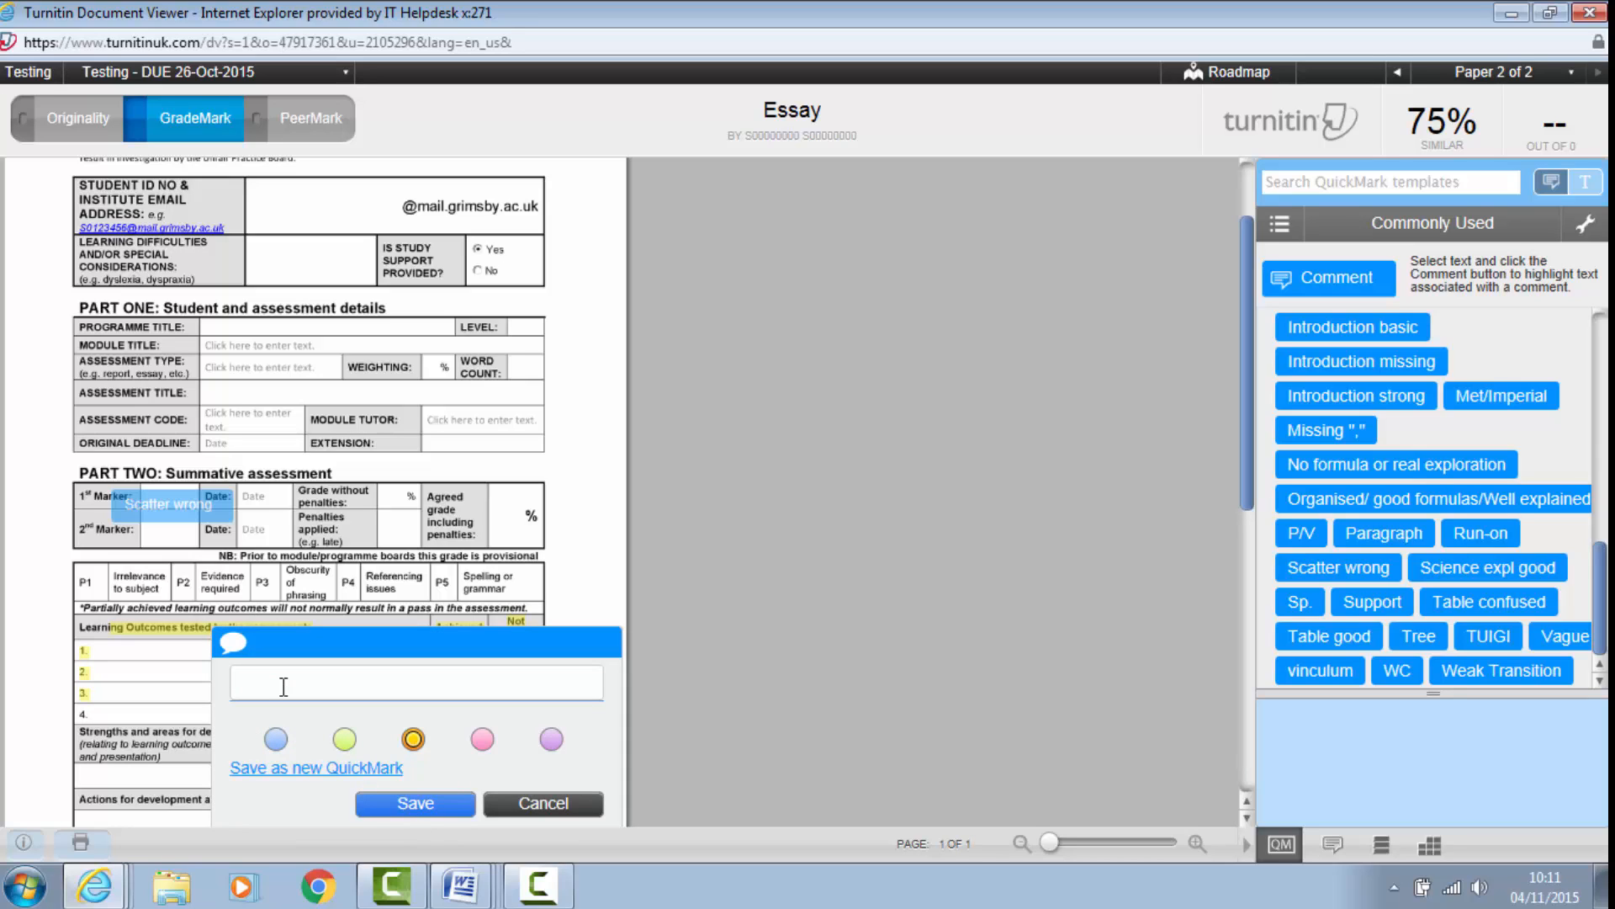
text(Good use of numbers)
click(482, 740)
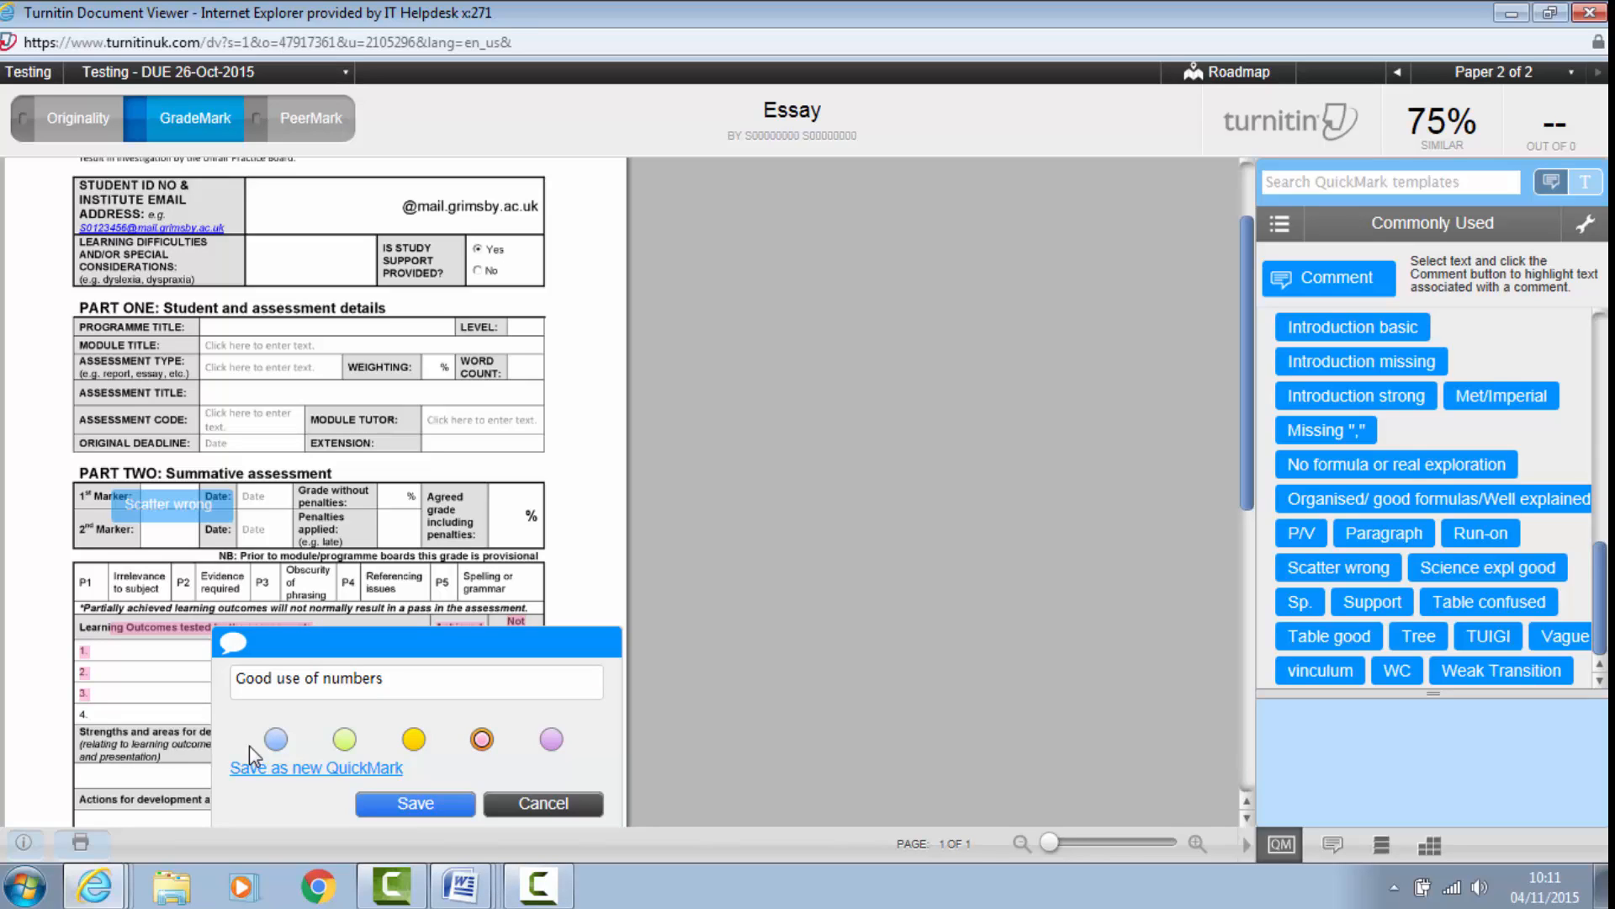
click(276, 740)
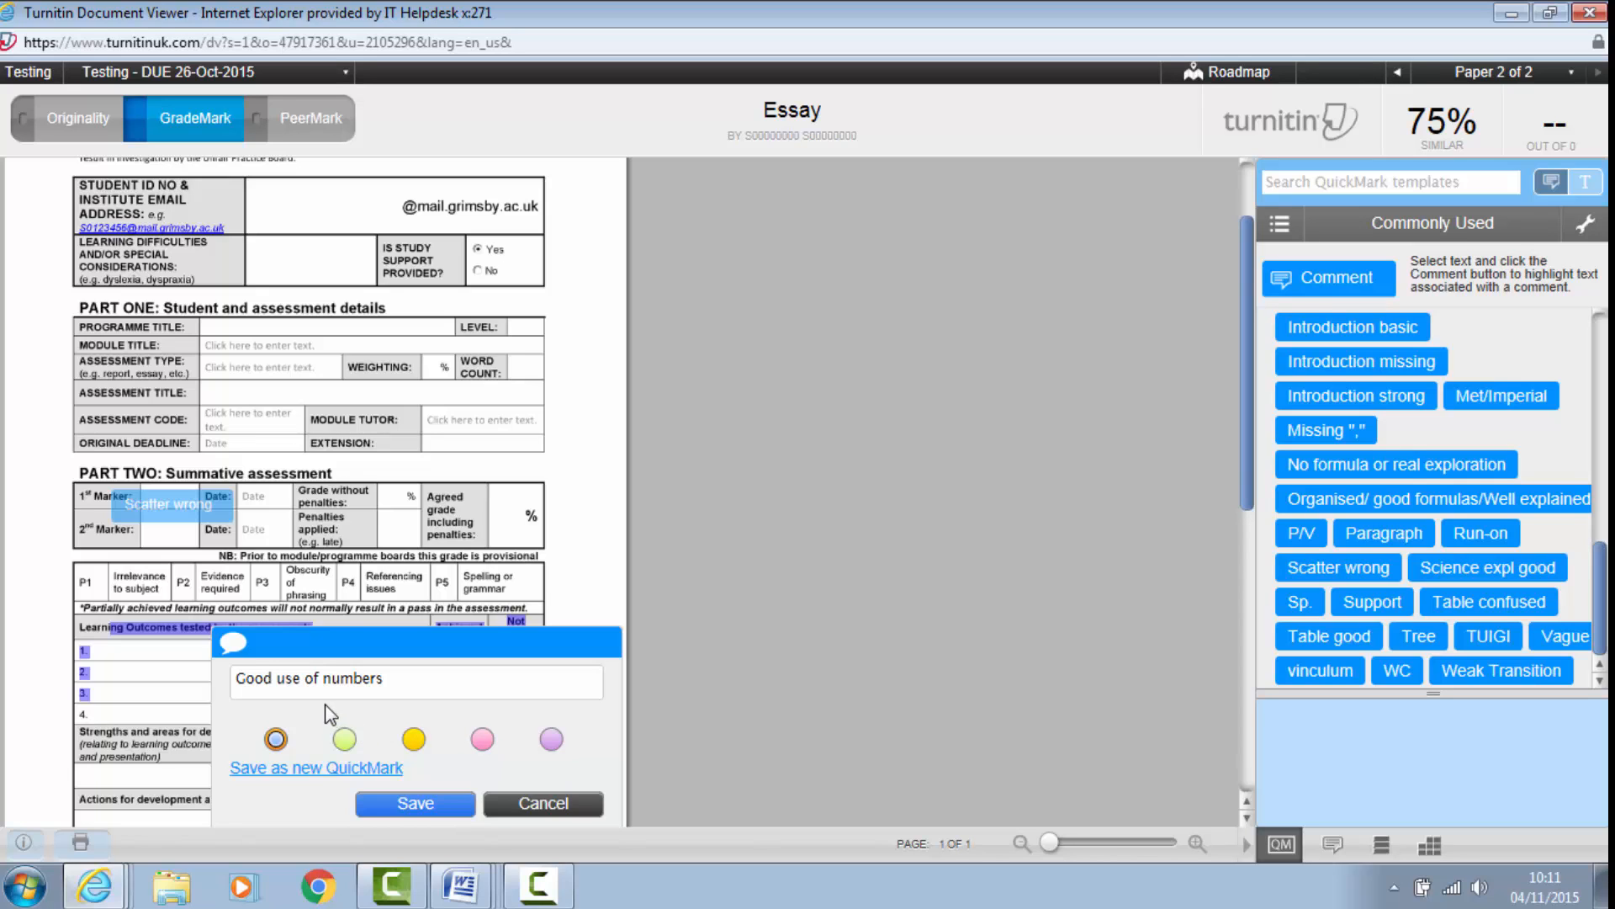
scroll(305, 775, down, 3)
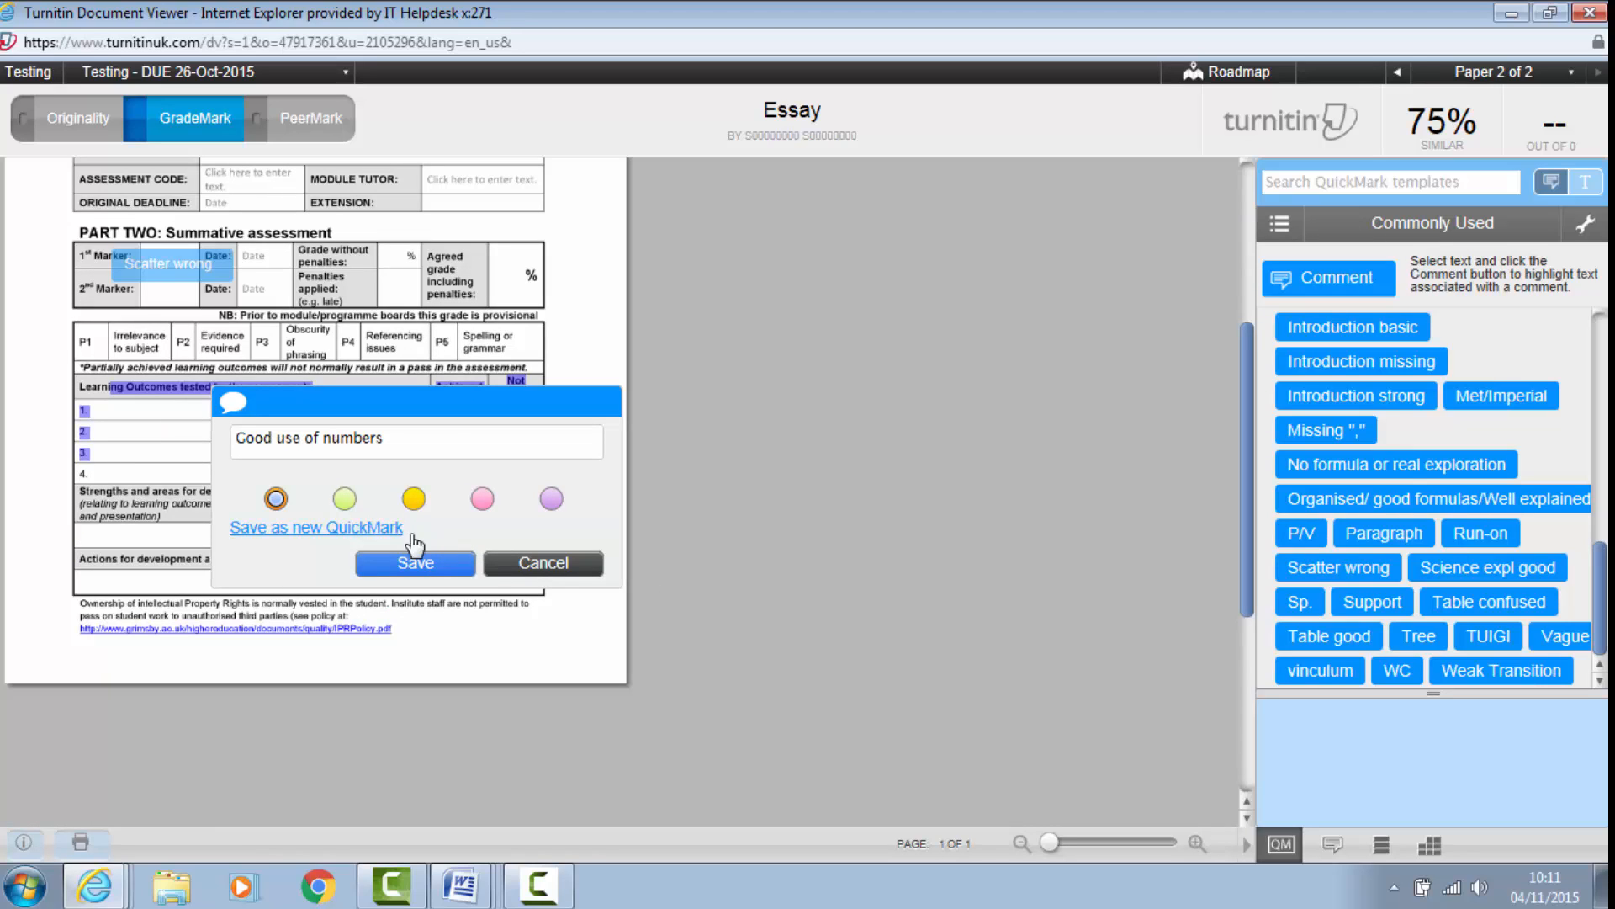
click(417, 568)
Step: Move the "Good use of numbers" comment bubble into the page margin beside the Not achieved column
click(232, 402)
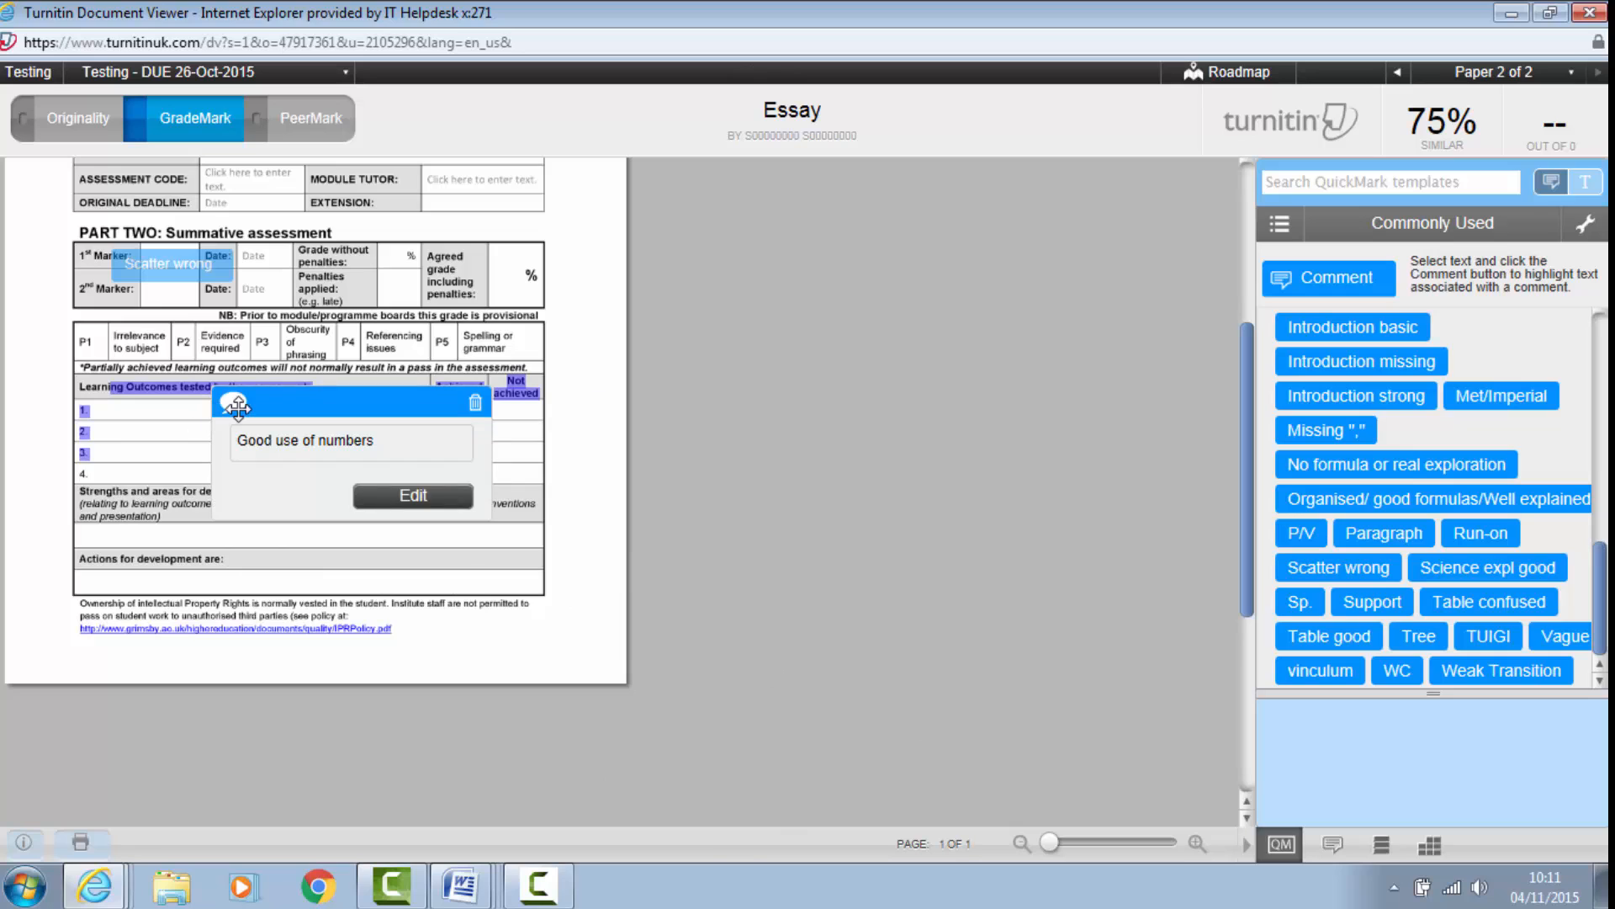
drag(352, 438, 596, 370)
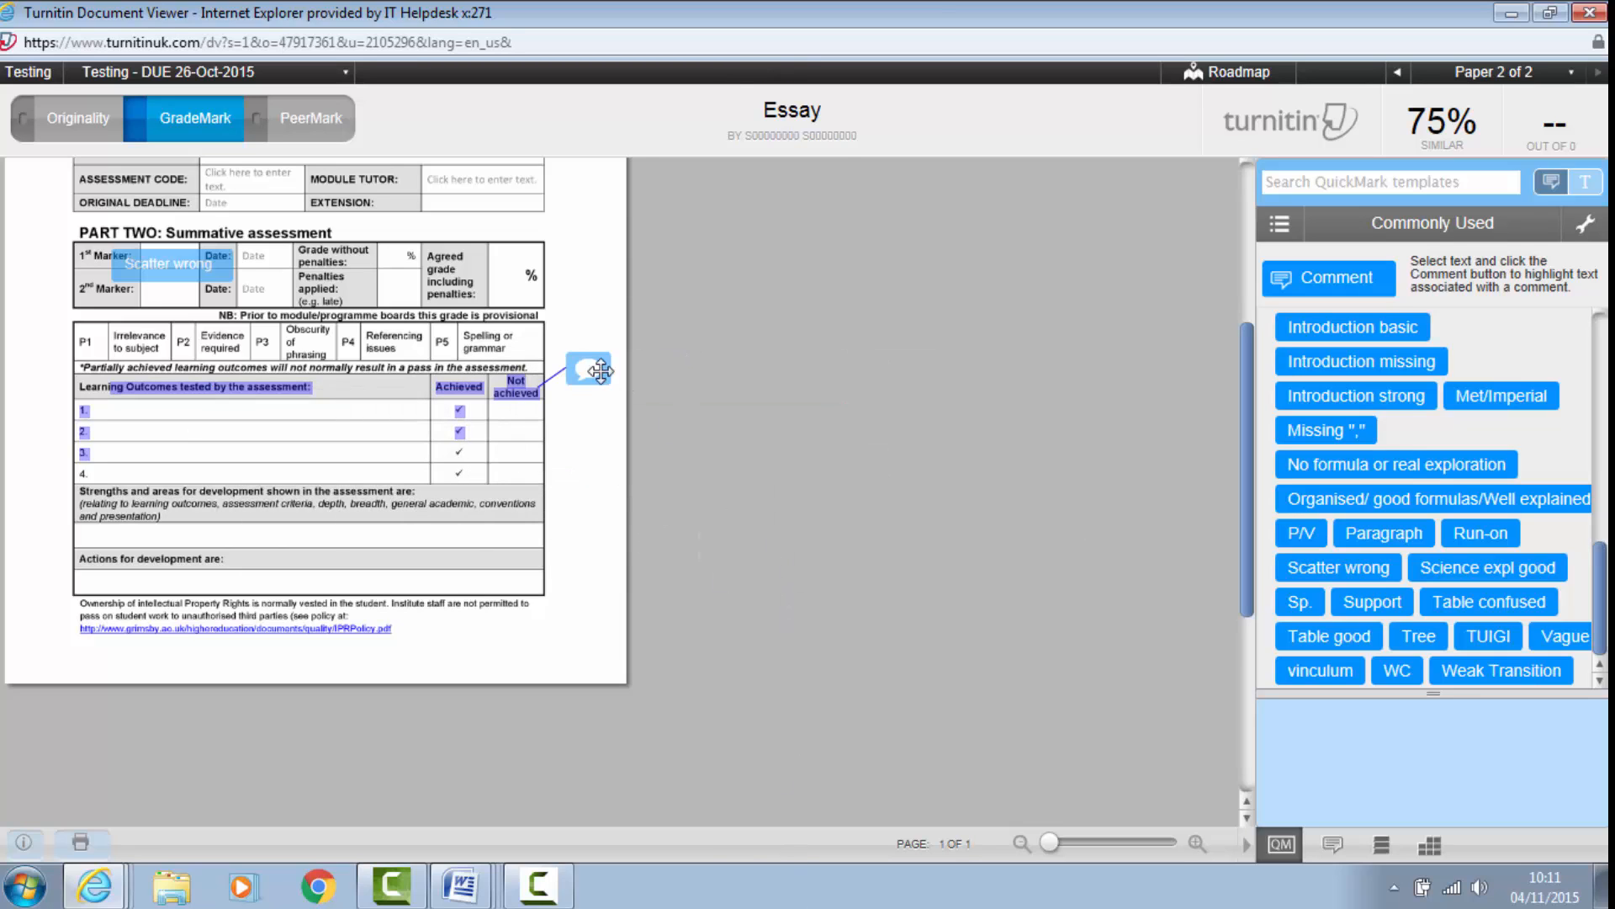
mouse_move(601, 369)
Step: Highlight the strengths and areas for development text in green and save the comment "Strong sentence" on it
scroll(516, 689, up, 5)
scroll(253, 589, down, 5)
drag(99, 493, 289, 539)
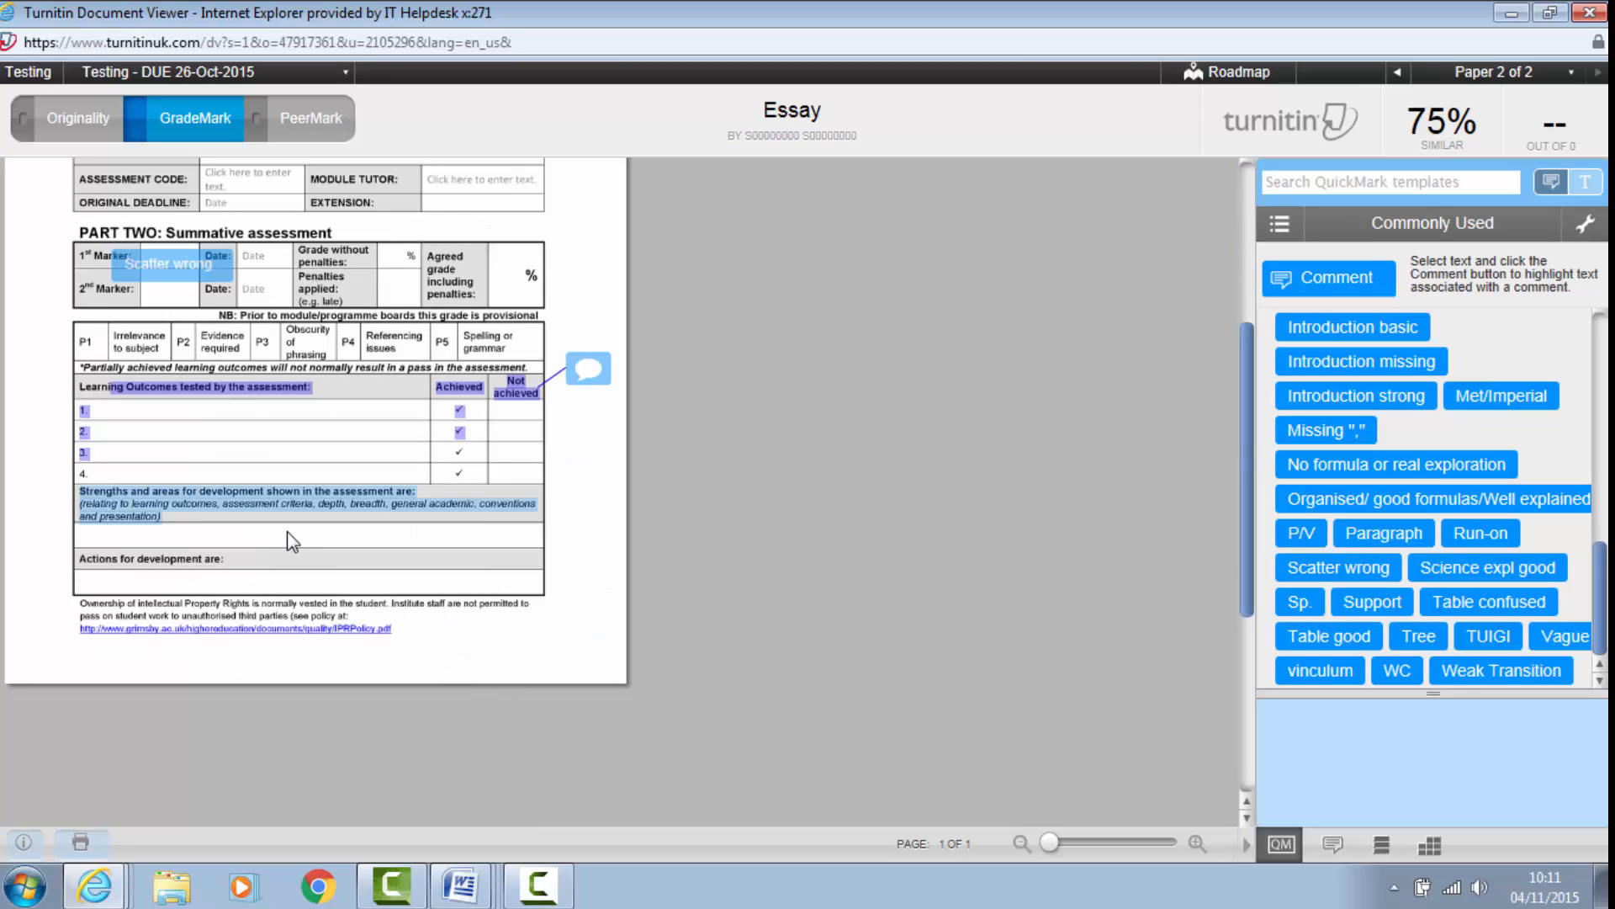
click(121, 502)
click(257, 613)
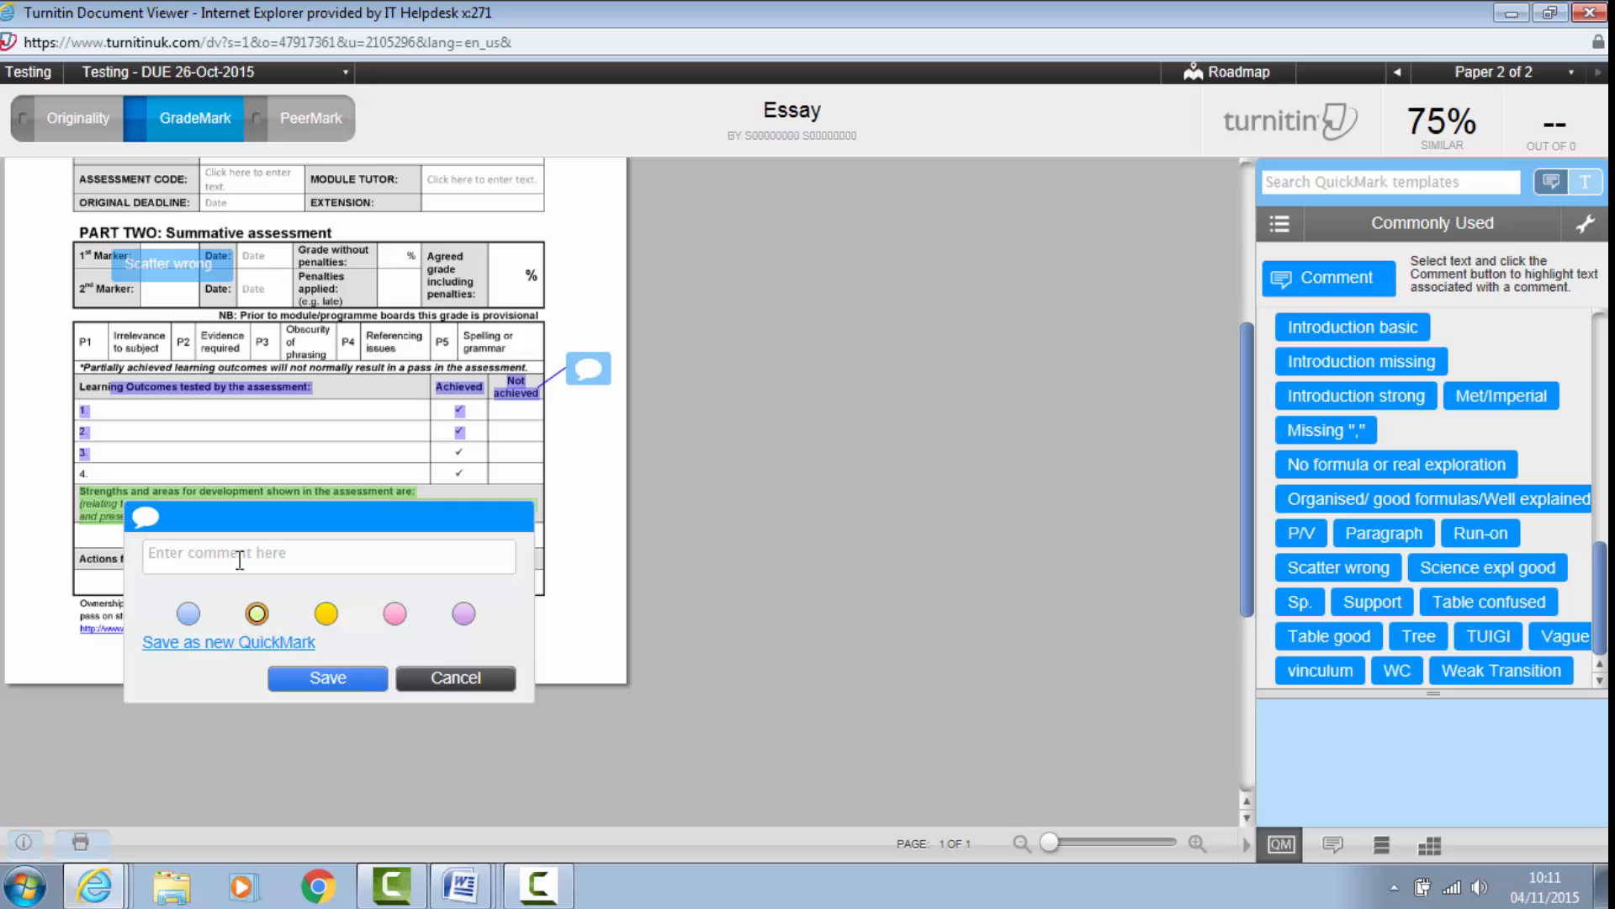
click(240, 551)
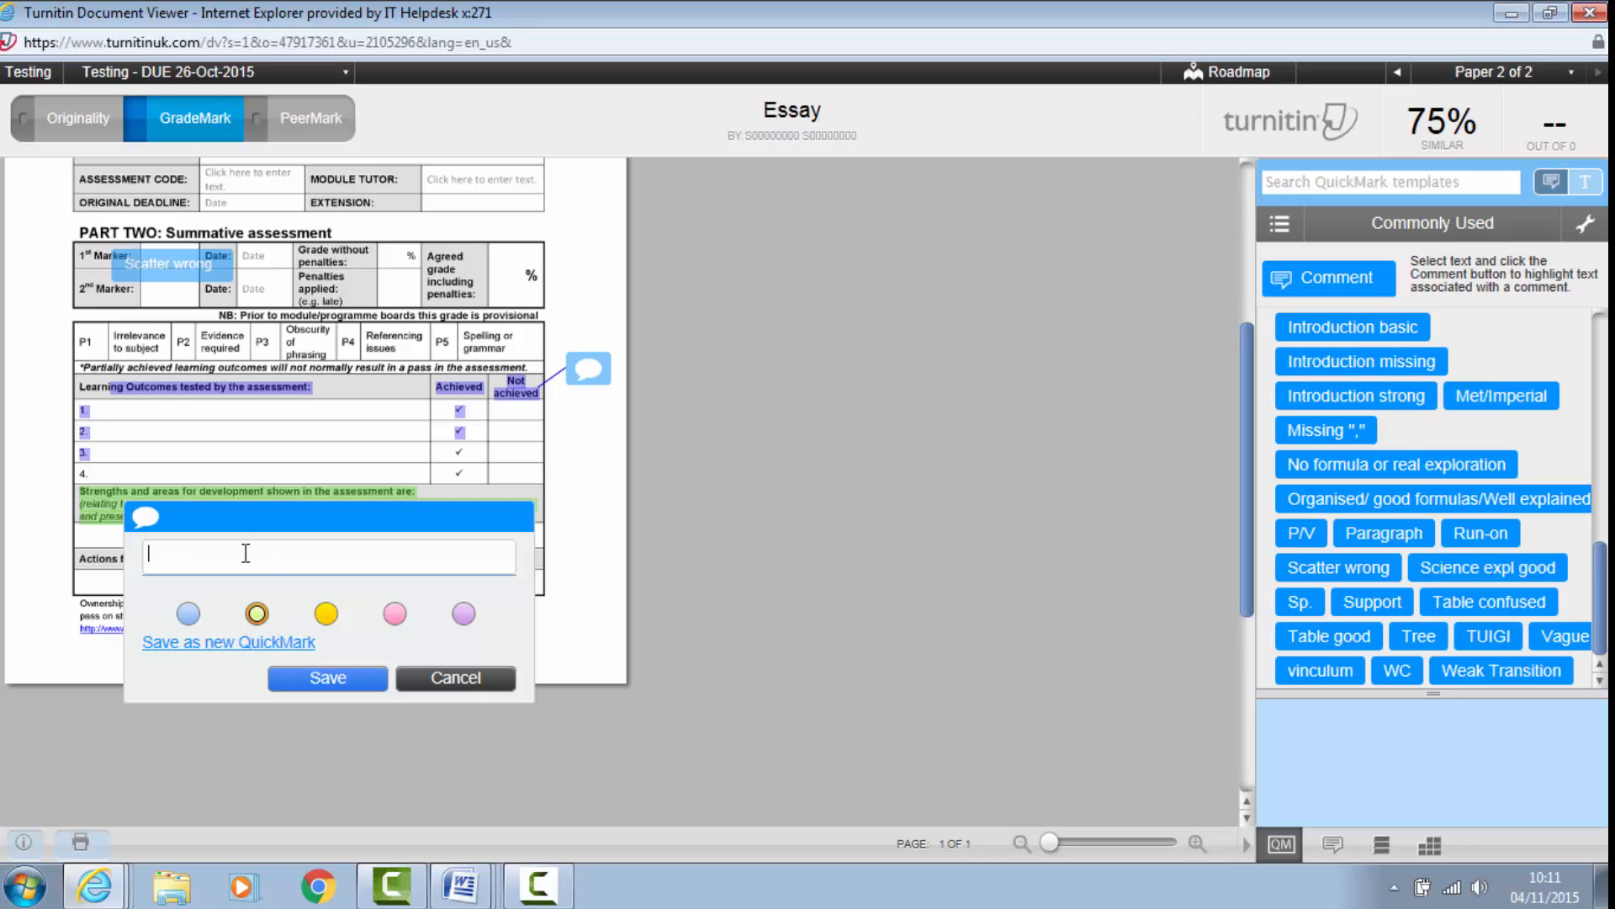
text(Strong sentence)
click(326, 680)
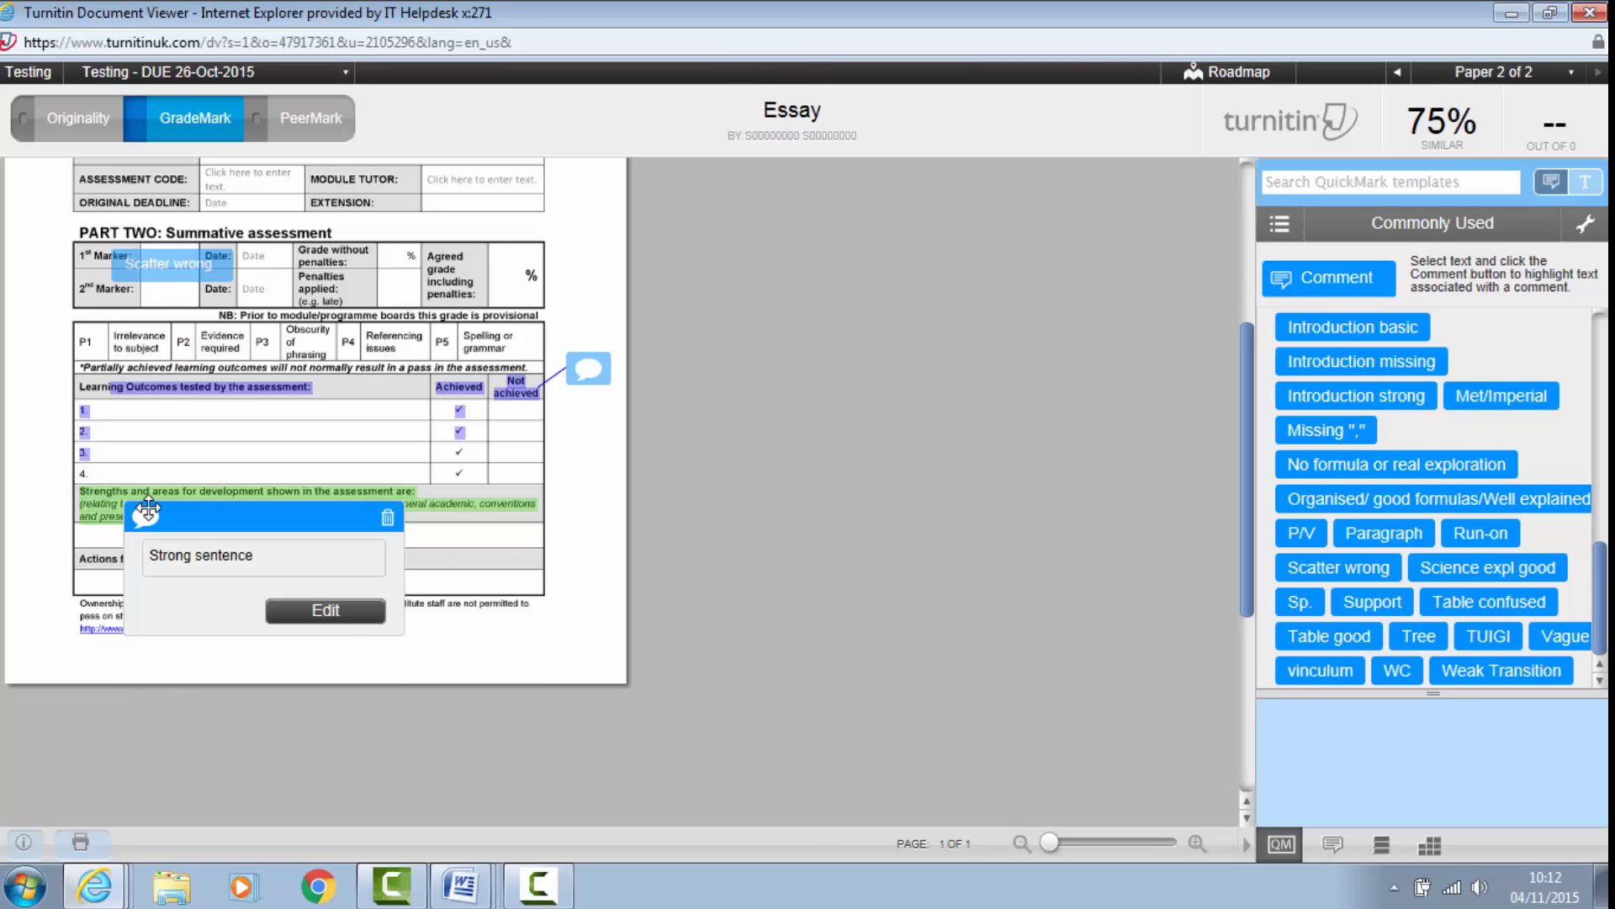
Step: Move the "Strong sentence" comment bubble into the page margin and delete that comment
drag(160, 517, 581, 484)
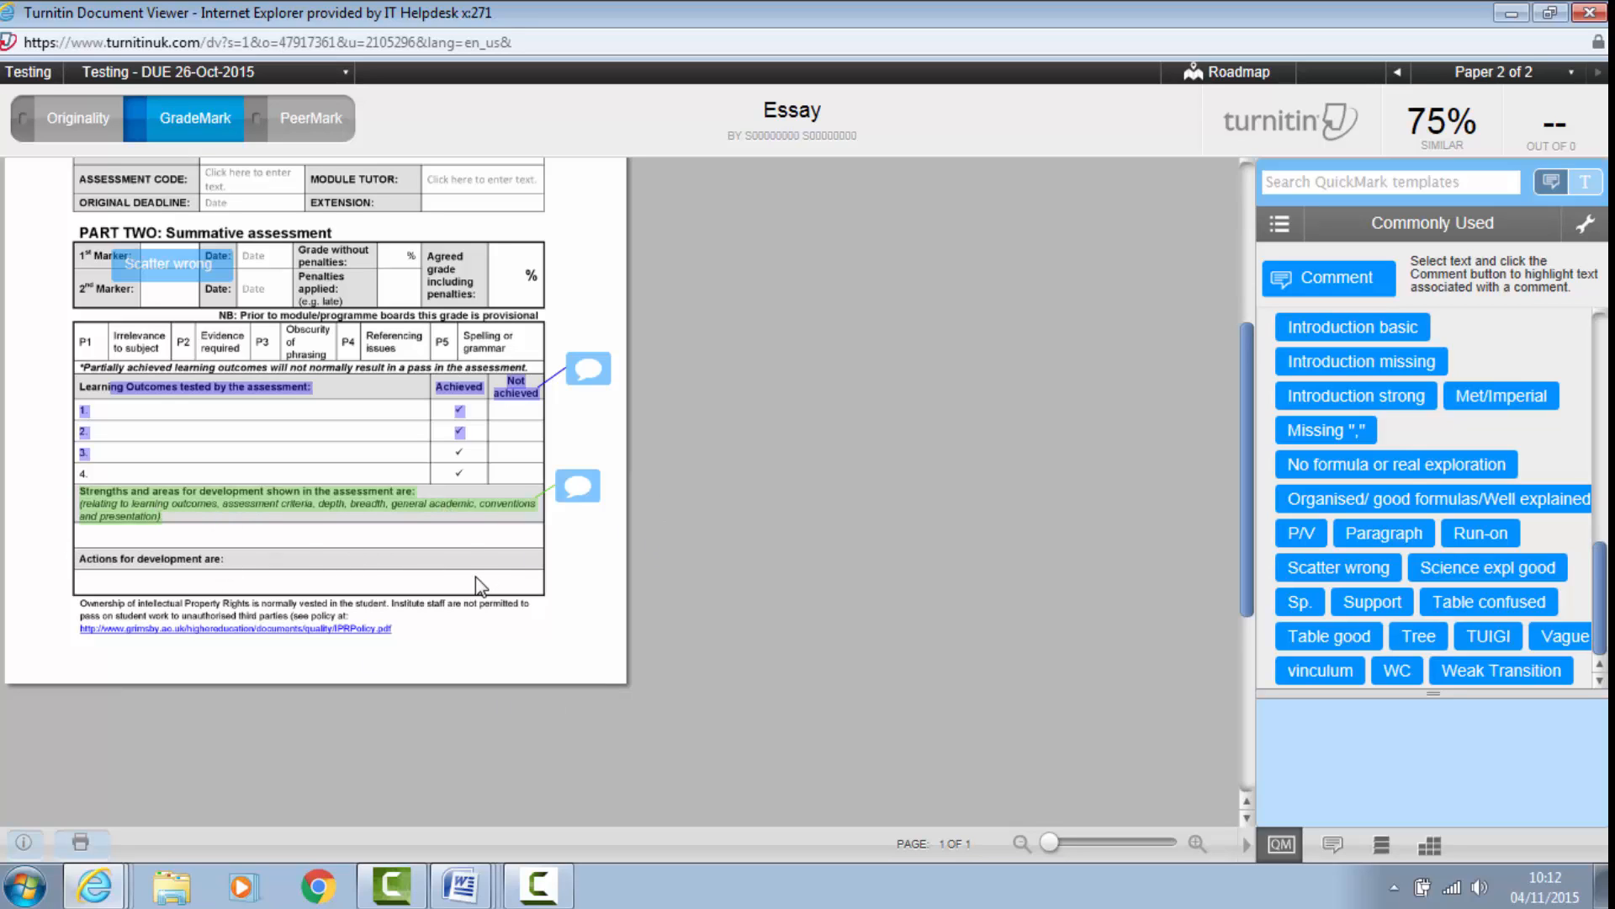
mouse_move(568, 483)
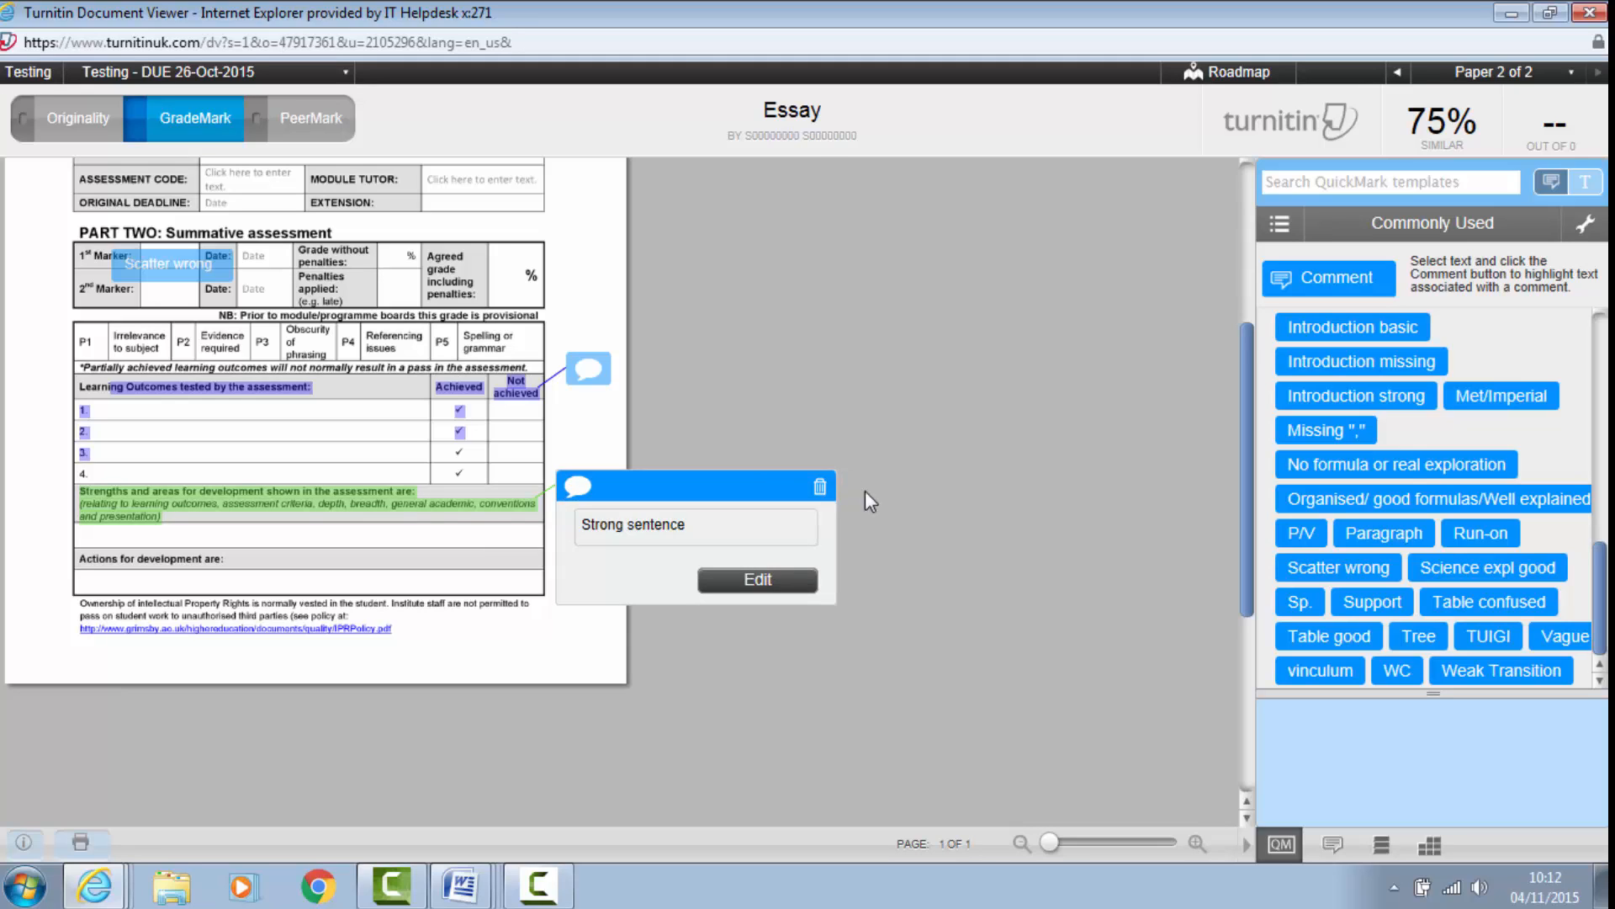
click(823, 487)
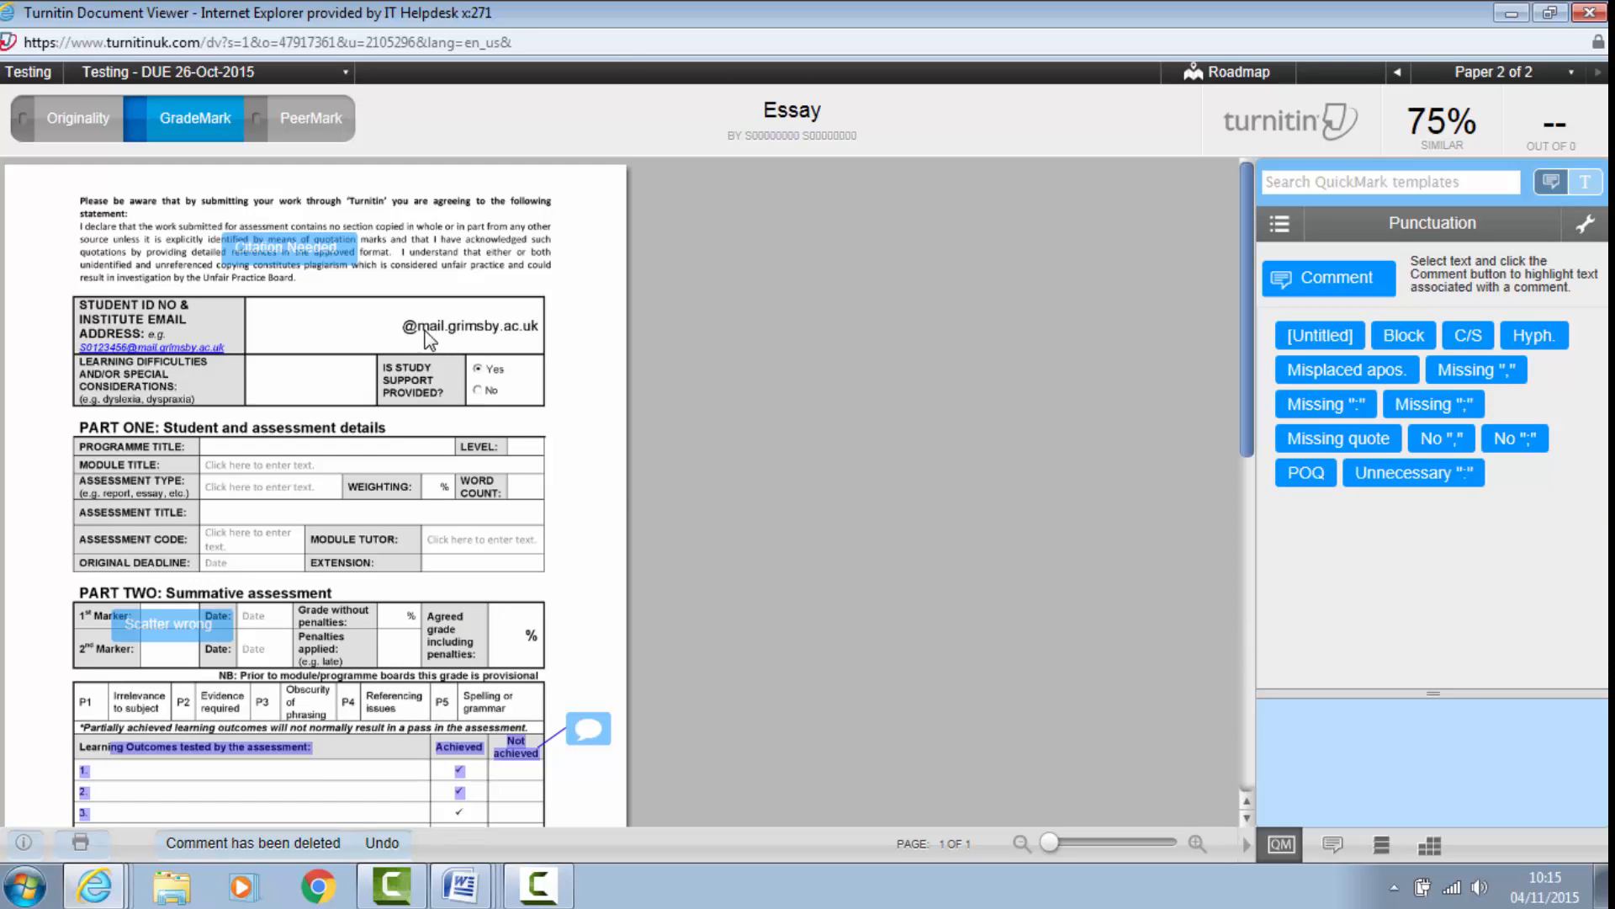
Step: Add the comment "Strong email address" under the mail address and save it as QuickMark "Email Strong" in the Commonly Used set
click(422, 331)
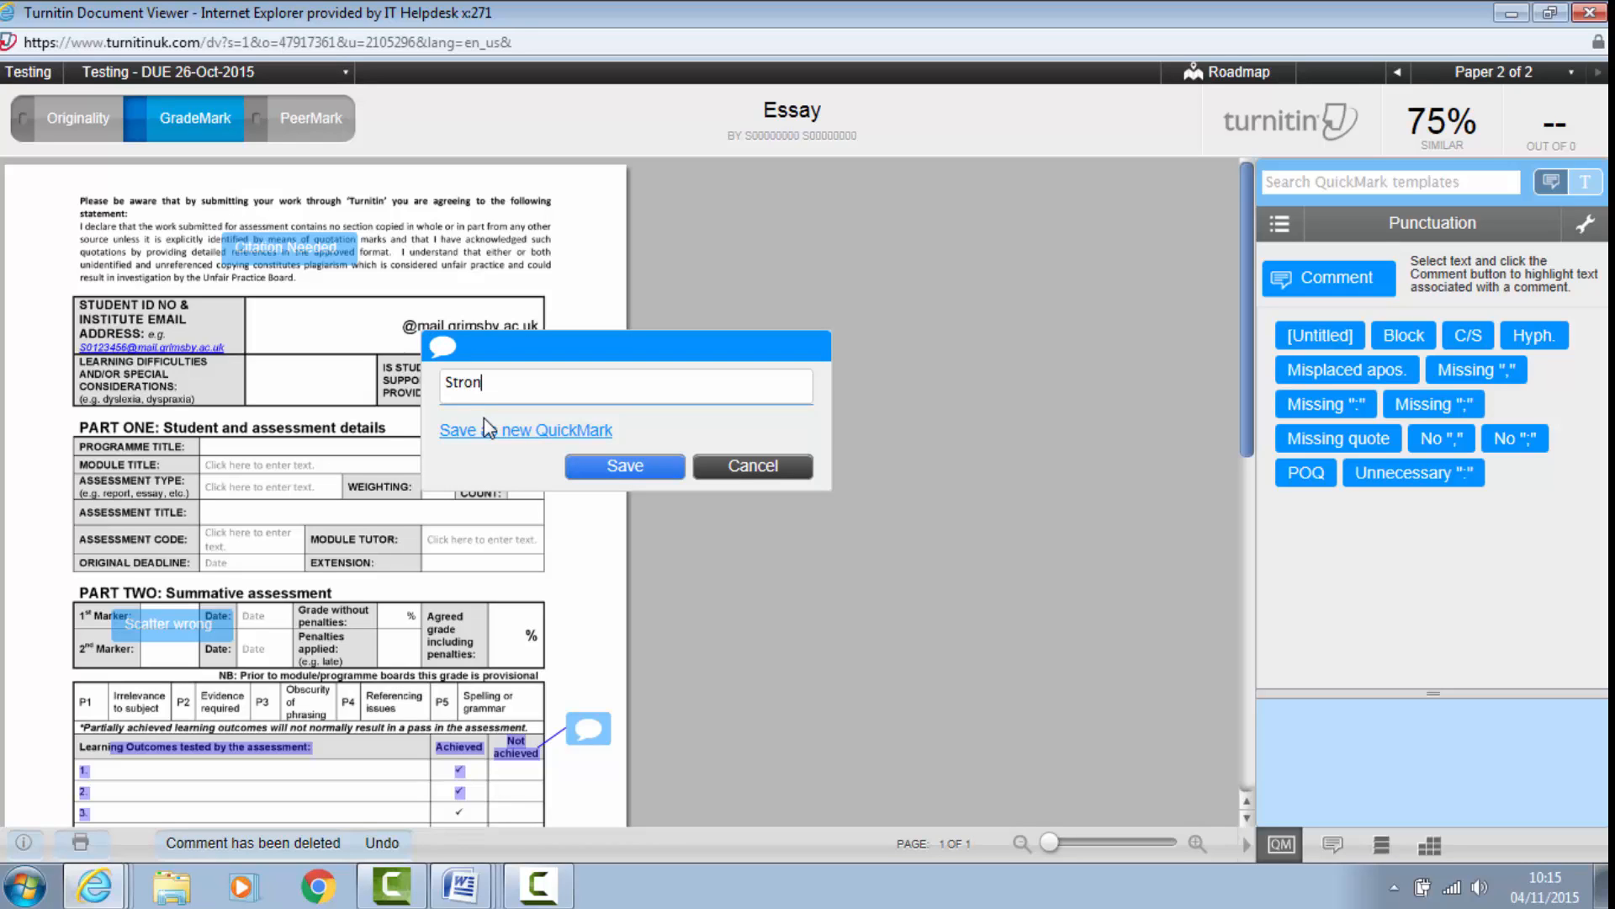
text(Strong email address)
click(499, 432)
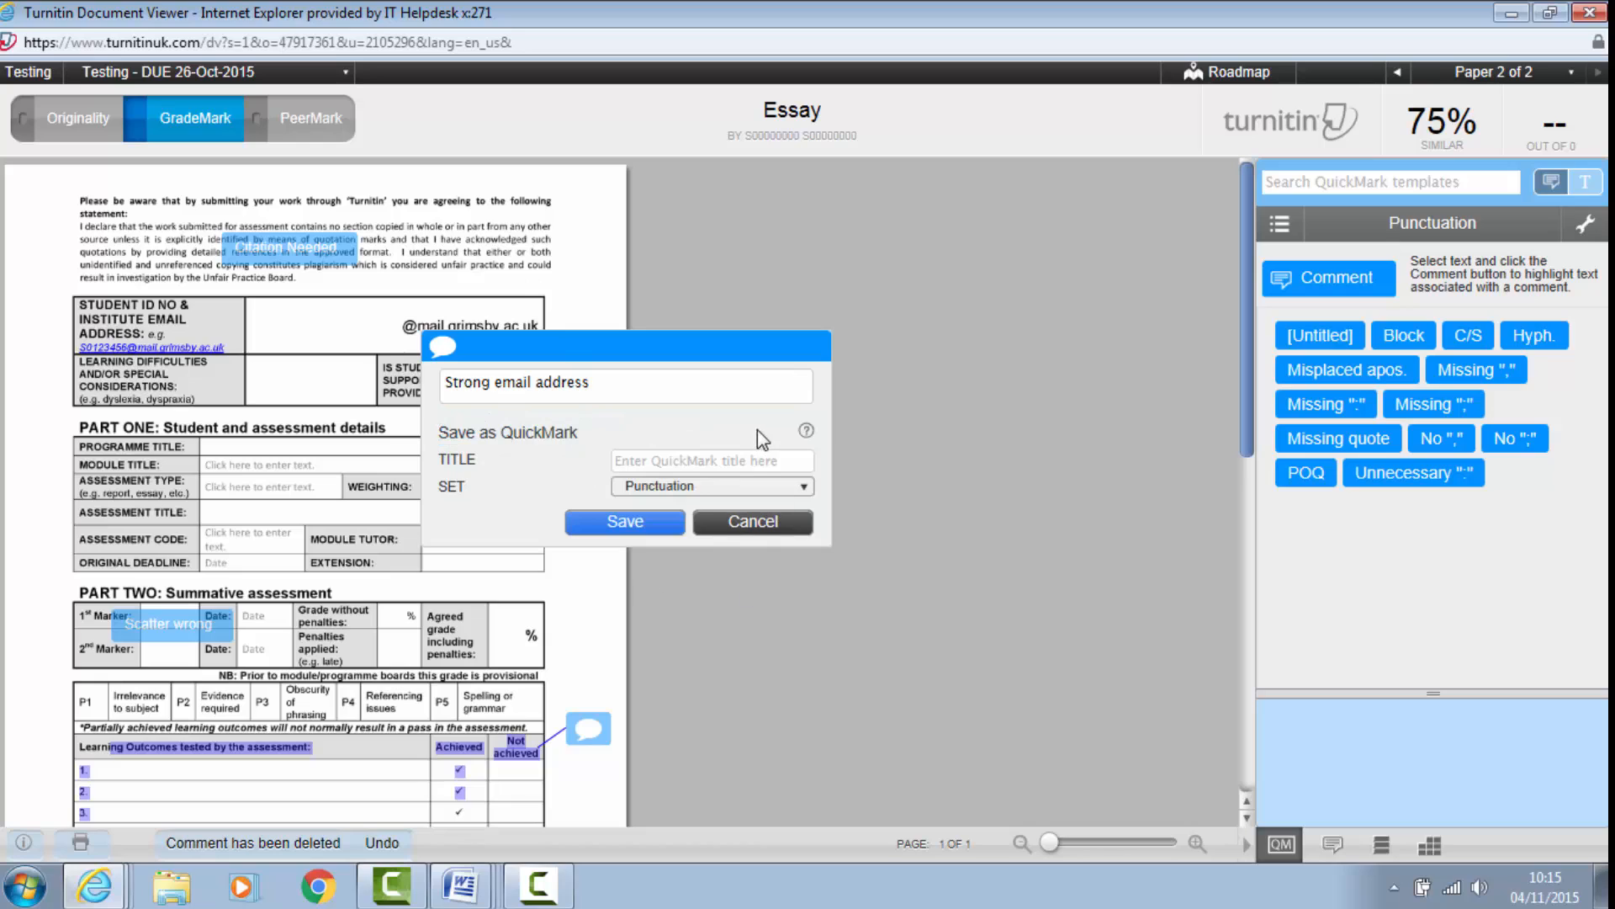
click(753, 463)
text(Email Strong)
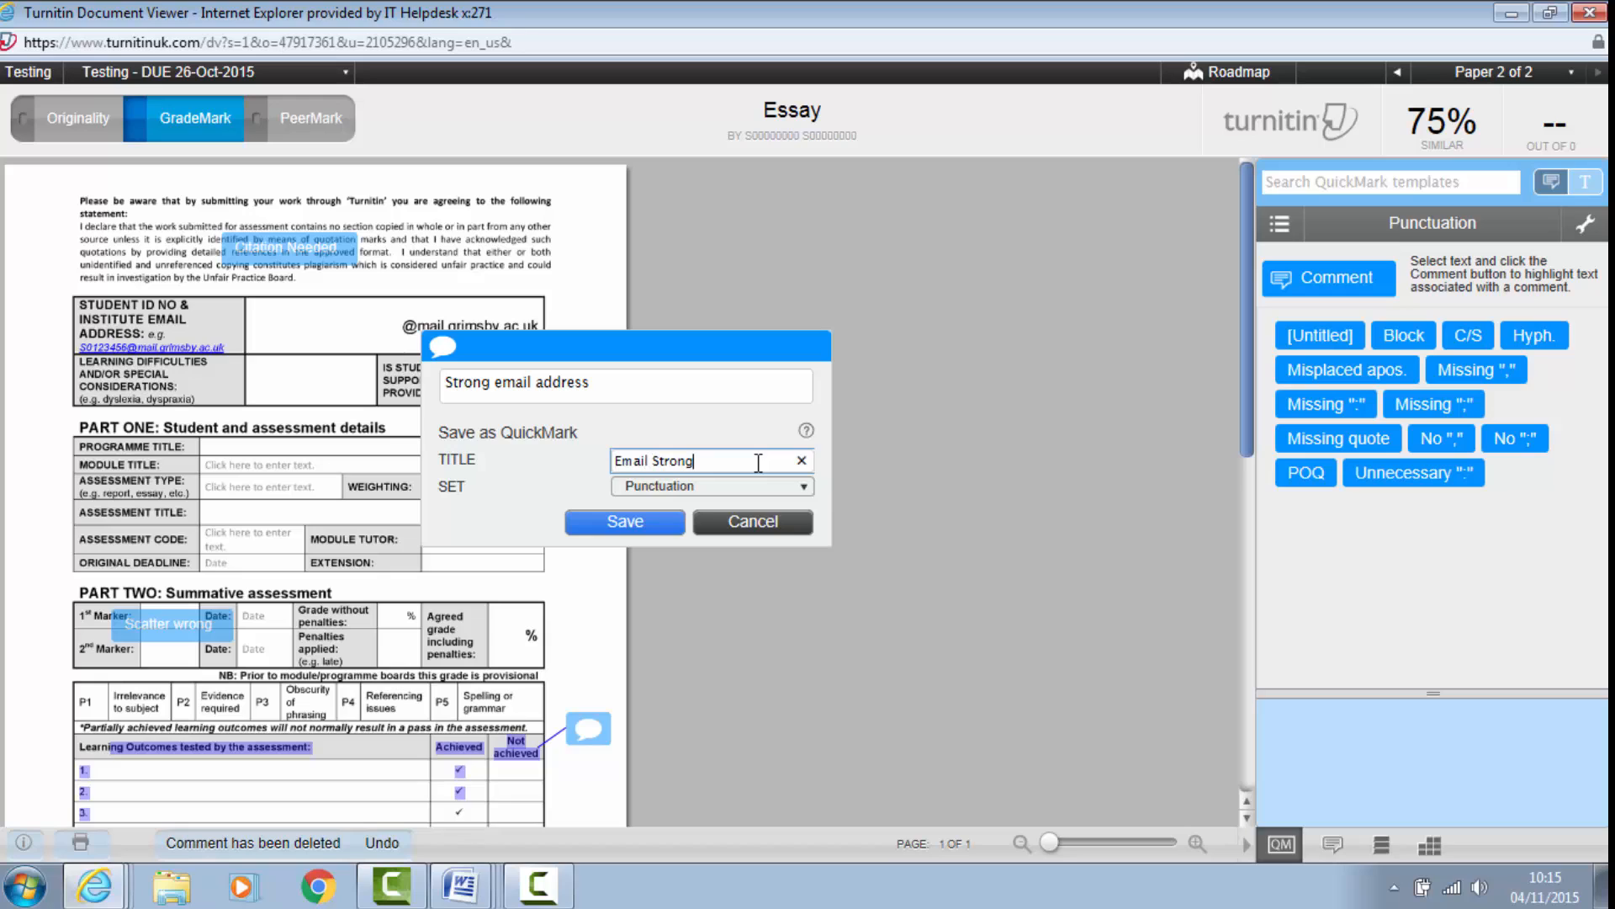
click(804, 488)
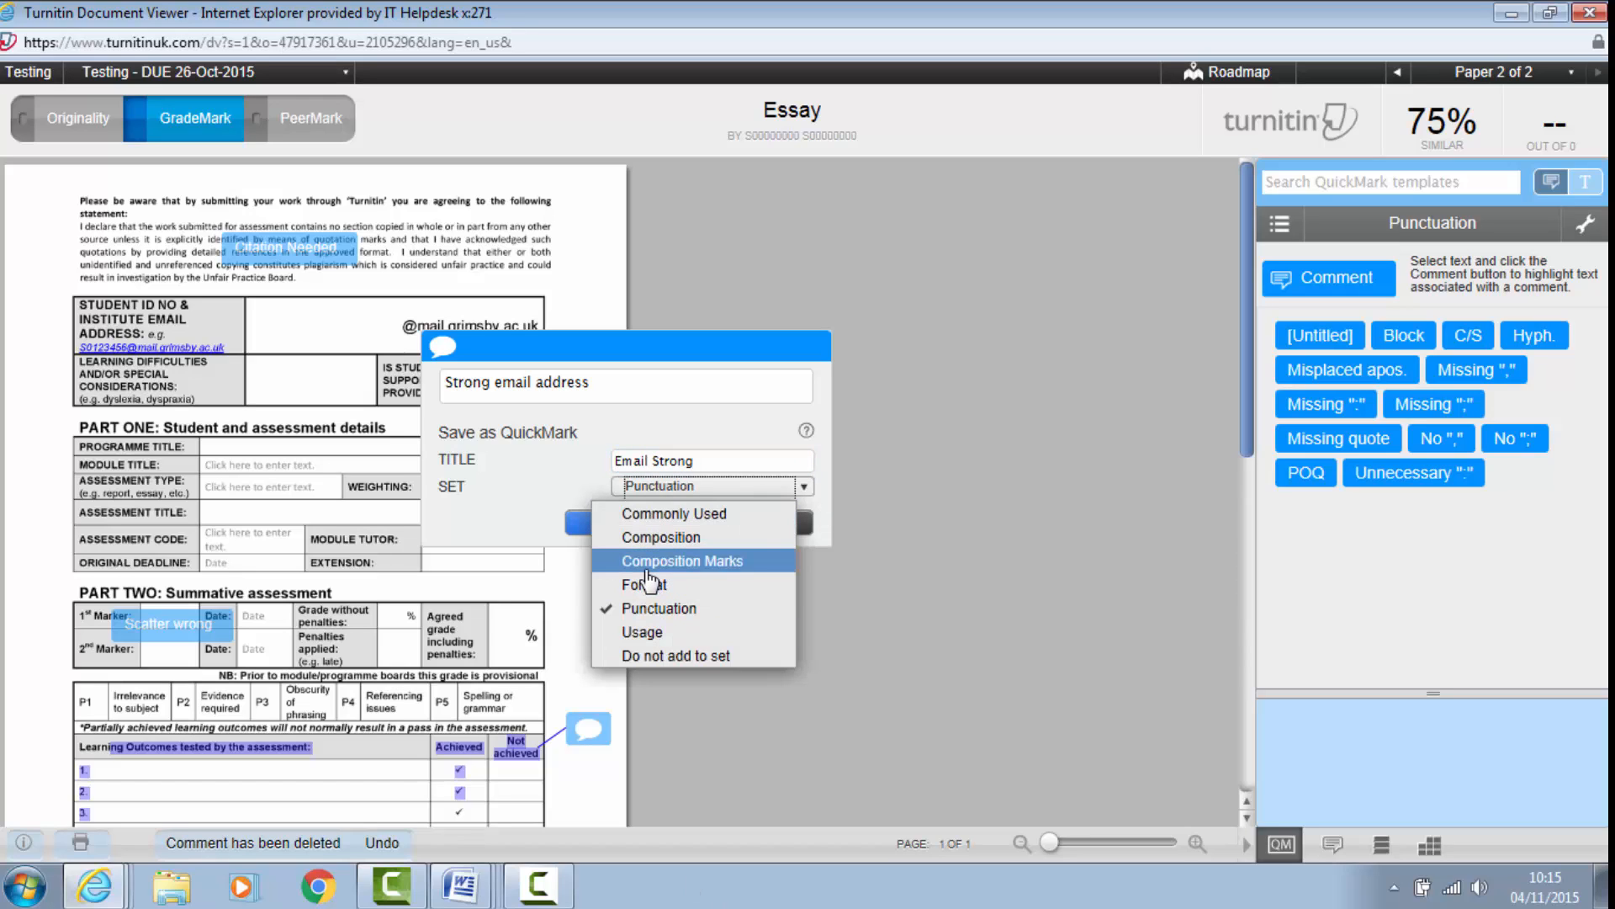
click(693, 515)
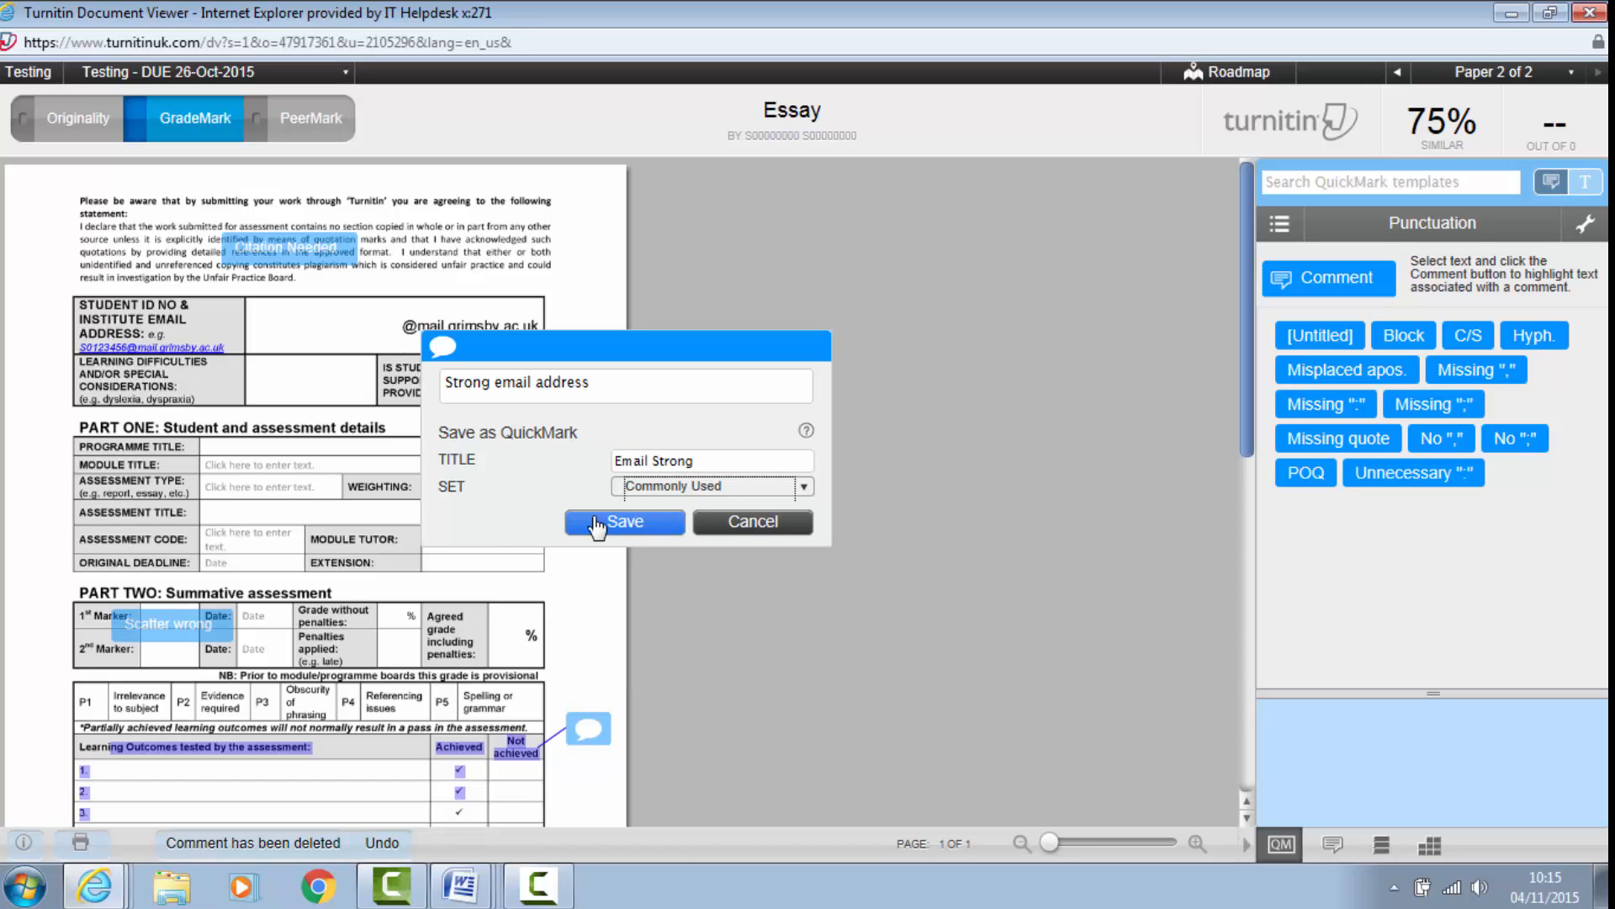
click(670, 488)
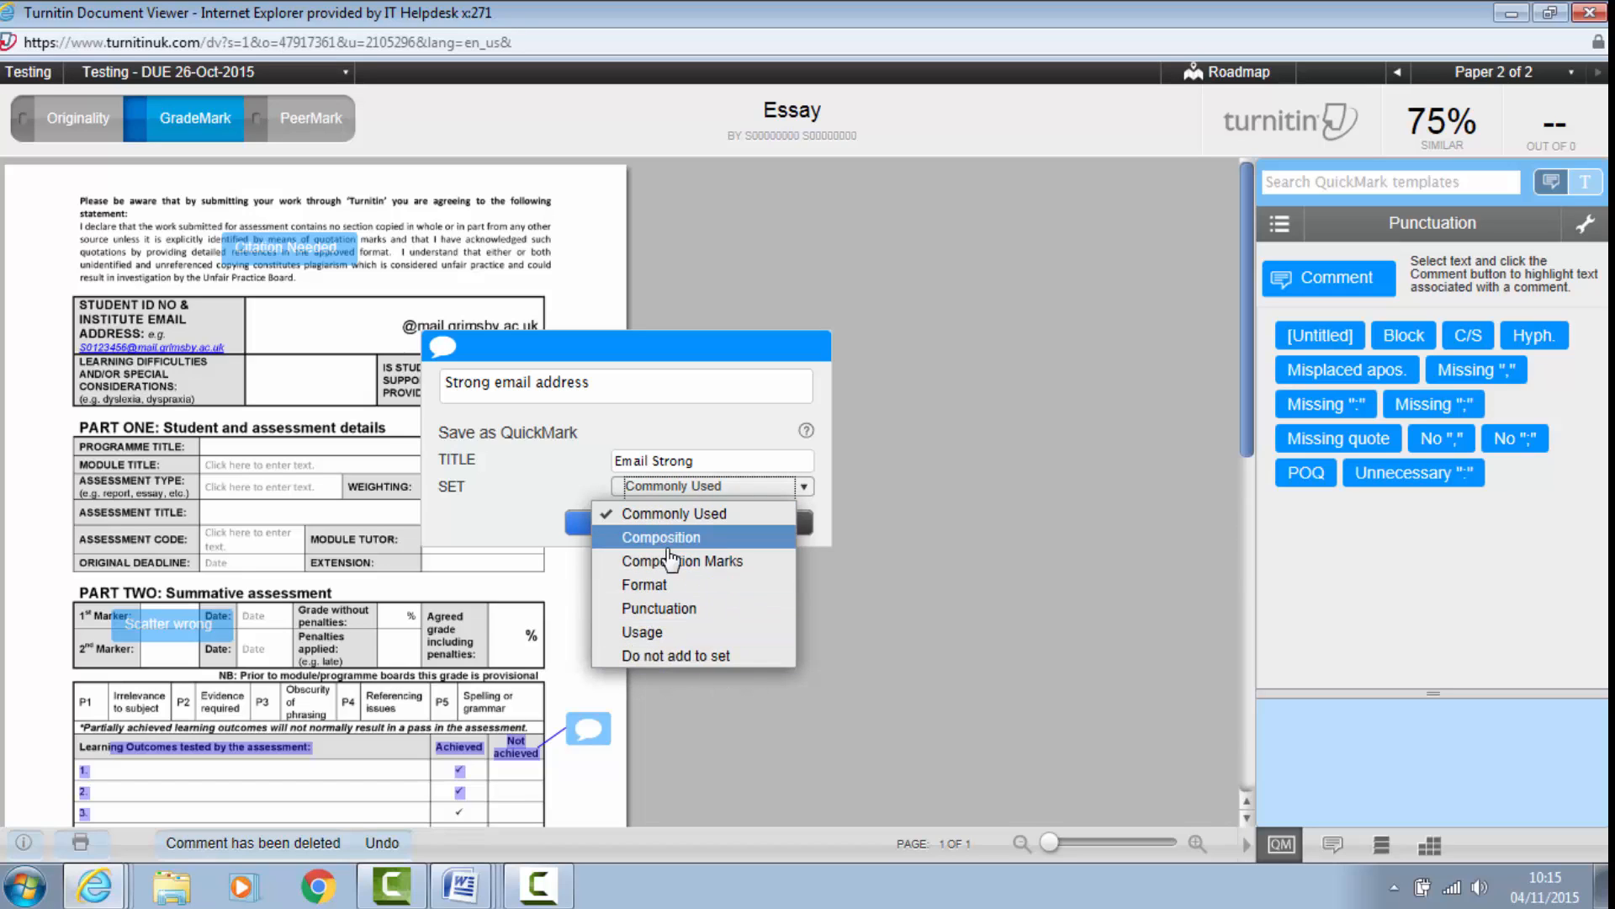
click(446, 543)
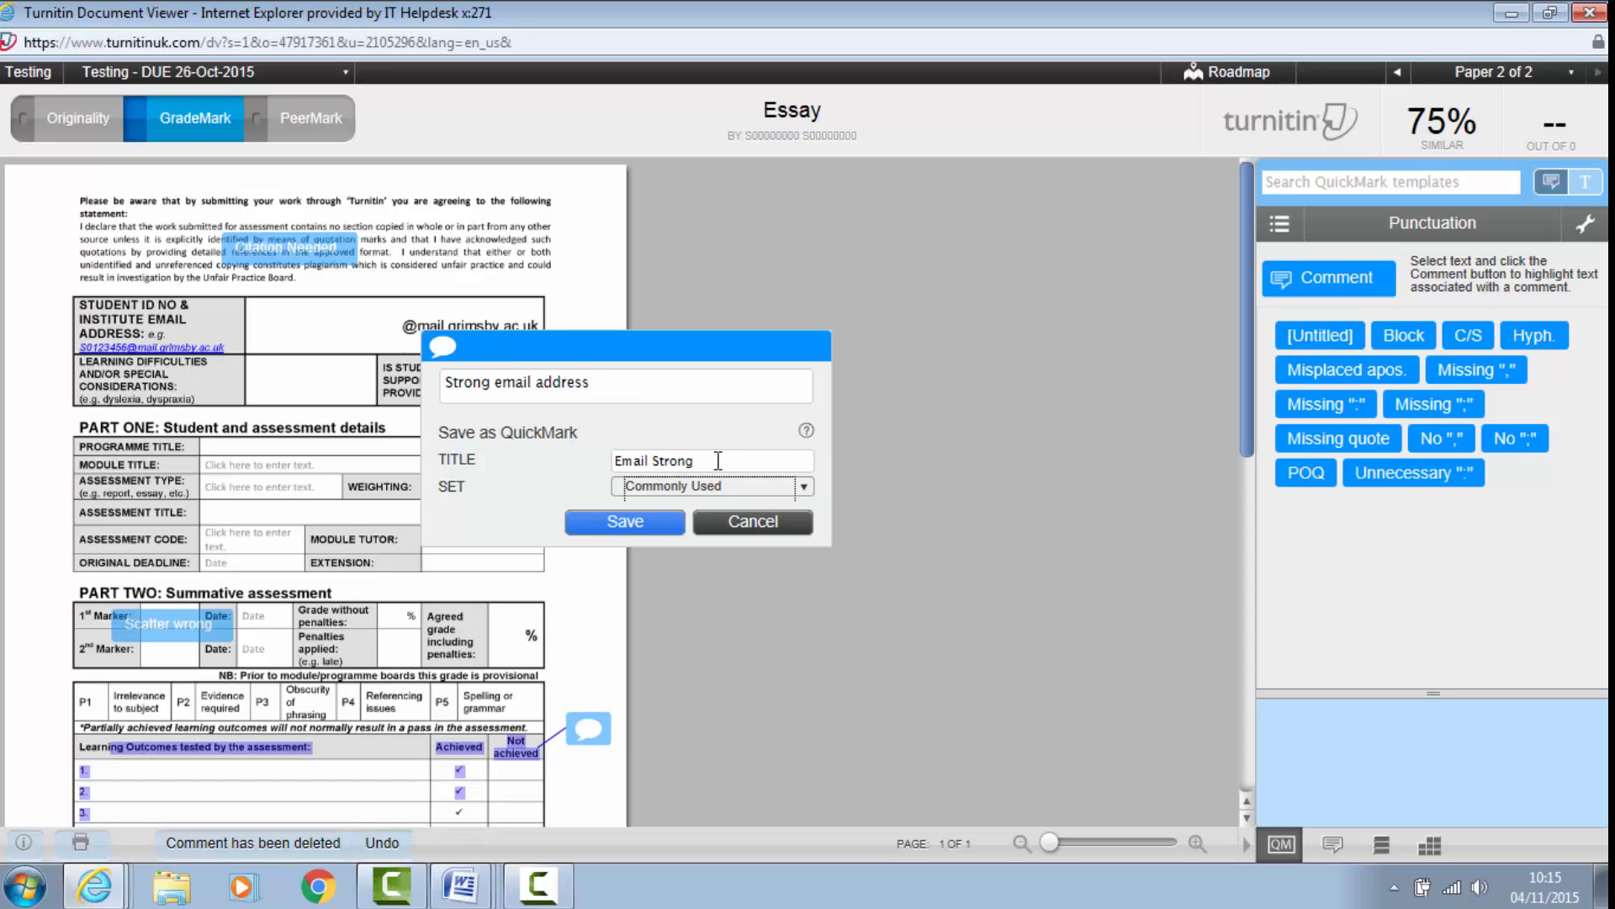
click(653, 523)
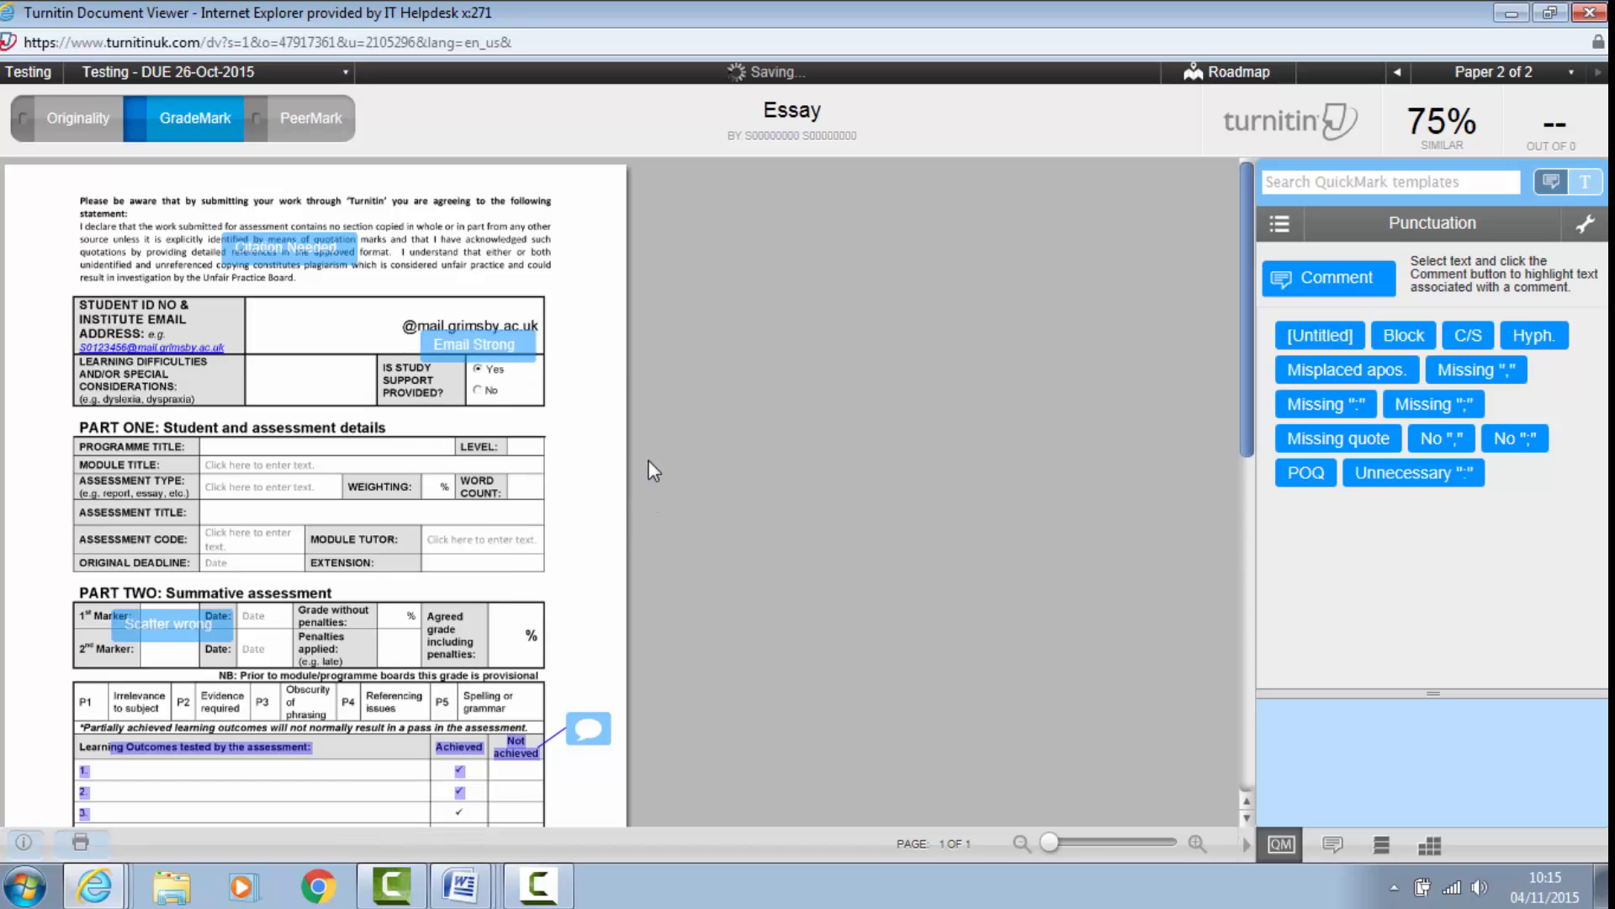
Step: Switch to the Commonly Used QuickMark set and place Email Strong on the assessment type row of Part One
mouse_move(444, 335)
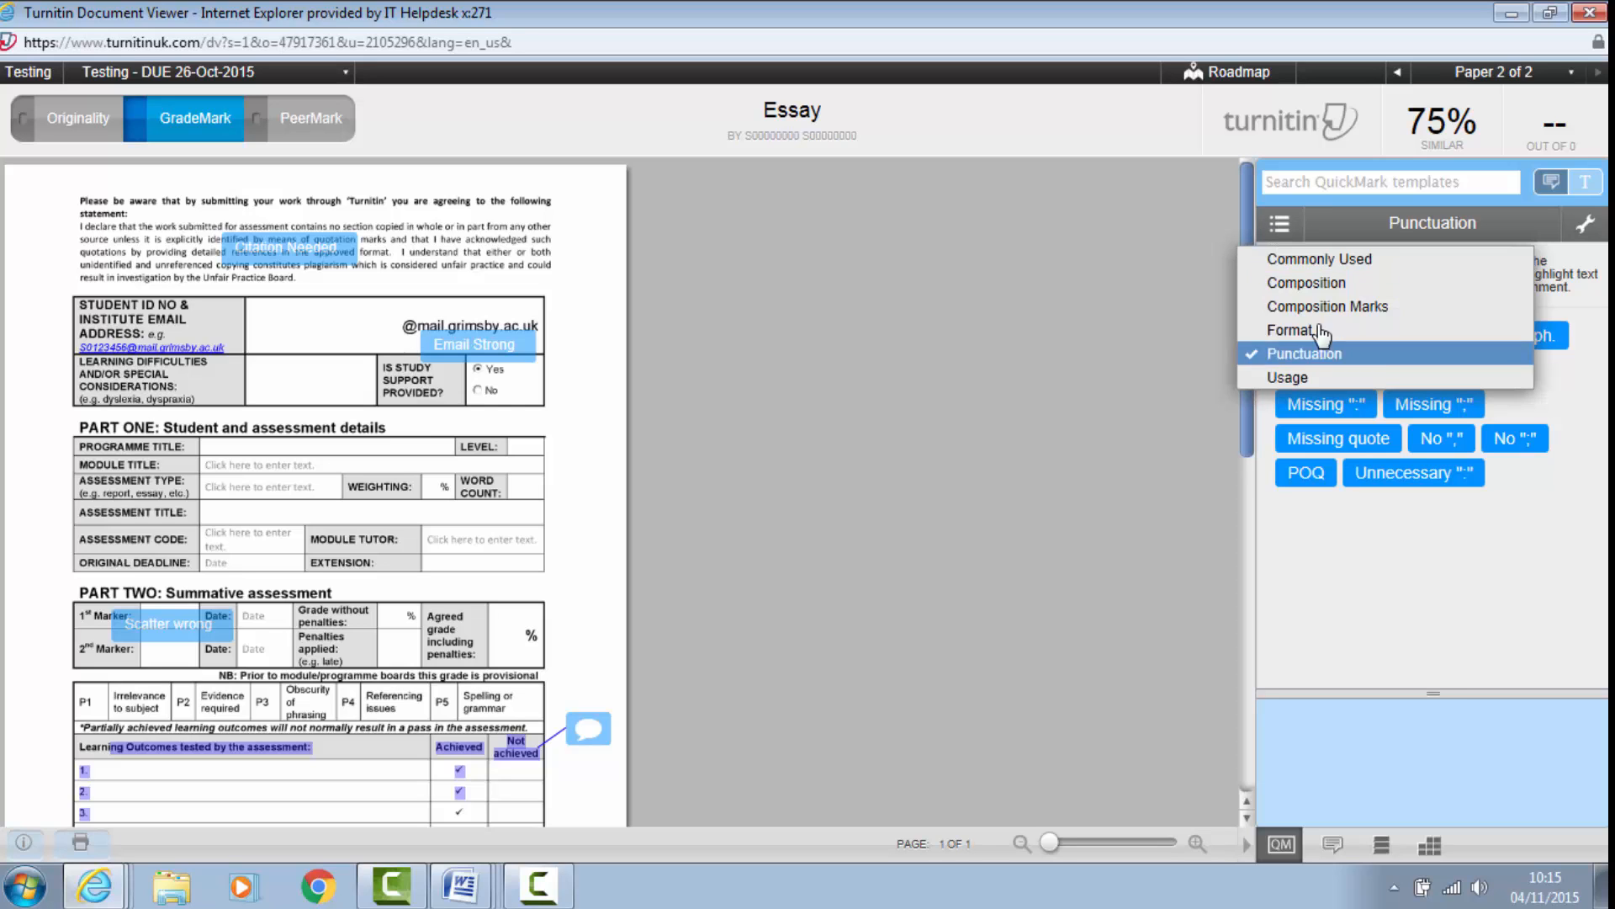
click(1317, 259)
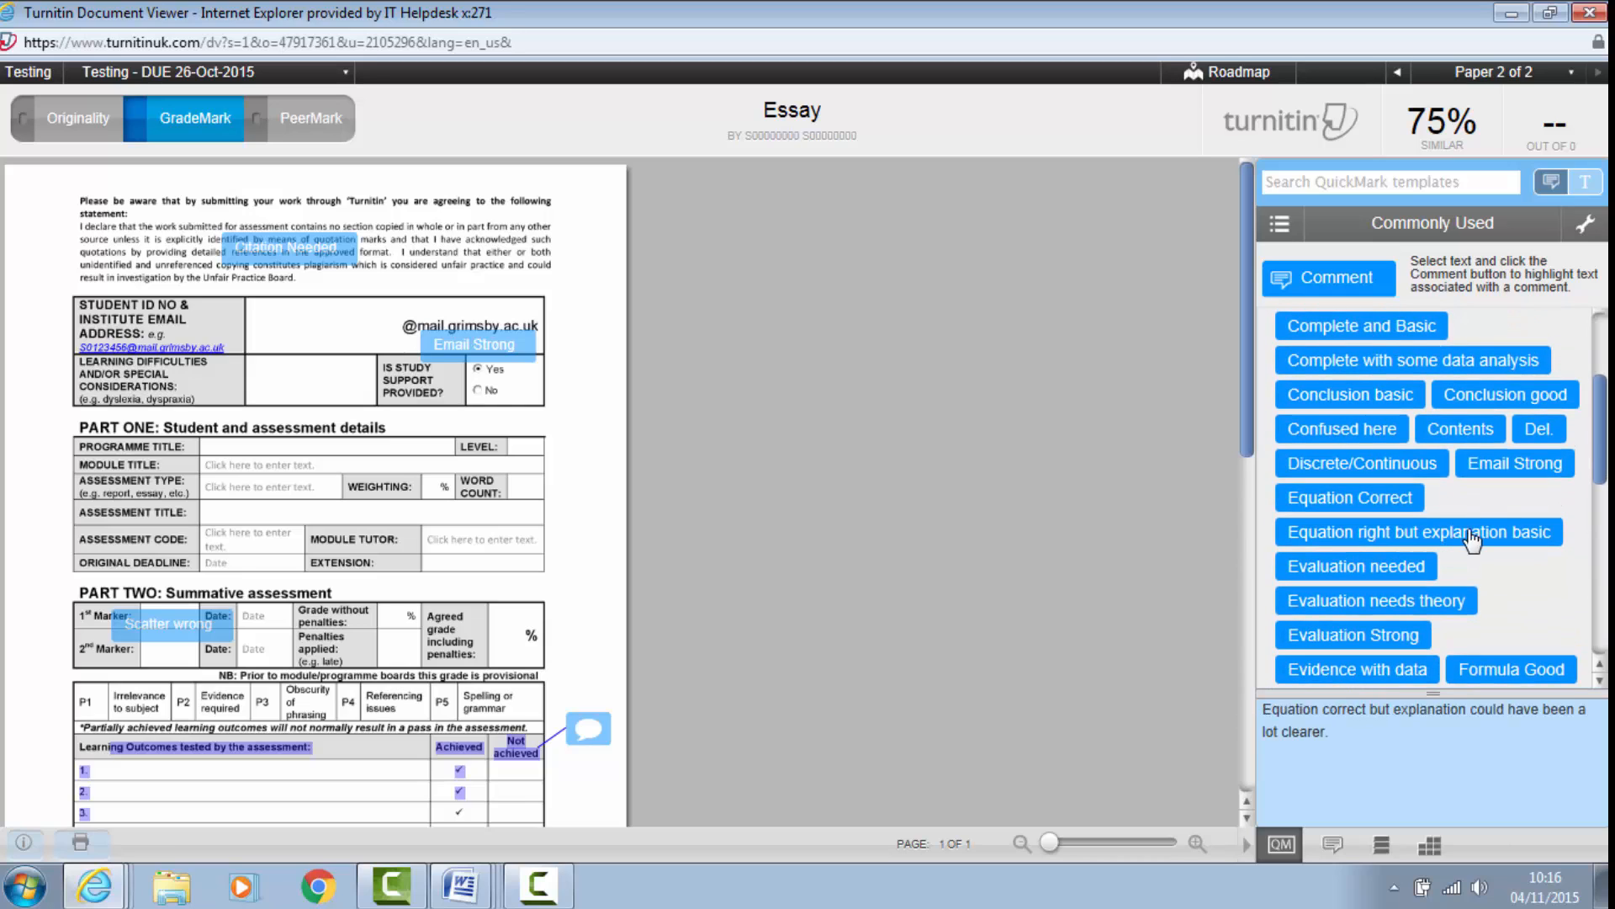
drag(1541, 461, 241, 464)
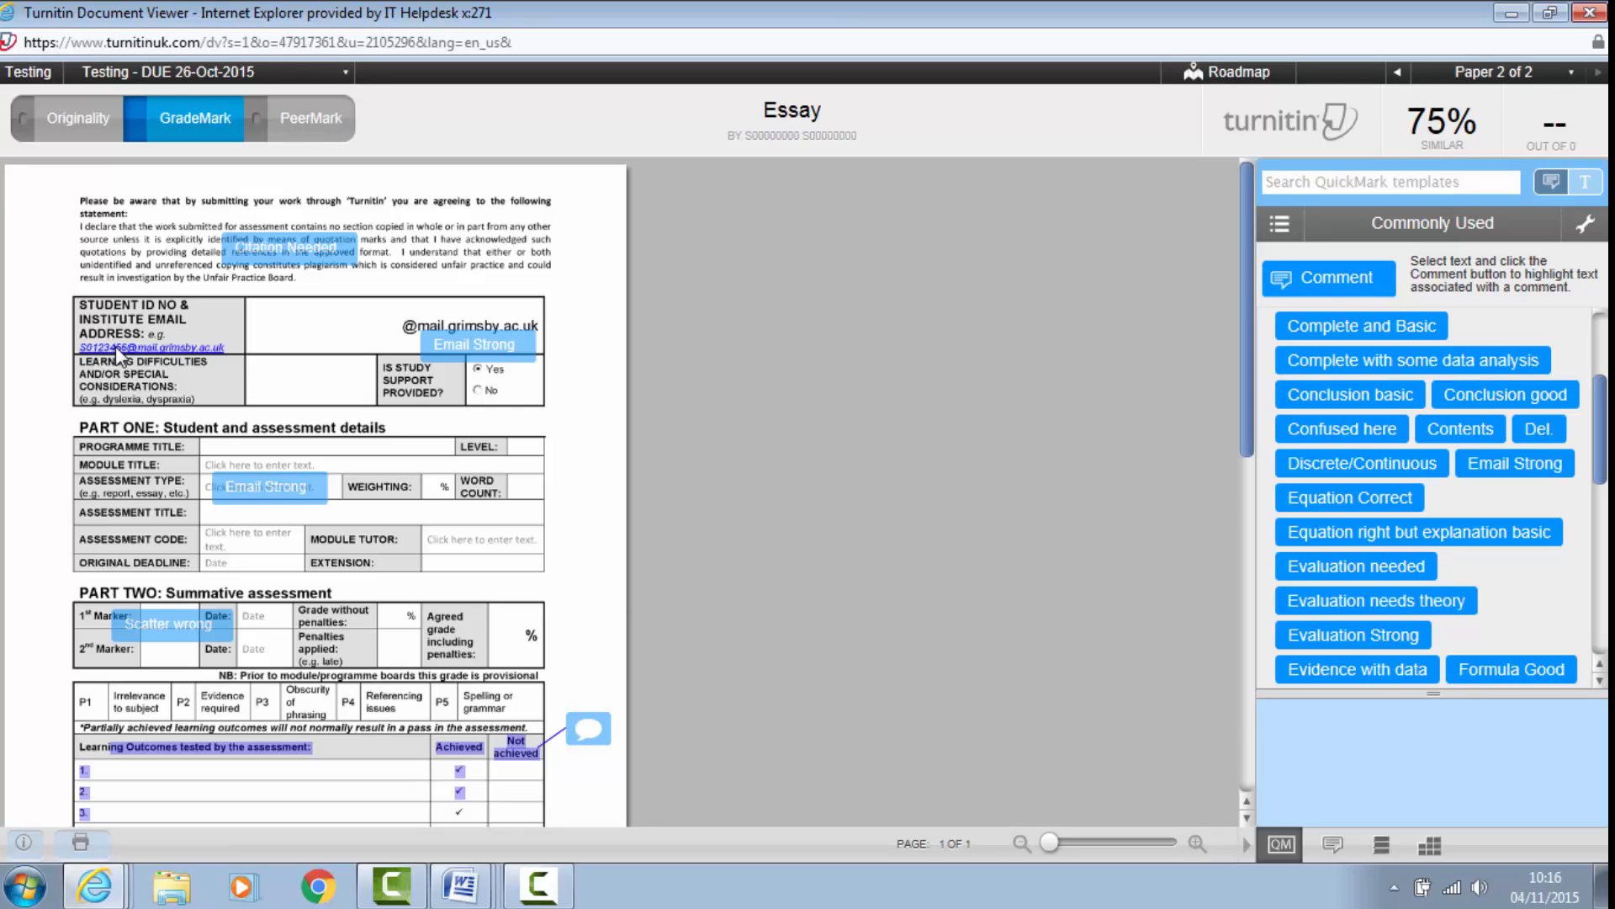
Step: Comment "Ensure you always save time using quick marks" on the student ID and email label, saving it as Commonly Used QuickMark "Quick Mark"
click(114, 315)
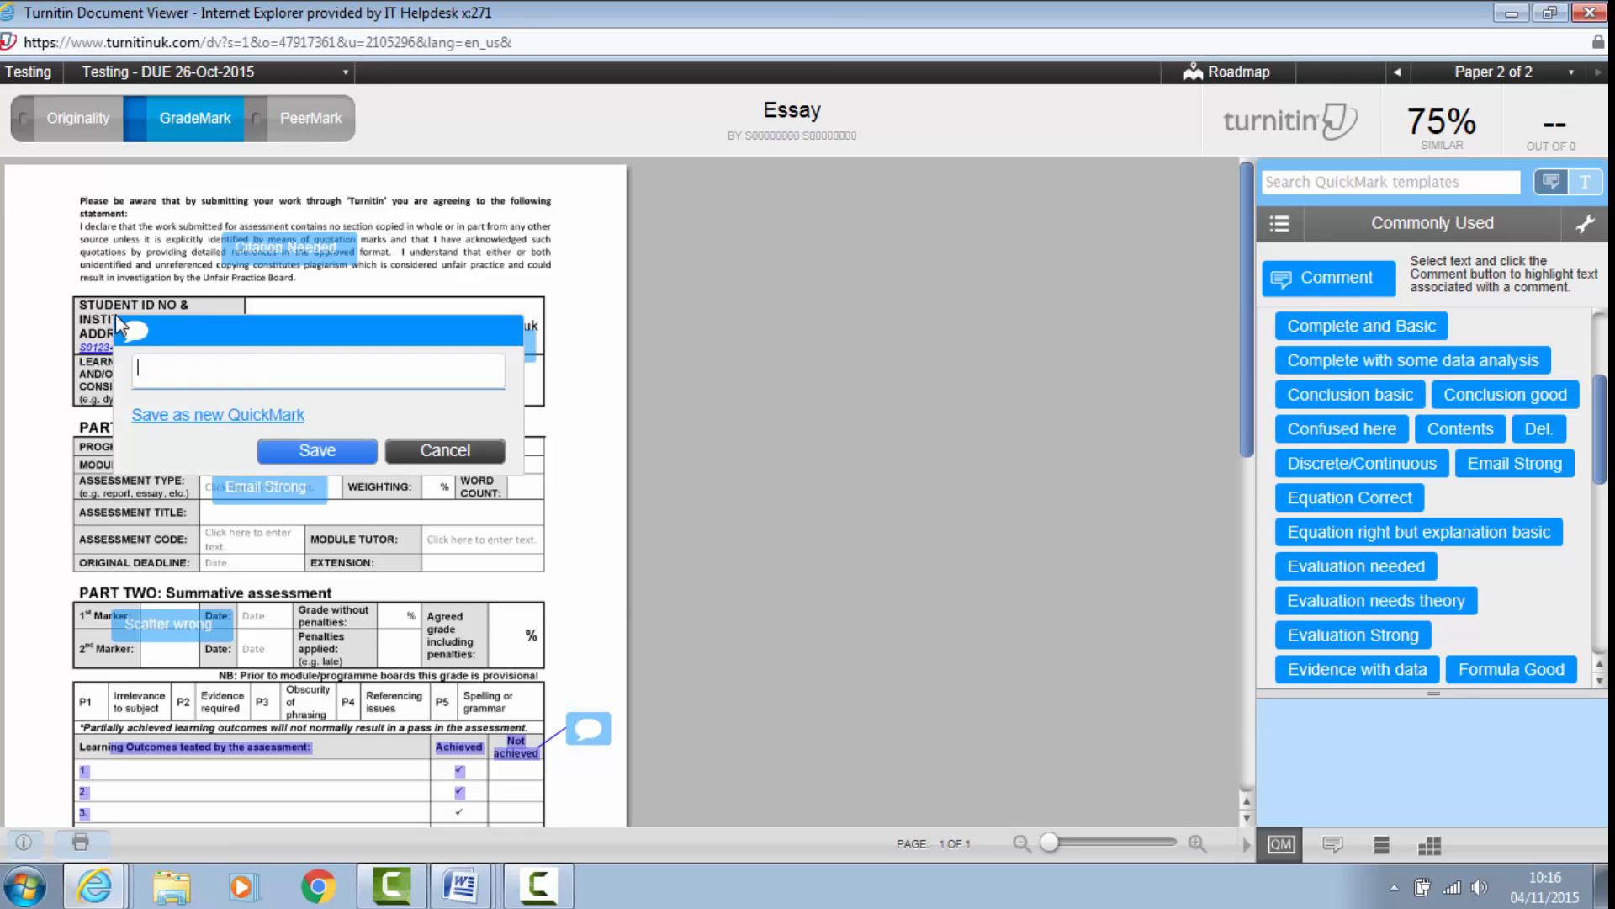
click(252, 417)
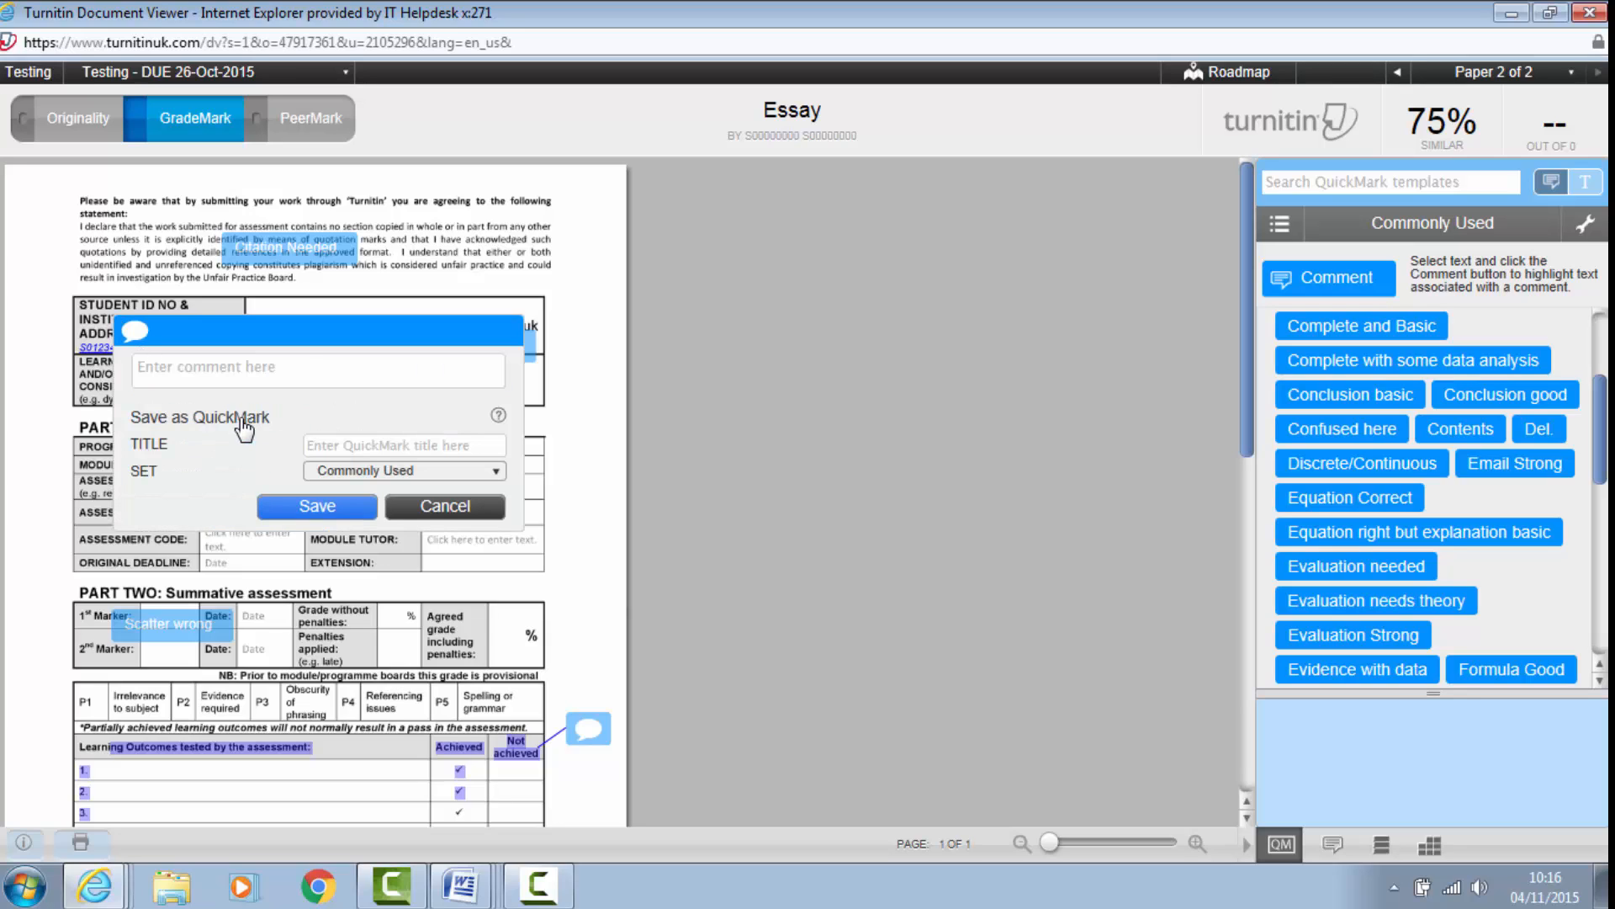
click(283, 379)
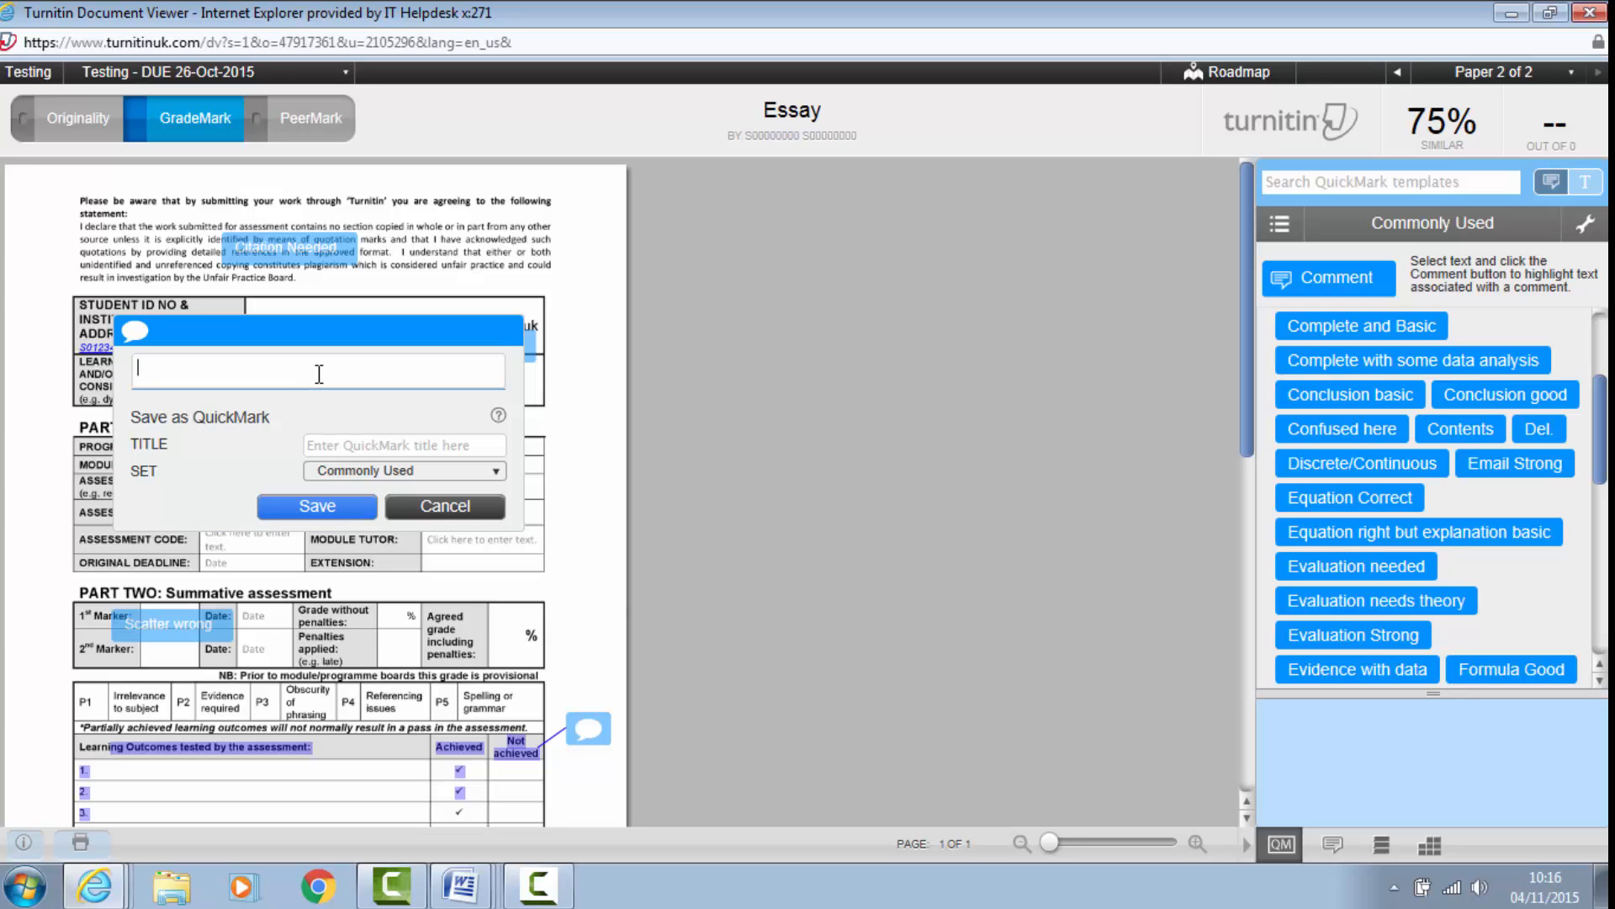
text(Ensure you always save )
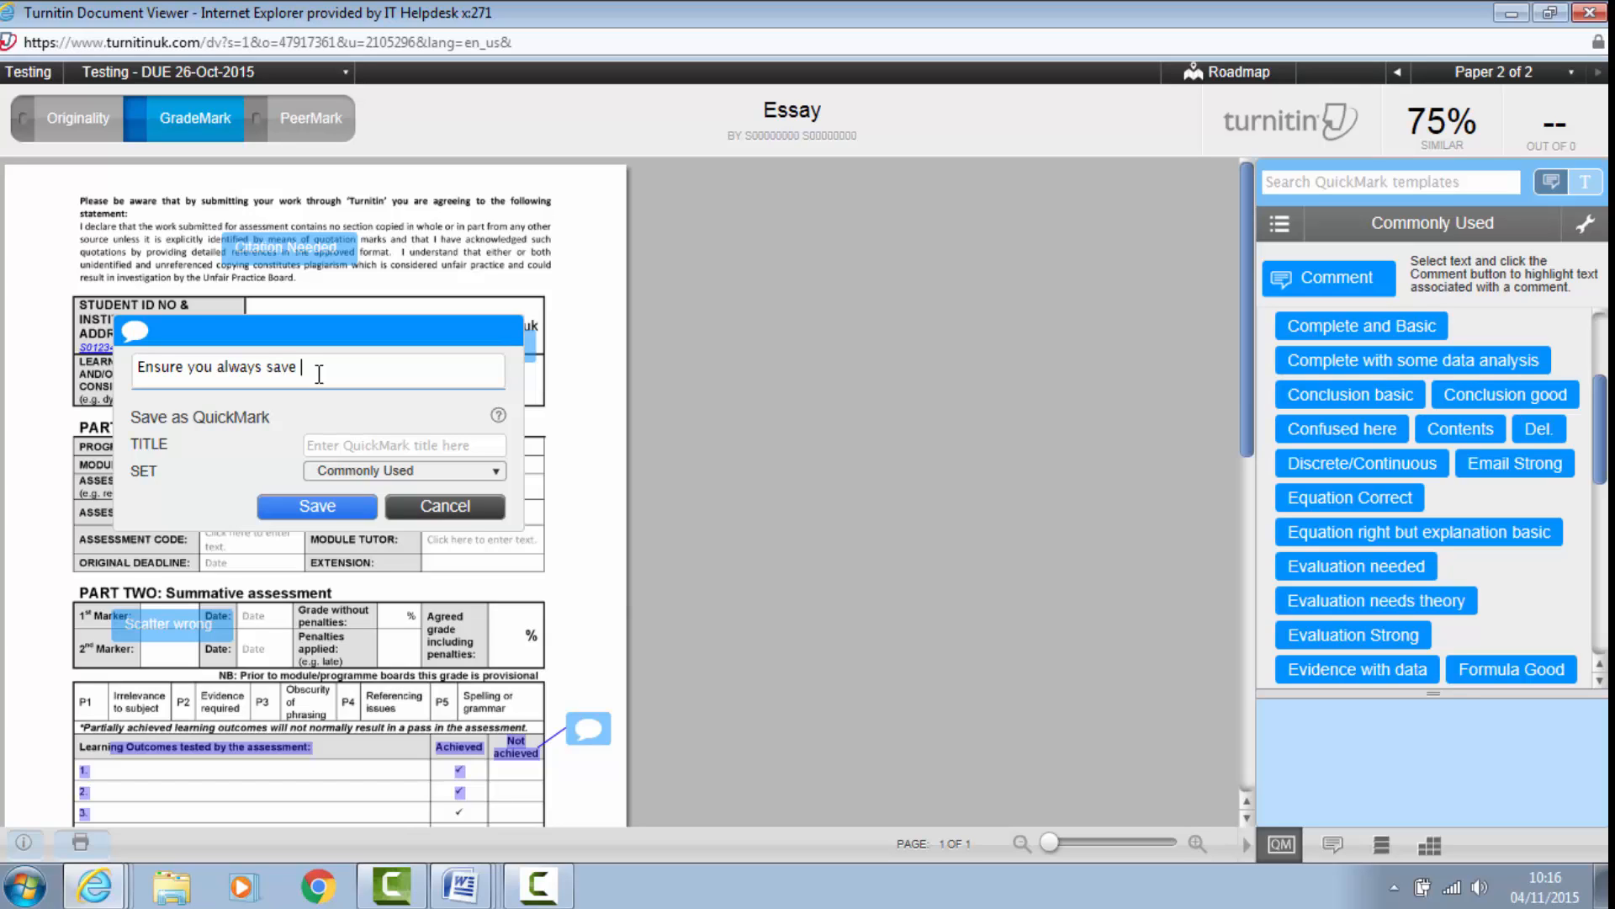
text(time using quick marks)
click(420, 449)
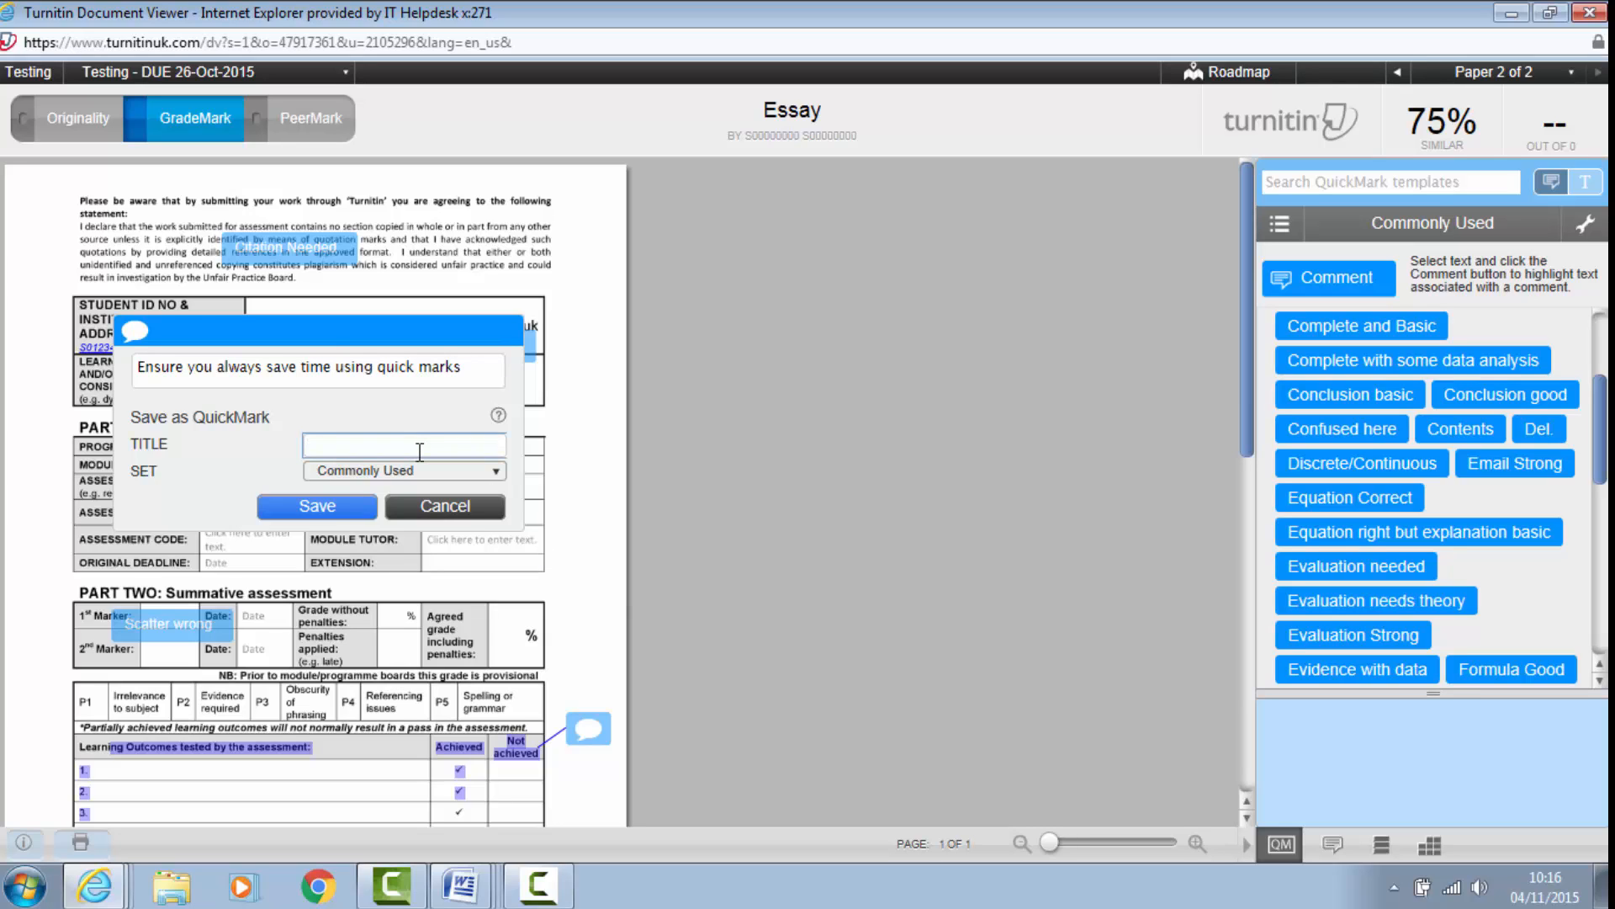
text(Quick Mark)
click(335, 510)
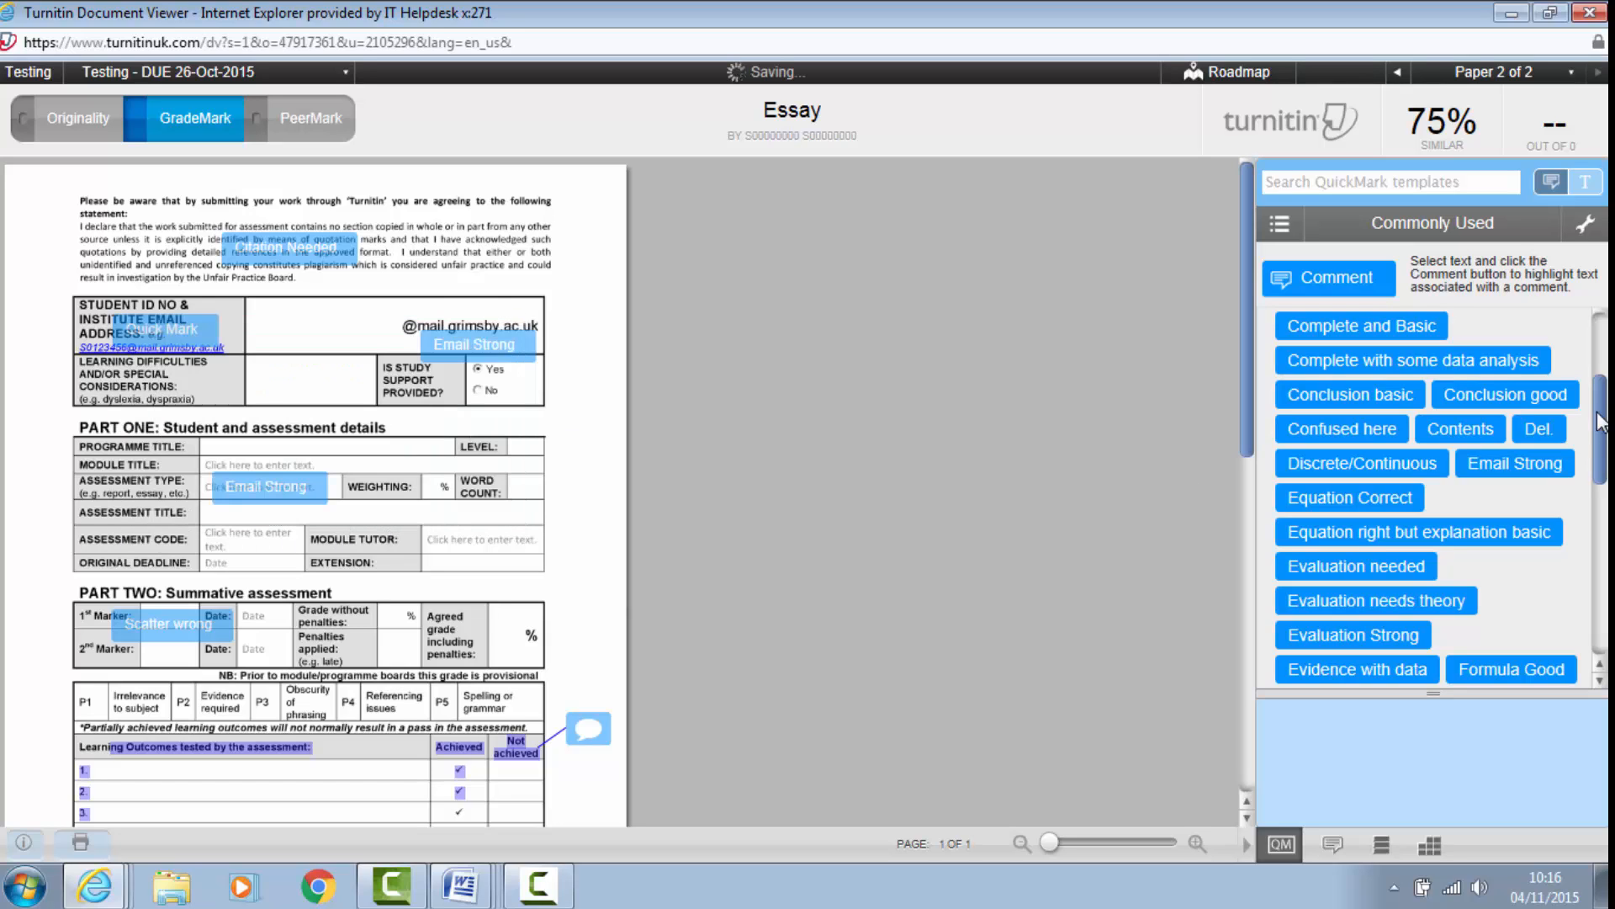
Step: Place the Quick Mark QuickMark from the Commonly Used set on the P2 Evidence required cell in Part Two
drag(1599, 421, 1600, 692)
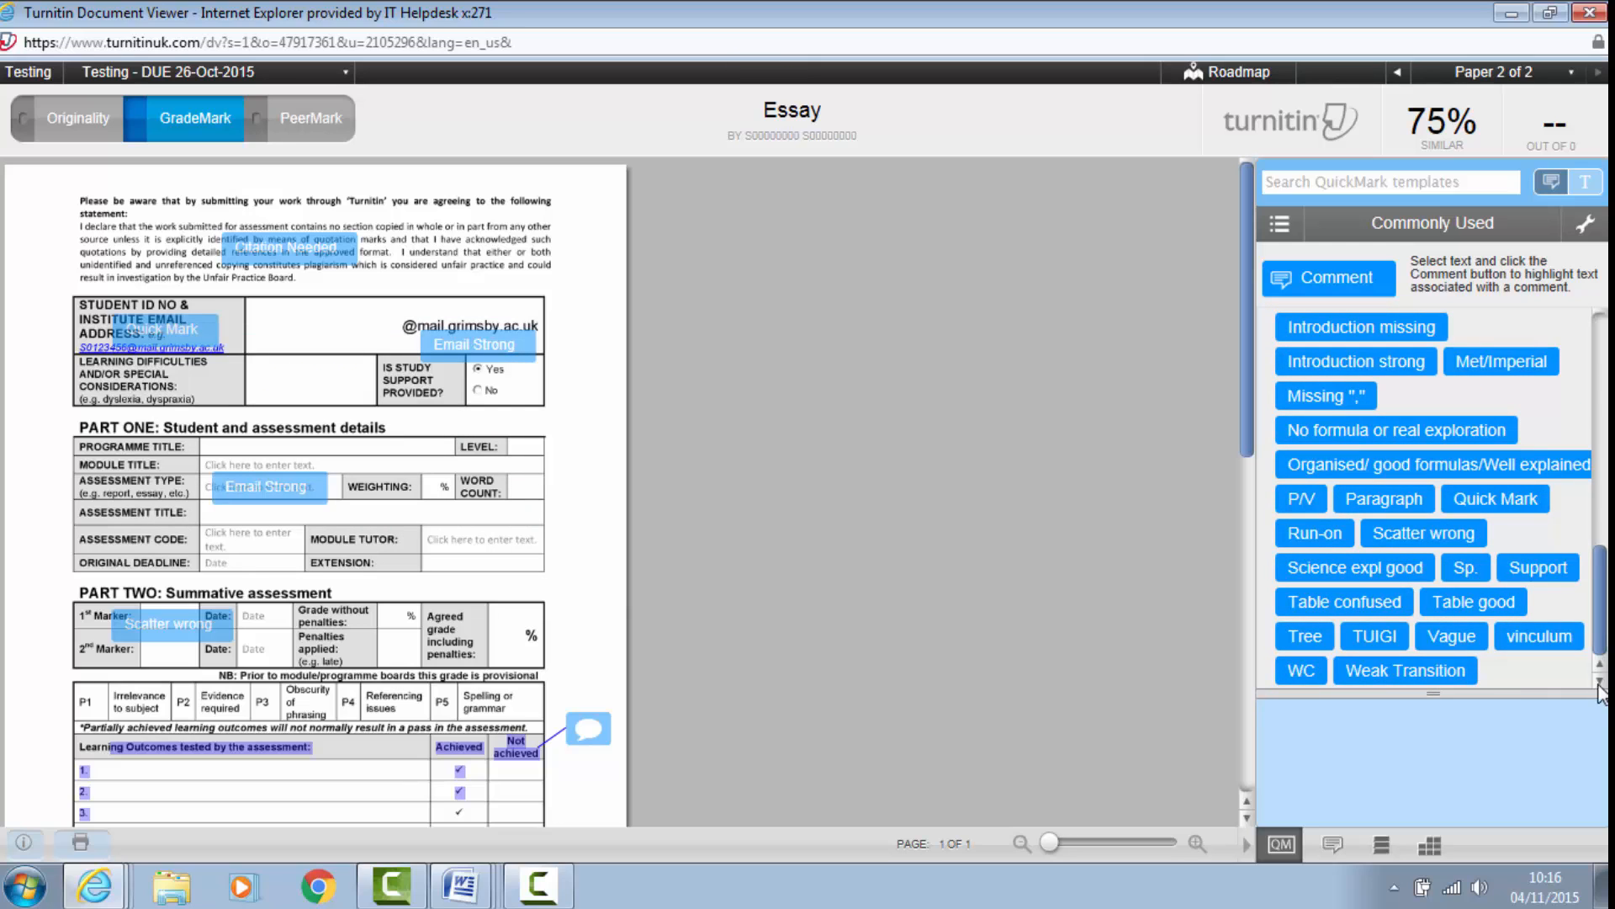
mouse_move(1602, 612)
mouse_down()
mouse_move(1602, 564)
mouse_move(1602, 588)
mouse_up()
mouse_move(1495, 561)
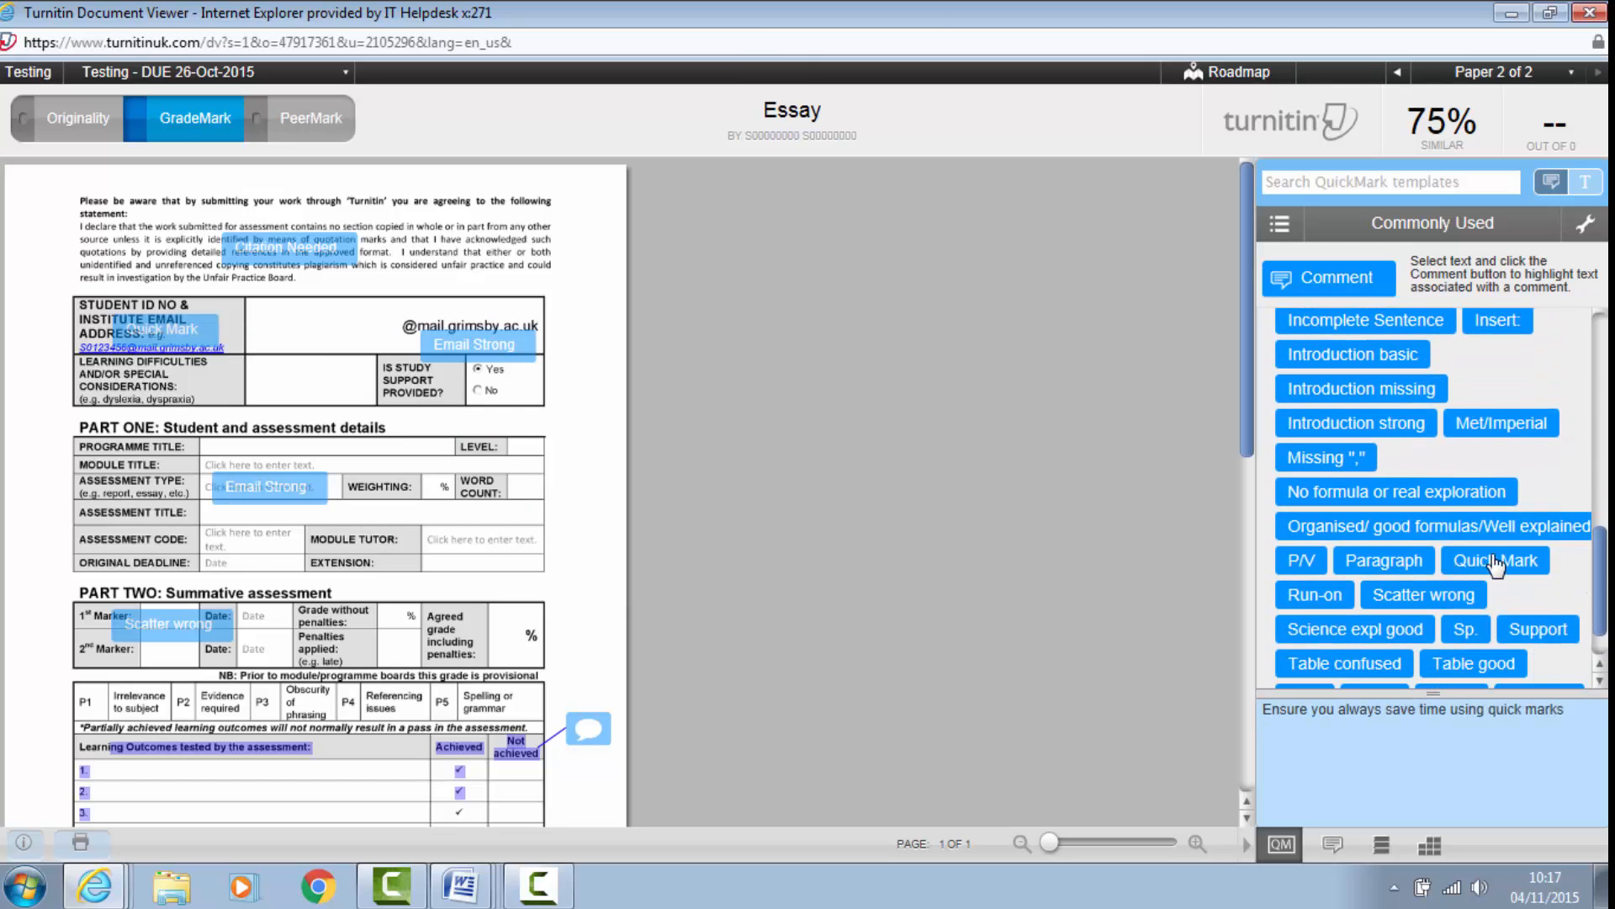
drag(1494, 562, 216, 796)
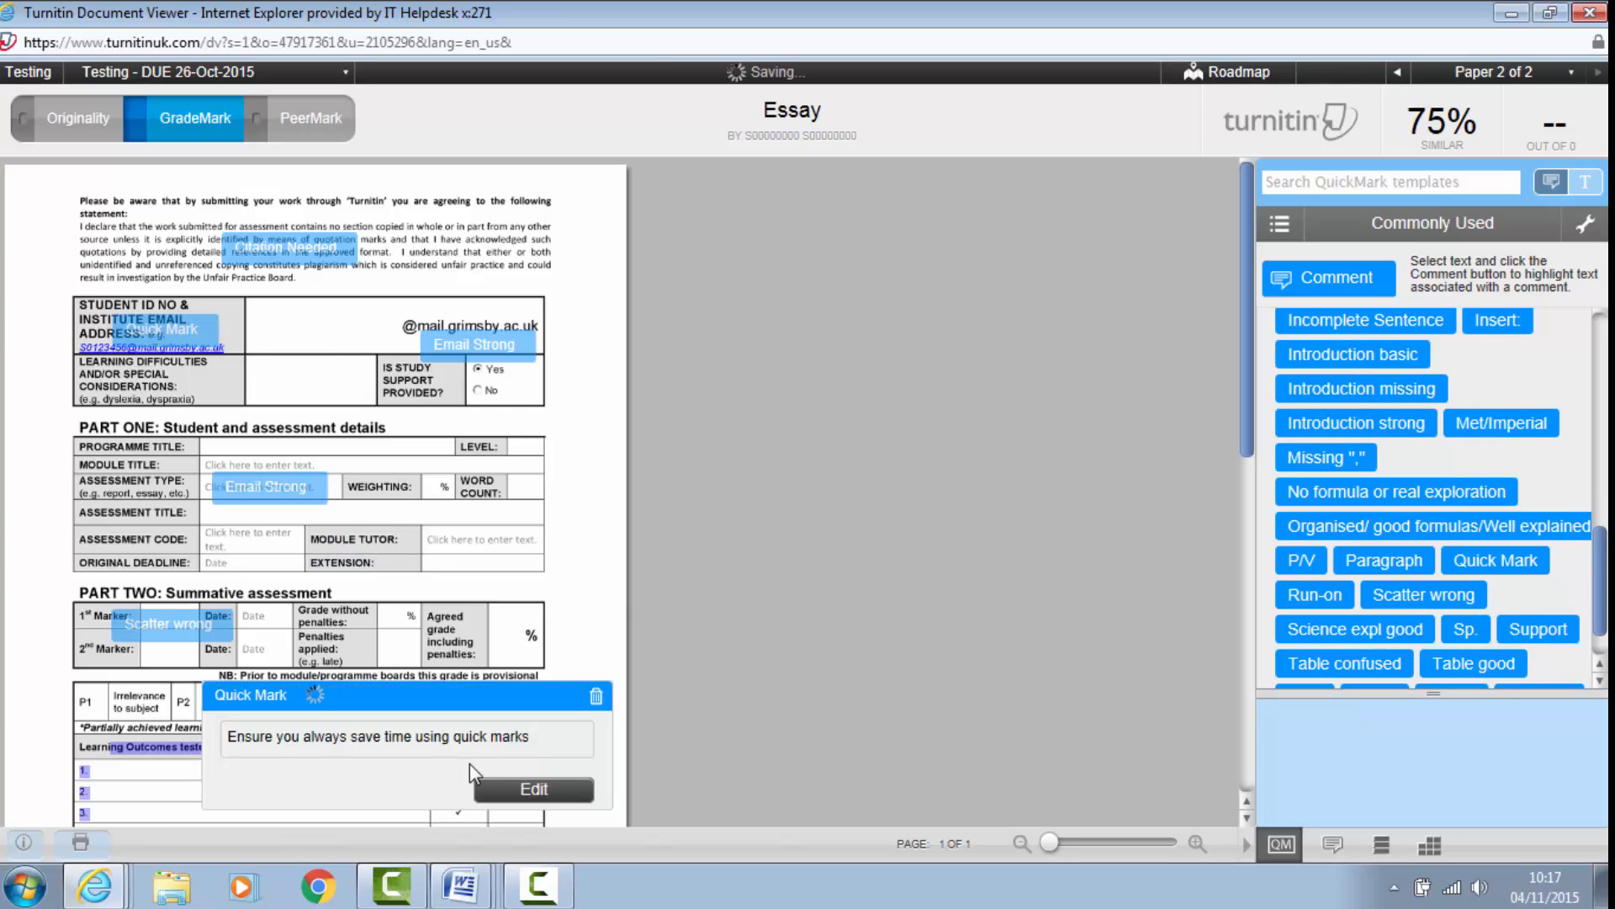
click(932, 553)
Step: Review the text of the Quick Mark, Email Strong and highlighted learning outcomes comments placed on the paper
scroll(926, 580, down, 2)
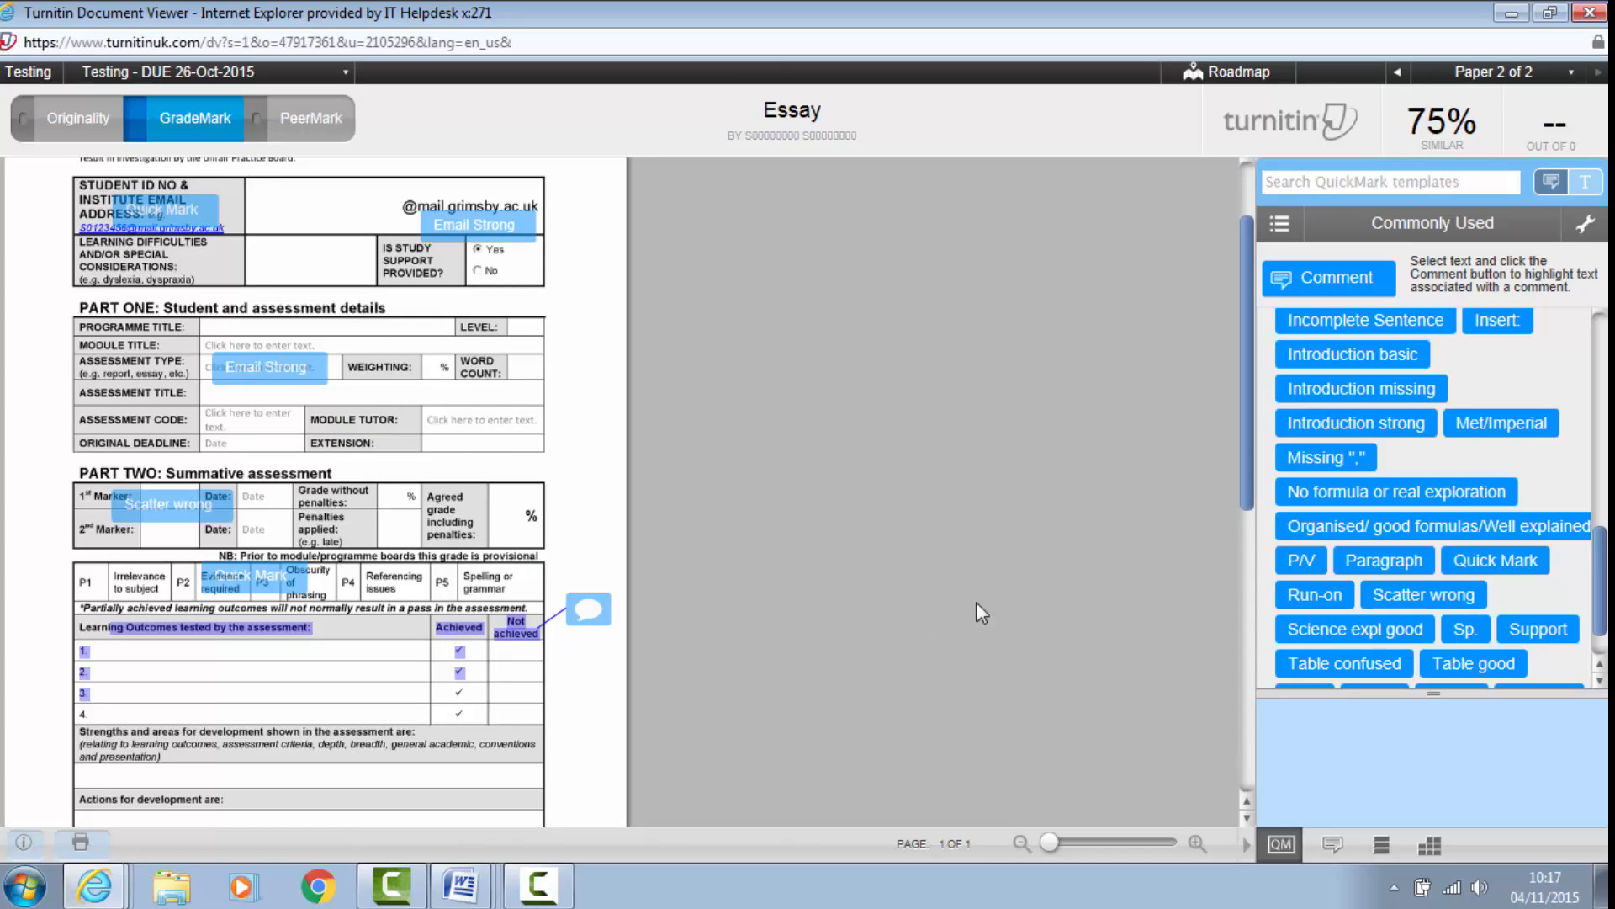
click(147, 215)
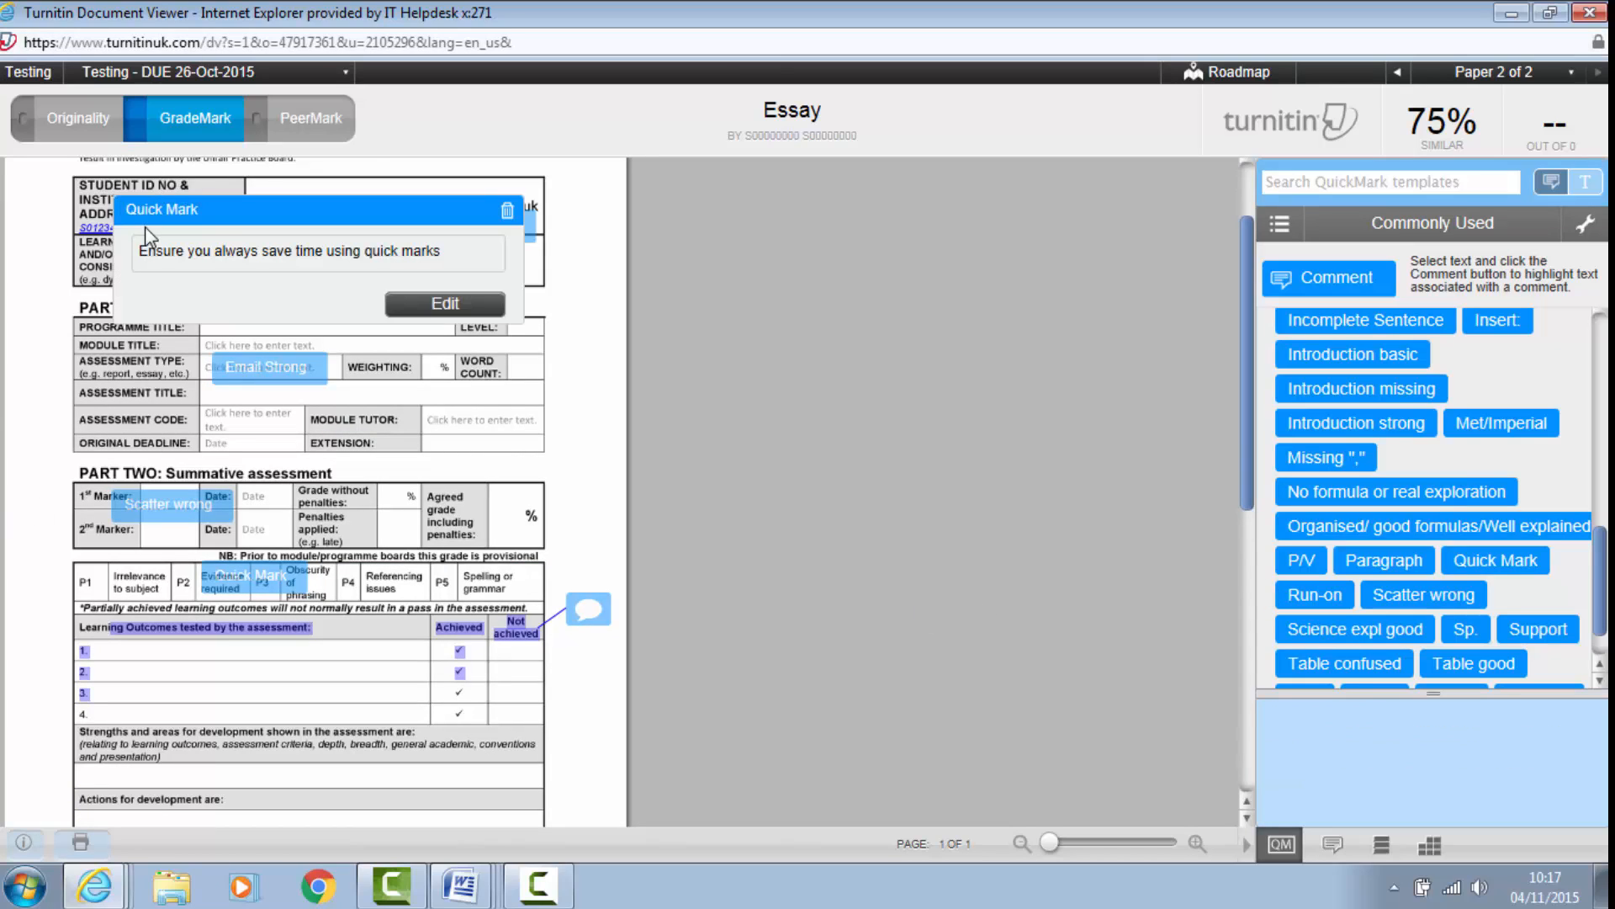
click(269, 367)
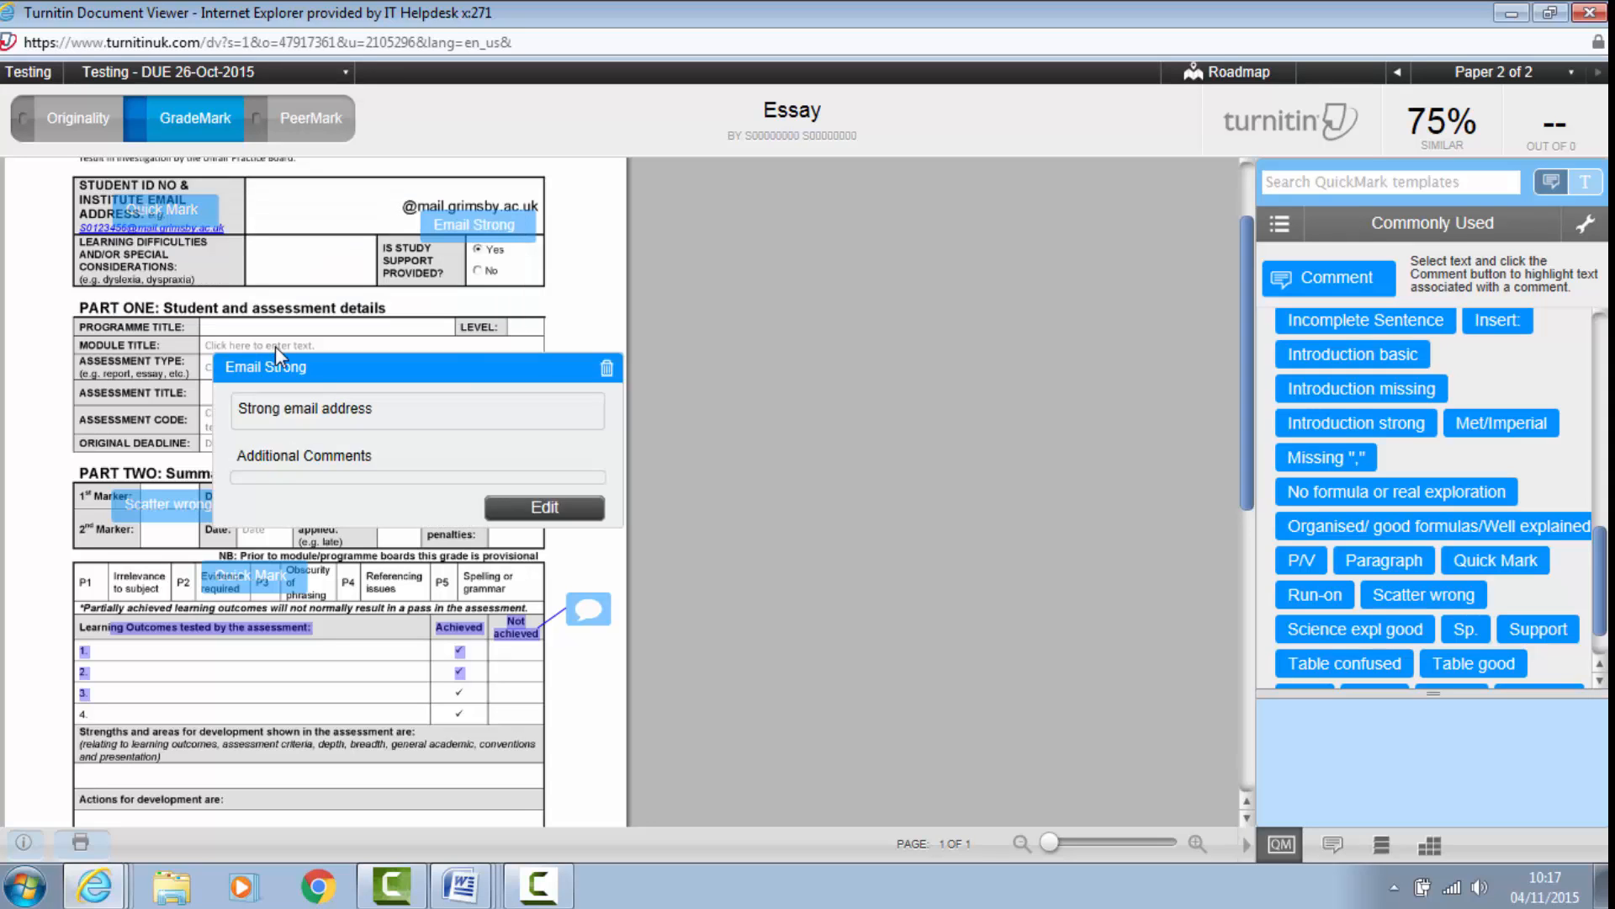
click(474, 224)
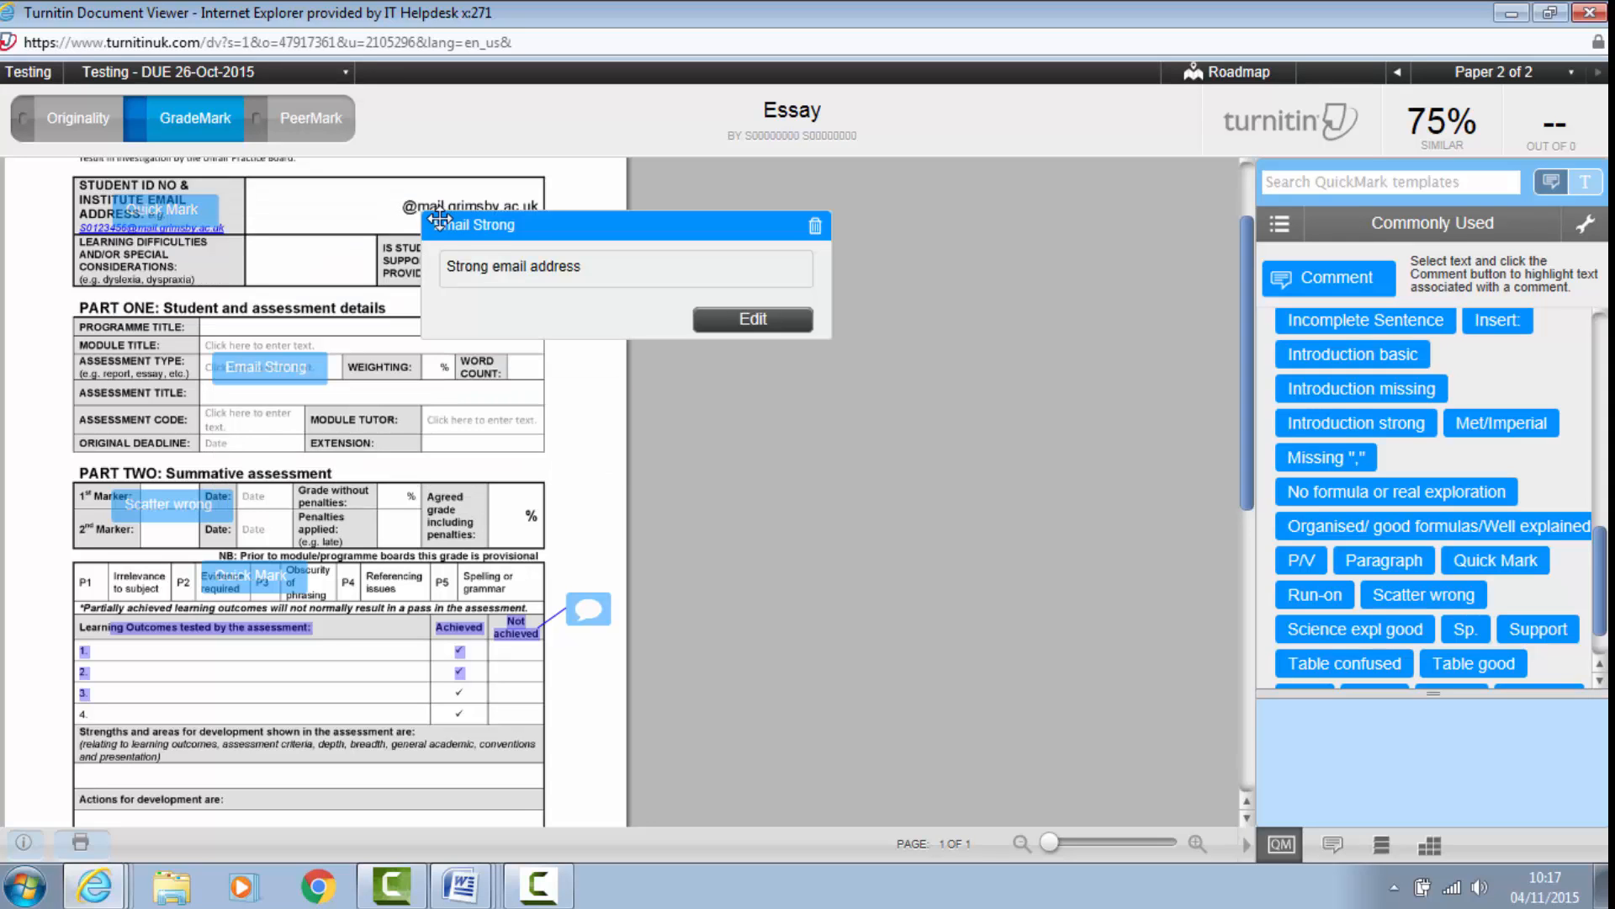
click(164, 504)
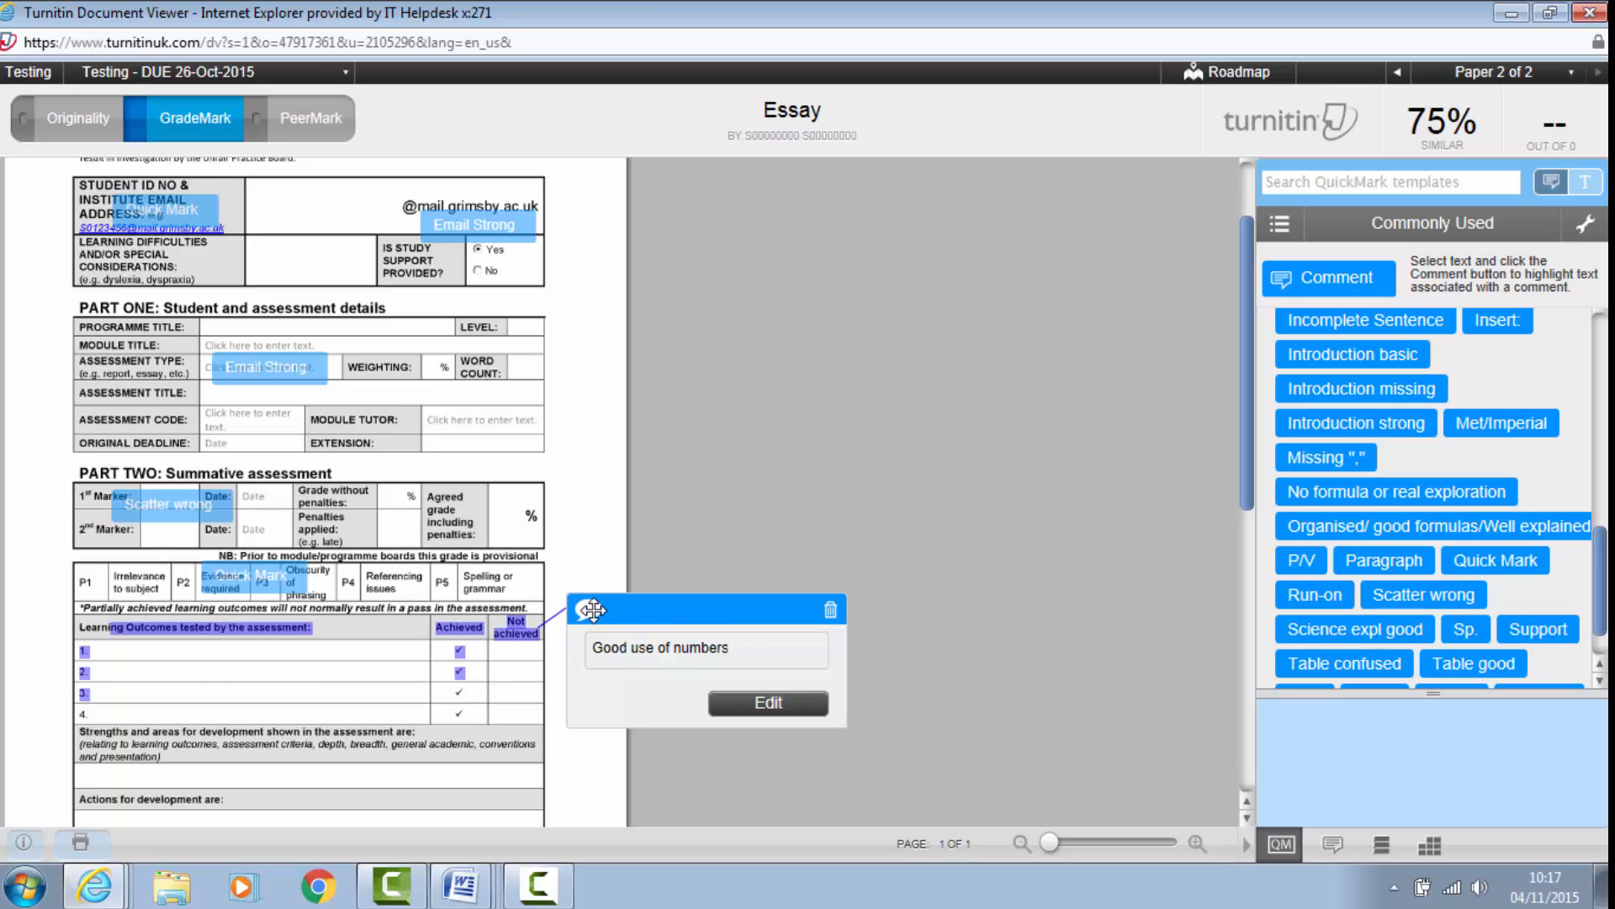
scroll(771, 366, down, 5)
scroll(771, 366, up, 7)
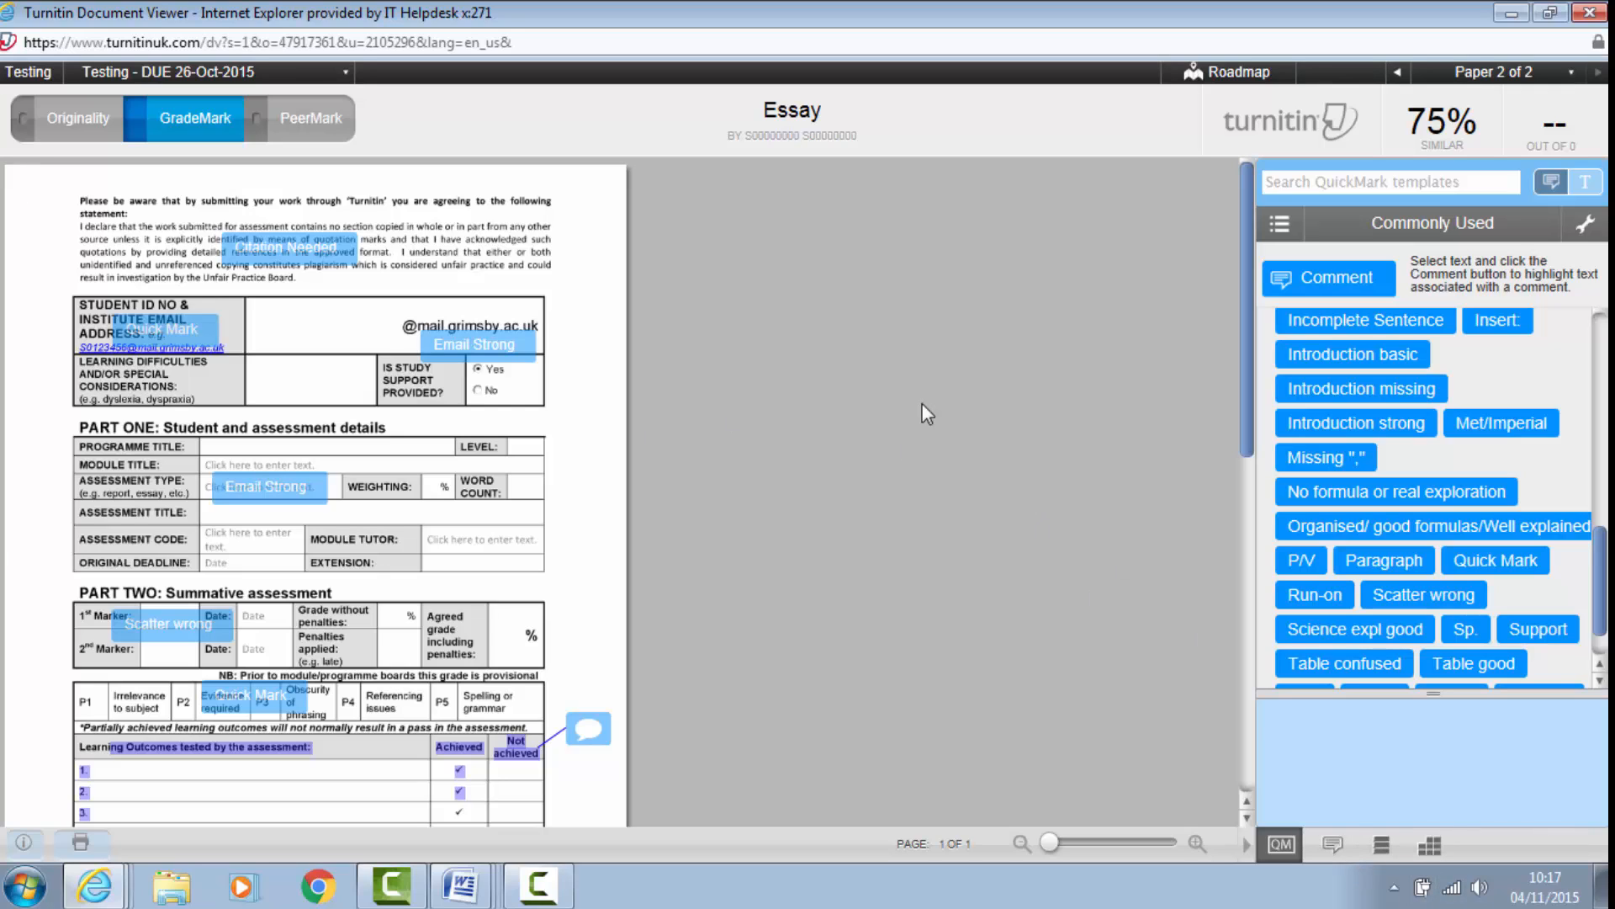
Step: Start a general text comment reading "This work has all the learning outcomes with the exception of TYPE THE LEARNING OUTCOME"
click(1344, 849)
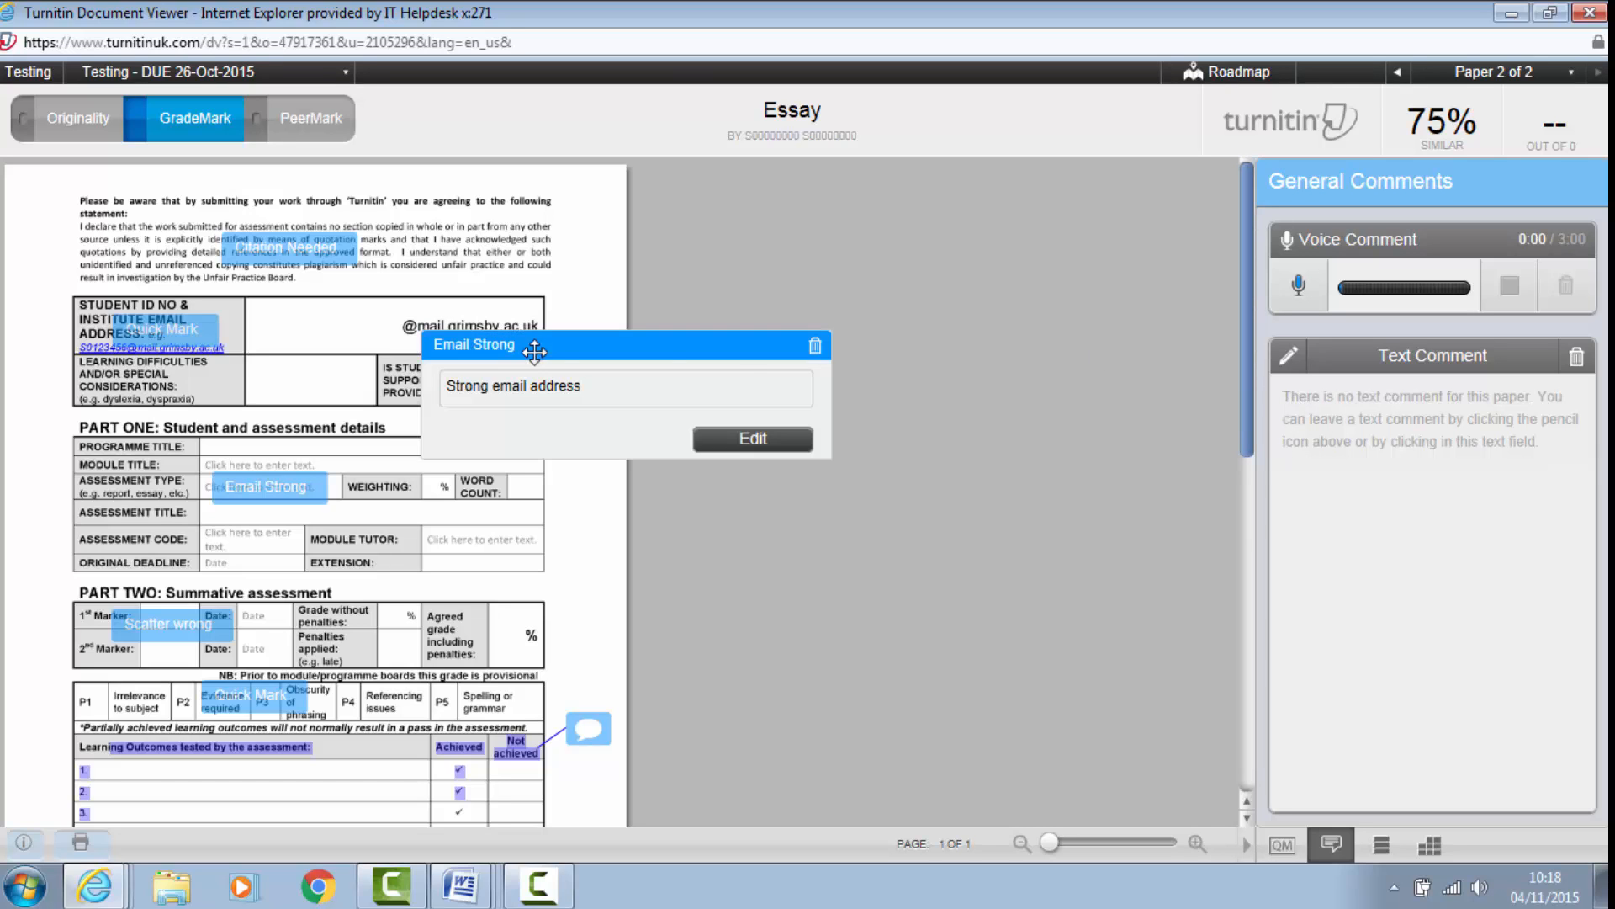
scroll(902, 539, down, 3)
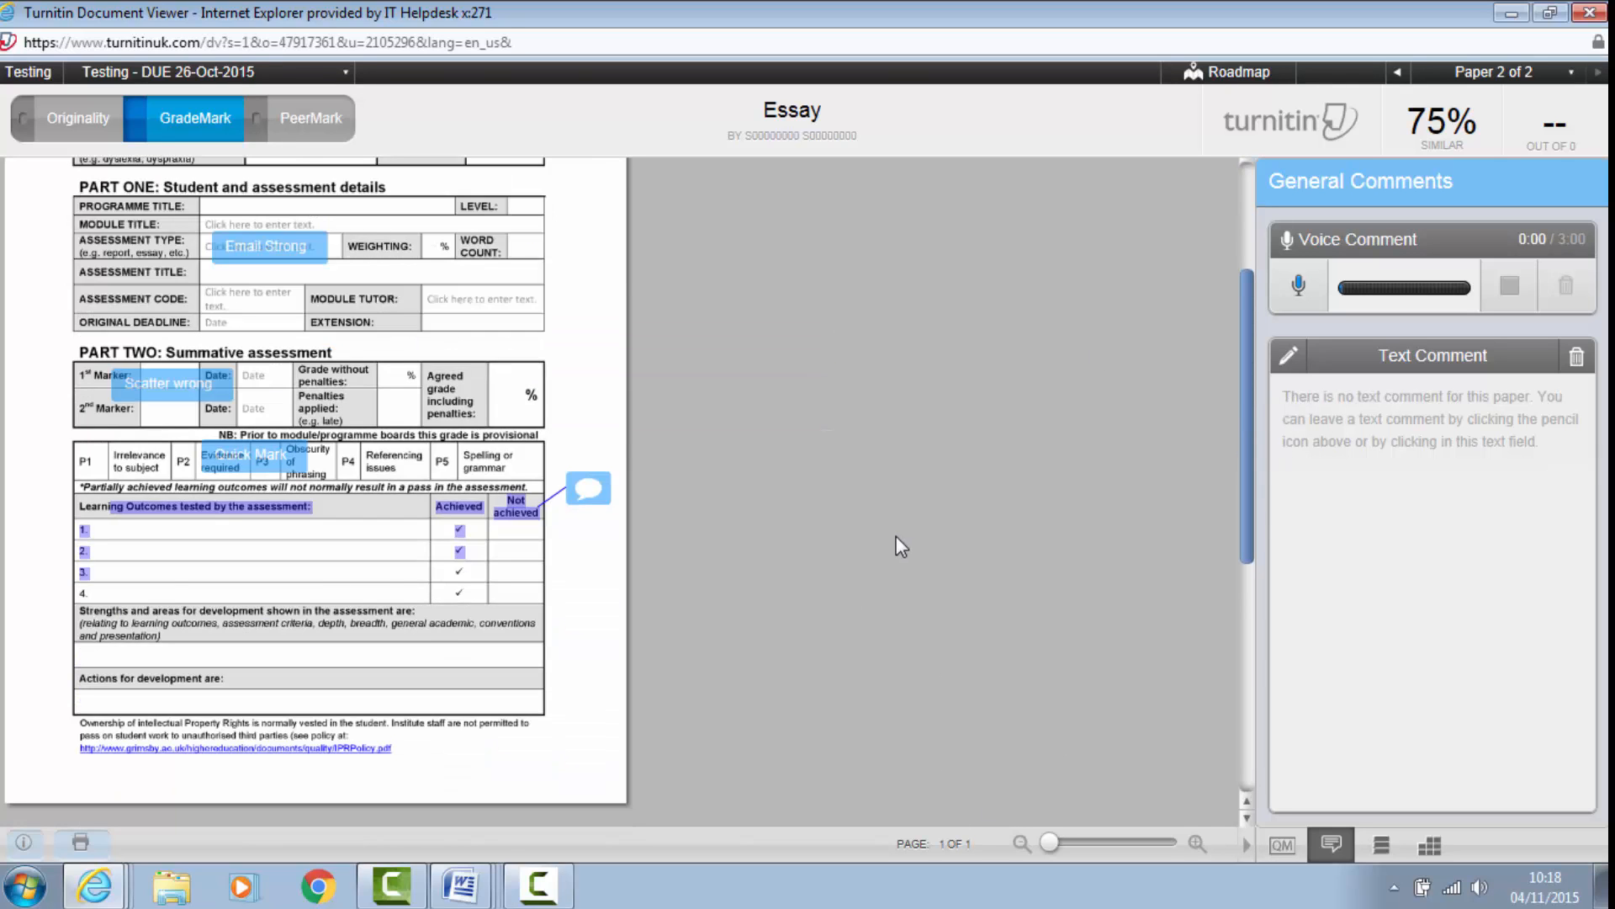
scroll(896, 533, up, 3)
scroll(869, 523, down, 3)
click(1313, 414)
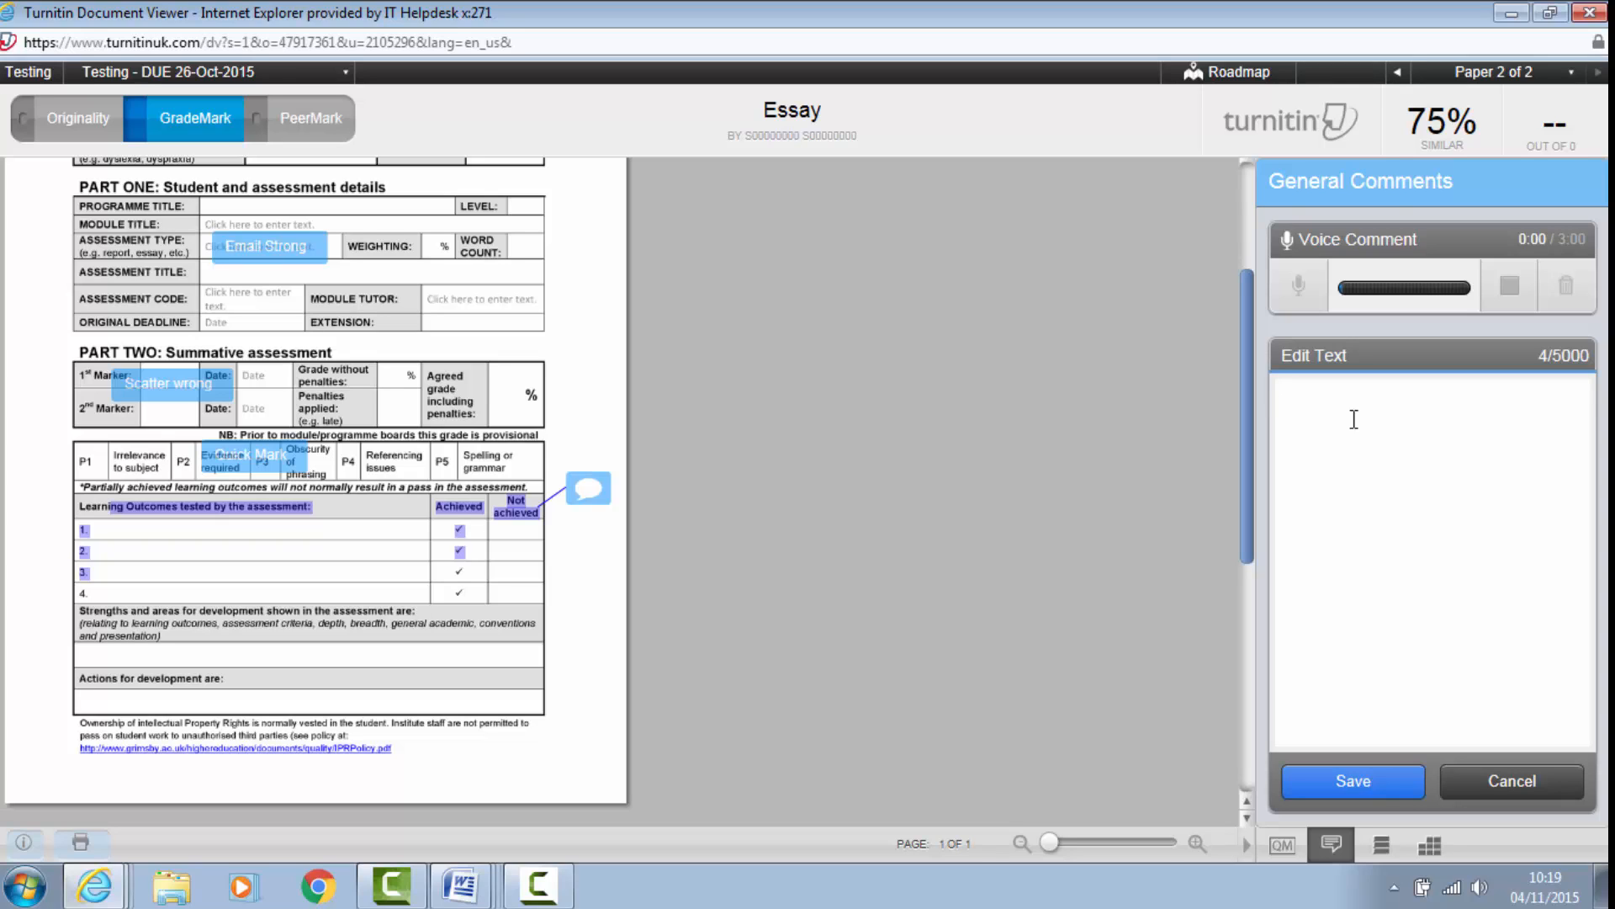
text(This work has all the le)
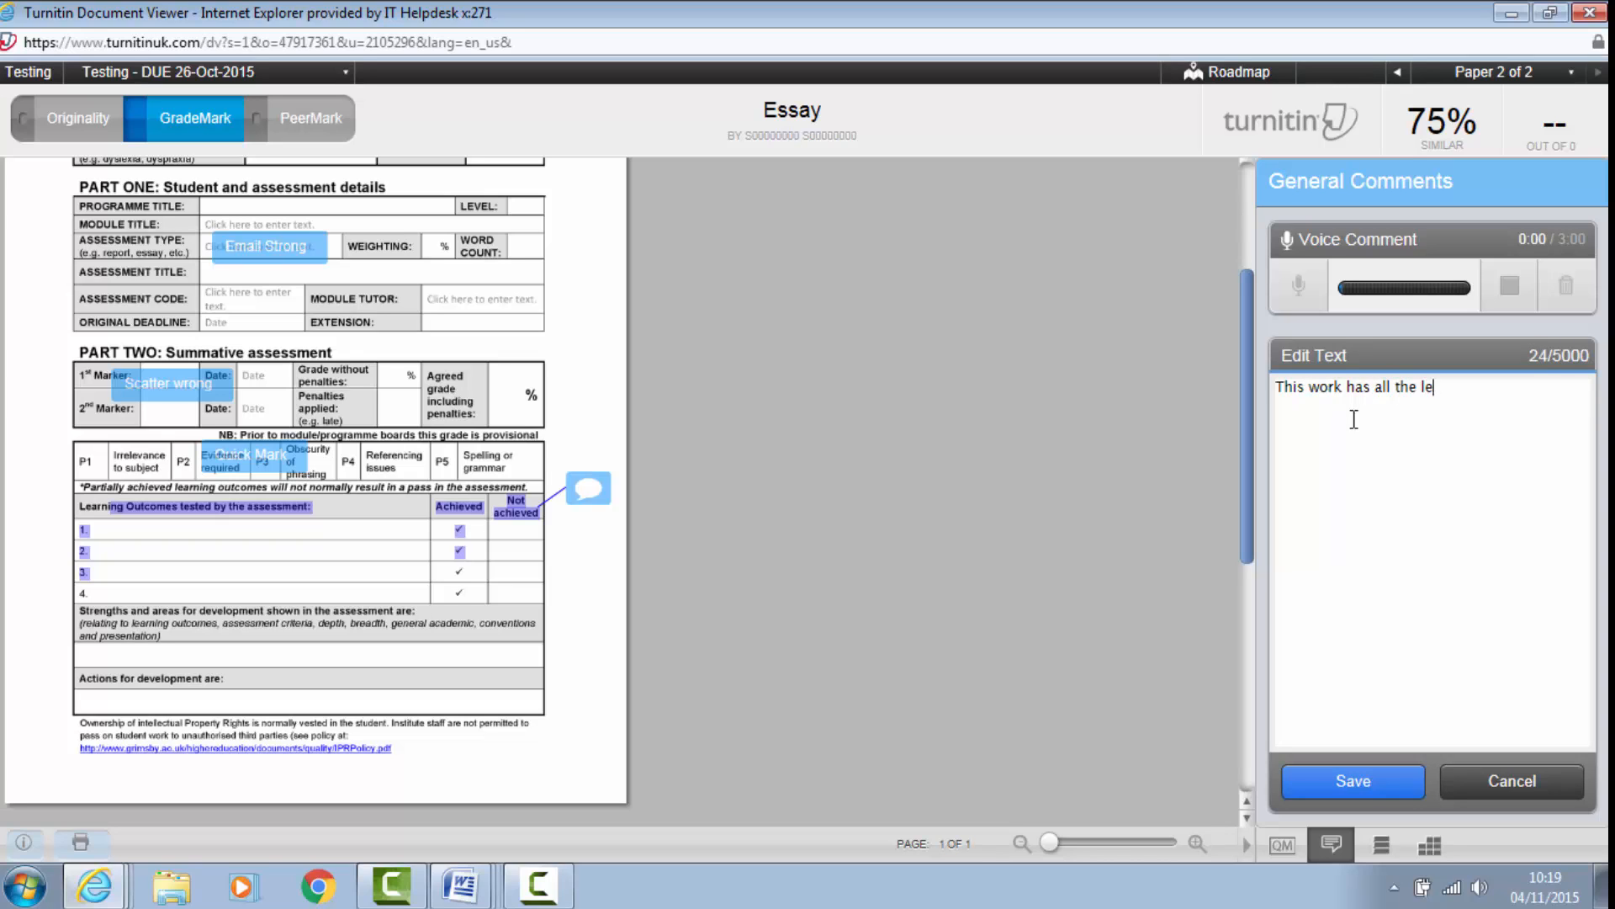
text(arning outcomes)
text(.)
key(BackSpace)
key(BackSpace)
text(w)
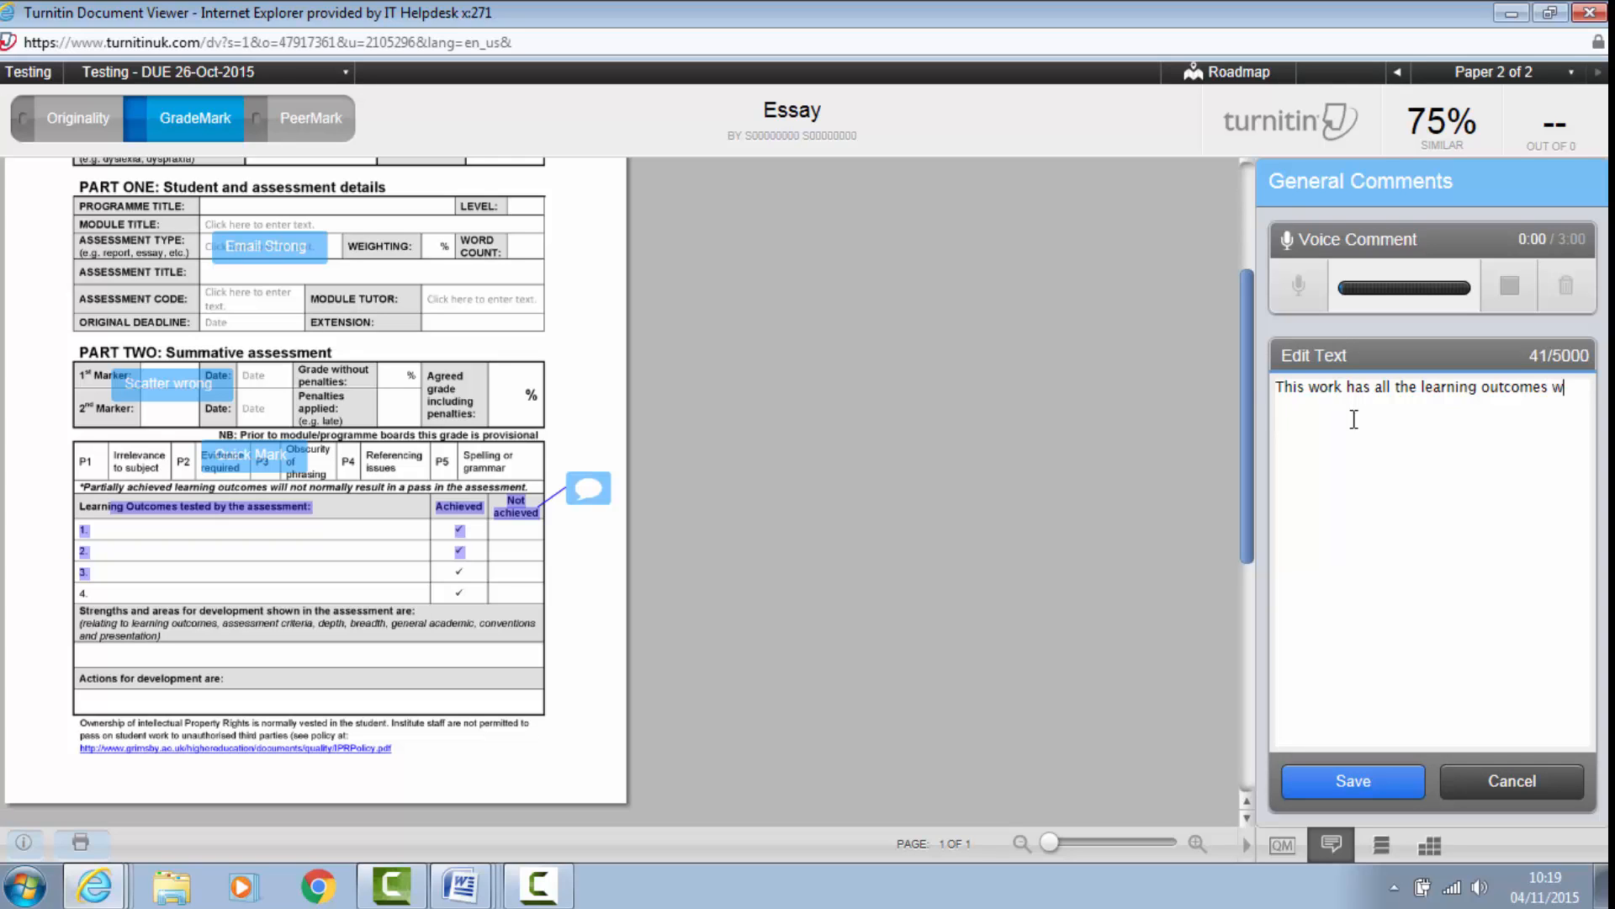
text(ith the exception of )
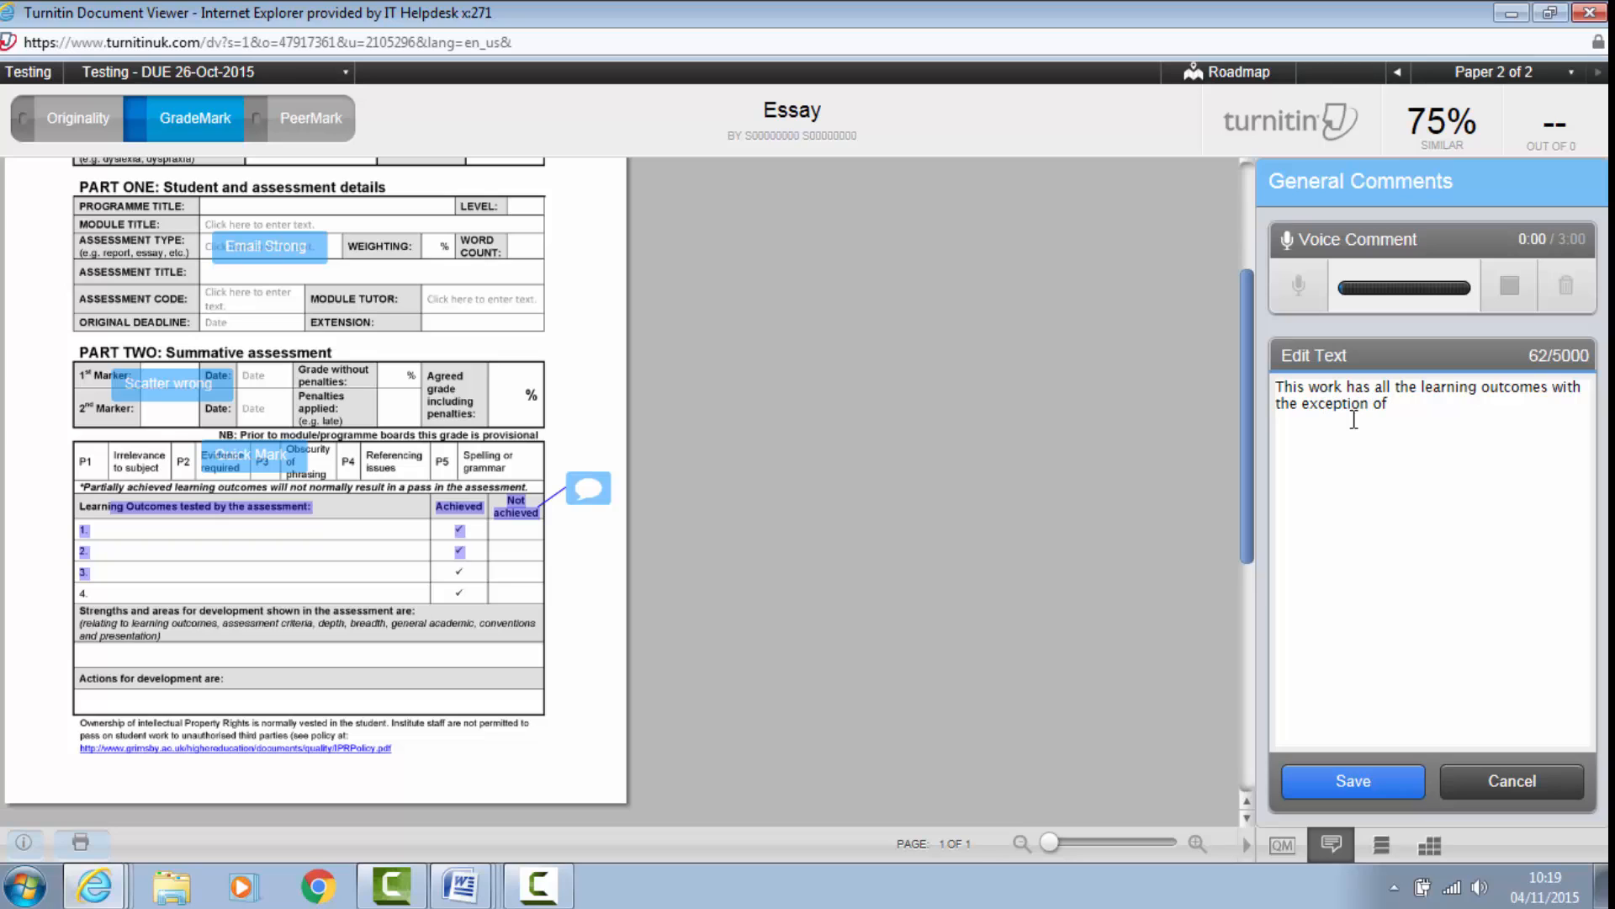
text(TYPE THE LEARNIN)
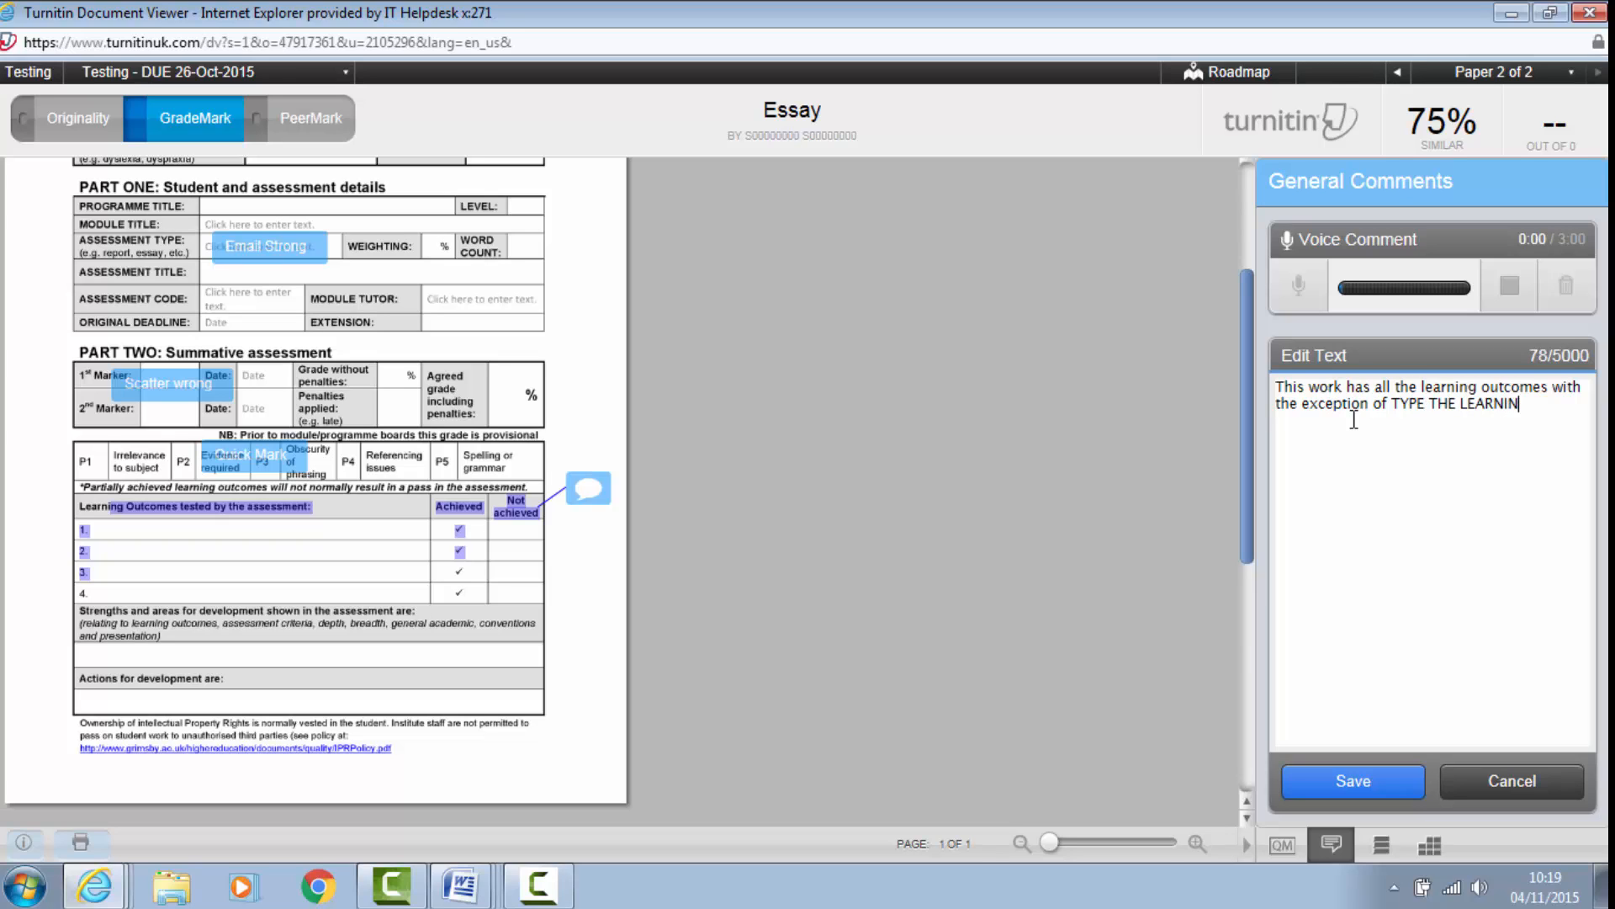
text(G)
text(OUTCOME)
Step: Add a second paragraph to the text comment, a few lines down, reading "This assignment is a strong ....................."
key(Return)
key(Return)
key(Return)
text(This )
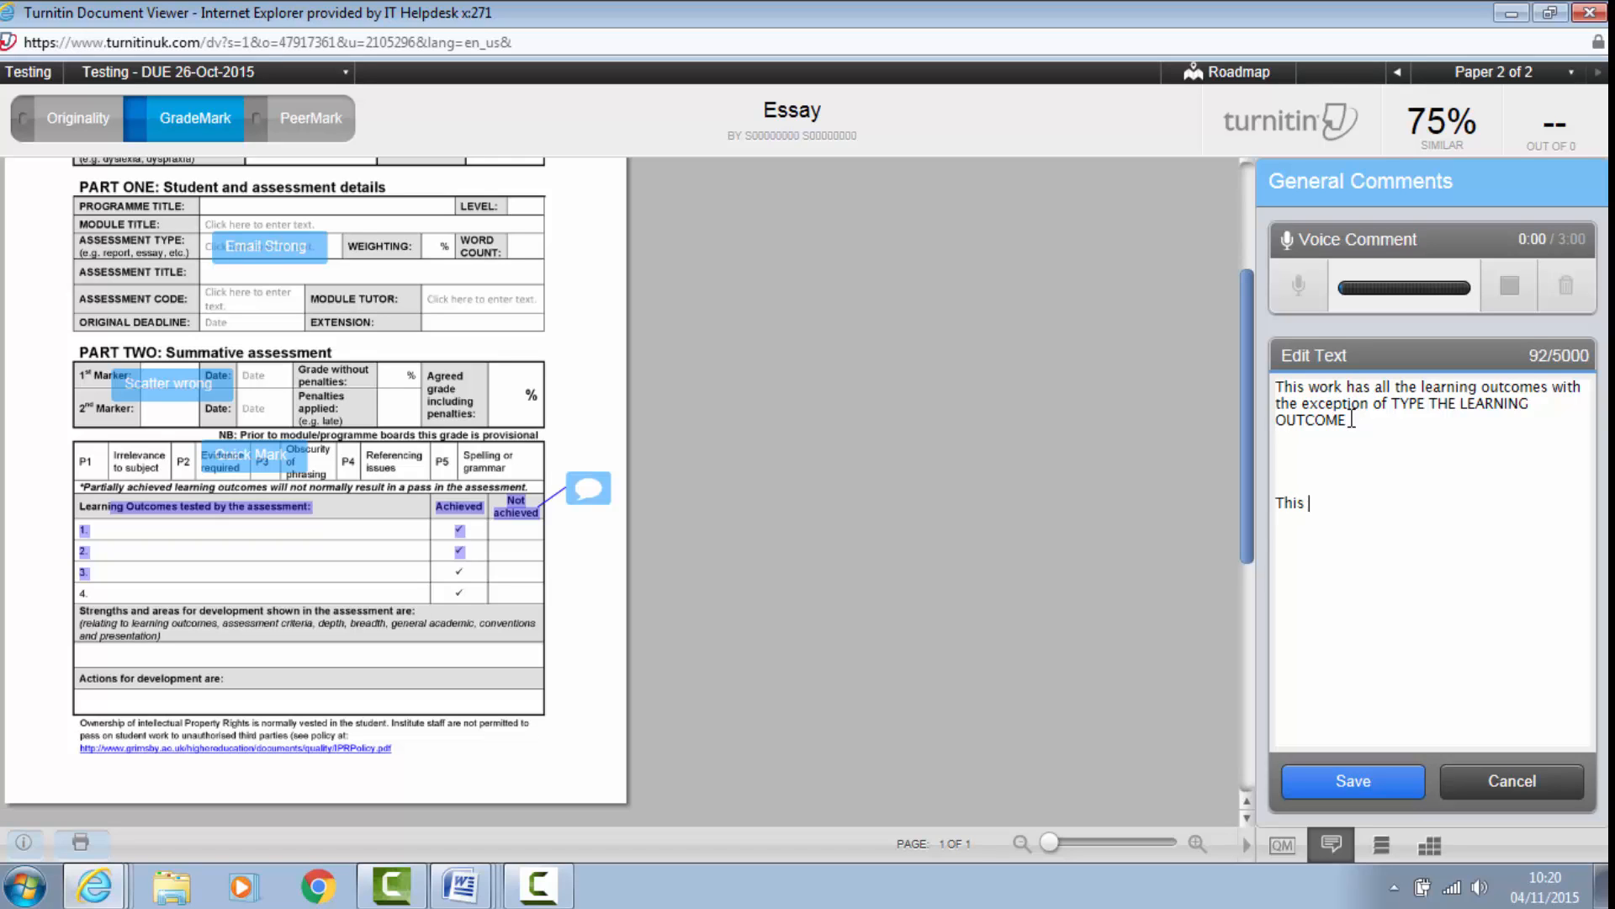
text(assignment is a st)
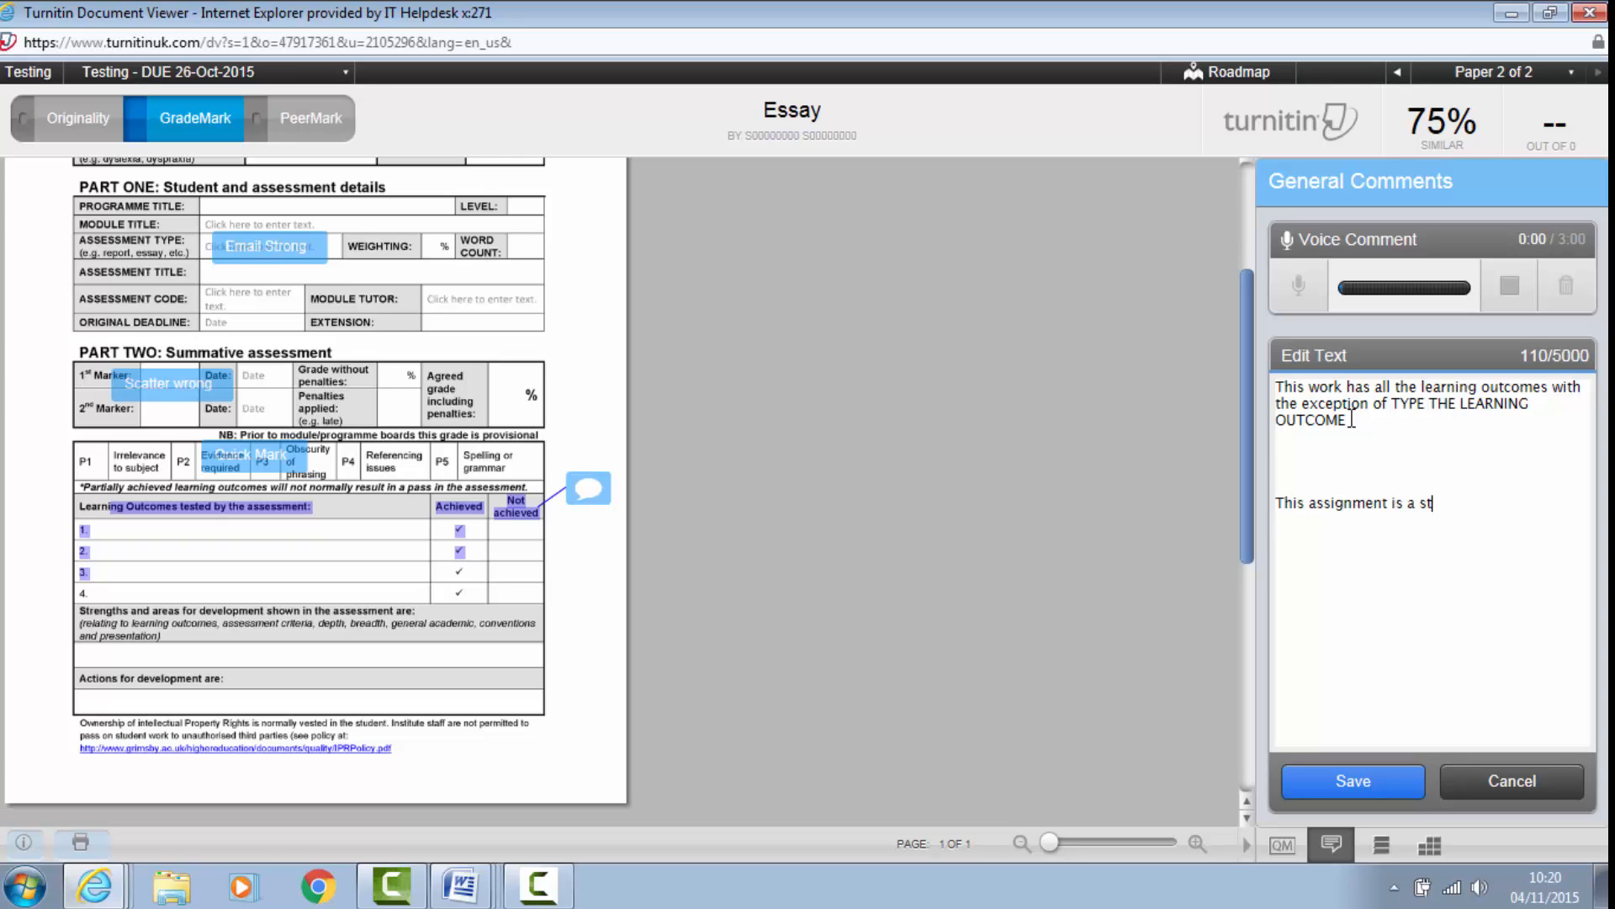
text(rong .....................)
Step: Add a third paragraph to the text comment, several lines down, reading "Seek assistance with citation in the learning centre."
key(Return)
key(Return)
key(Return)
key(Return)
key(Return)
key(Return)
key(Return)
text(Seek a)
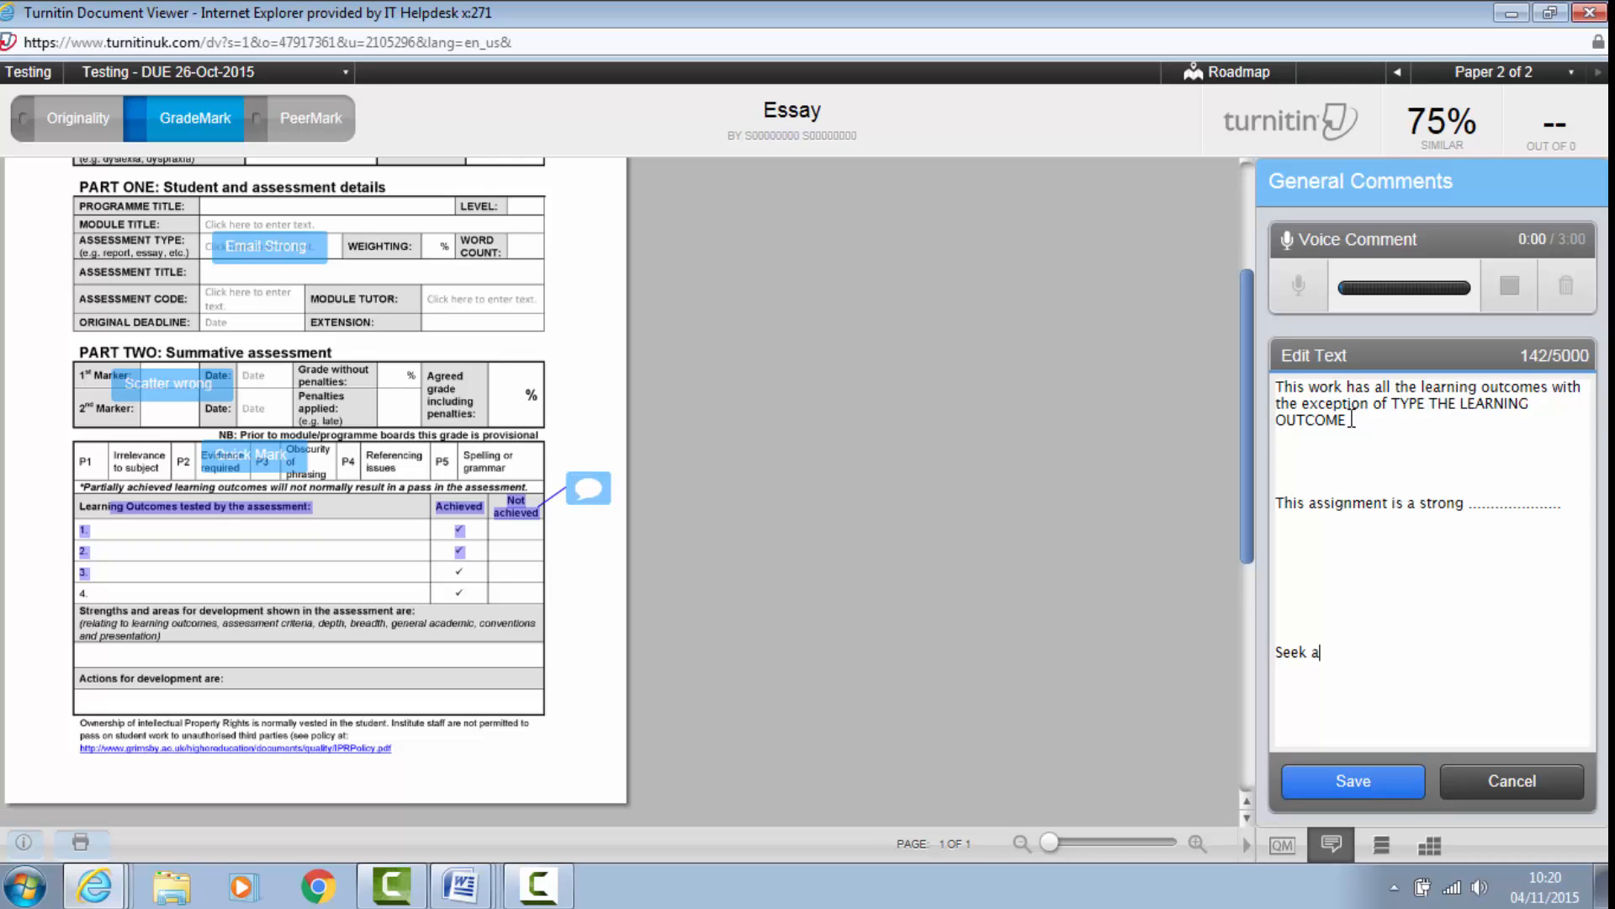
text(ssistance with citation)
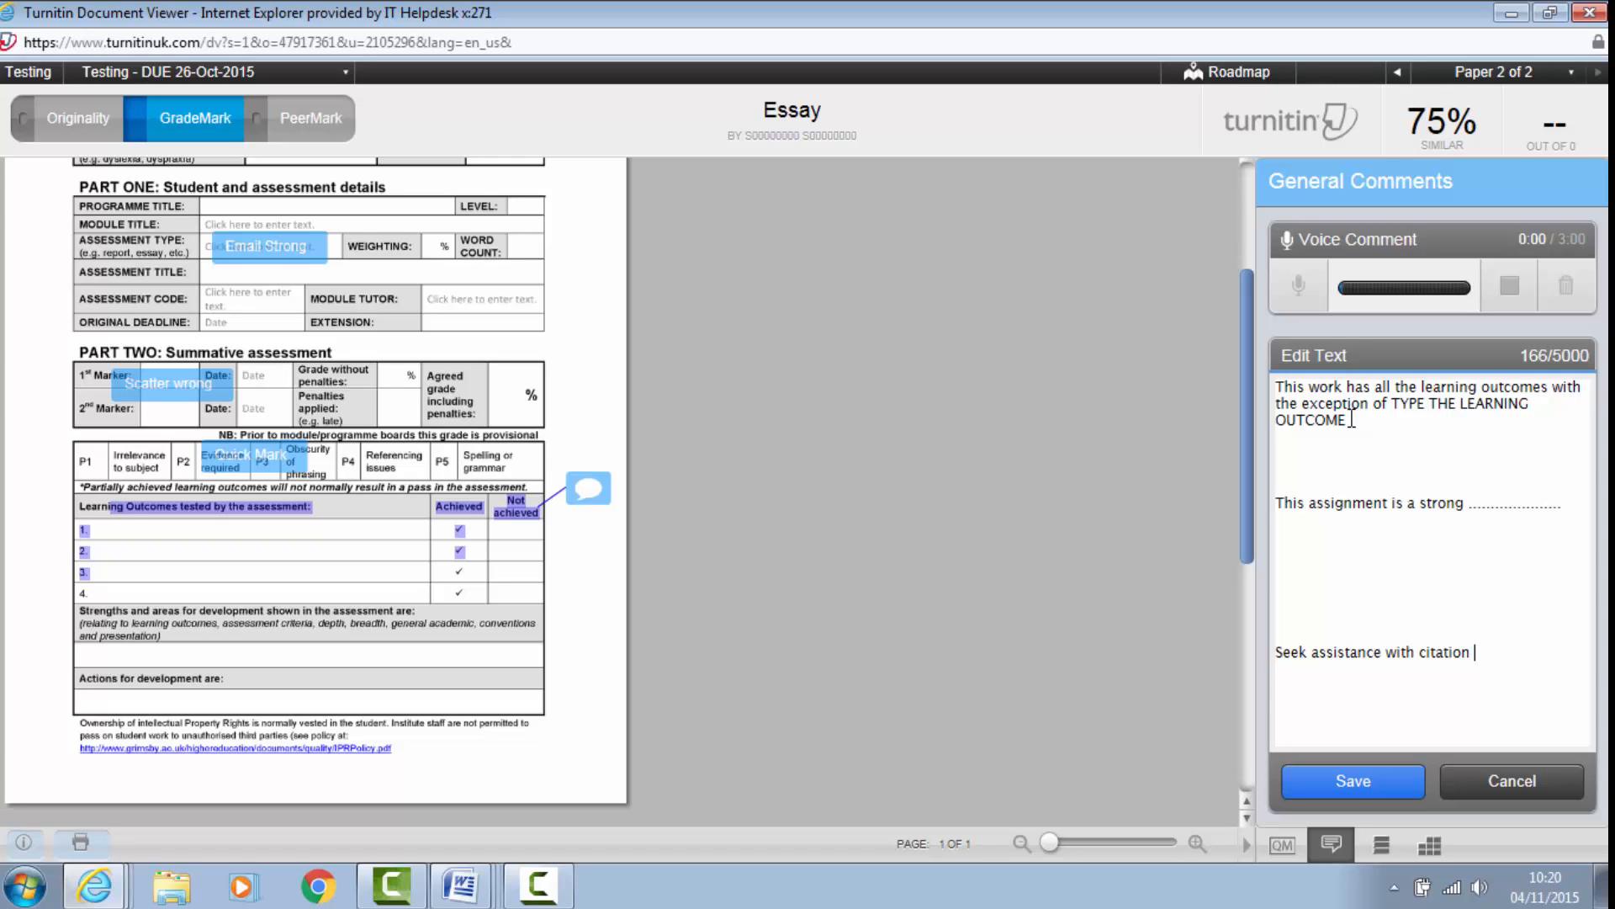
text(in the learning centre.)
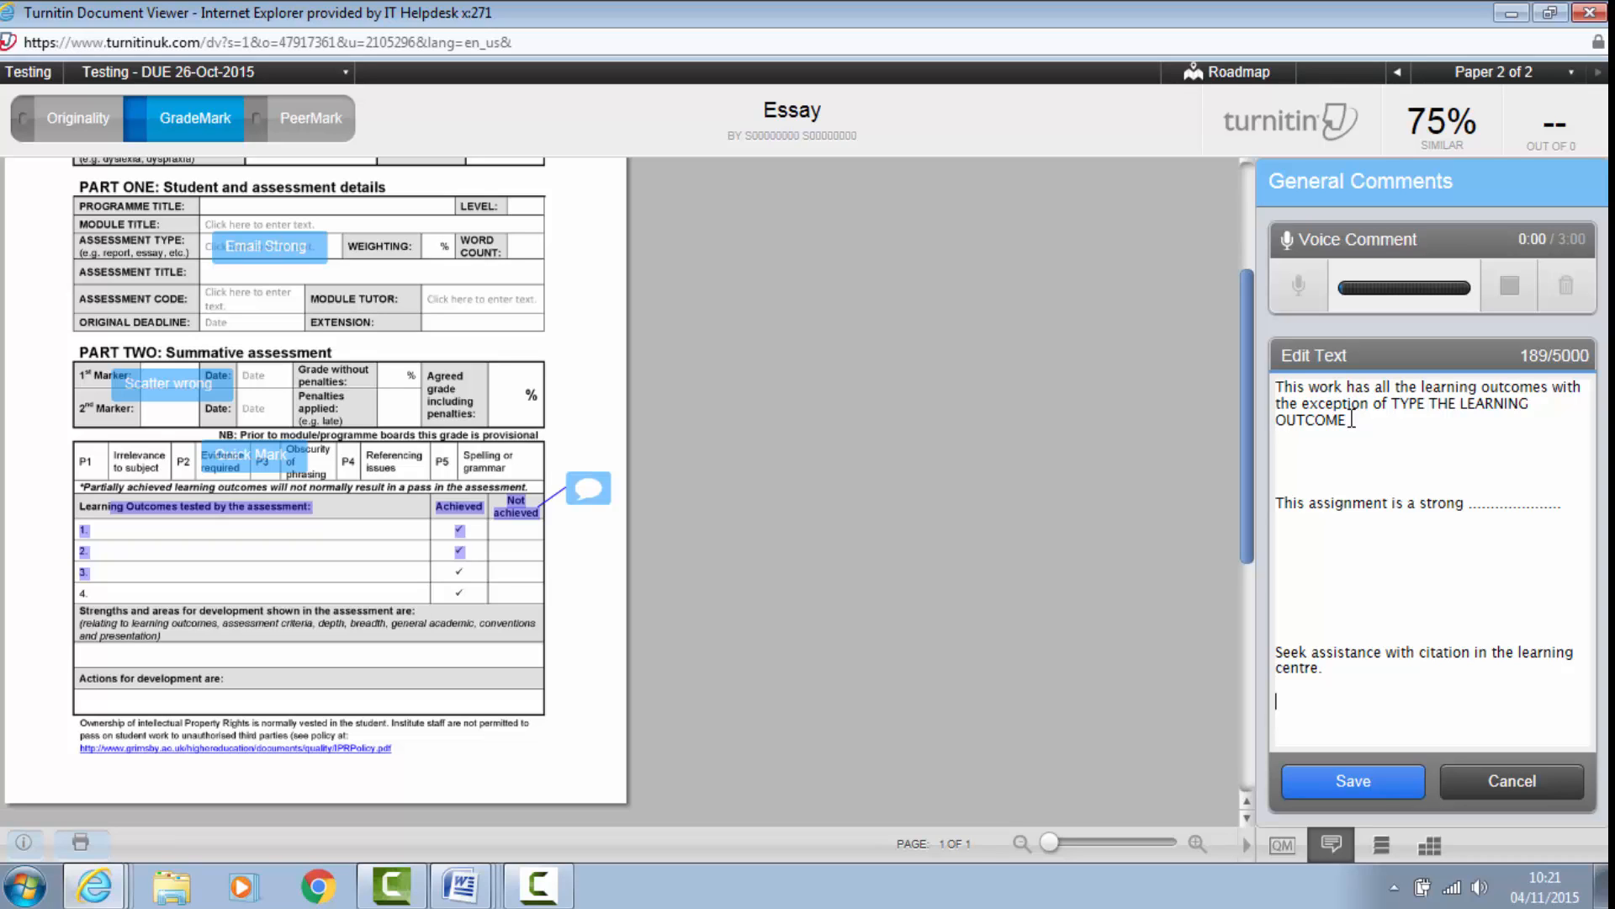
Step: Enter a grade of 72 for the Essay paper and save the general text comment
click(1567, 124)
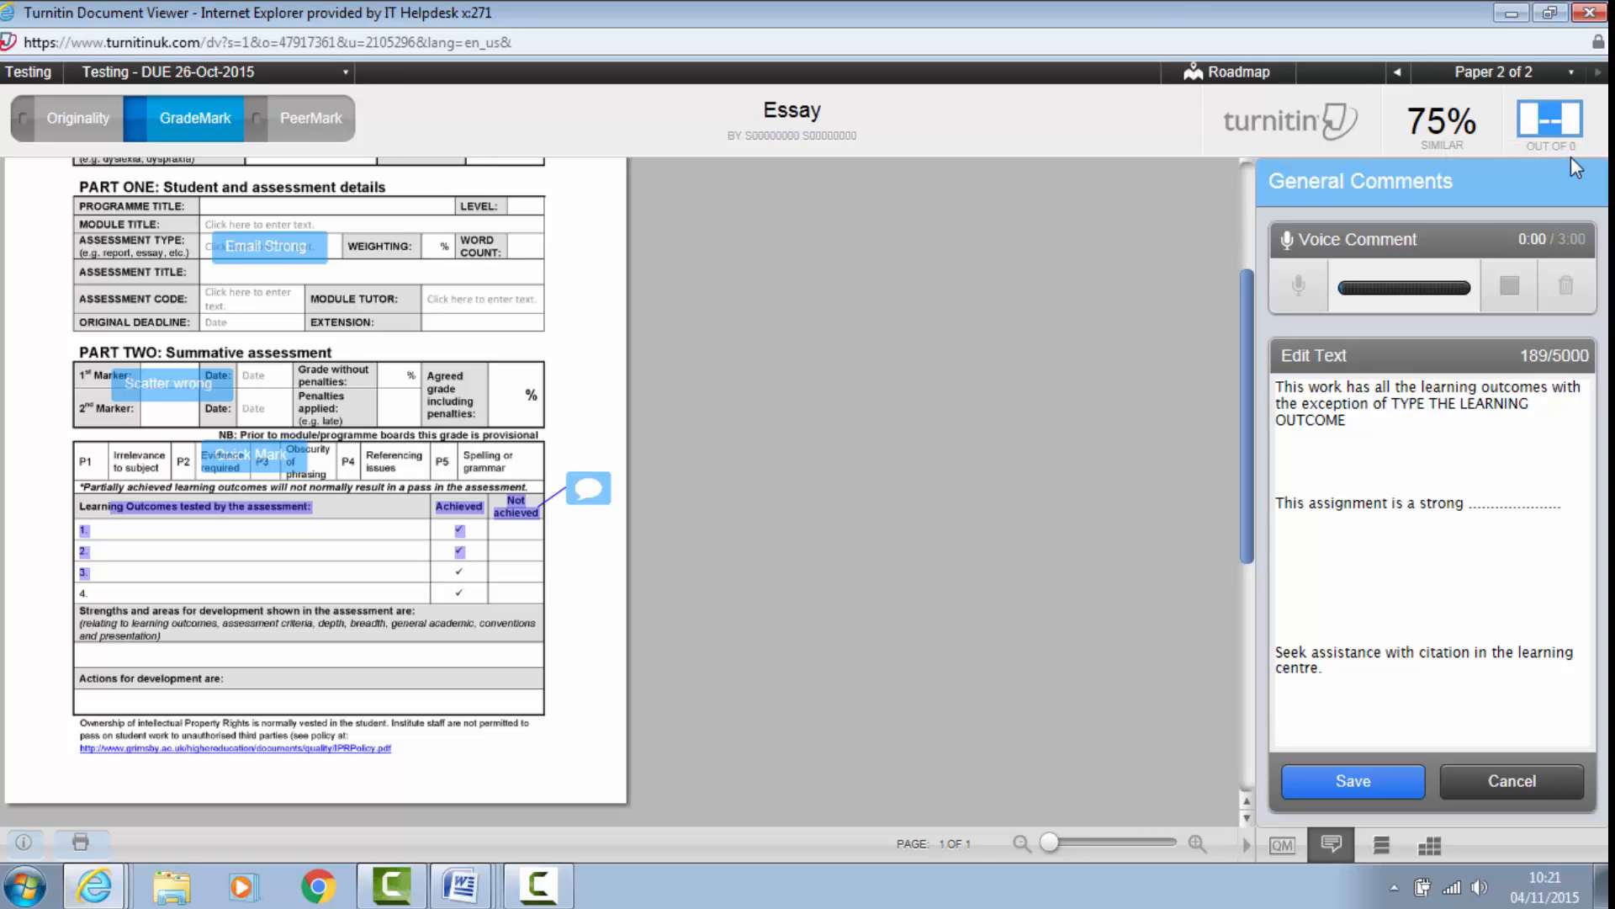
text(72)
click(1390, 780)
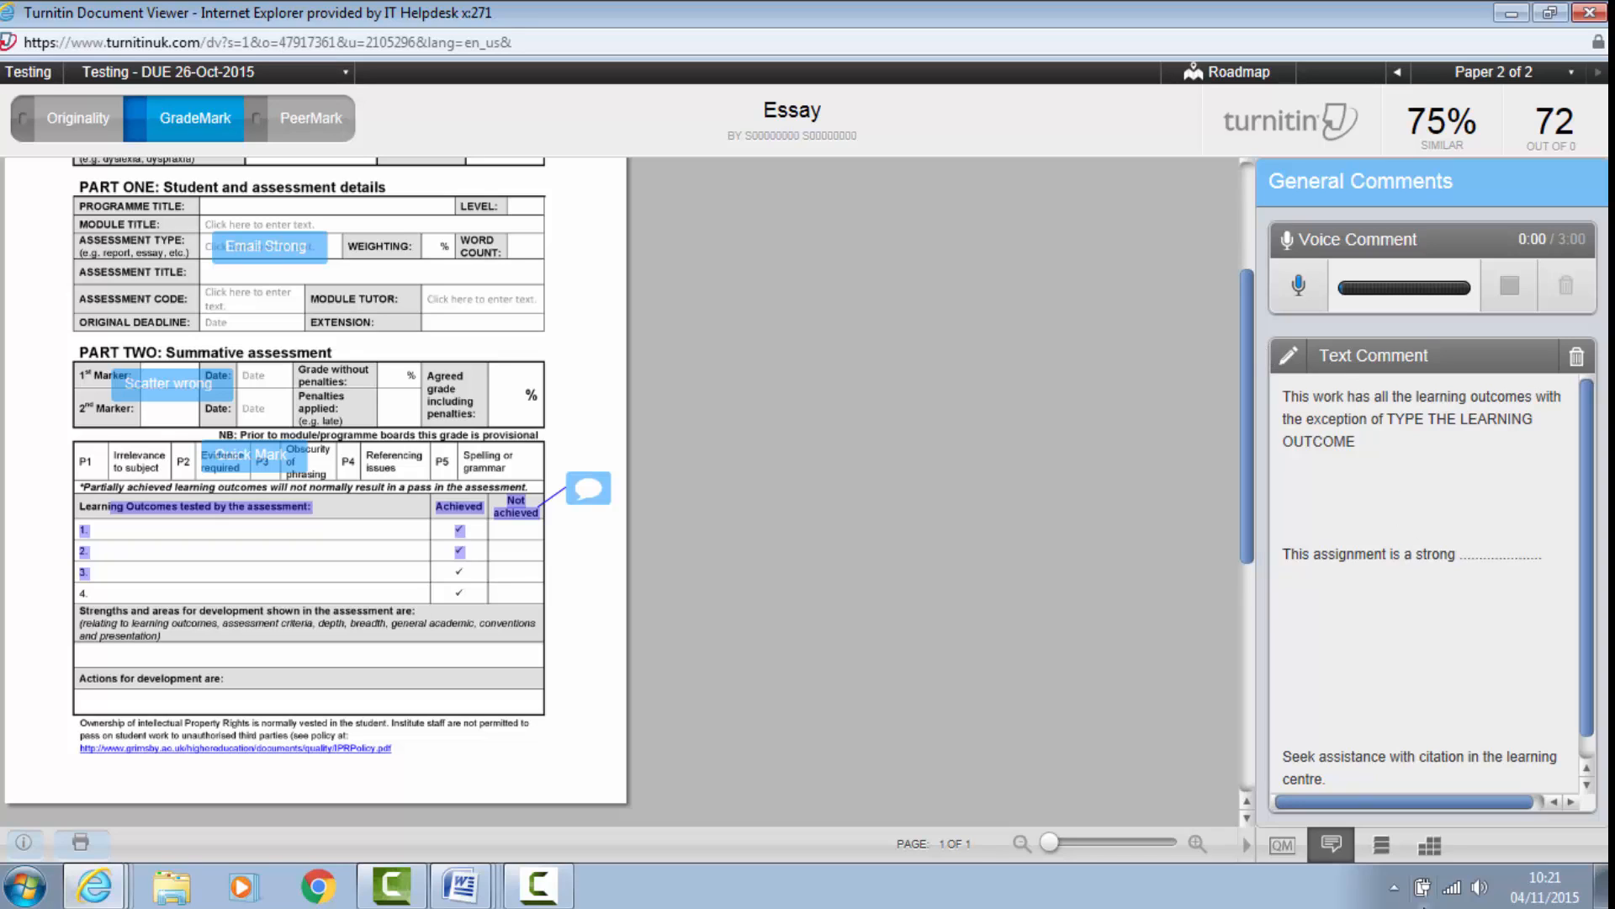
Step: Reopen the saved general text comment to review its wording, and save it again
click(1303, 360)
click(1447, 671)
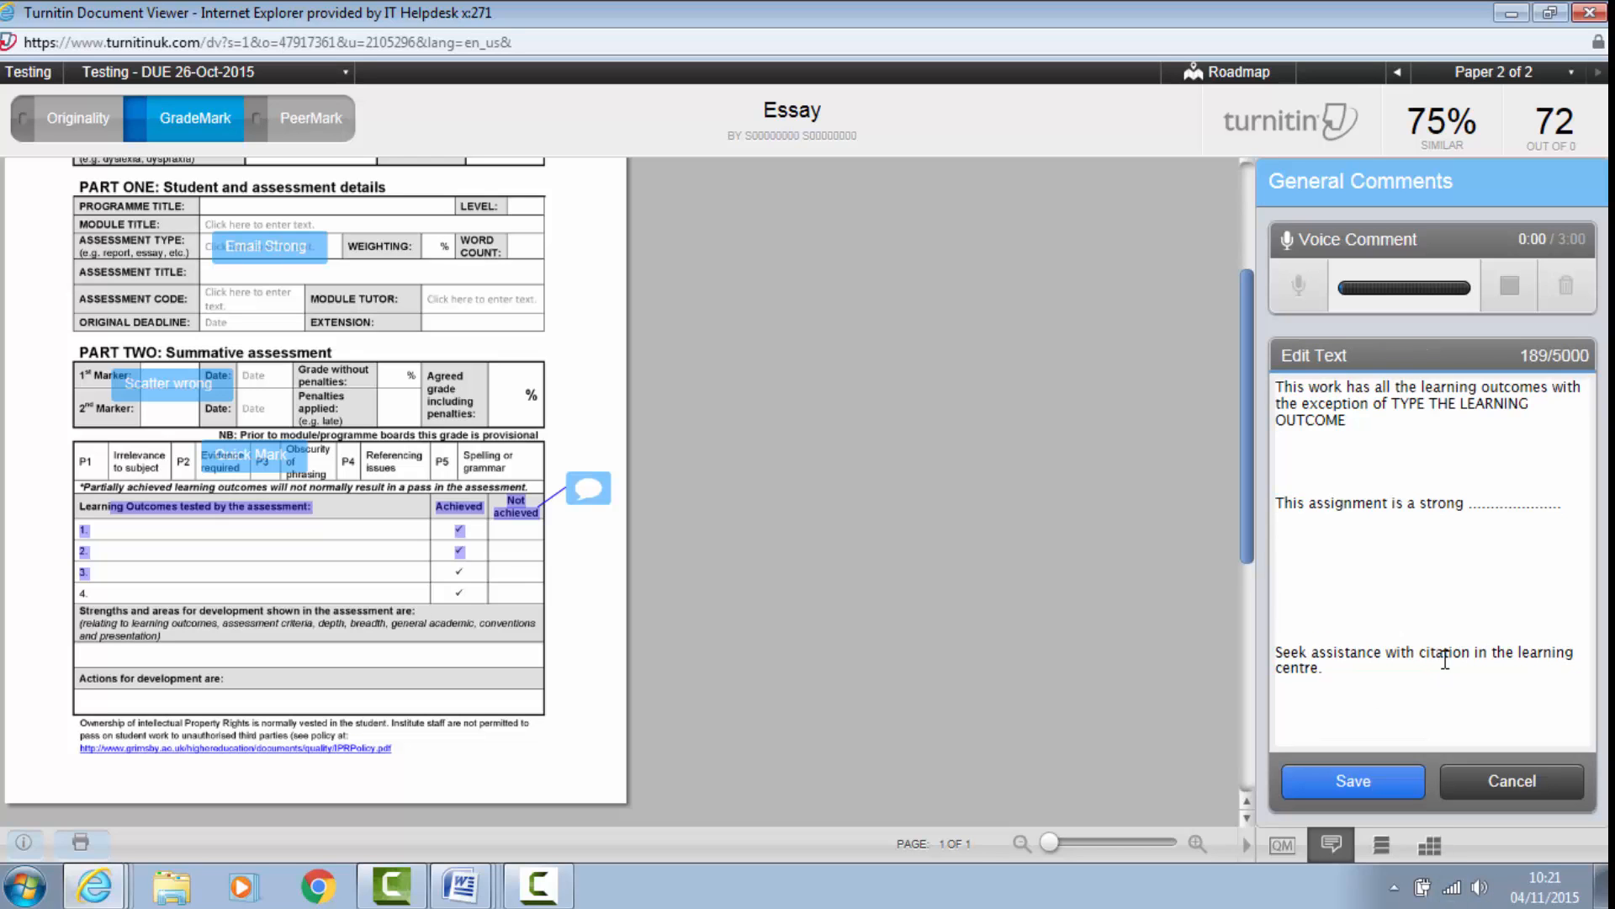
click(1344, 794)
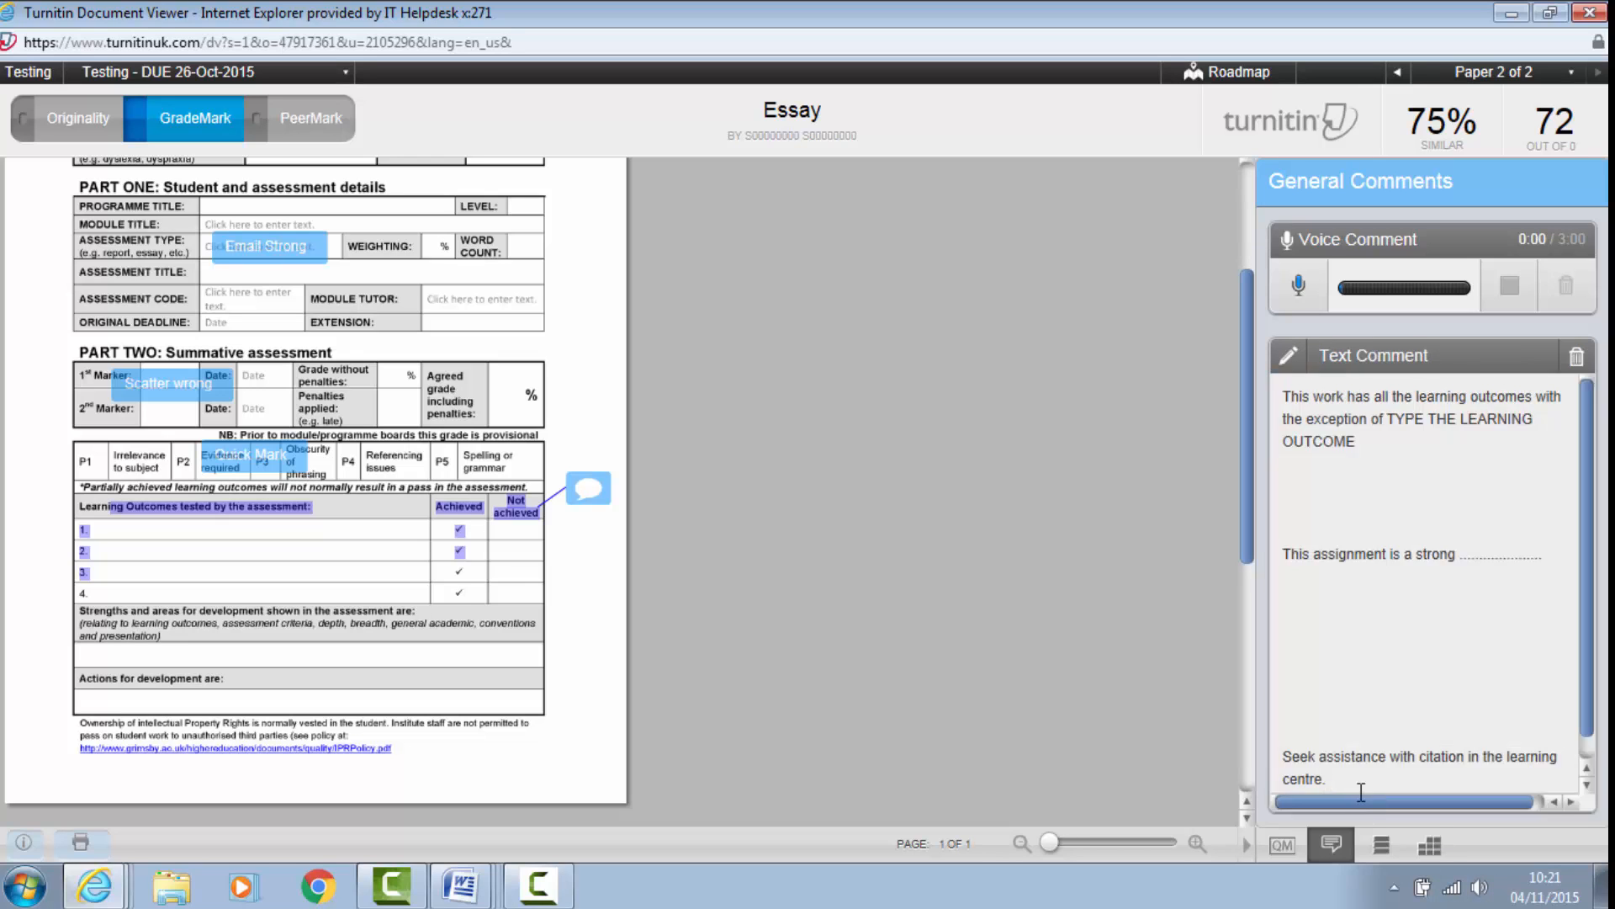
click(1290, 359)
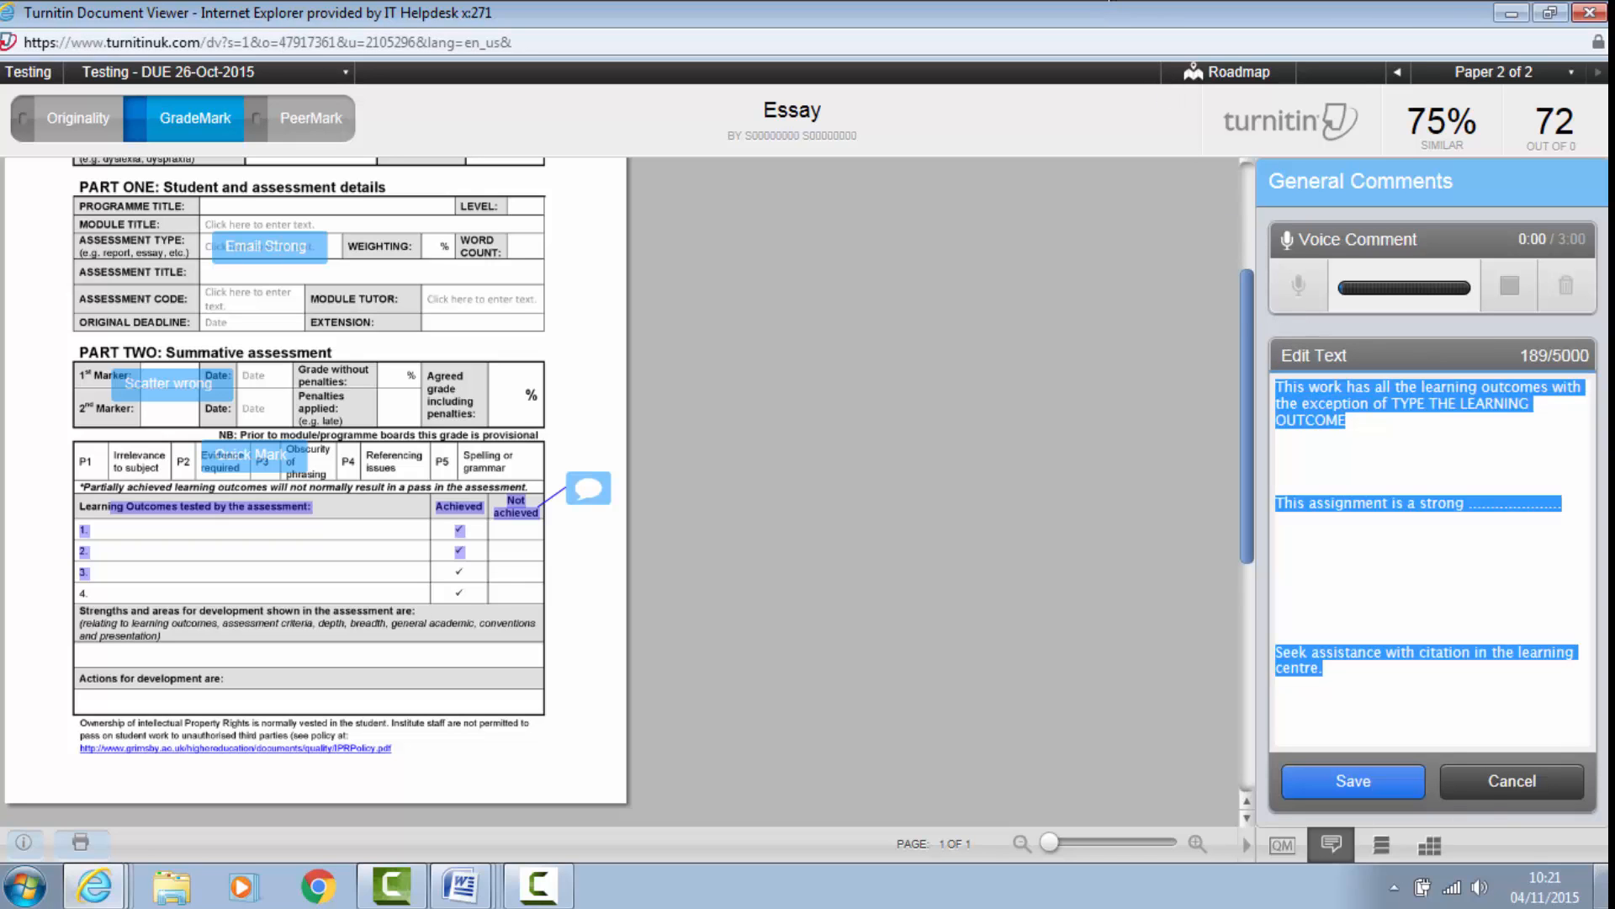
scroll(1384, 664, down, 2)
click(1384, 663)
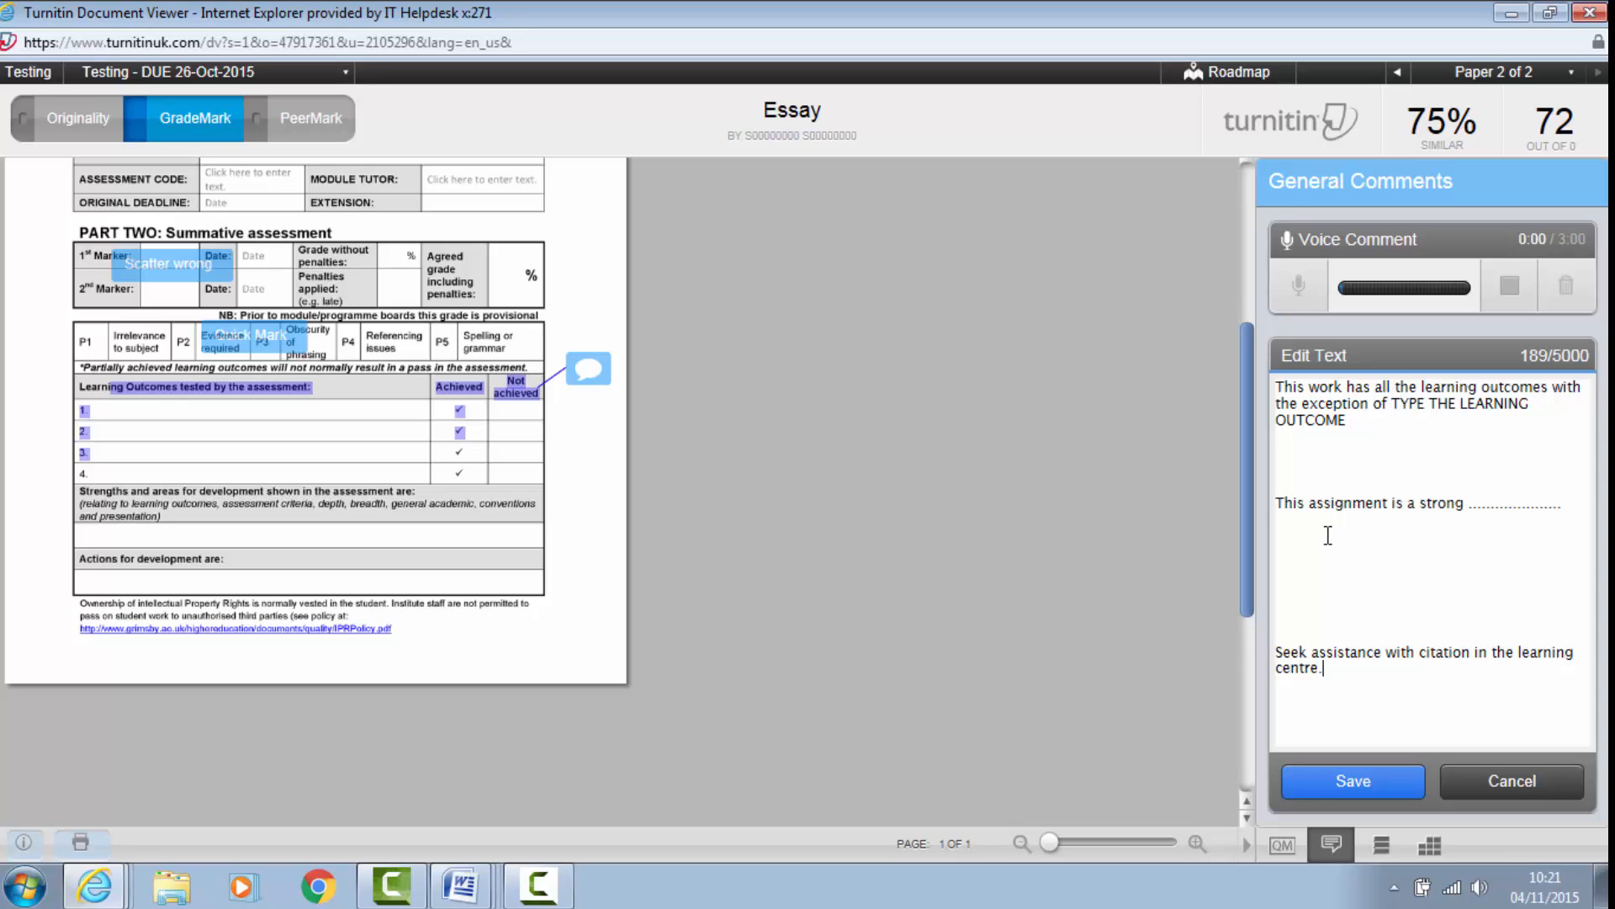
click(1331, 783)
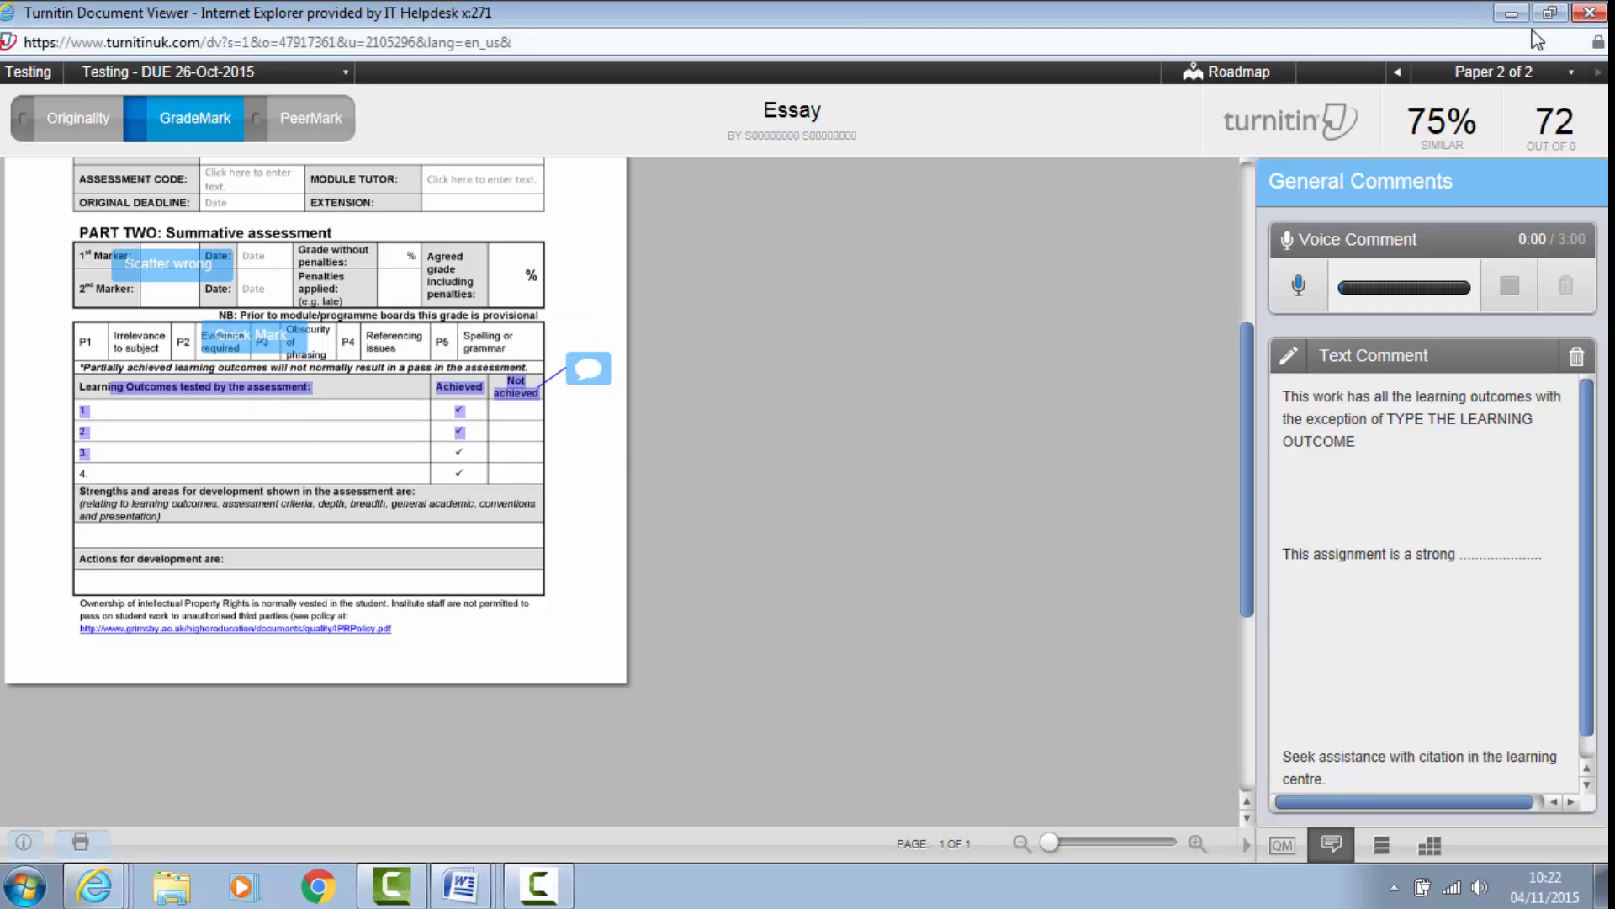
Step: Close the Essay paper, check the GradeMark Report for the Testing assignment, and return to the assignment inbox
click(1590, 14)
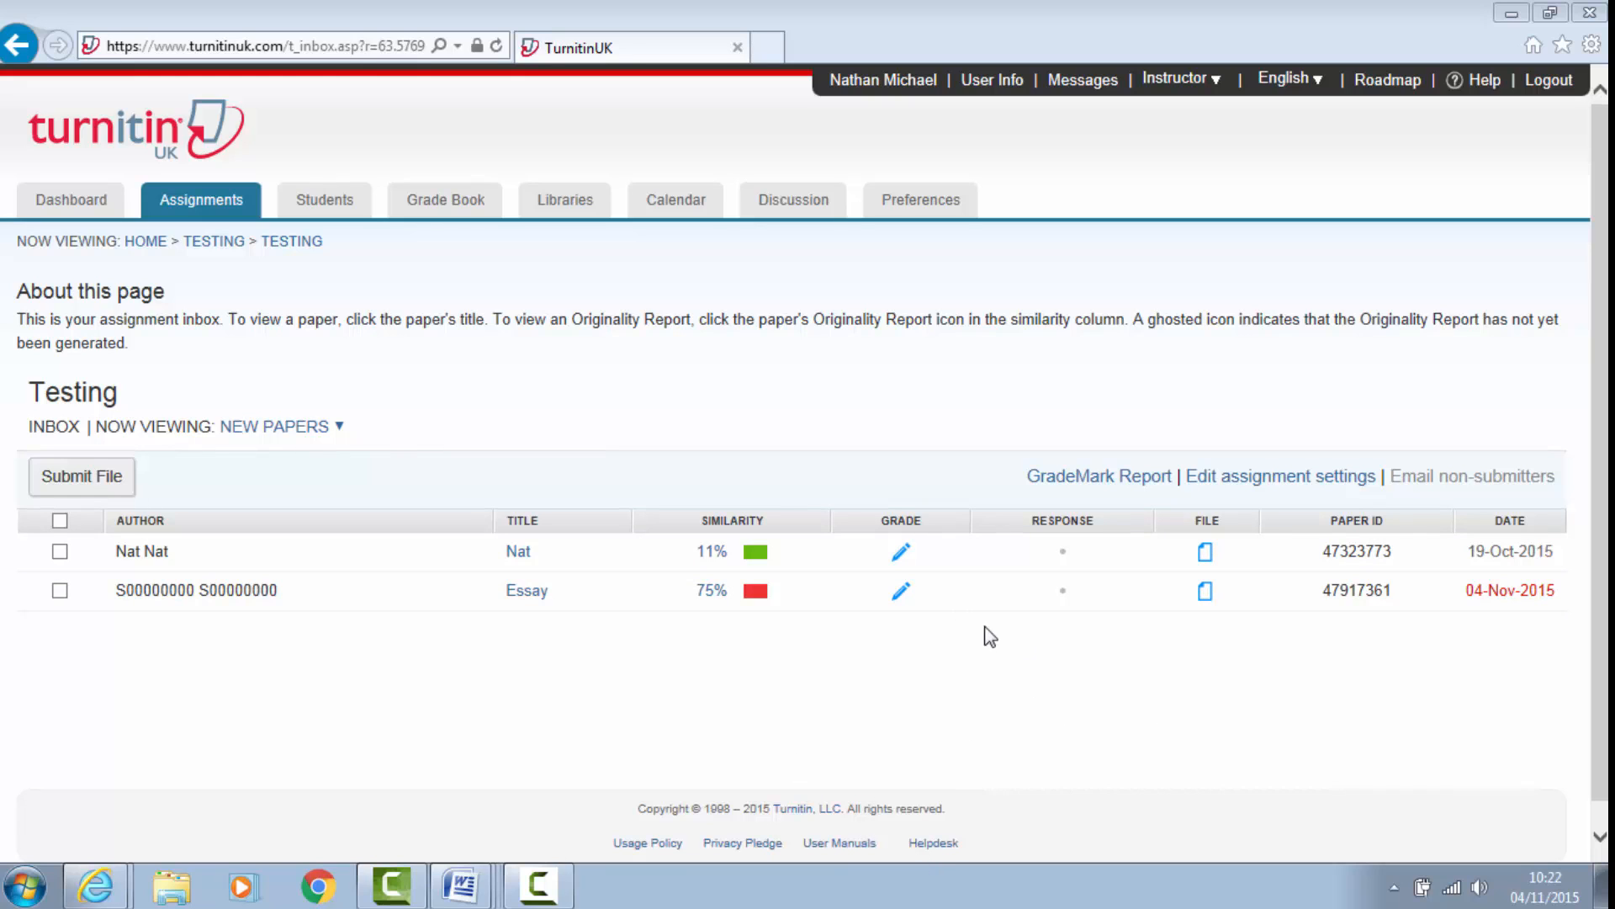
click(1097, 478)
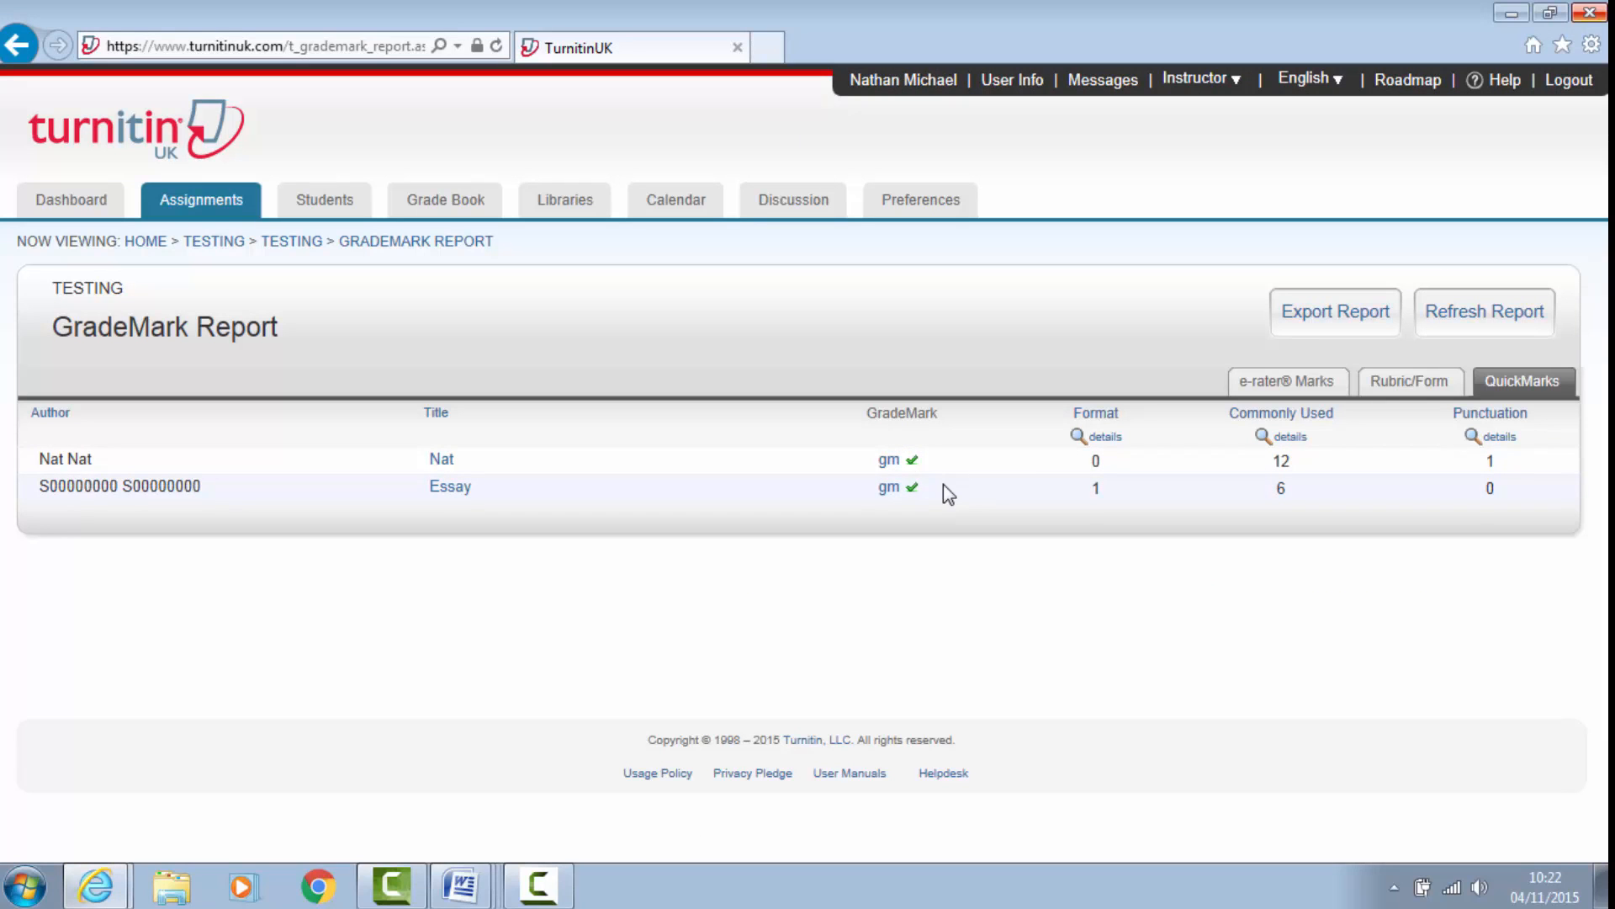
key(alt+Left)
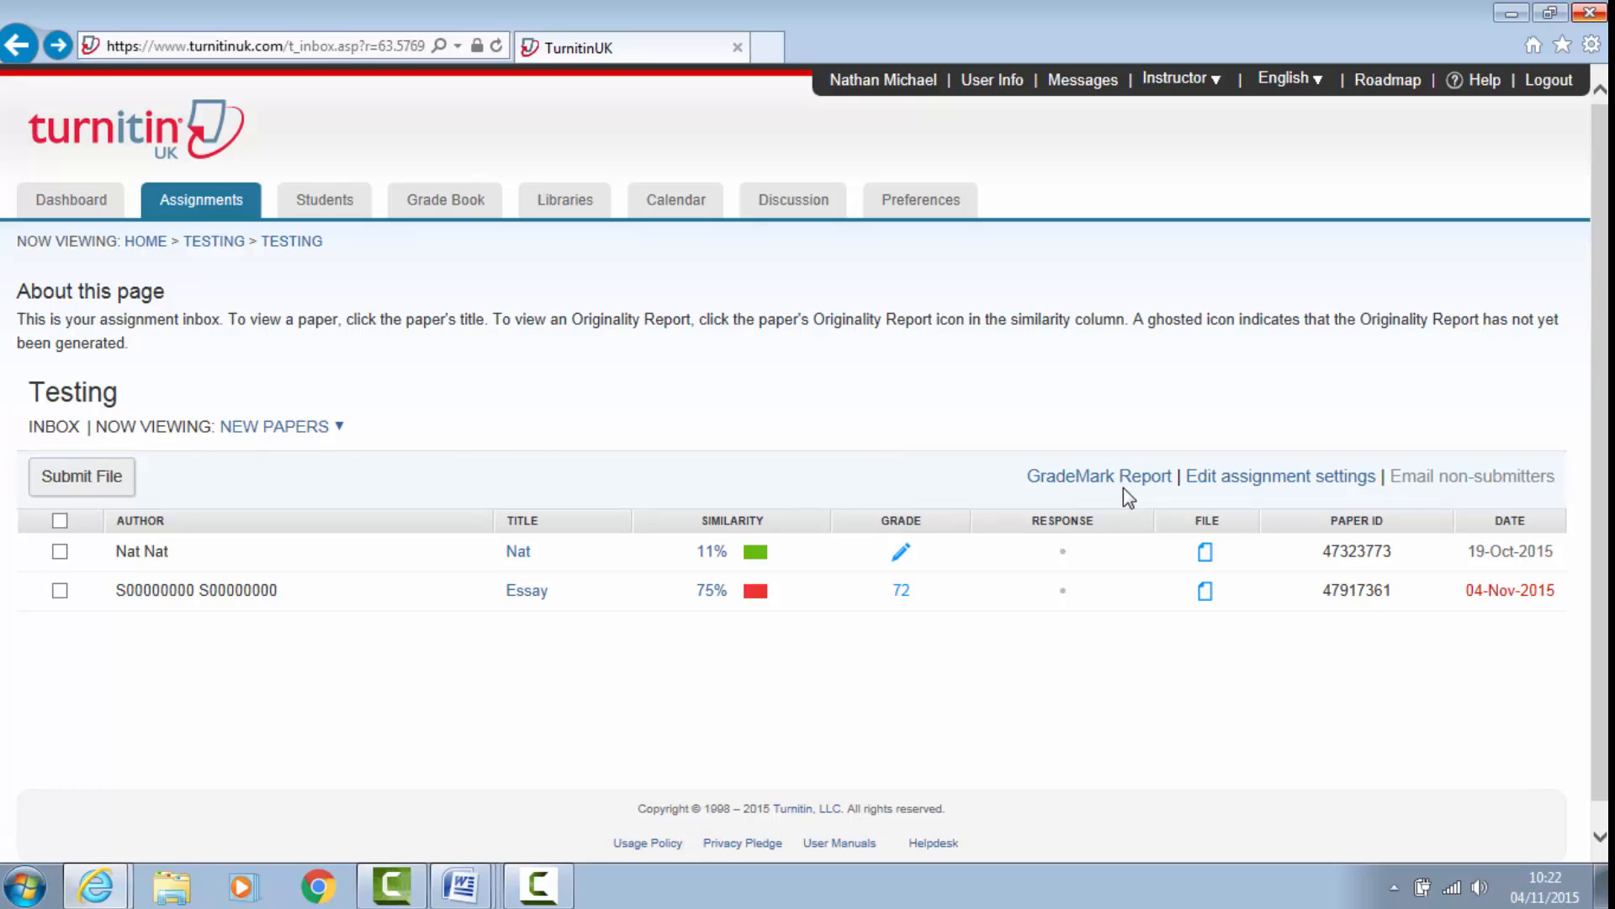
click(1092, 476)
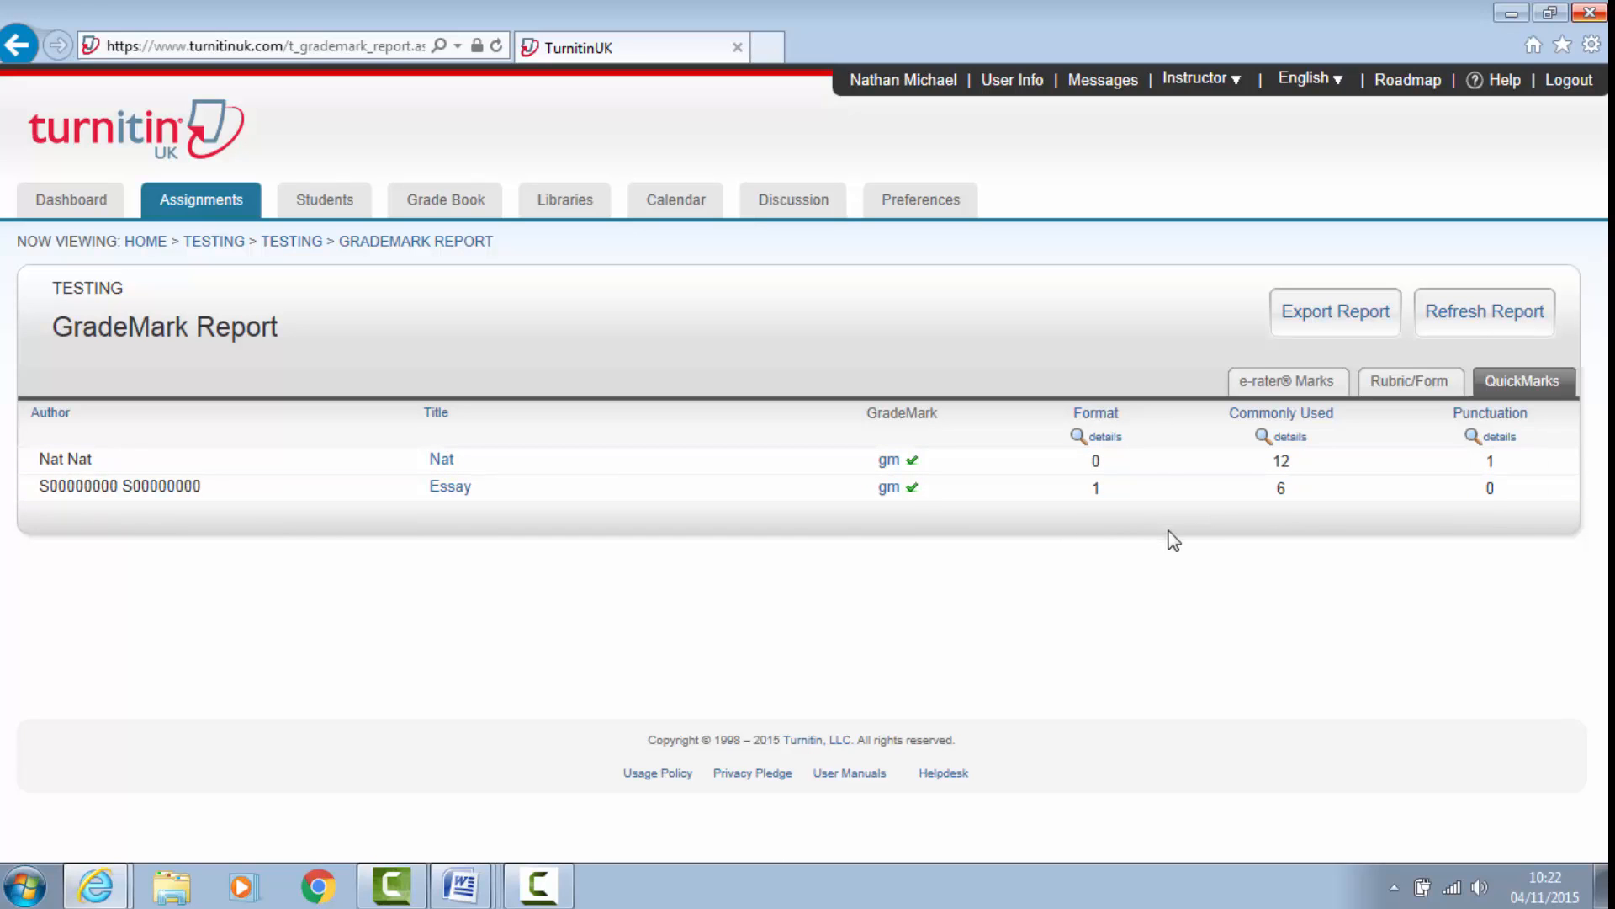
click(19, 44)
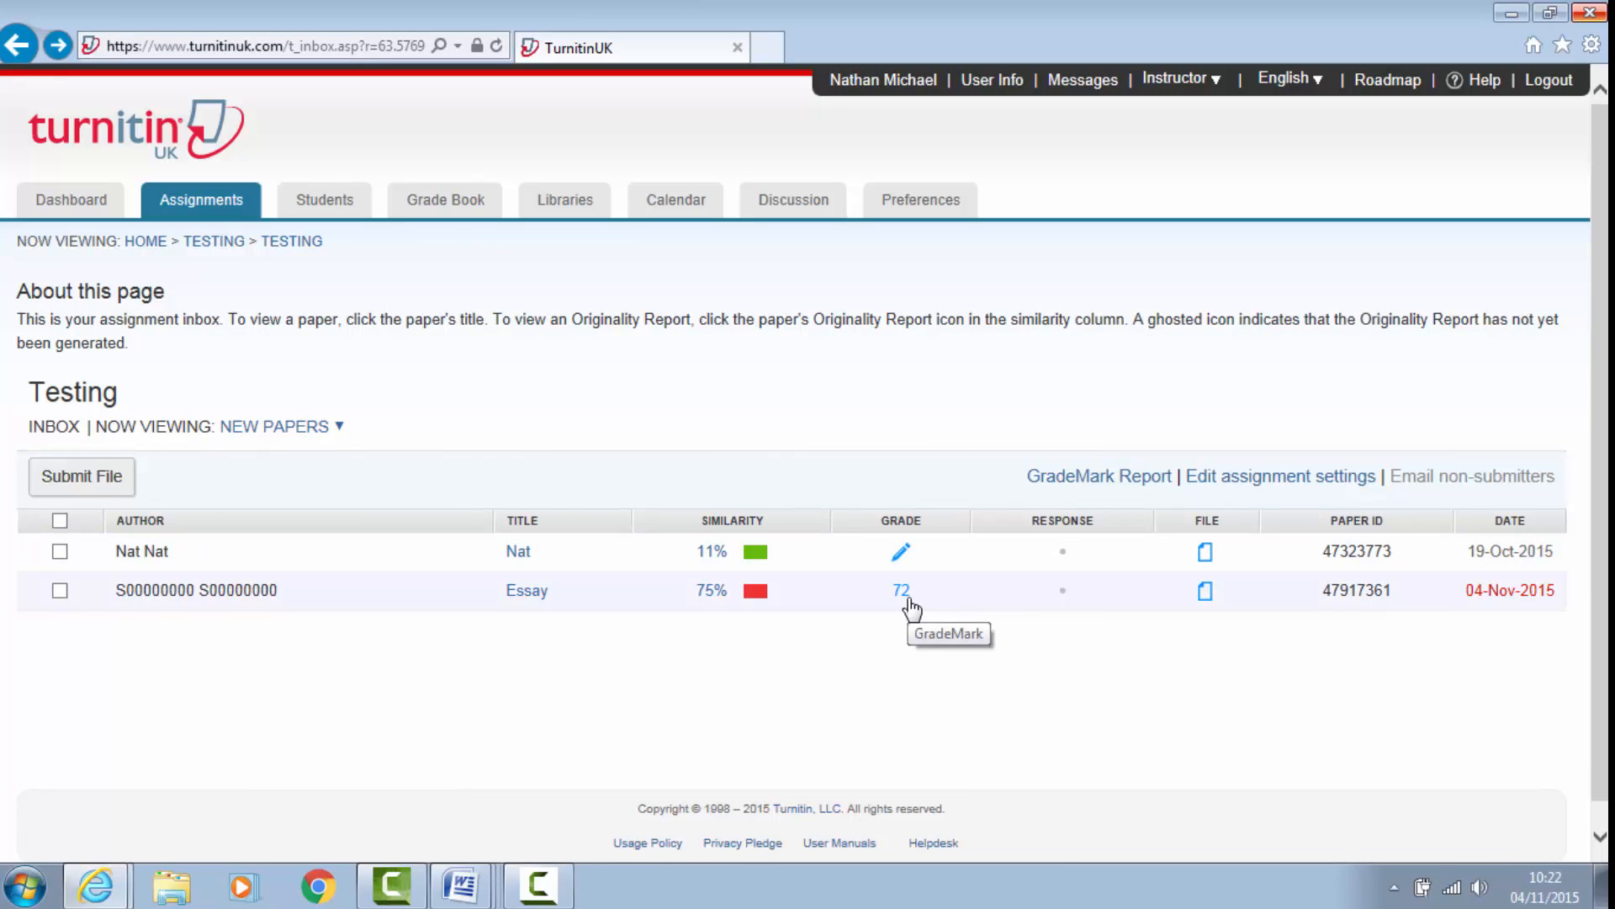
Step: Give the Nat paper a grade of 54 in GradeMark, close it without keeping the blank comment, and reload the Testing inbox
click(900, 551)
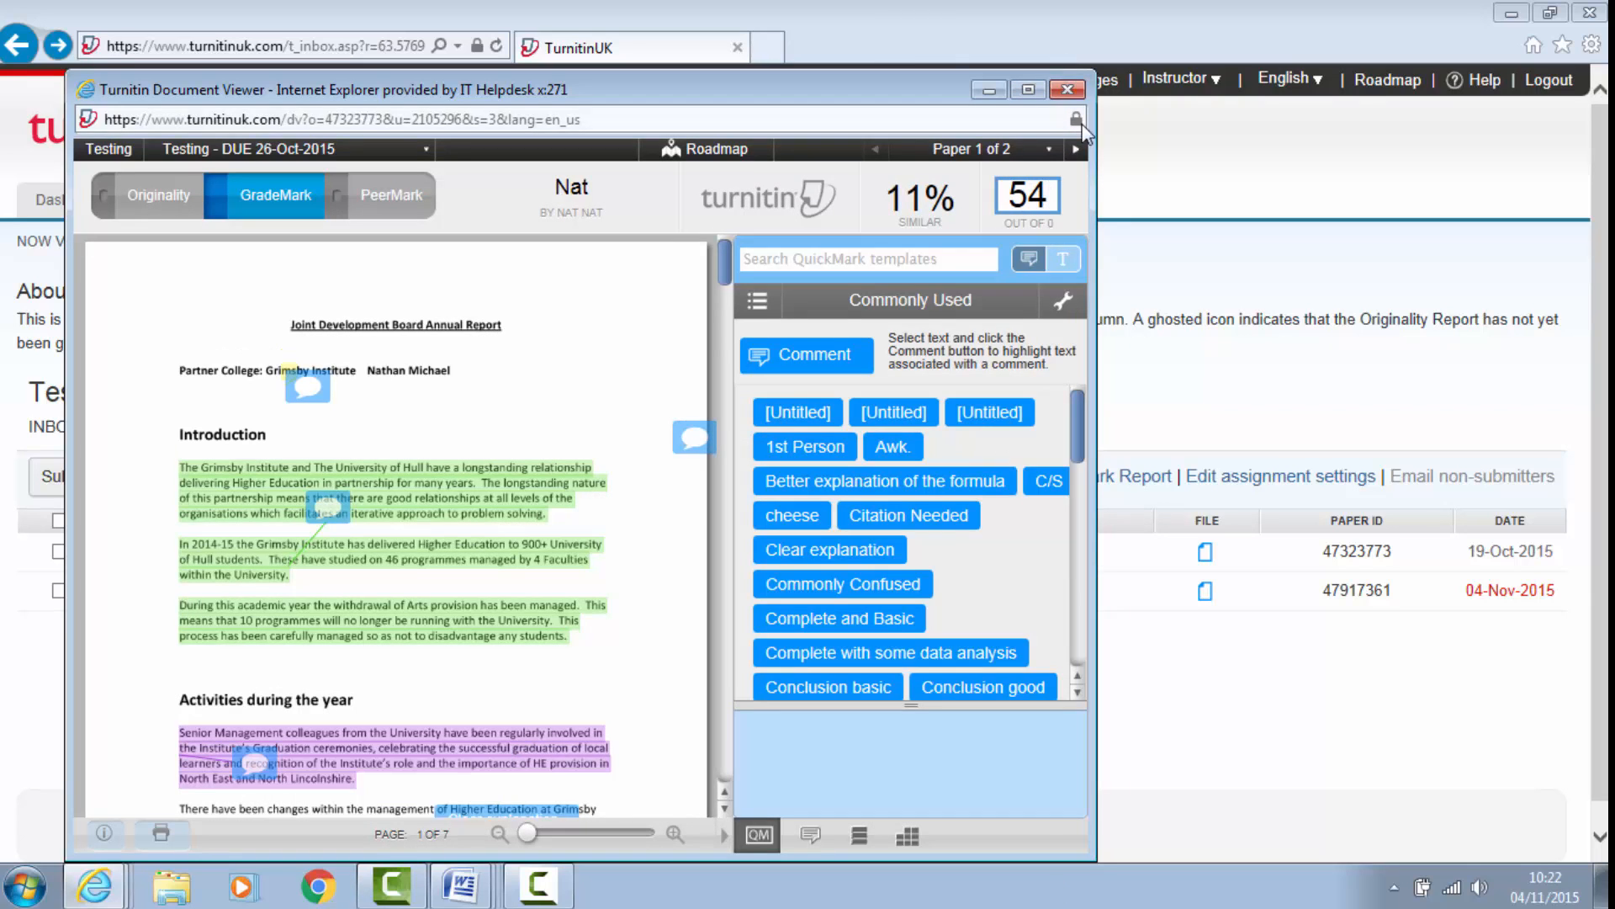
click(561, 326)
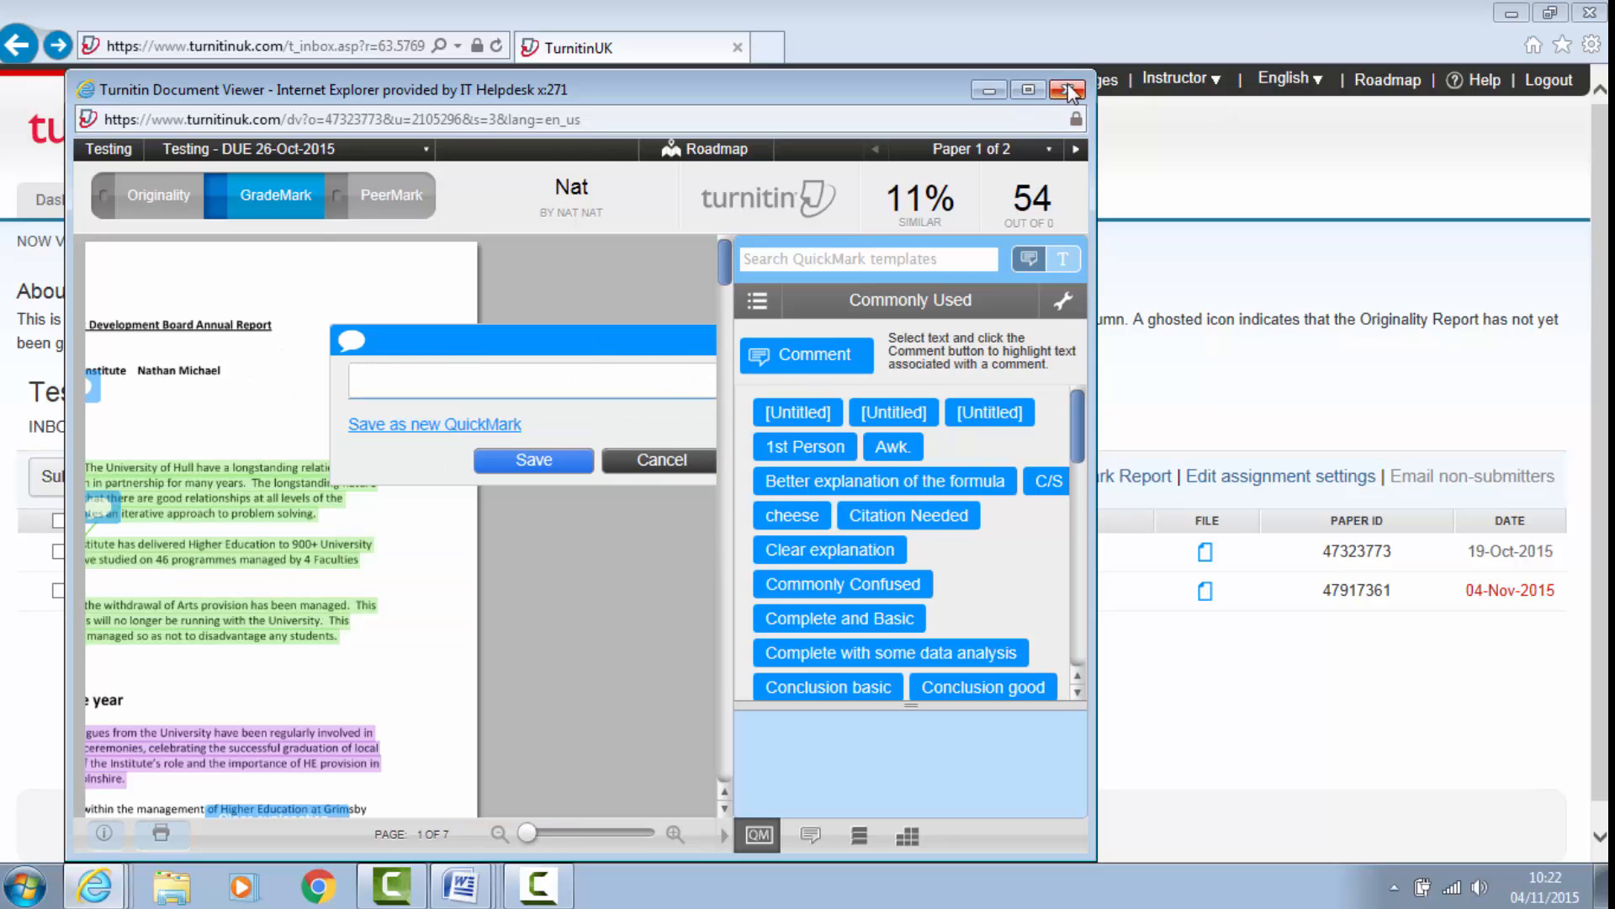
click(1065, 90)
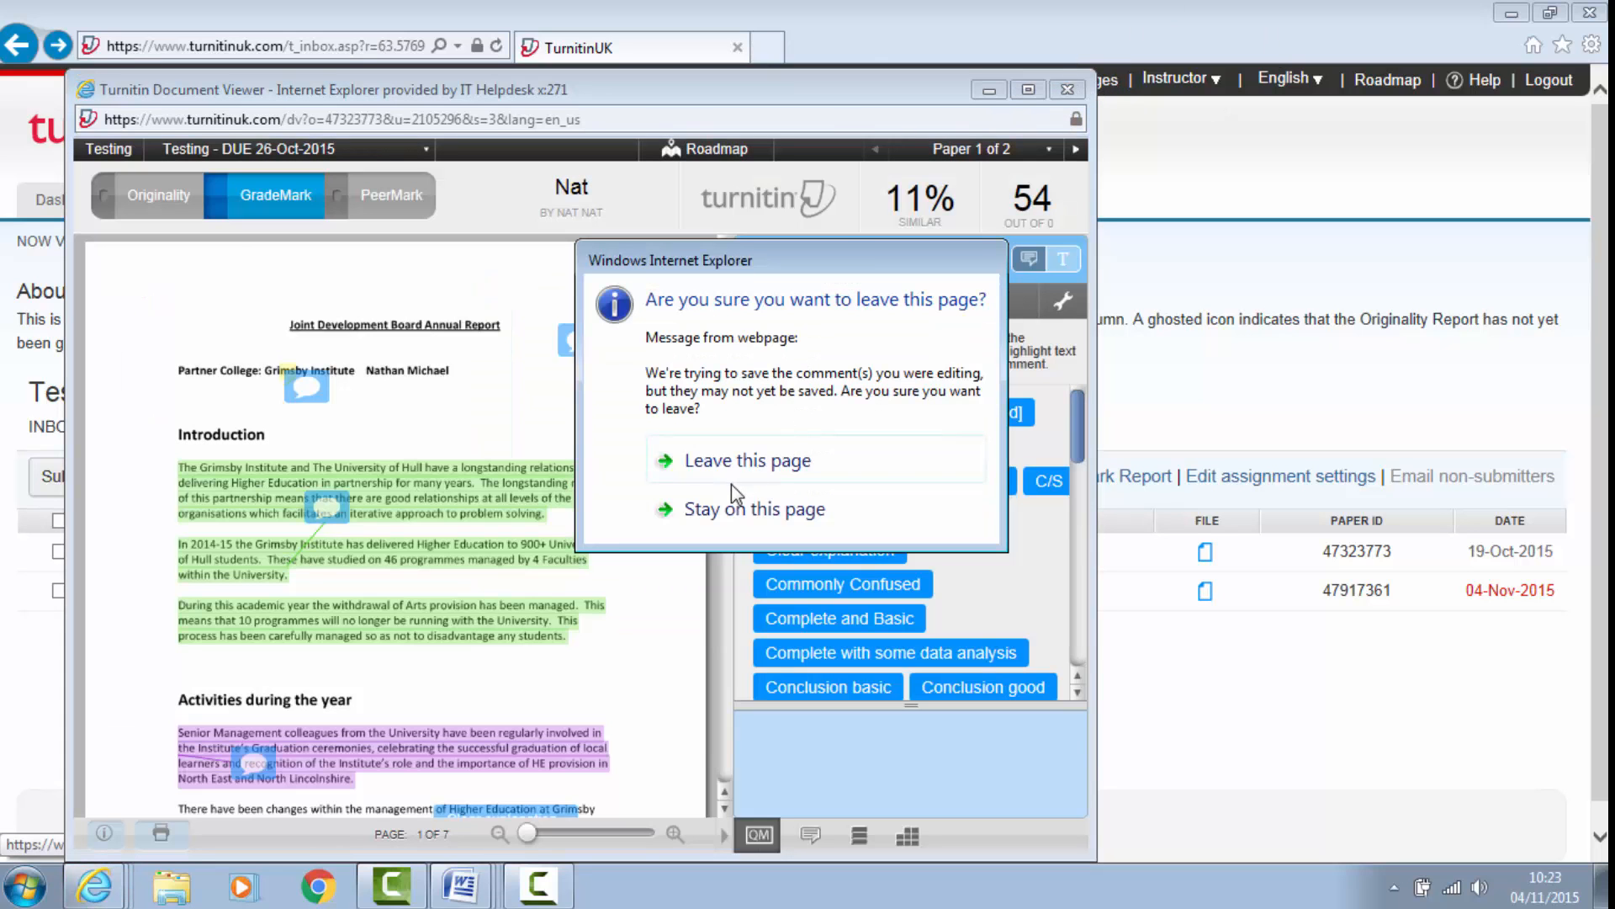
click(838, 459)
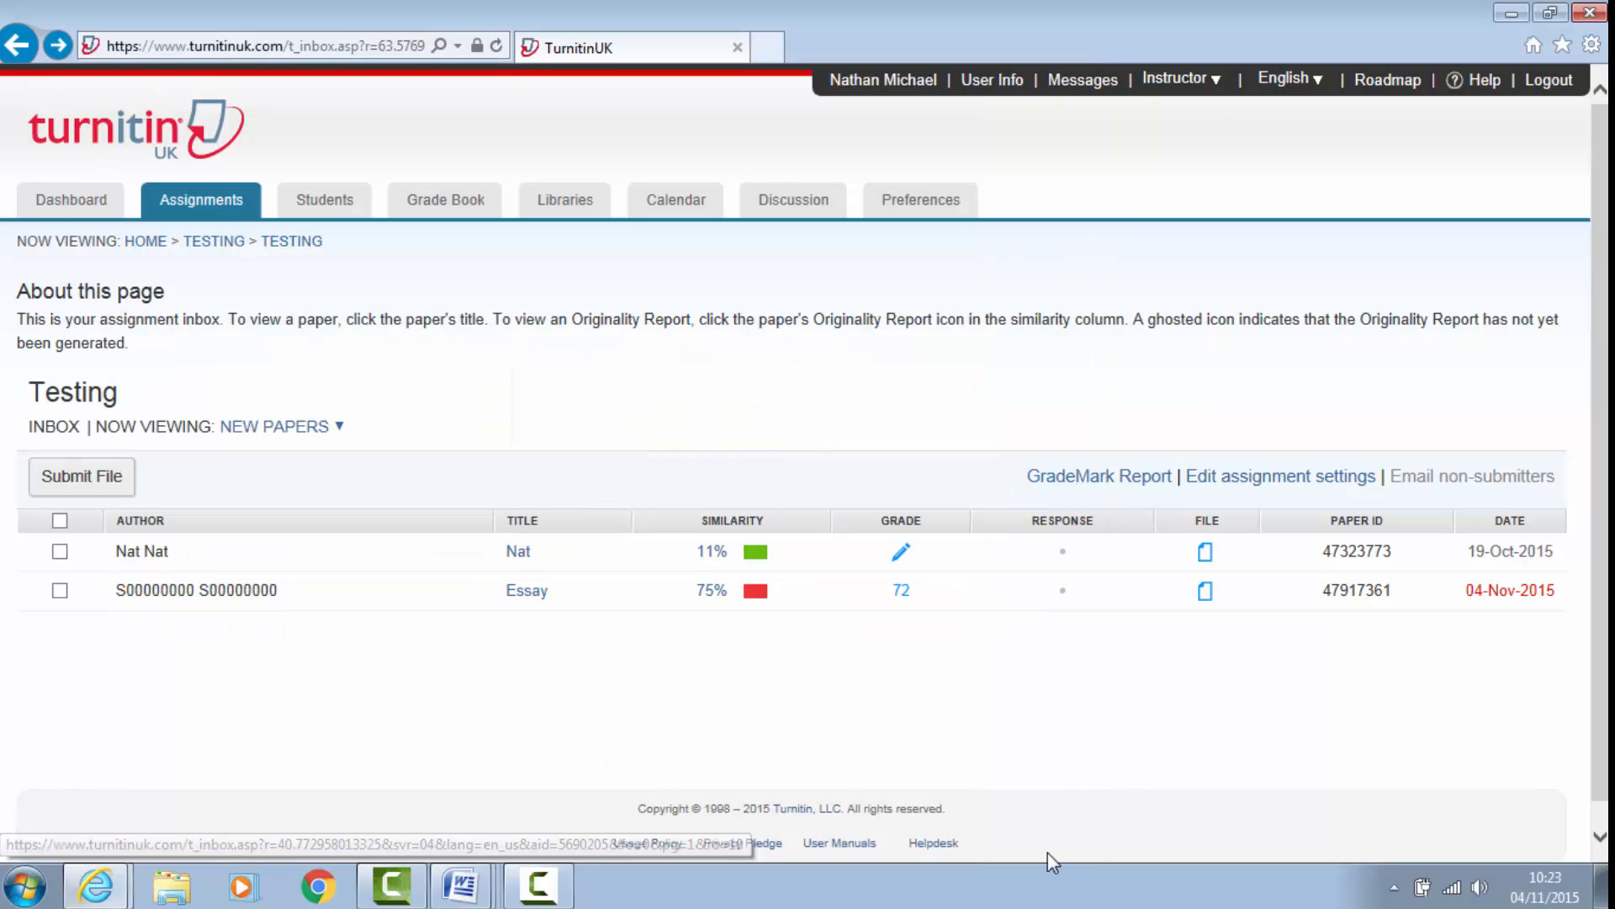
click(1073, 478)
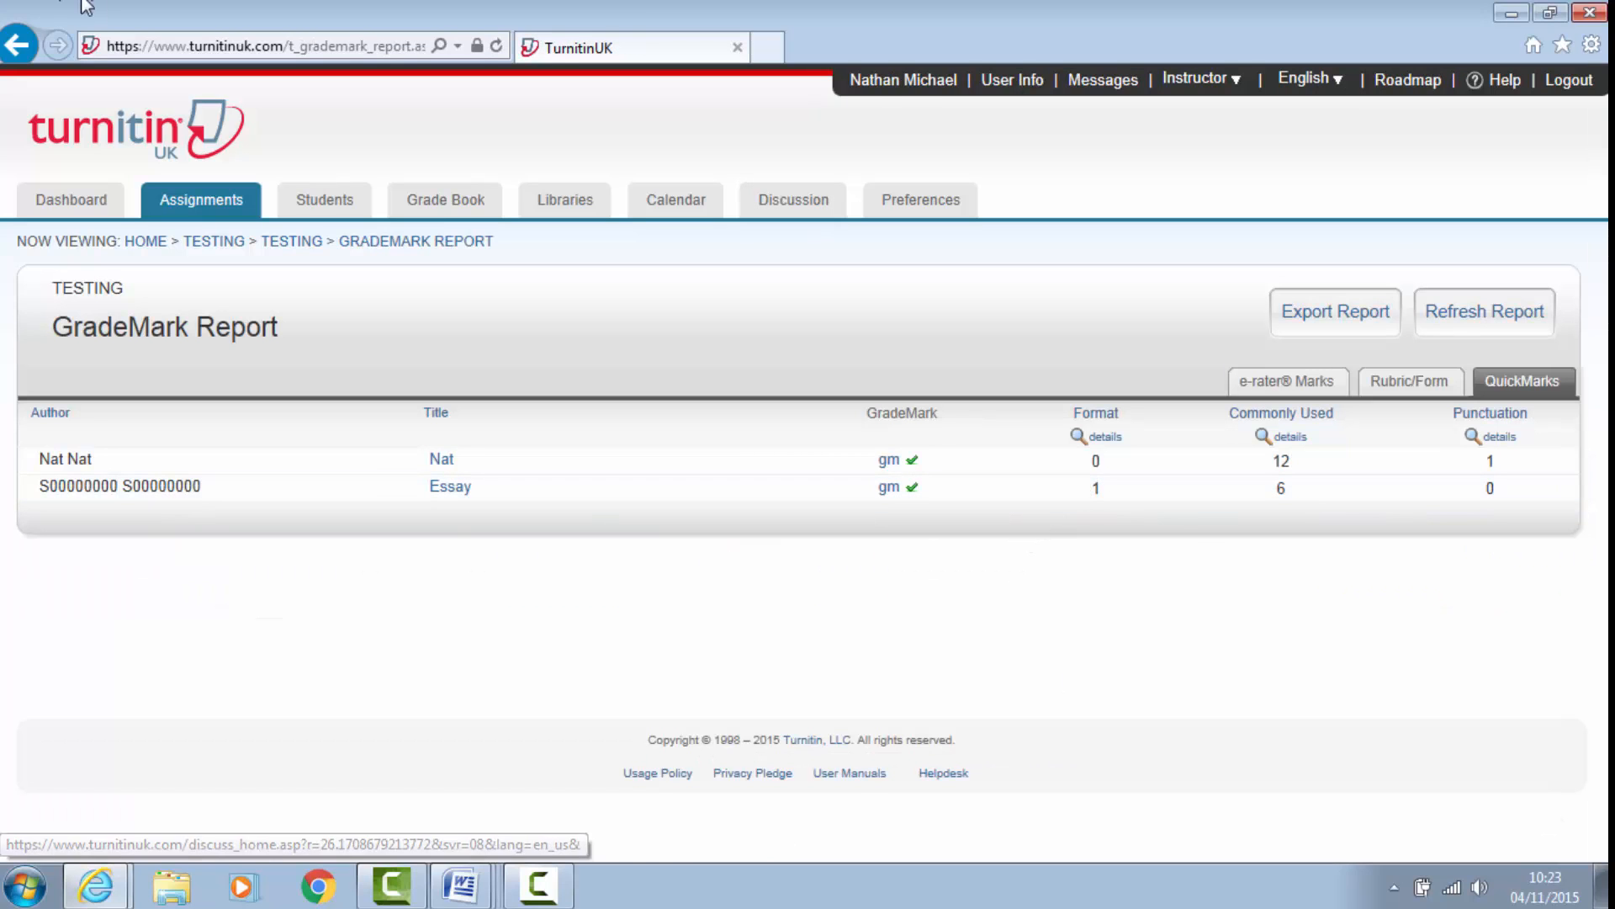
click(21, 48)
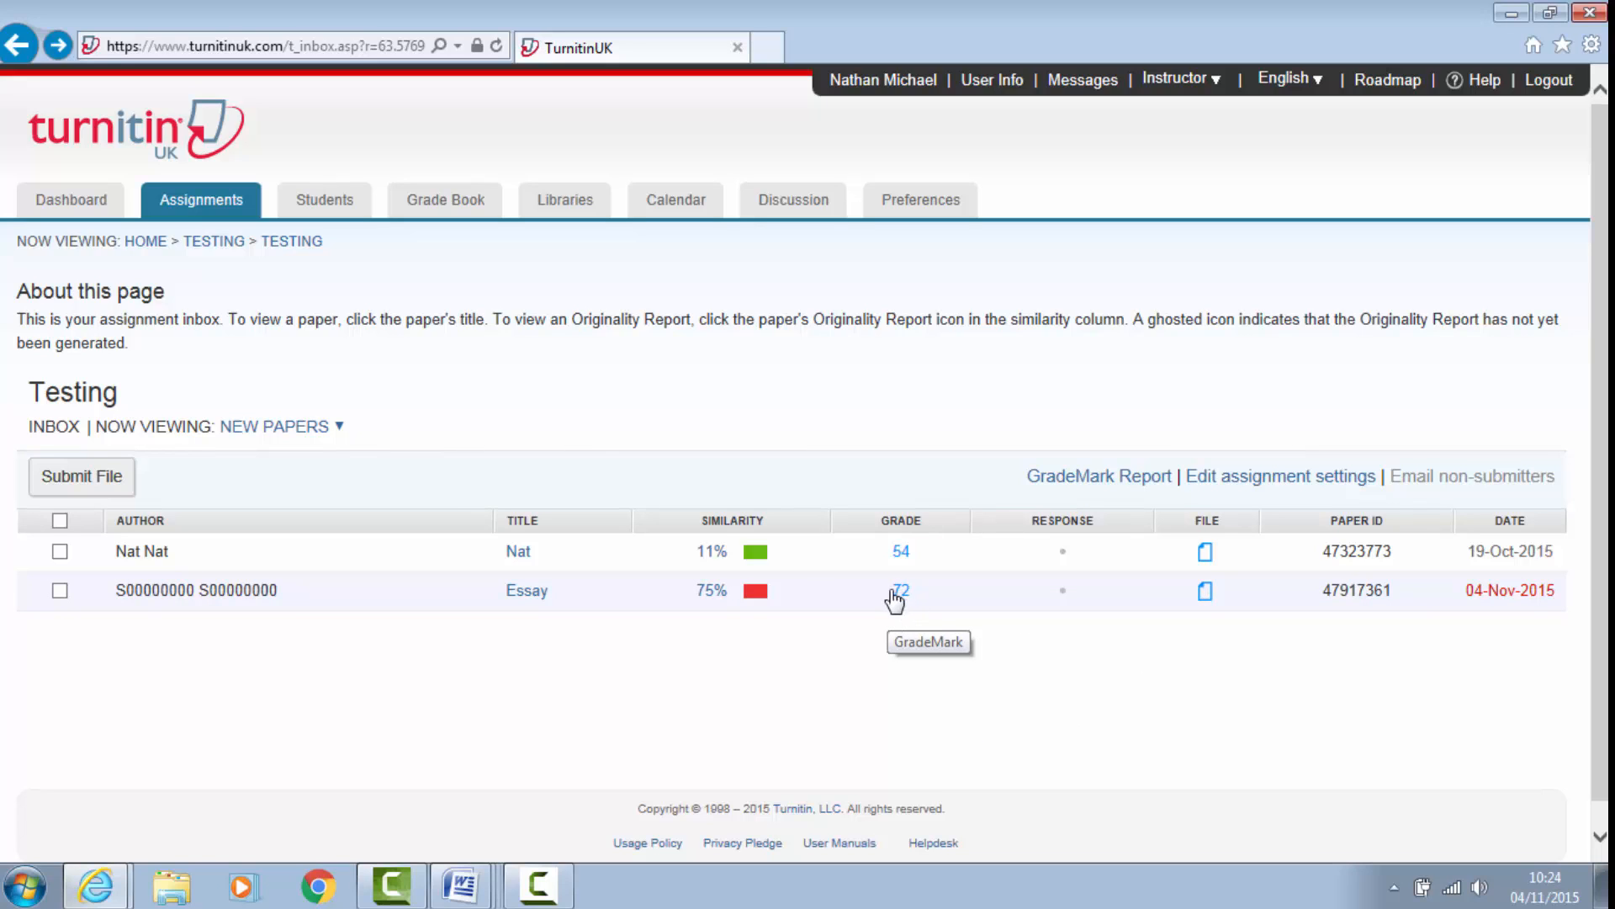
Step: Switch to the Second Marking Moderation Sheet in Microsoft Word and enter the student's number in the first row of the Student Number column
mouse_move(461, 885)
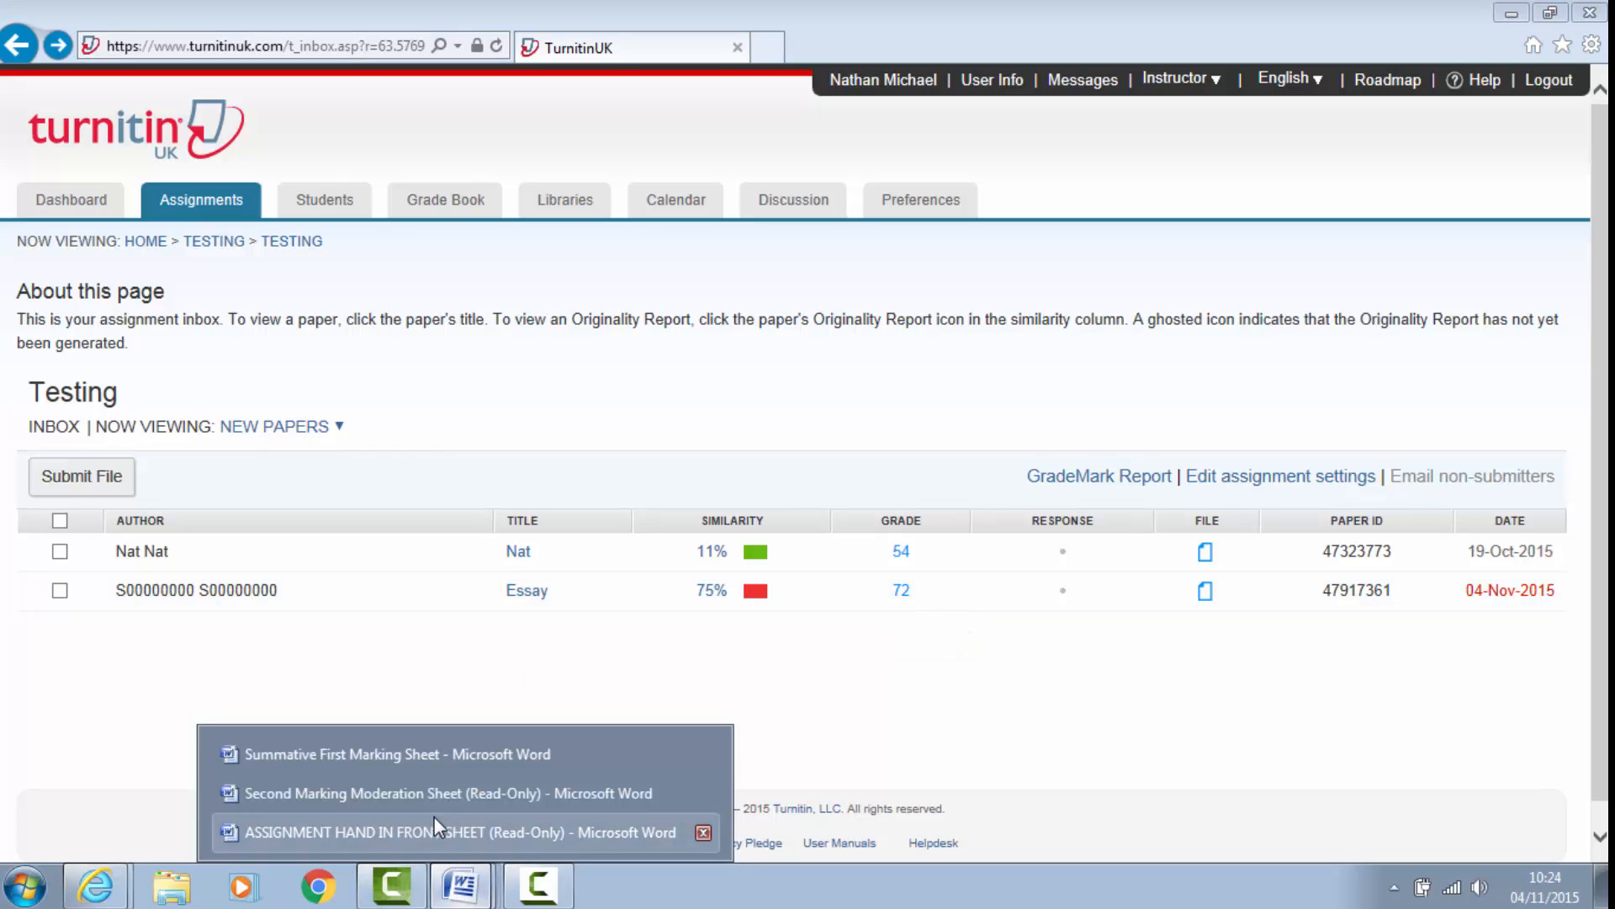
click(400, 794)
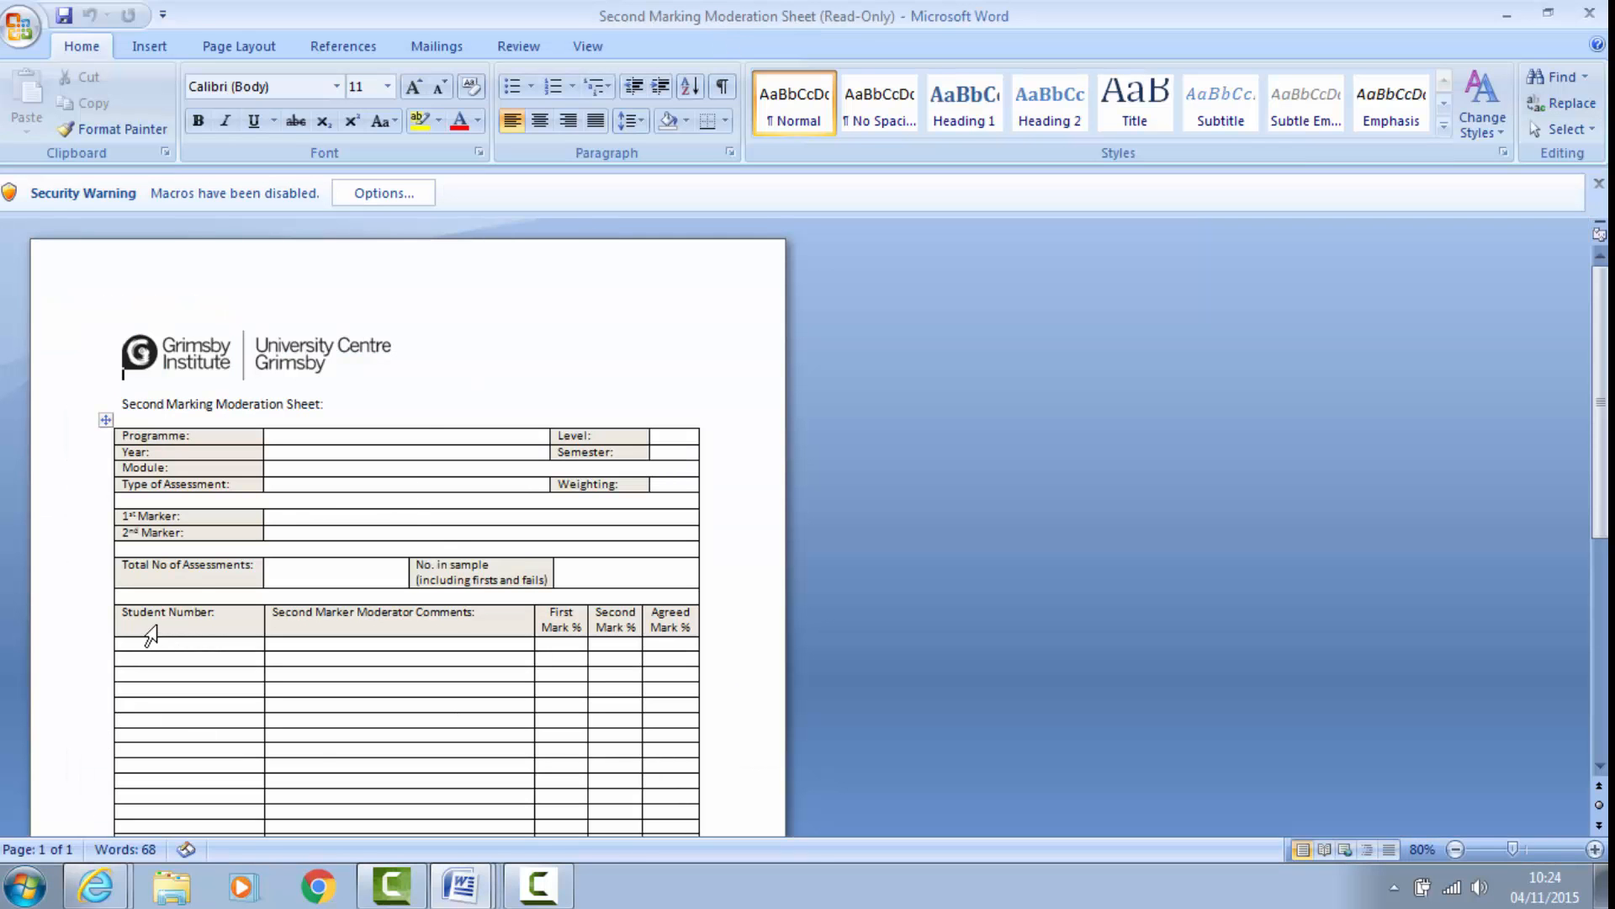
click(195, 658)
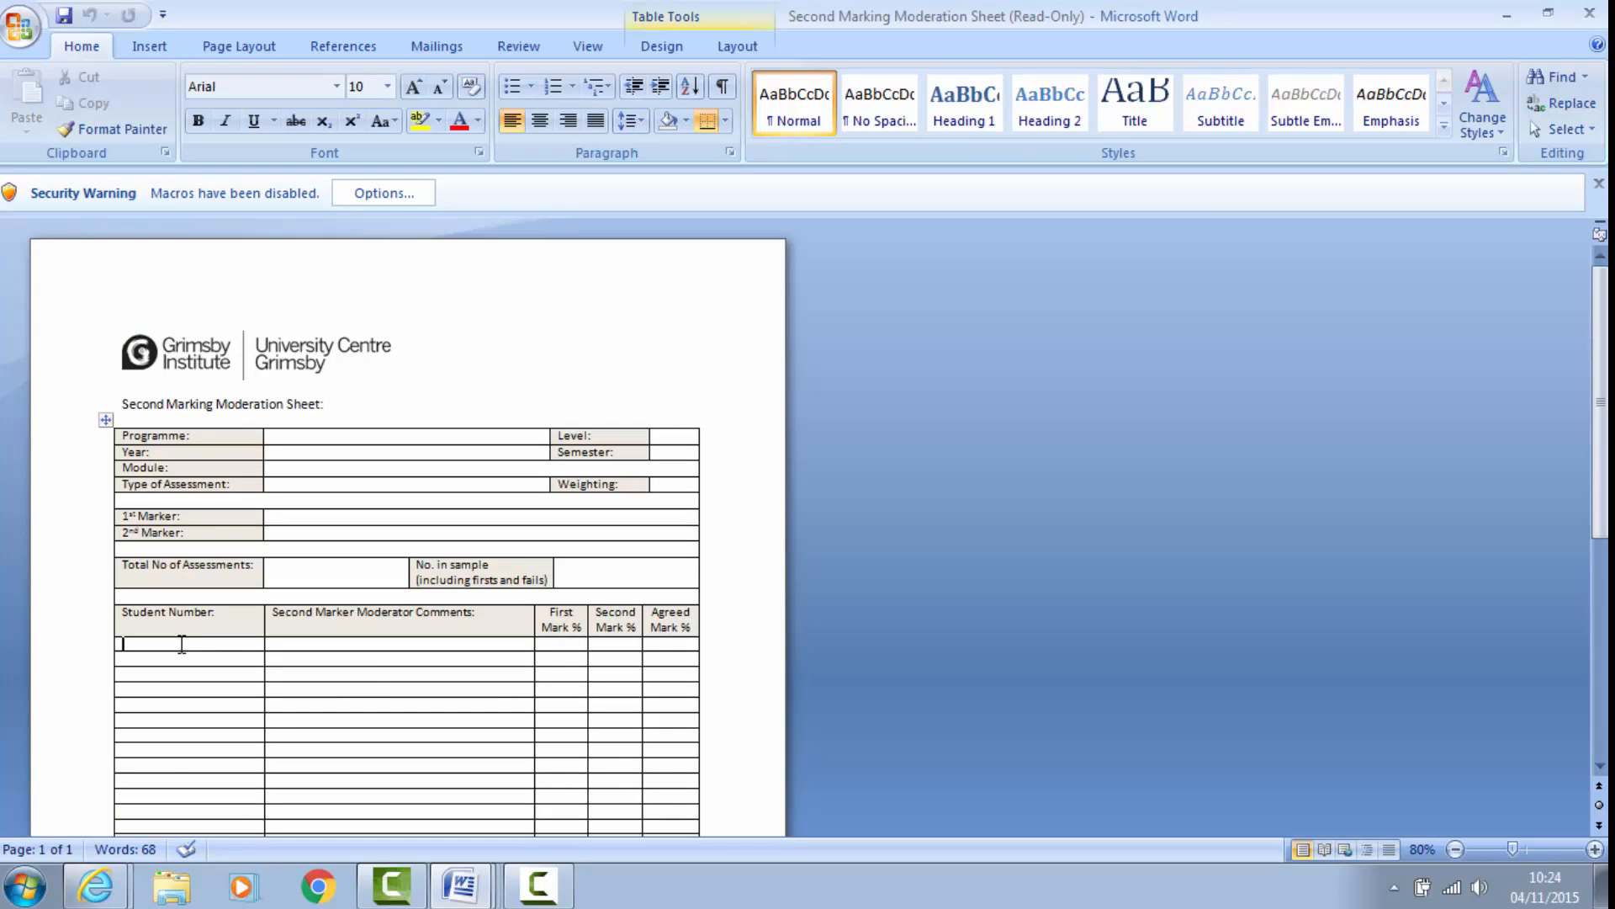
text(S000)
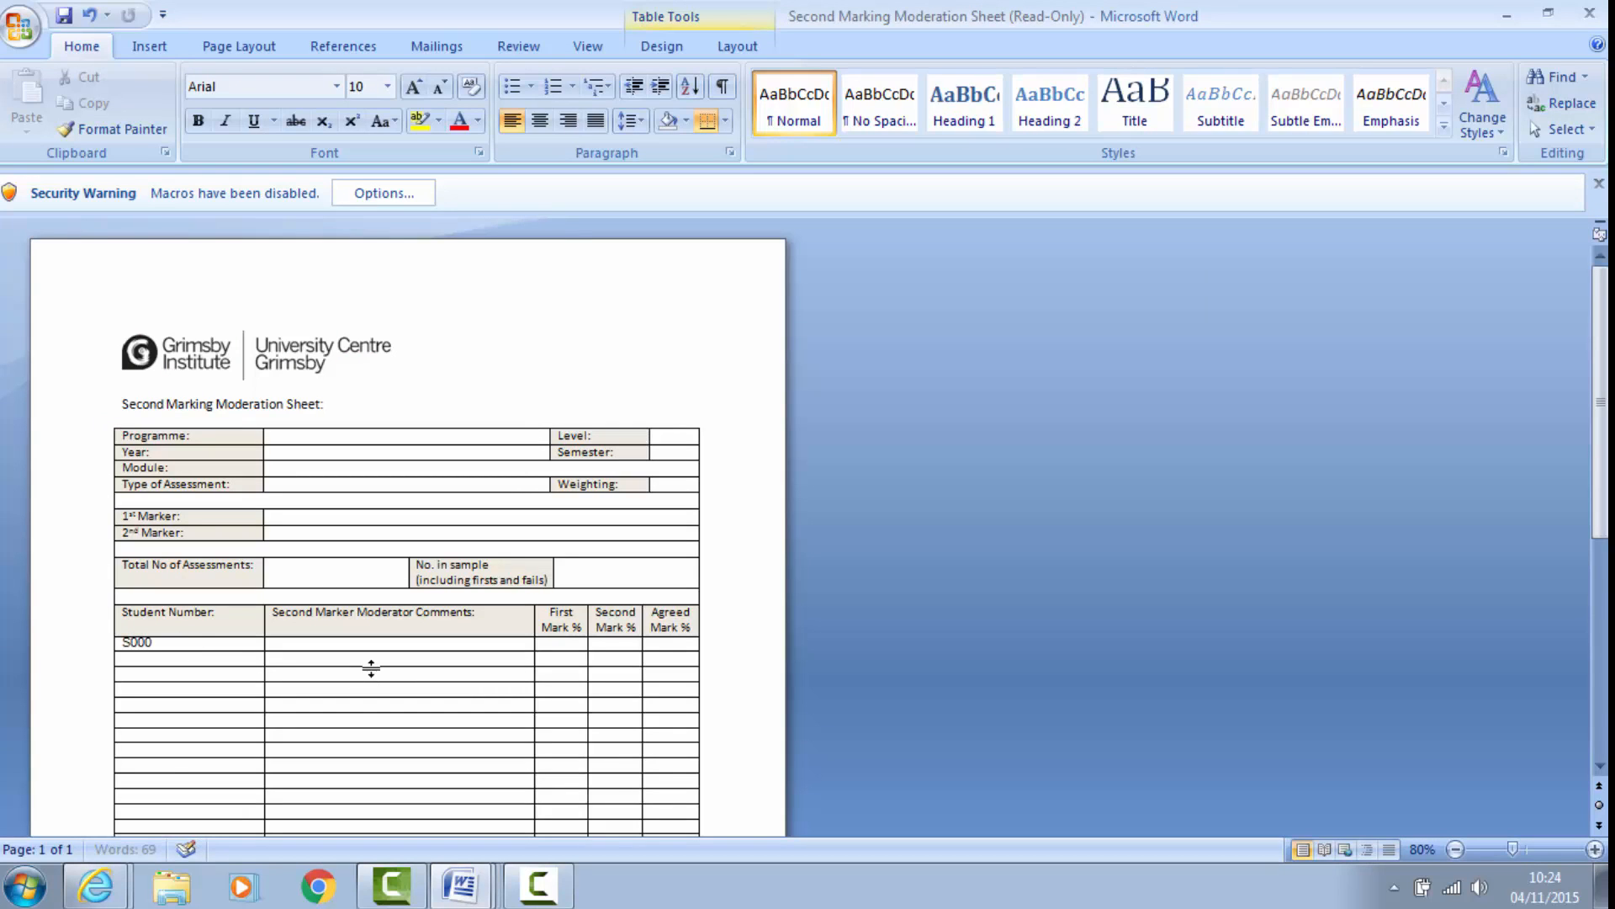
text(00000)
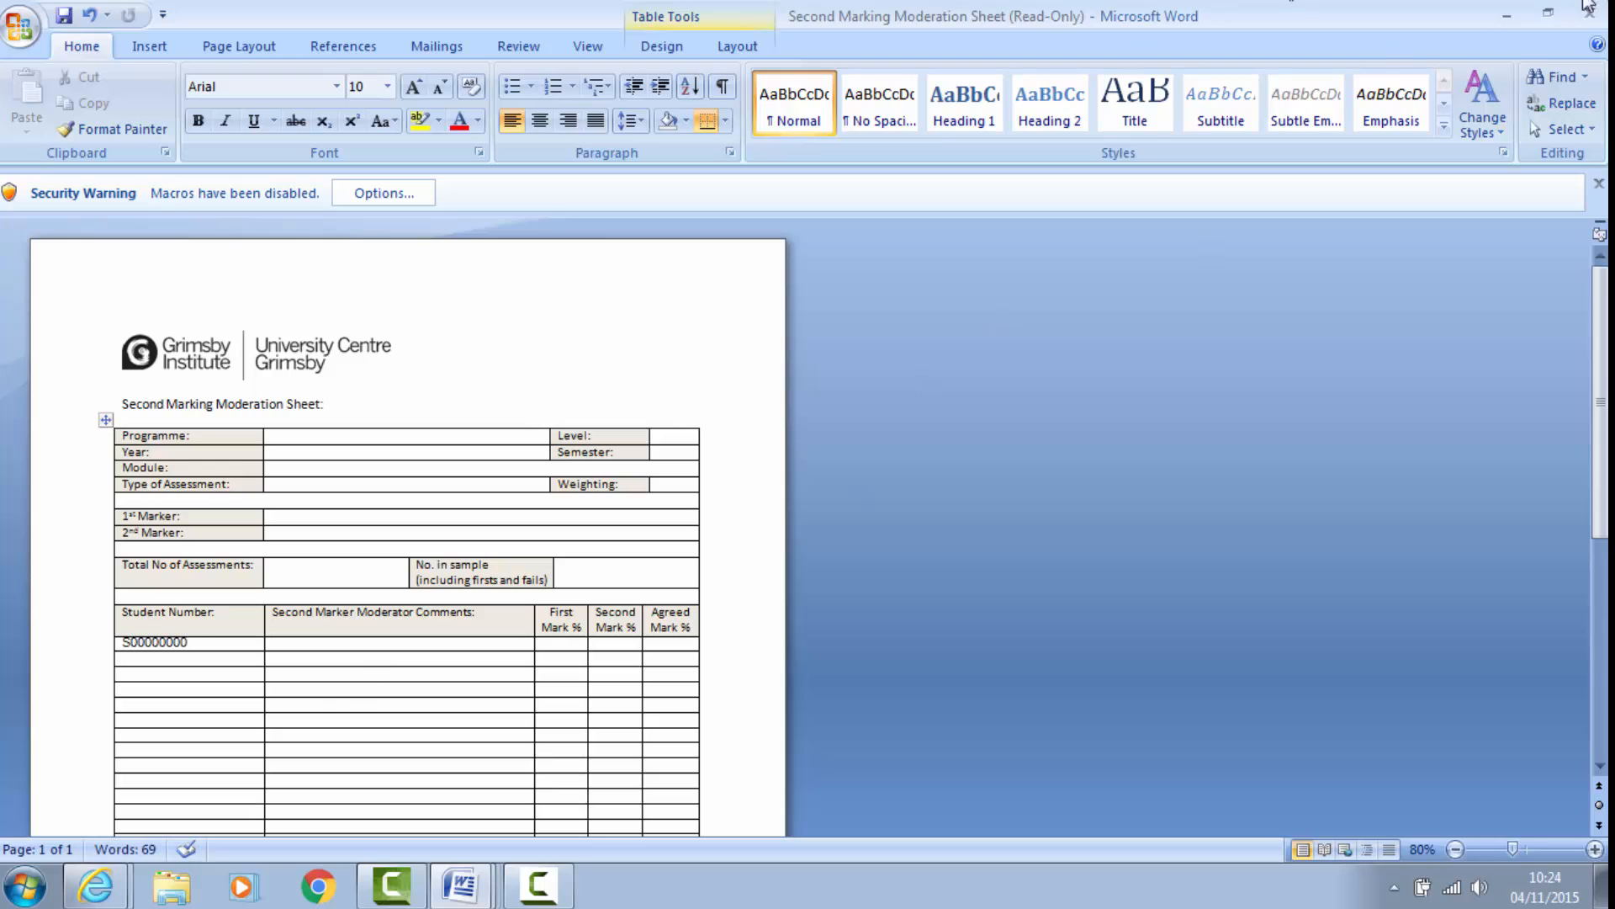
Step: Switch back to the Turnitin inbox, reopen the Essay paper in GradeMark, and review its QuickMarks and inline comment
click(1507, 16)
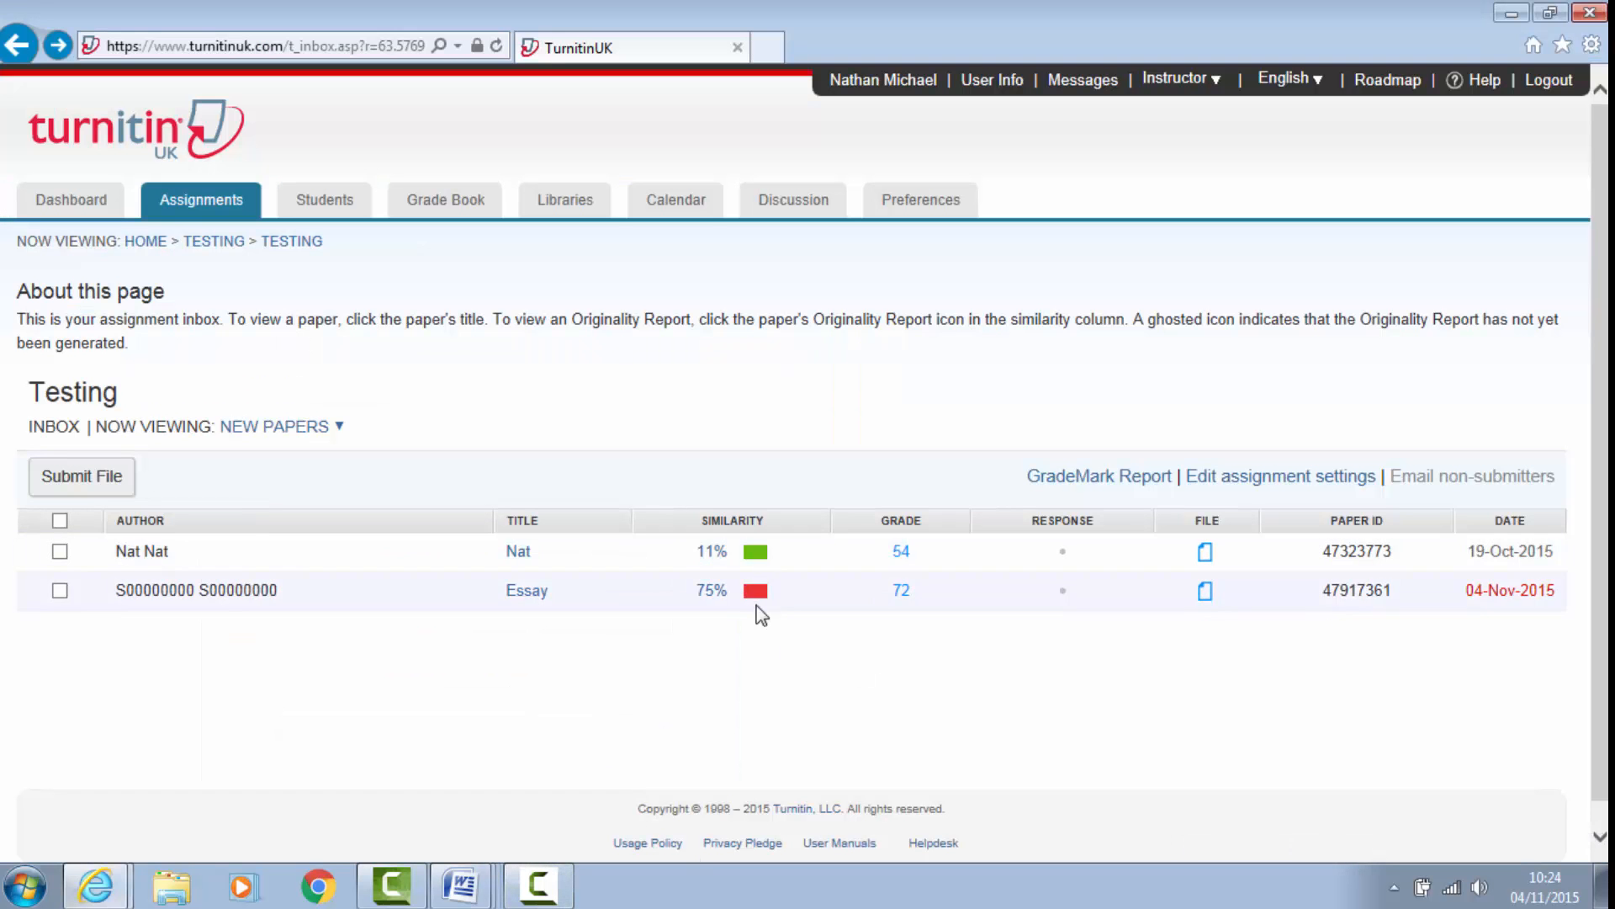
click(901, 590)
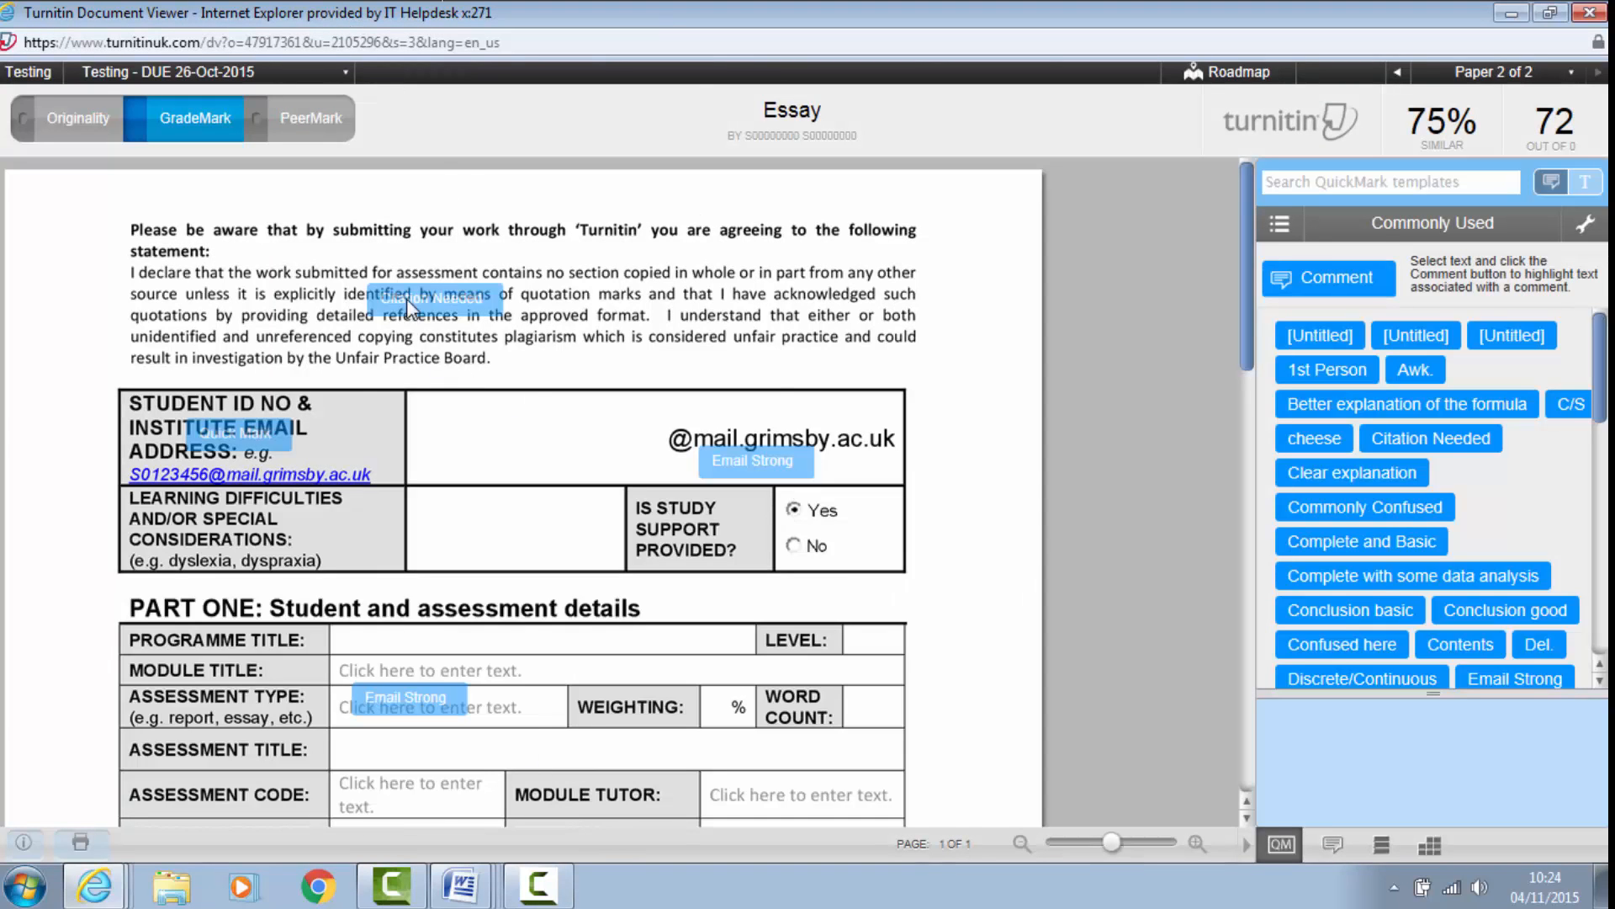
mouse_move(784, 450)
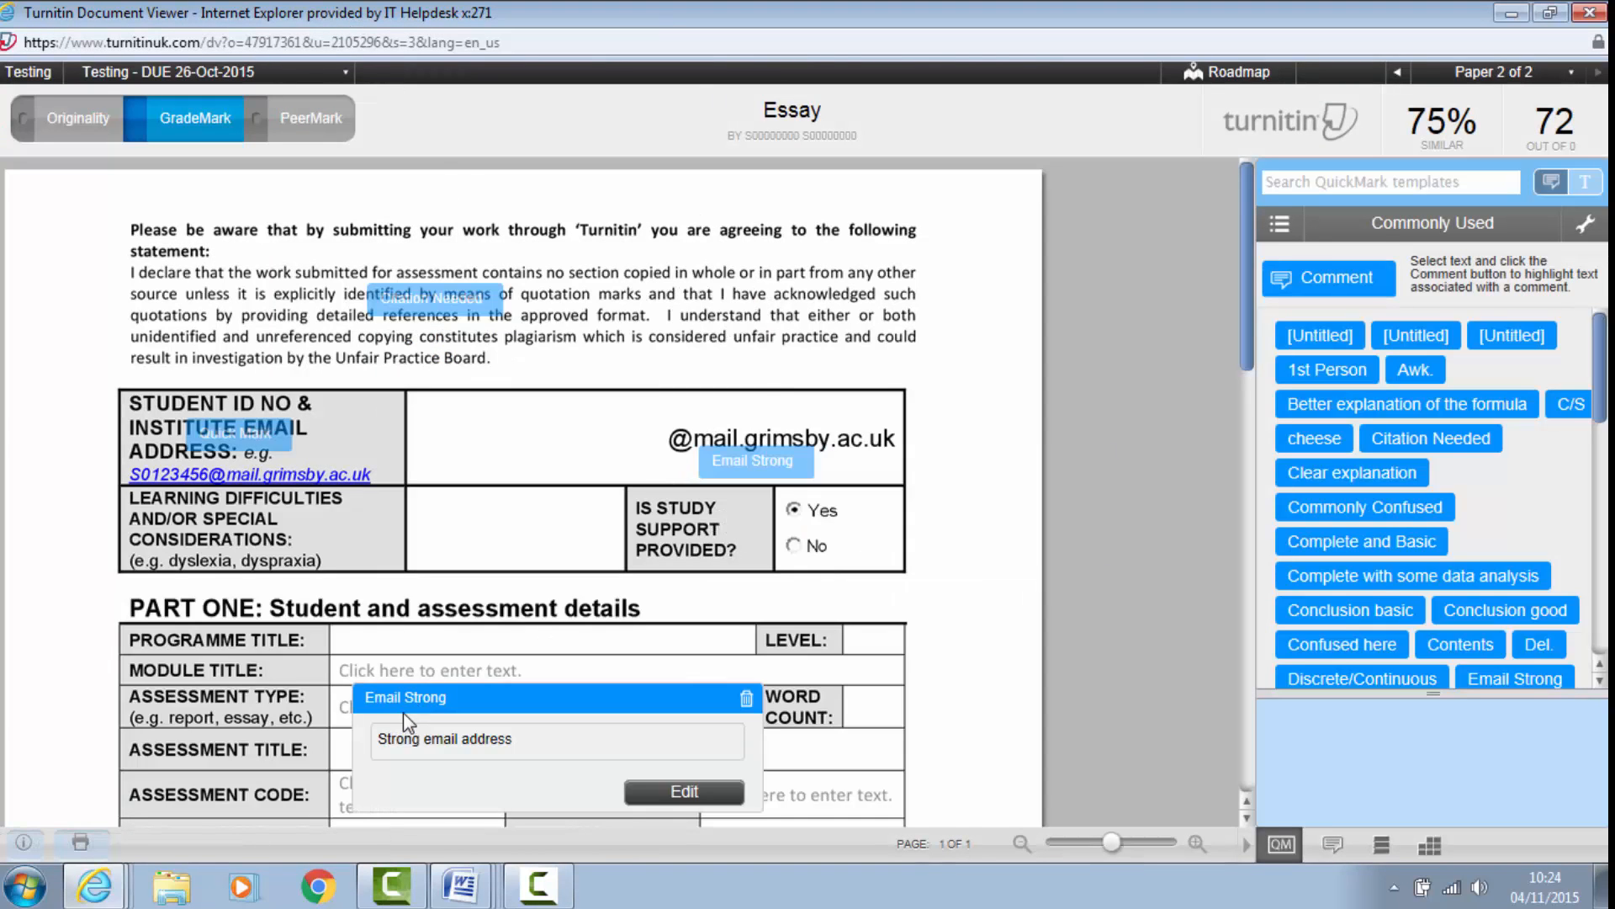
scroll(335, 553, down, 4)
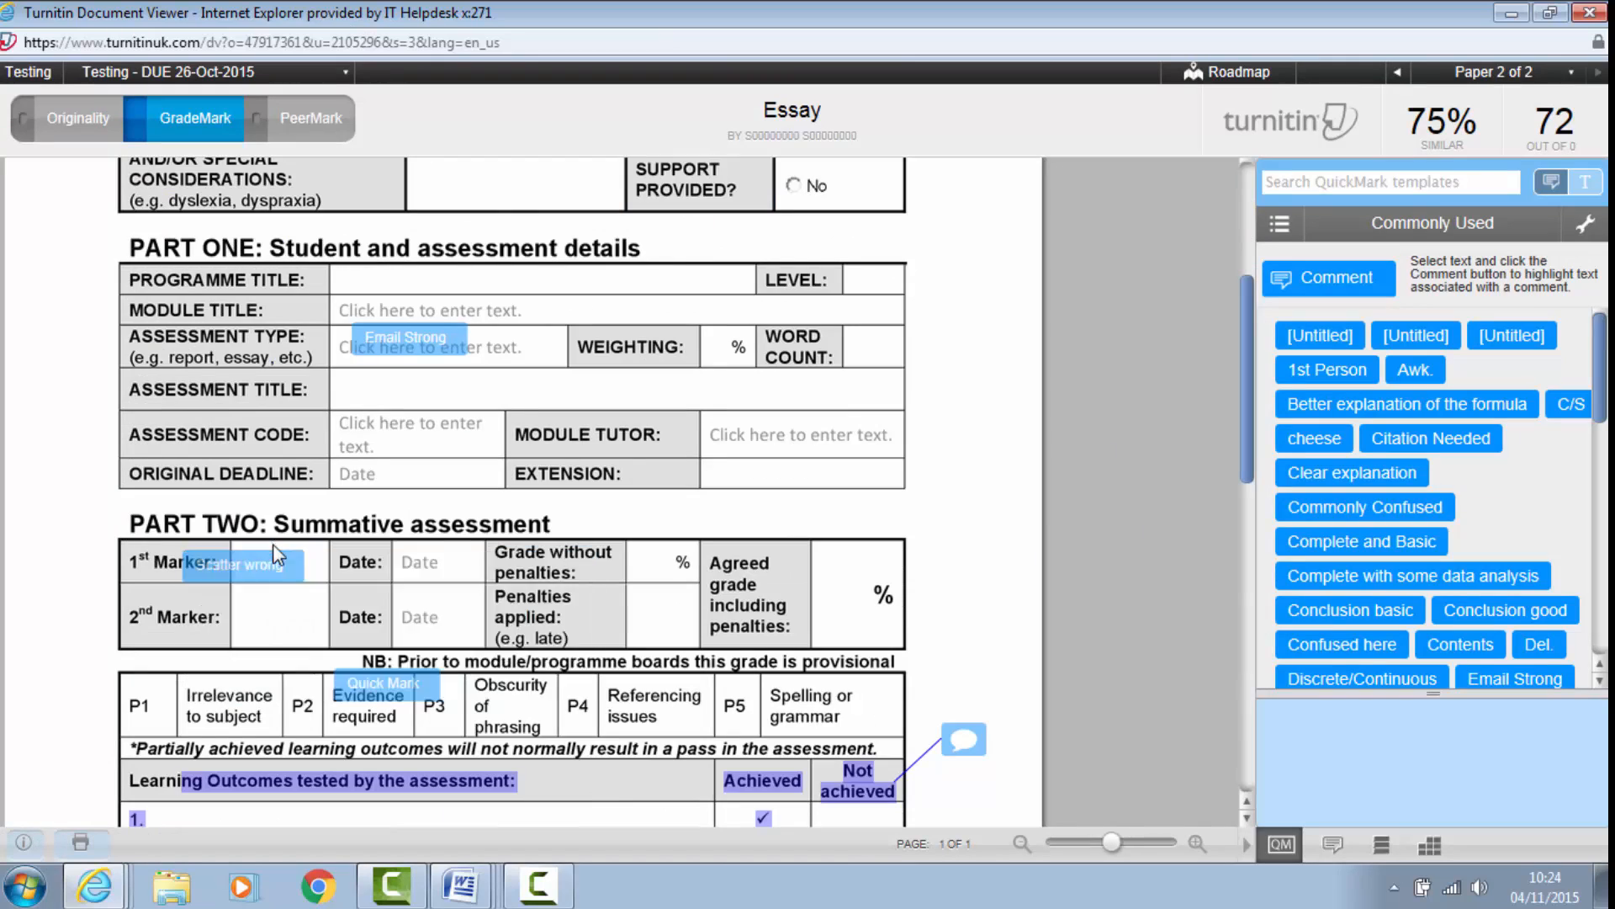
scroll(934, 446, down, 4)
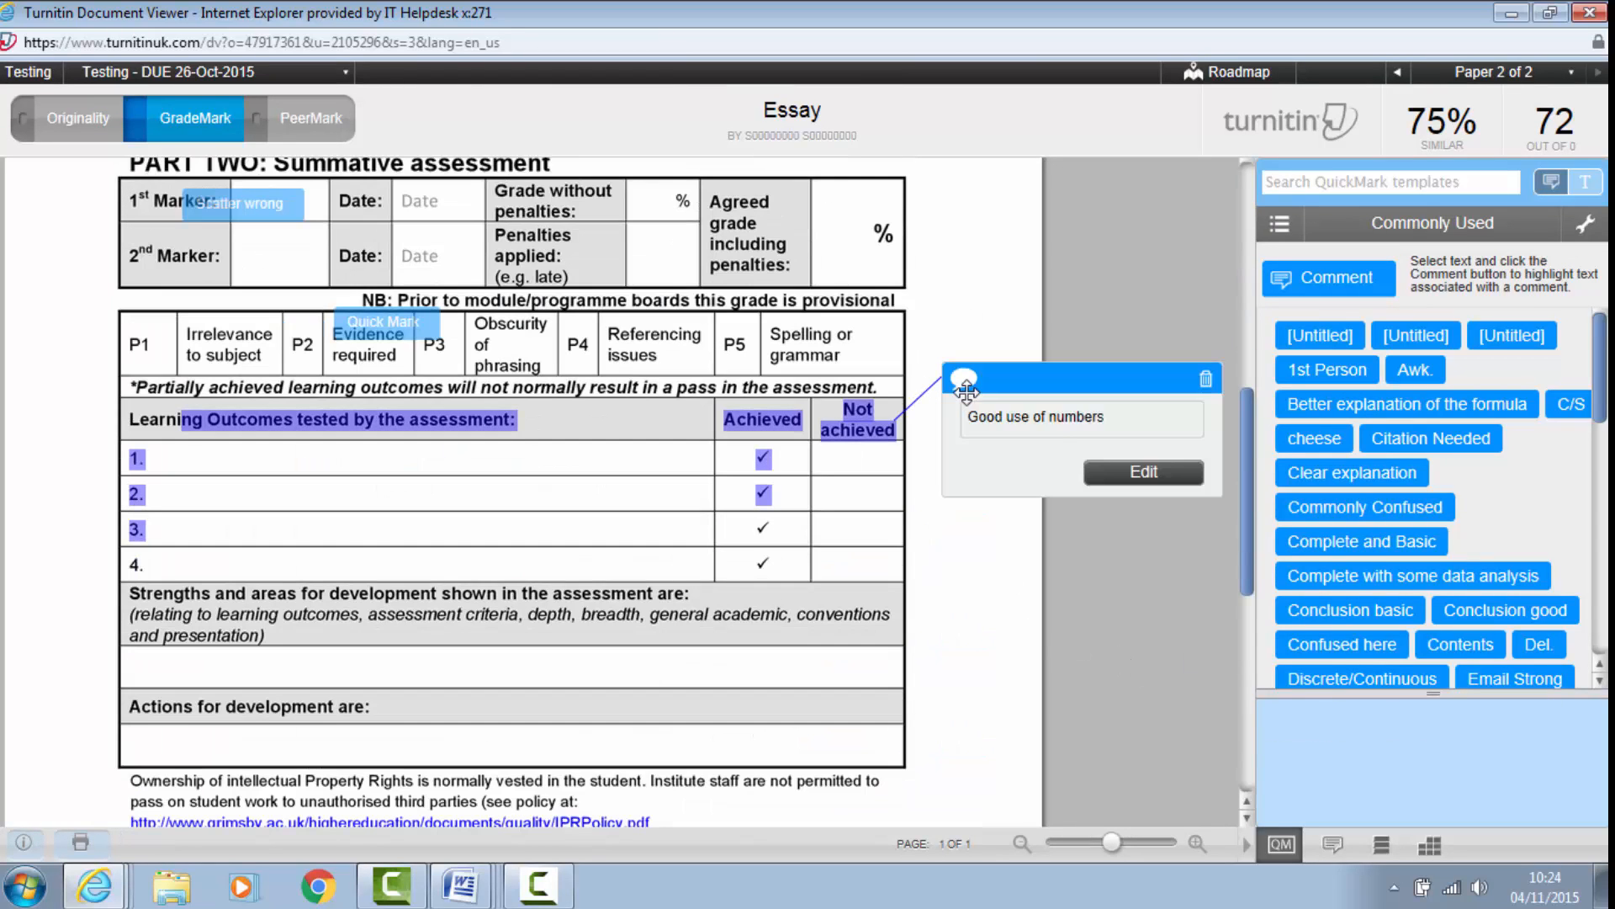
scroll(976, 736, up, 1)
scroll(972, 740, up, 1)
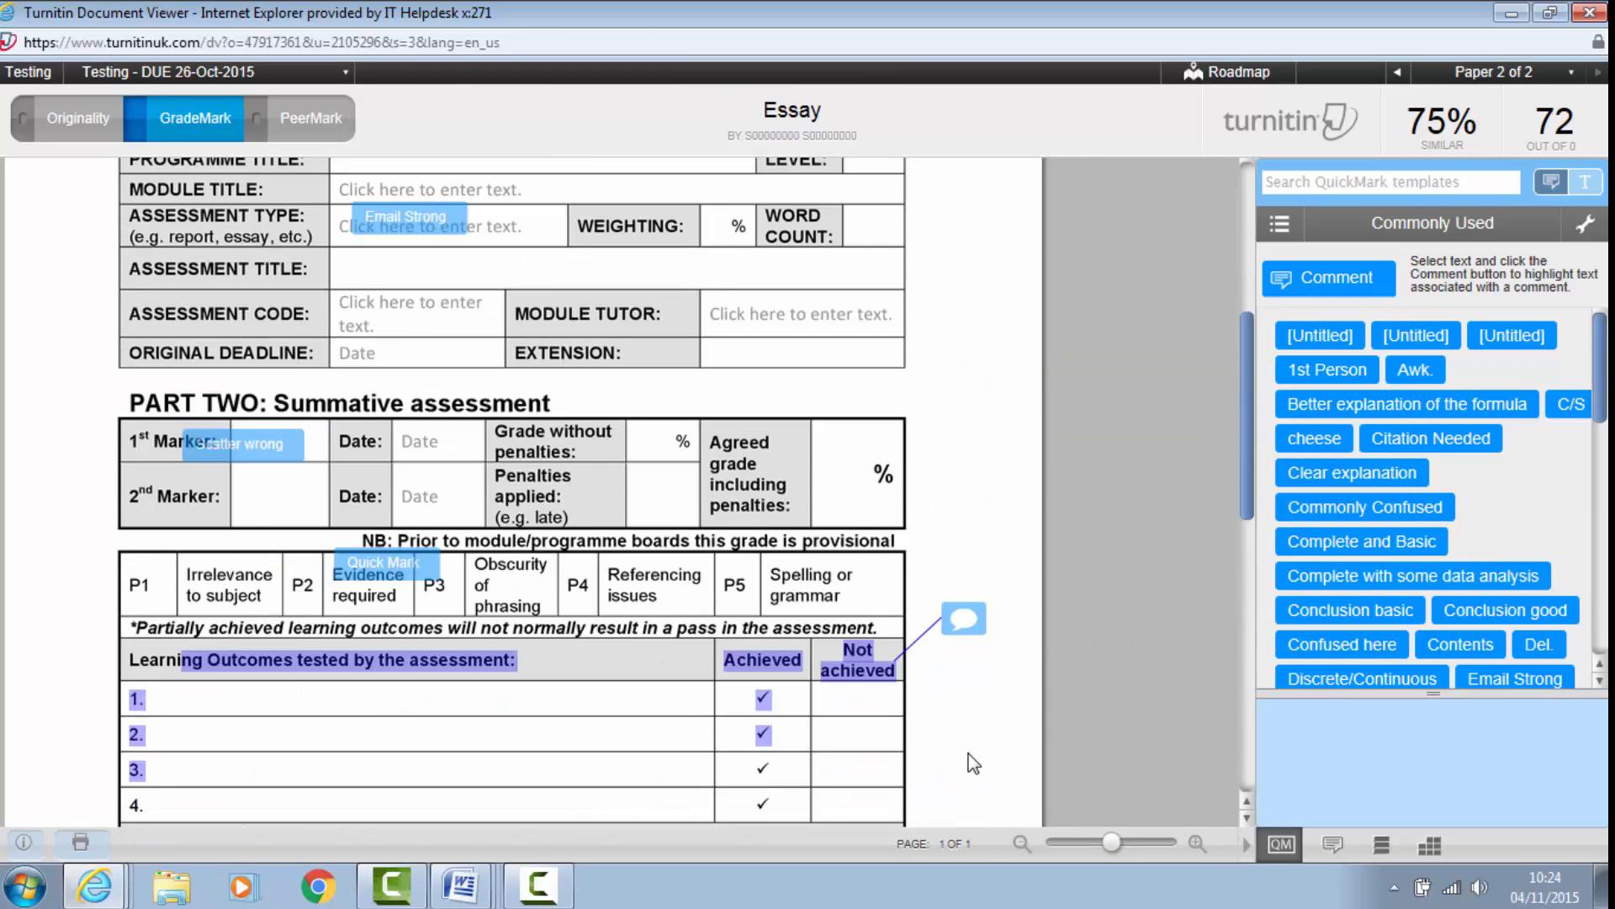
Step: Open the Essay paper's general text comment, review its learning outcomes, strengths and citation lines, and save it
click(1331, 846)
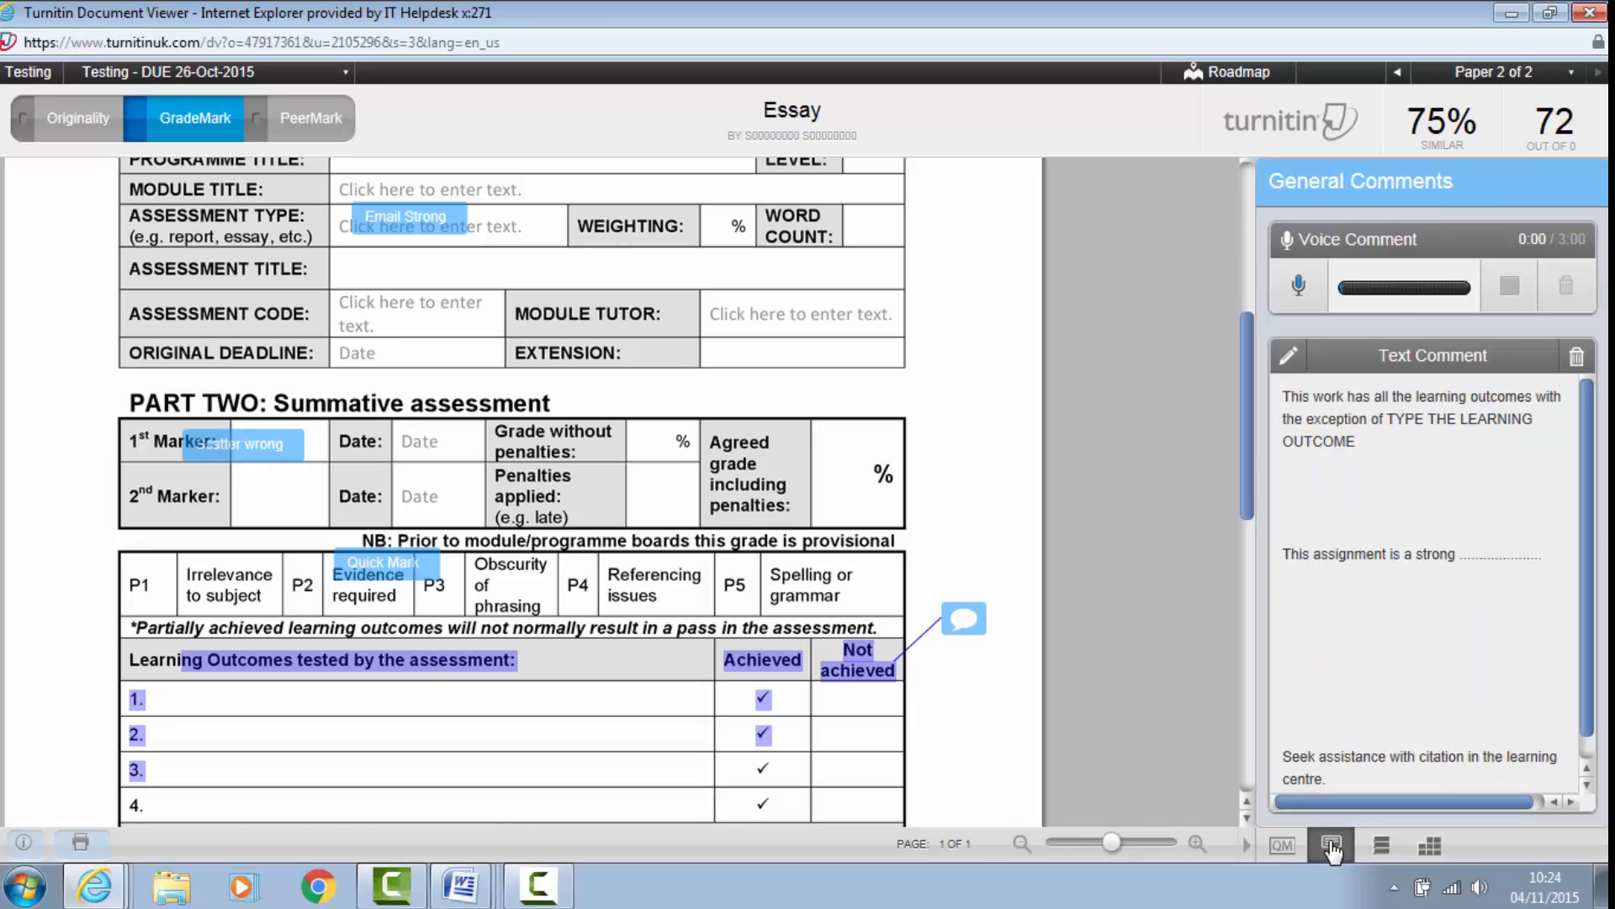
click(1399, 441)
click(1439, 441)
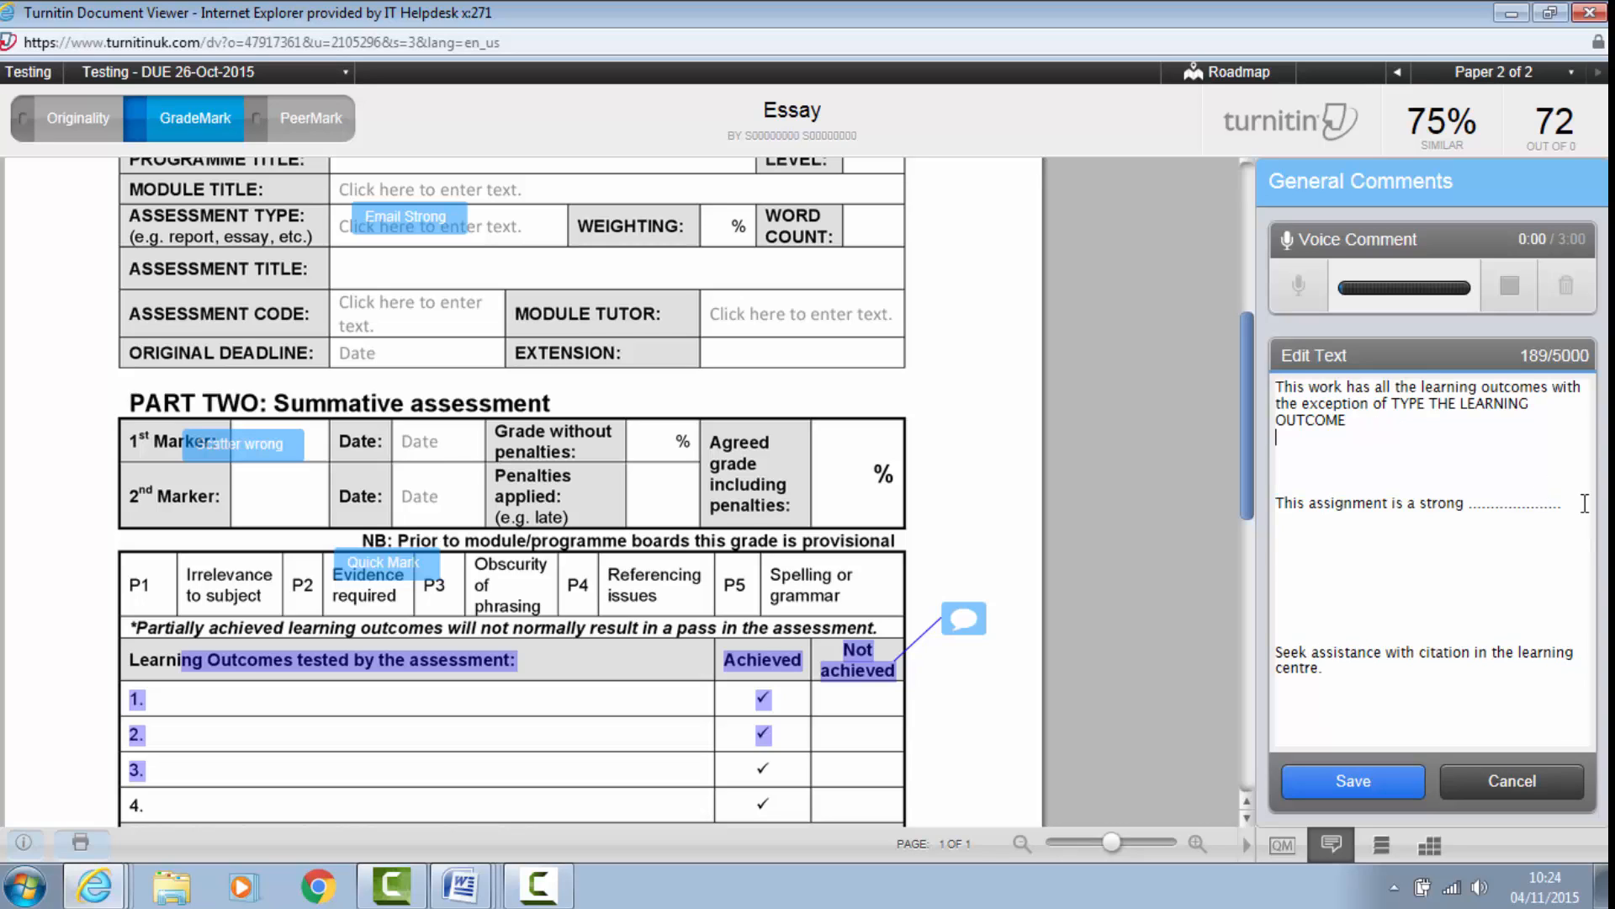
drag(1576, 503, 1288, 503)
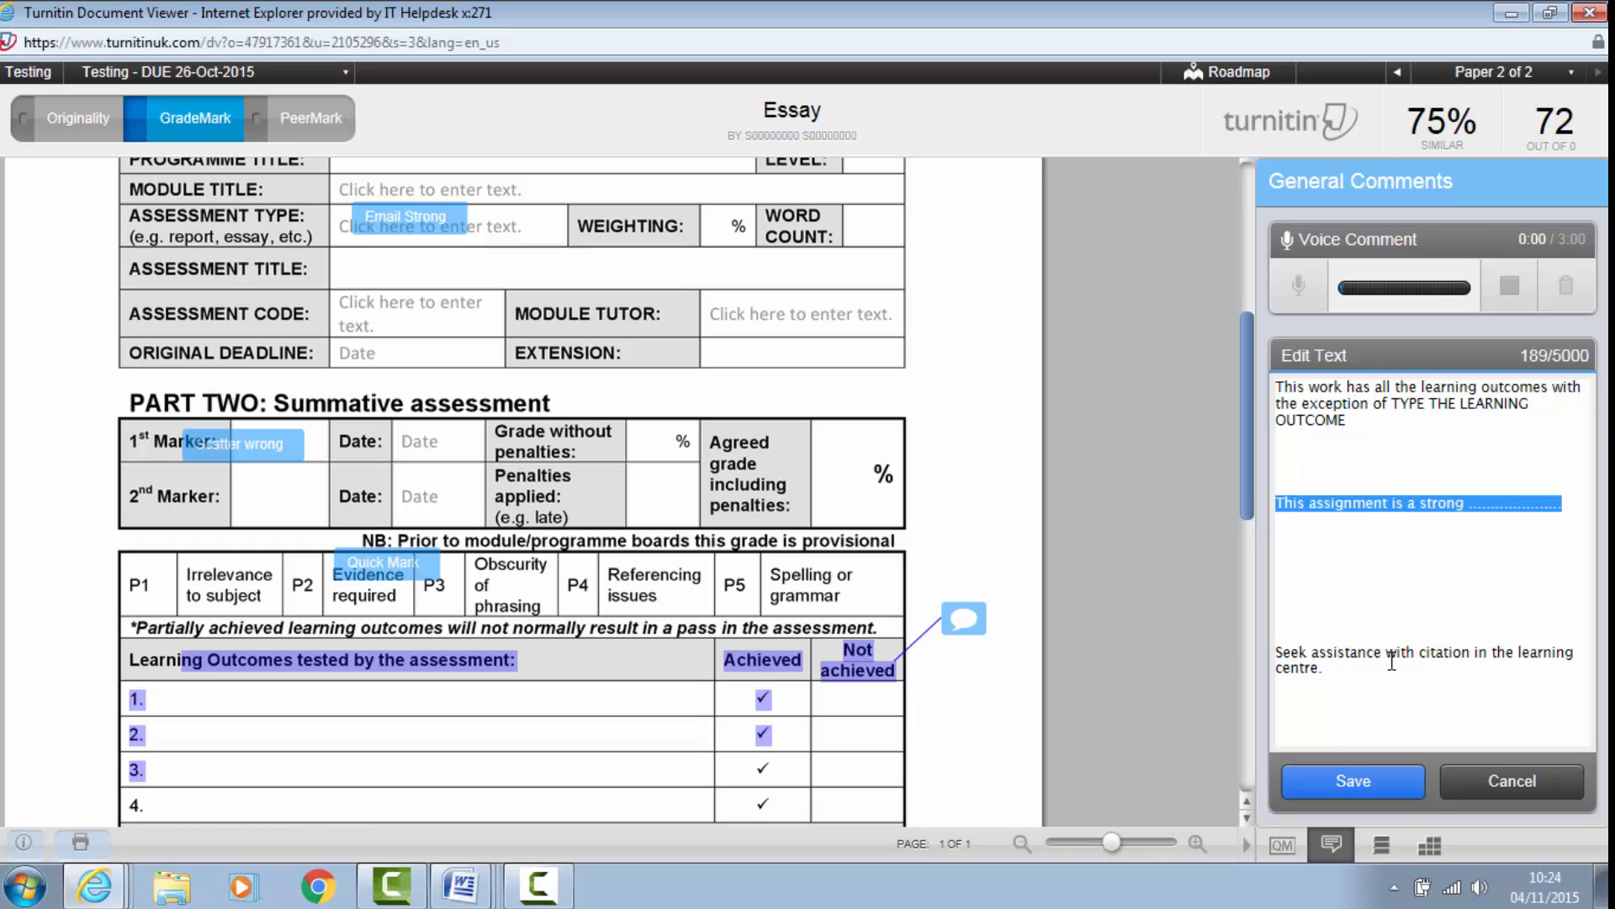
drag(1324, 669, 1248, 648)
scroll(353, 577, down, 10)
scroll(357, 505, up, 4)
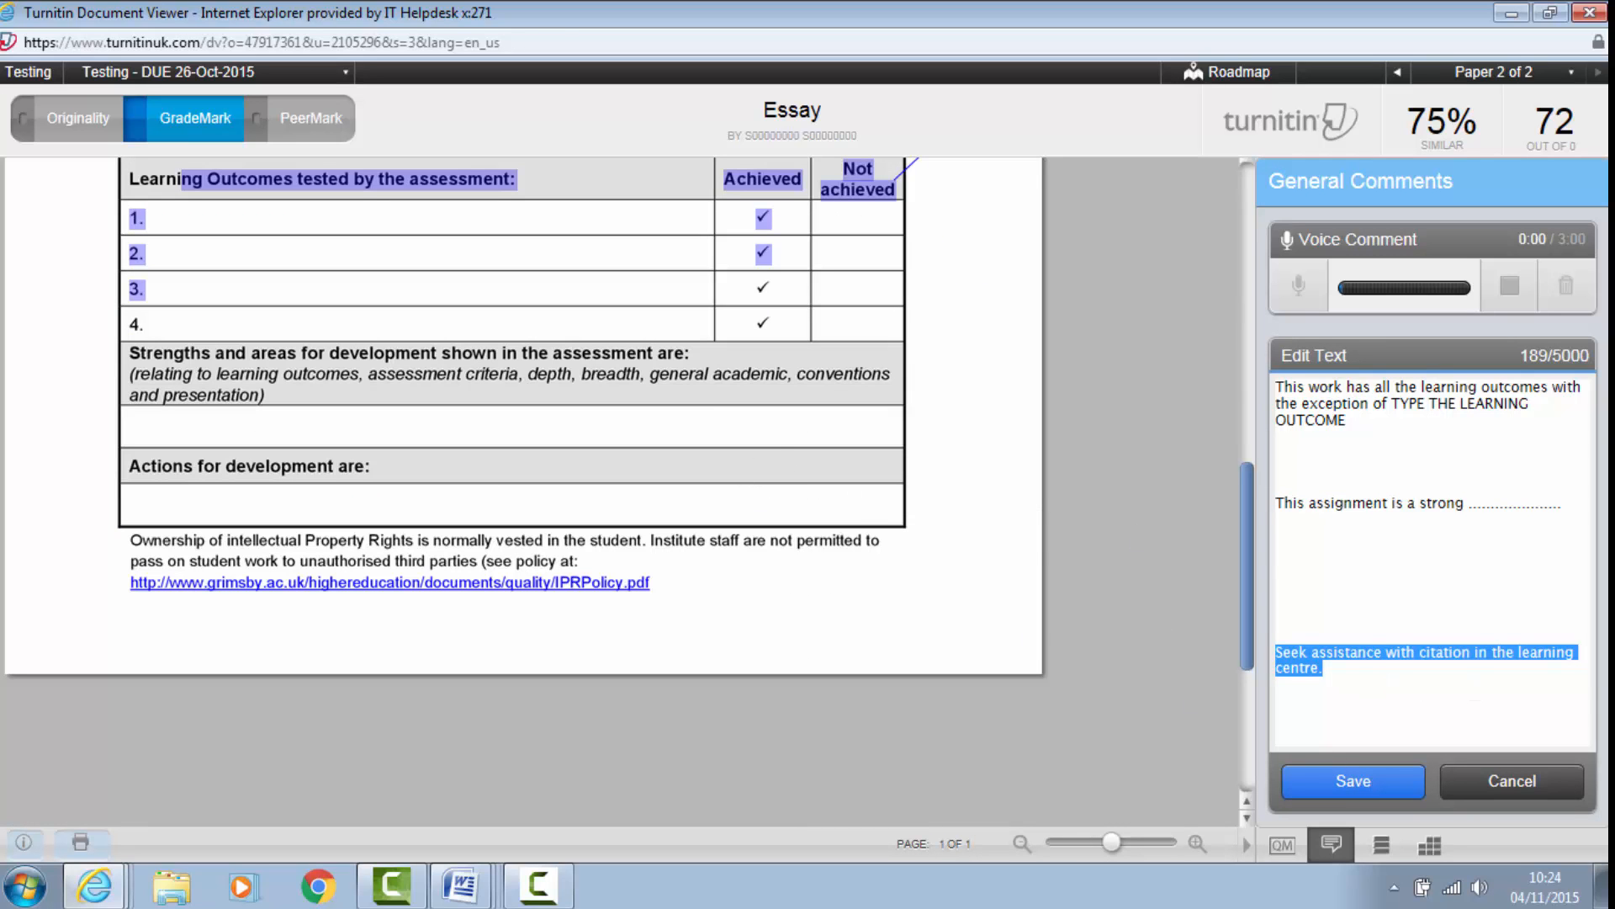
click(1363, 782)
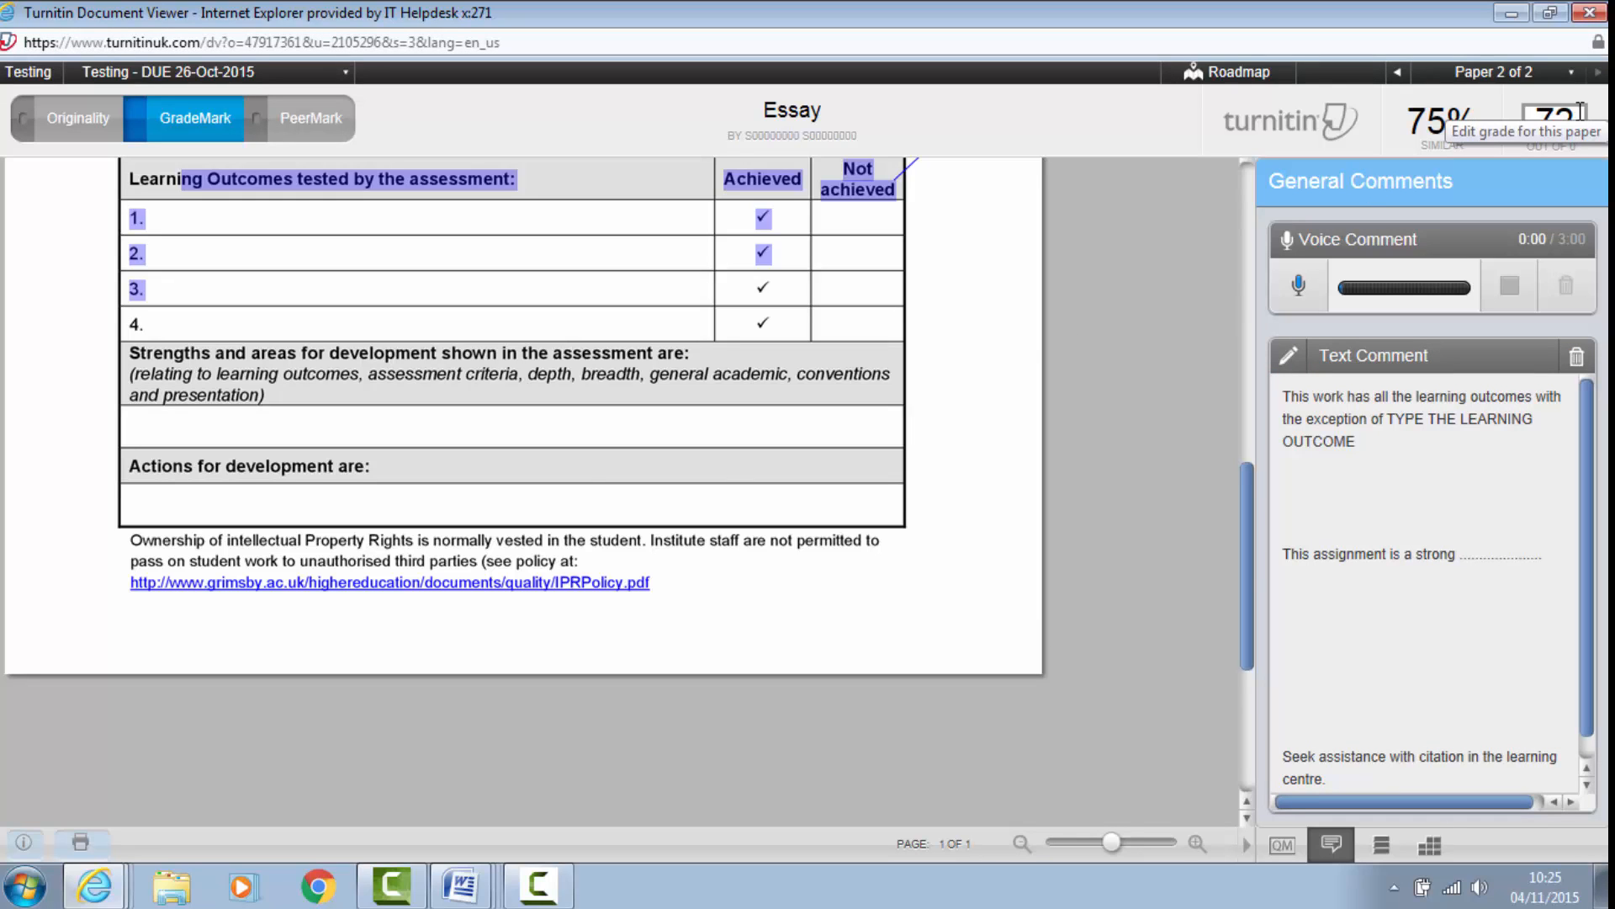
Step: Close the Essay paper without keeping the blank comment and return to the Testing inbox
scroll(725, 599, up, 9)
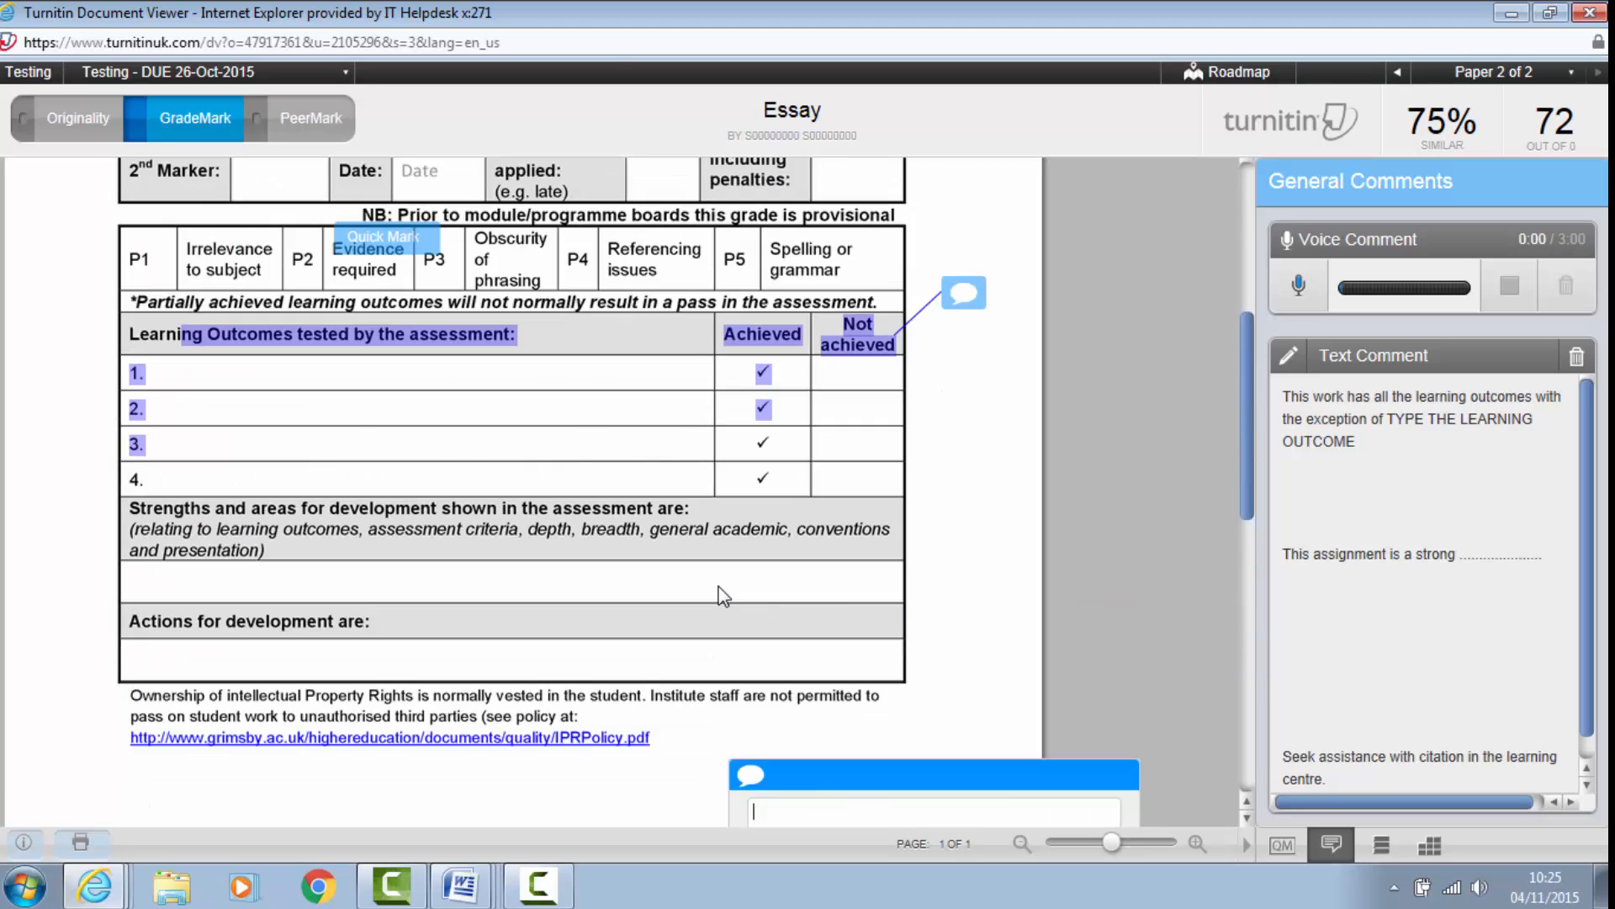
click(1589, 12)
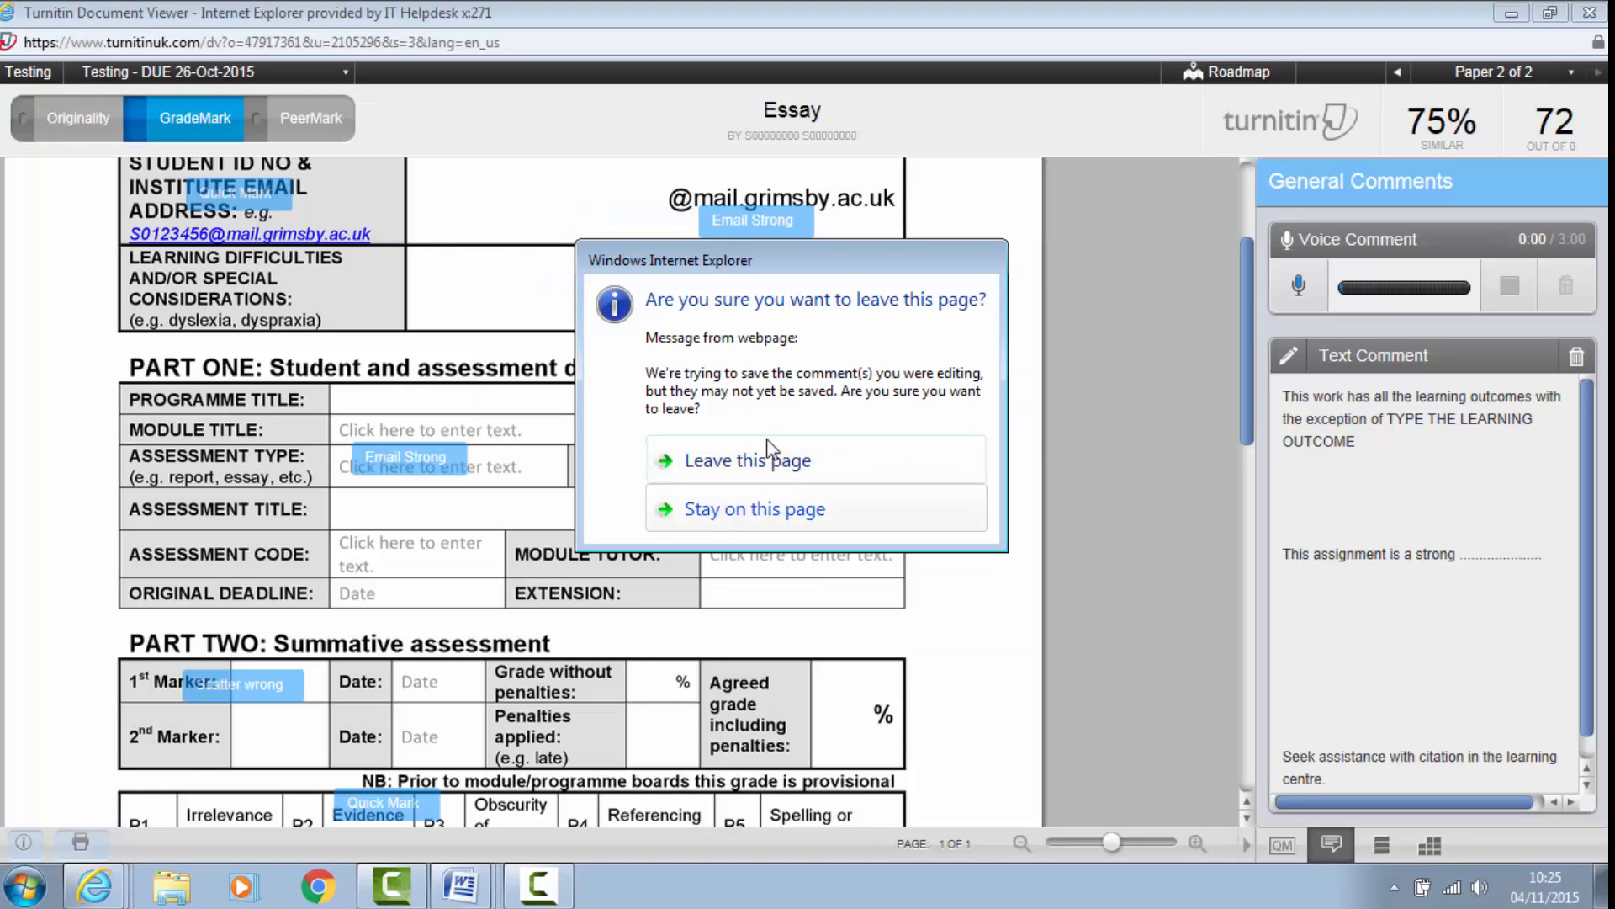
click(724, 460)
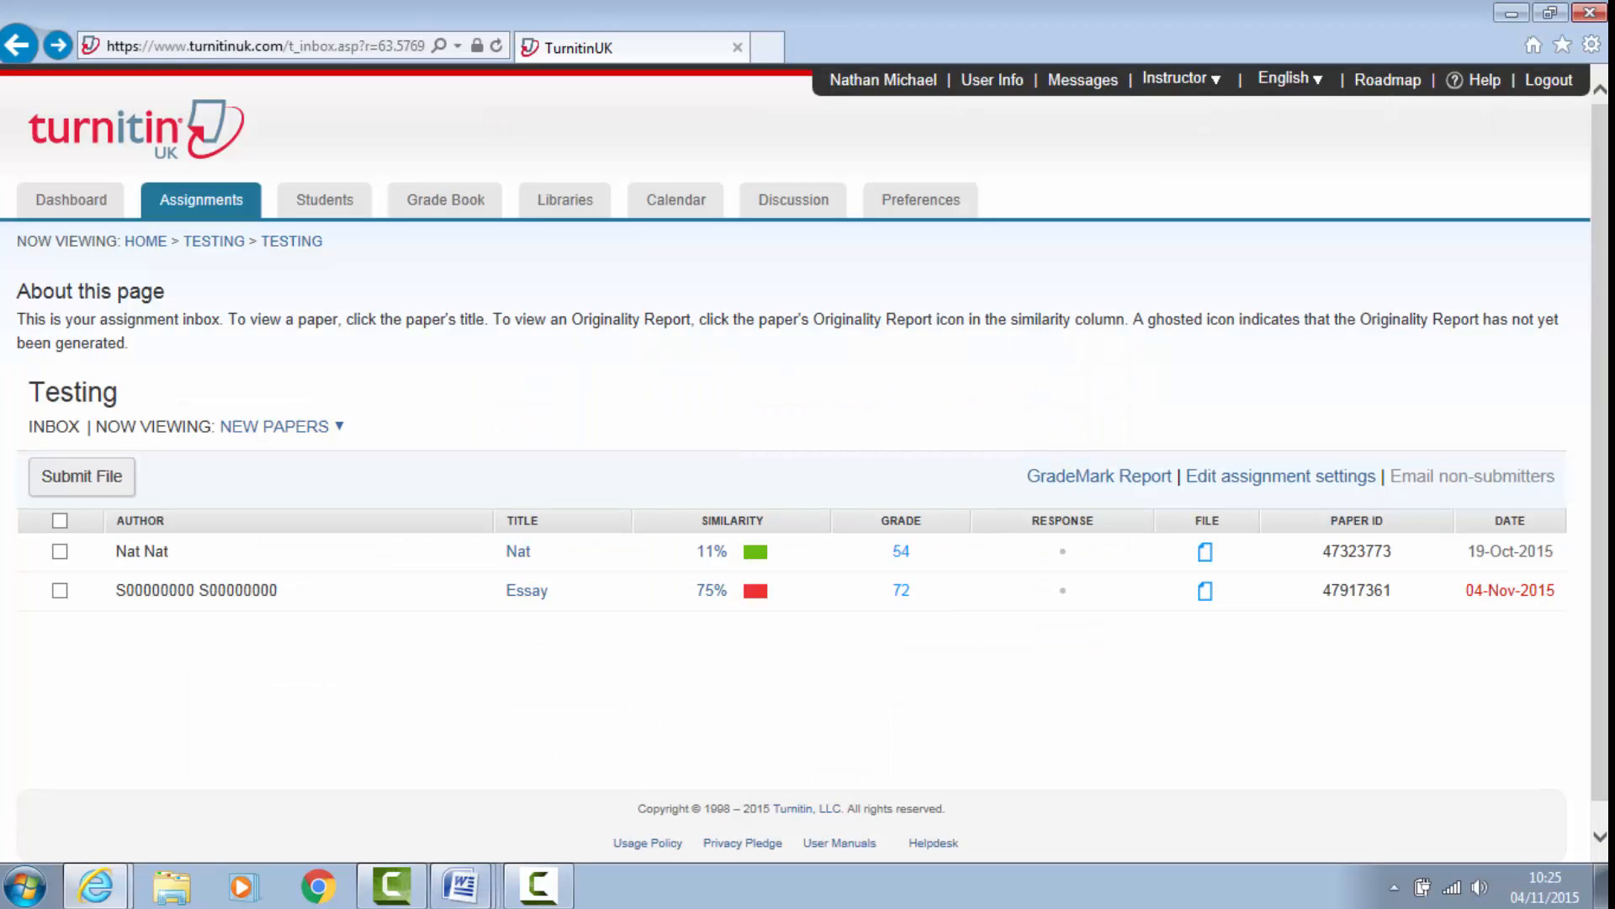
Step: In the Word moderation sheet, enter First Mark 72, Second Mark 34 and Agreed Mark 34 for the student, and look over the signature and comment sections
mouse_move(452, 885)
click(434, 780)
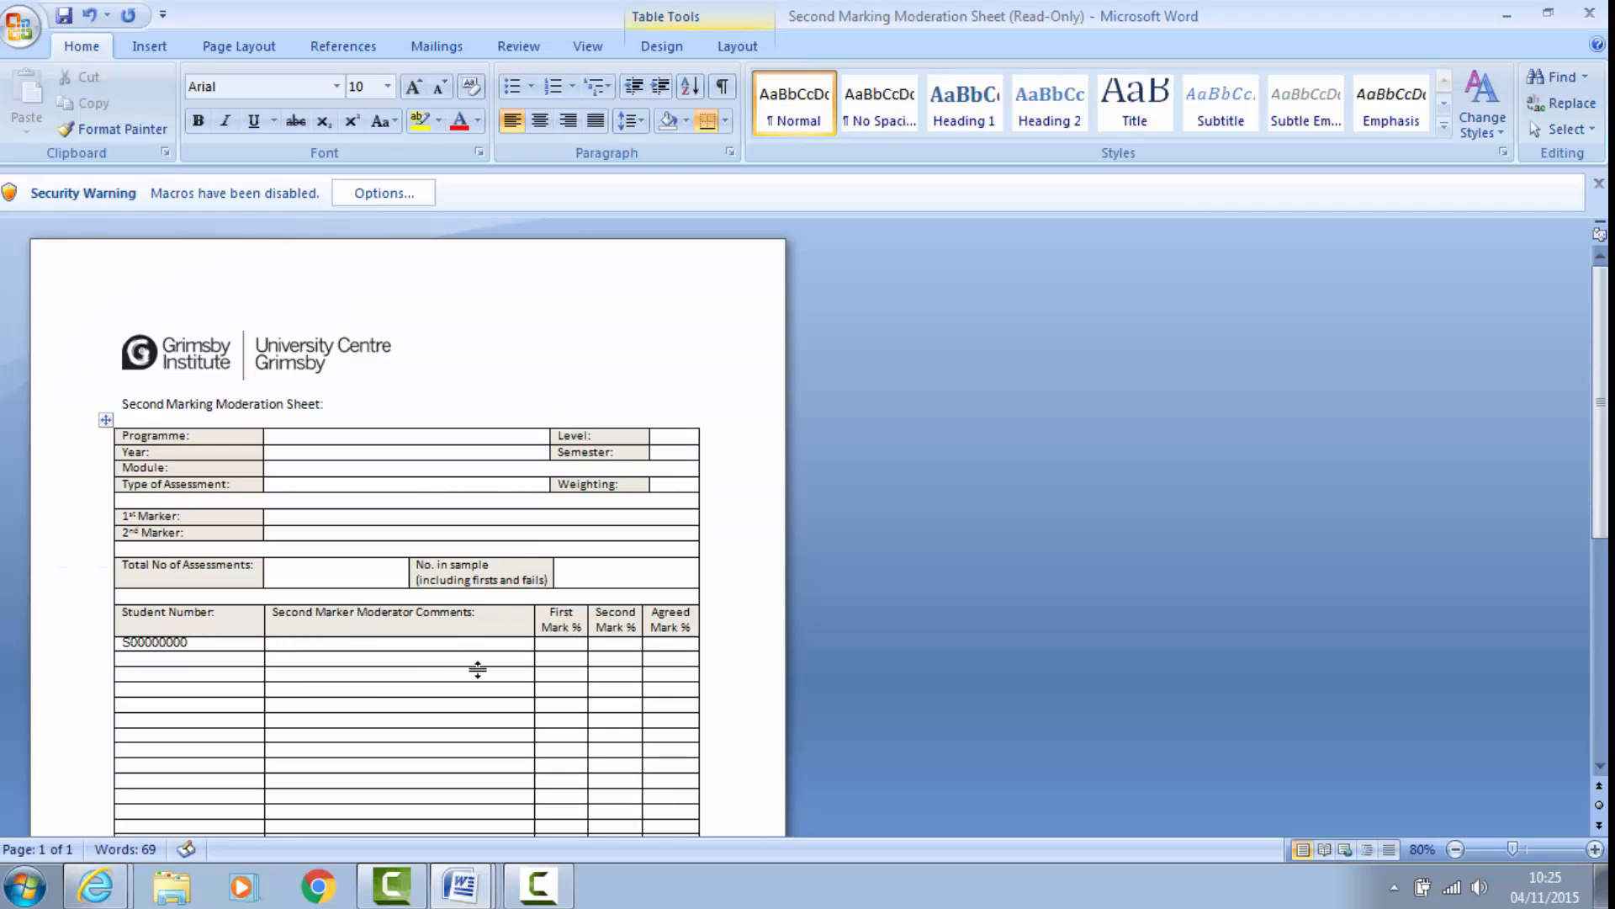
click(489, 649)
click(566, 646)
text(72)
key(Tab)
text(34)
click(682, 643)
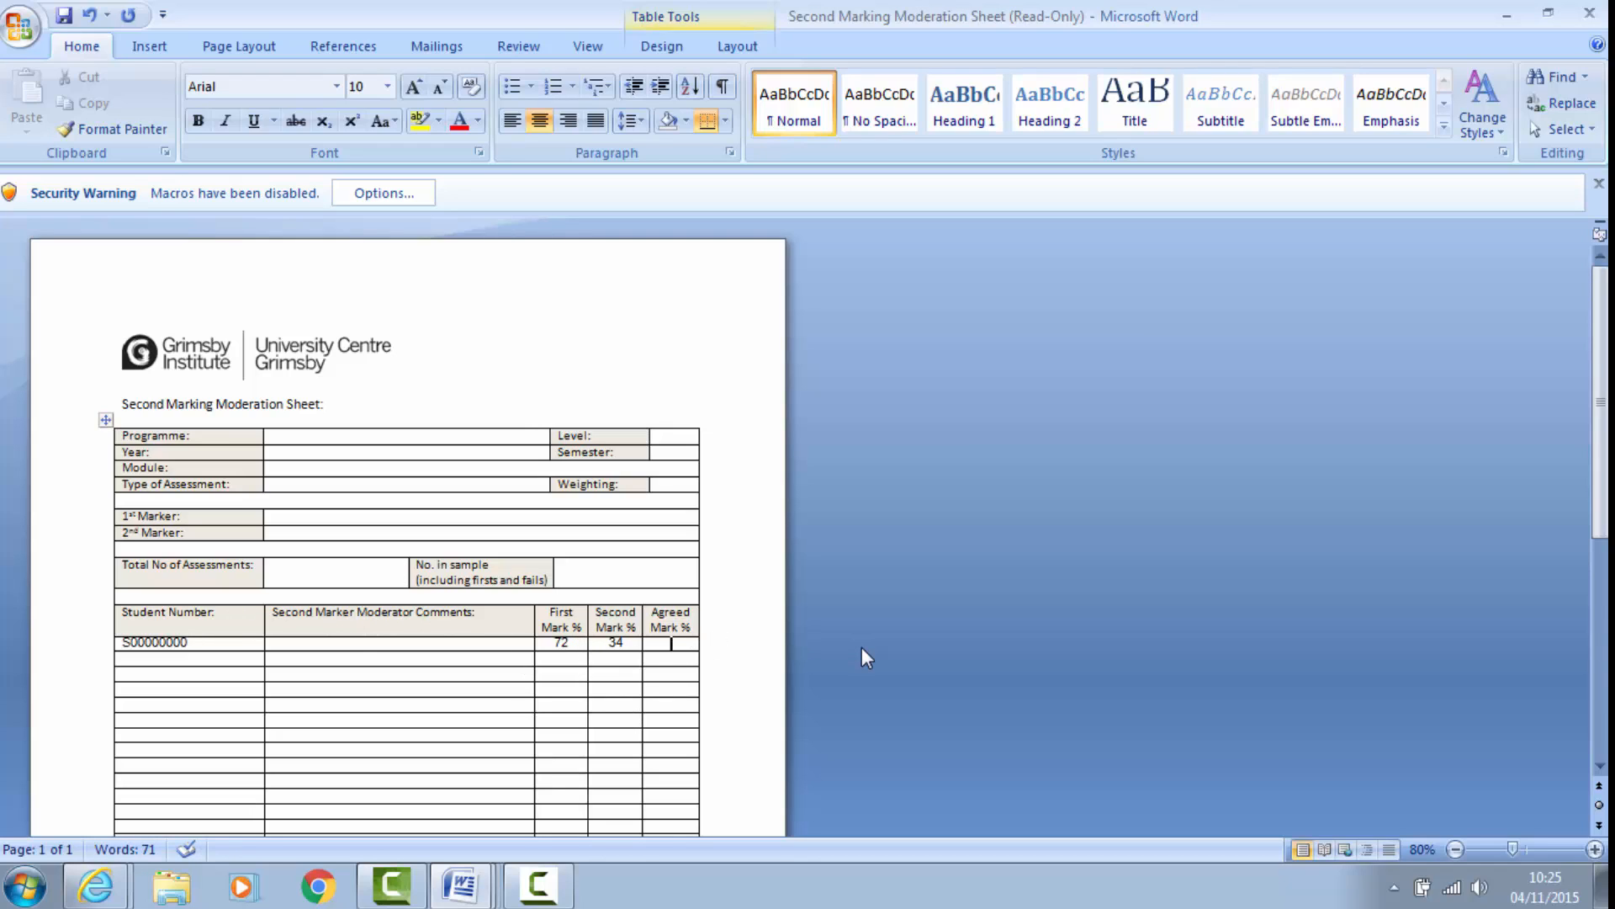
text(34)
scroll(245, 561, down, 4)
scroll(246, 561, down, 2)
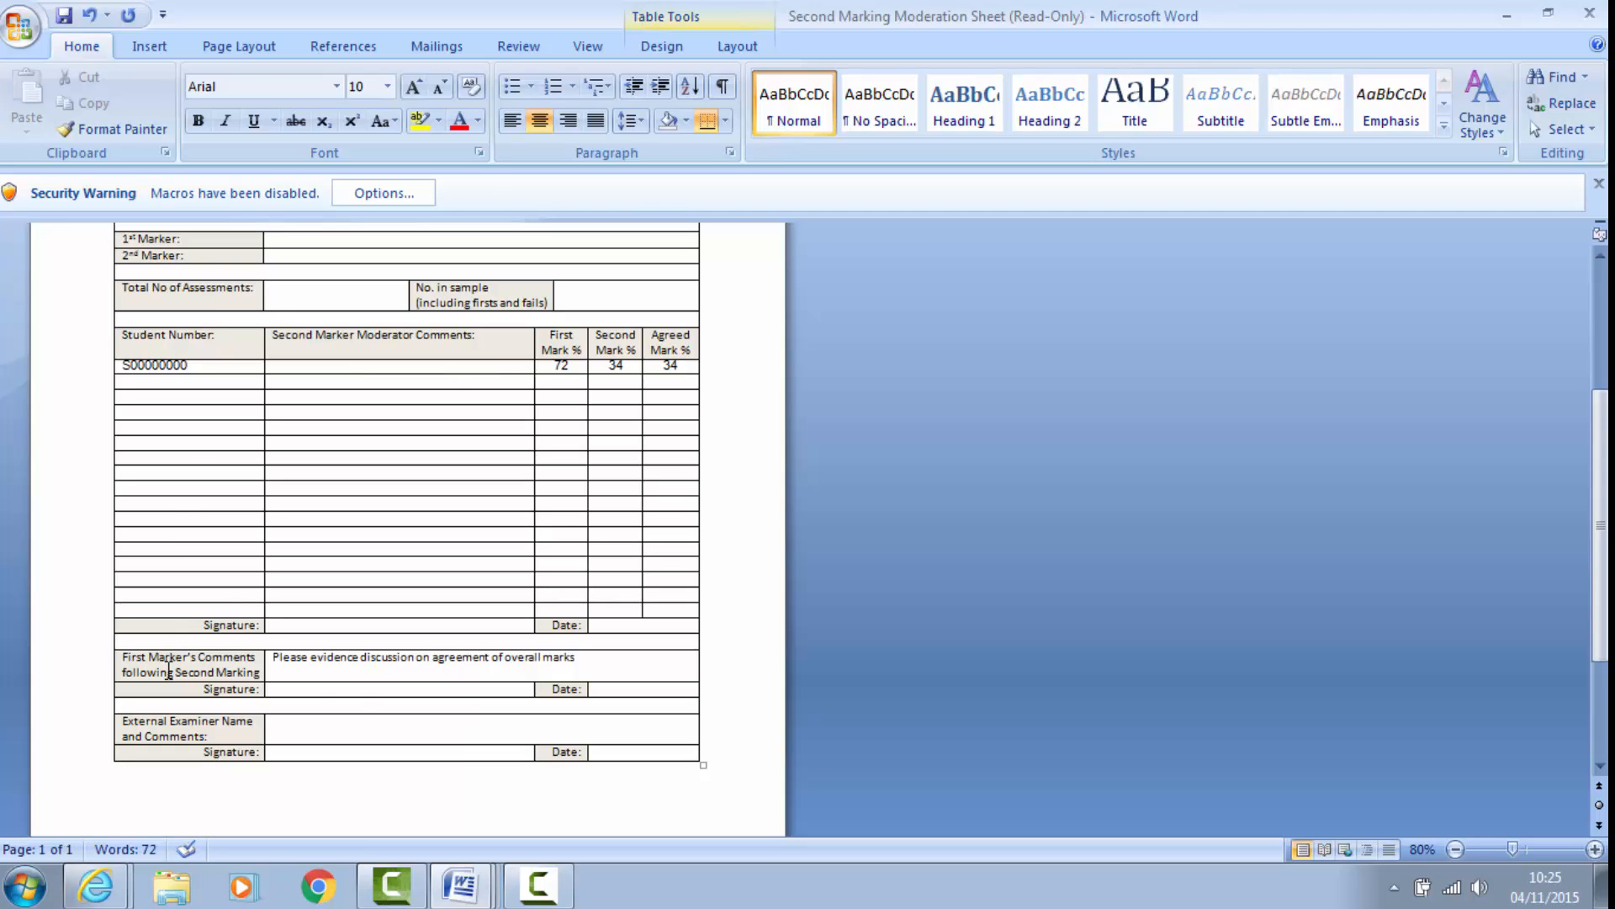
scroll(322, 572, down, 3)
scroll(317, 587, up, 5)
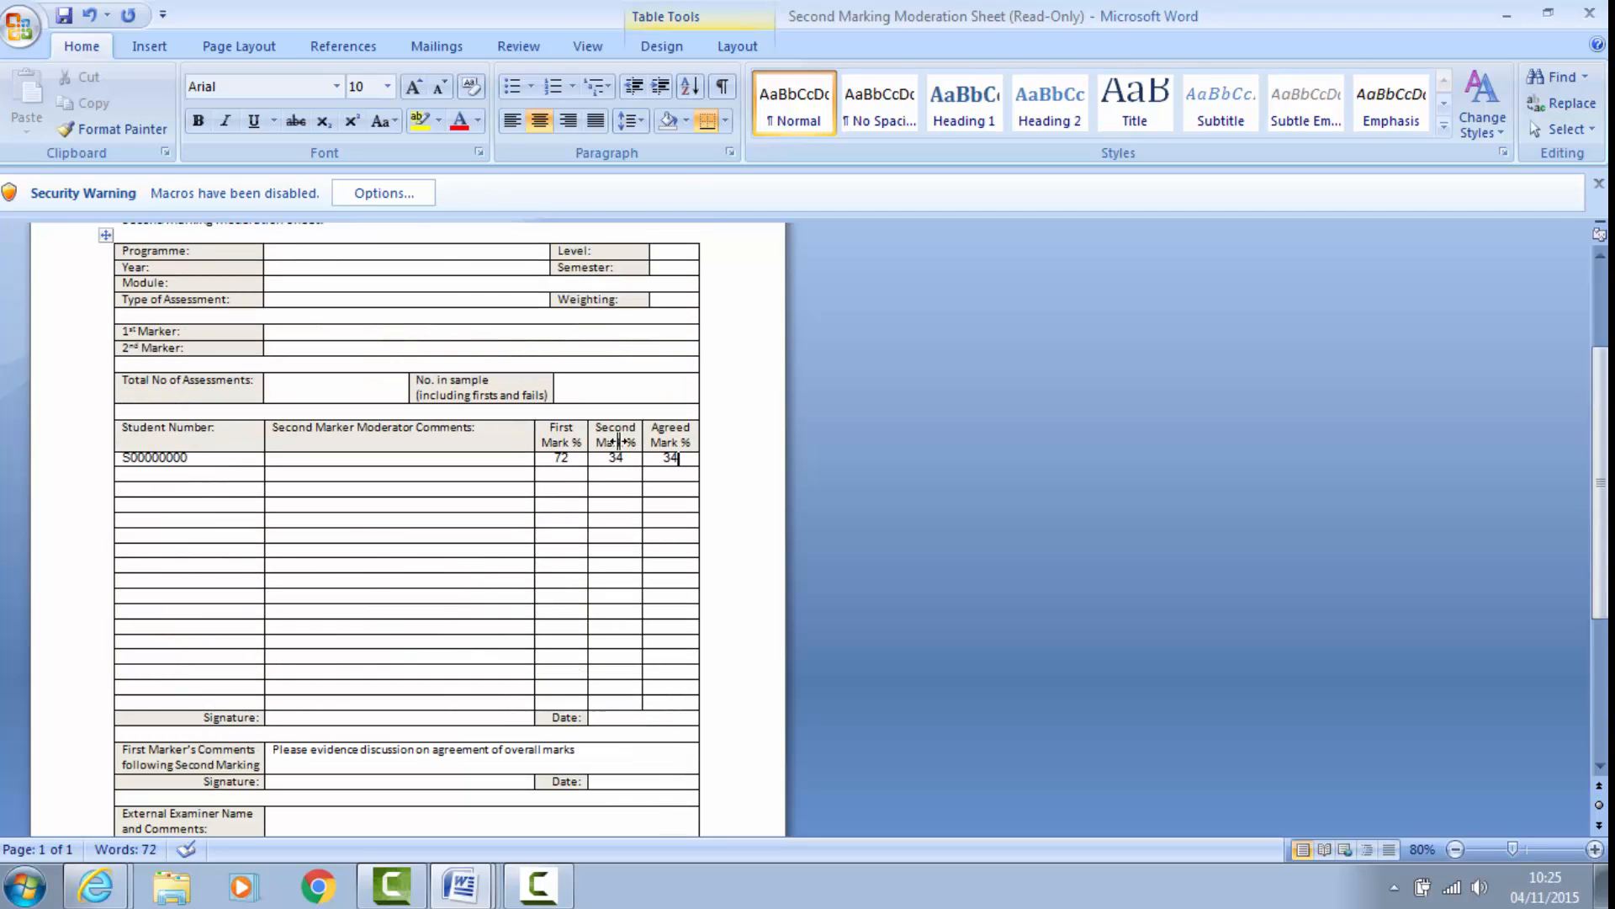
scroll(380, 594, up, 2)
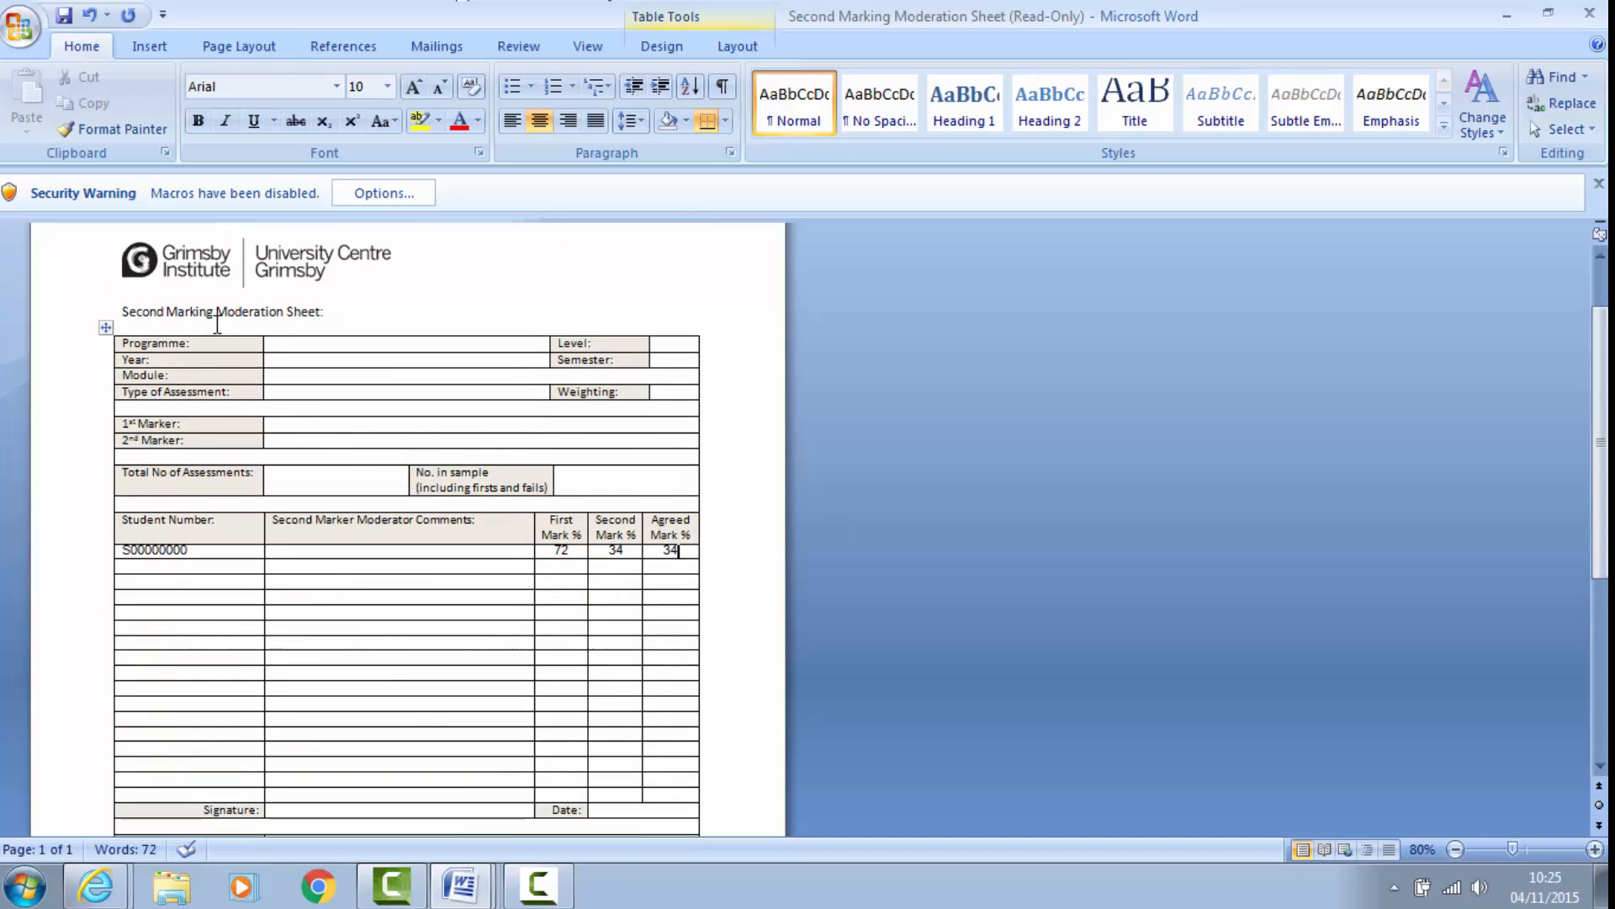
Step: Return to the Turnitin inbox, reopen the Essay paper and set its grade to 34
click(1506, 16)
click(897, 594)
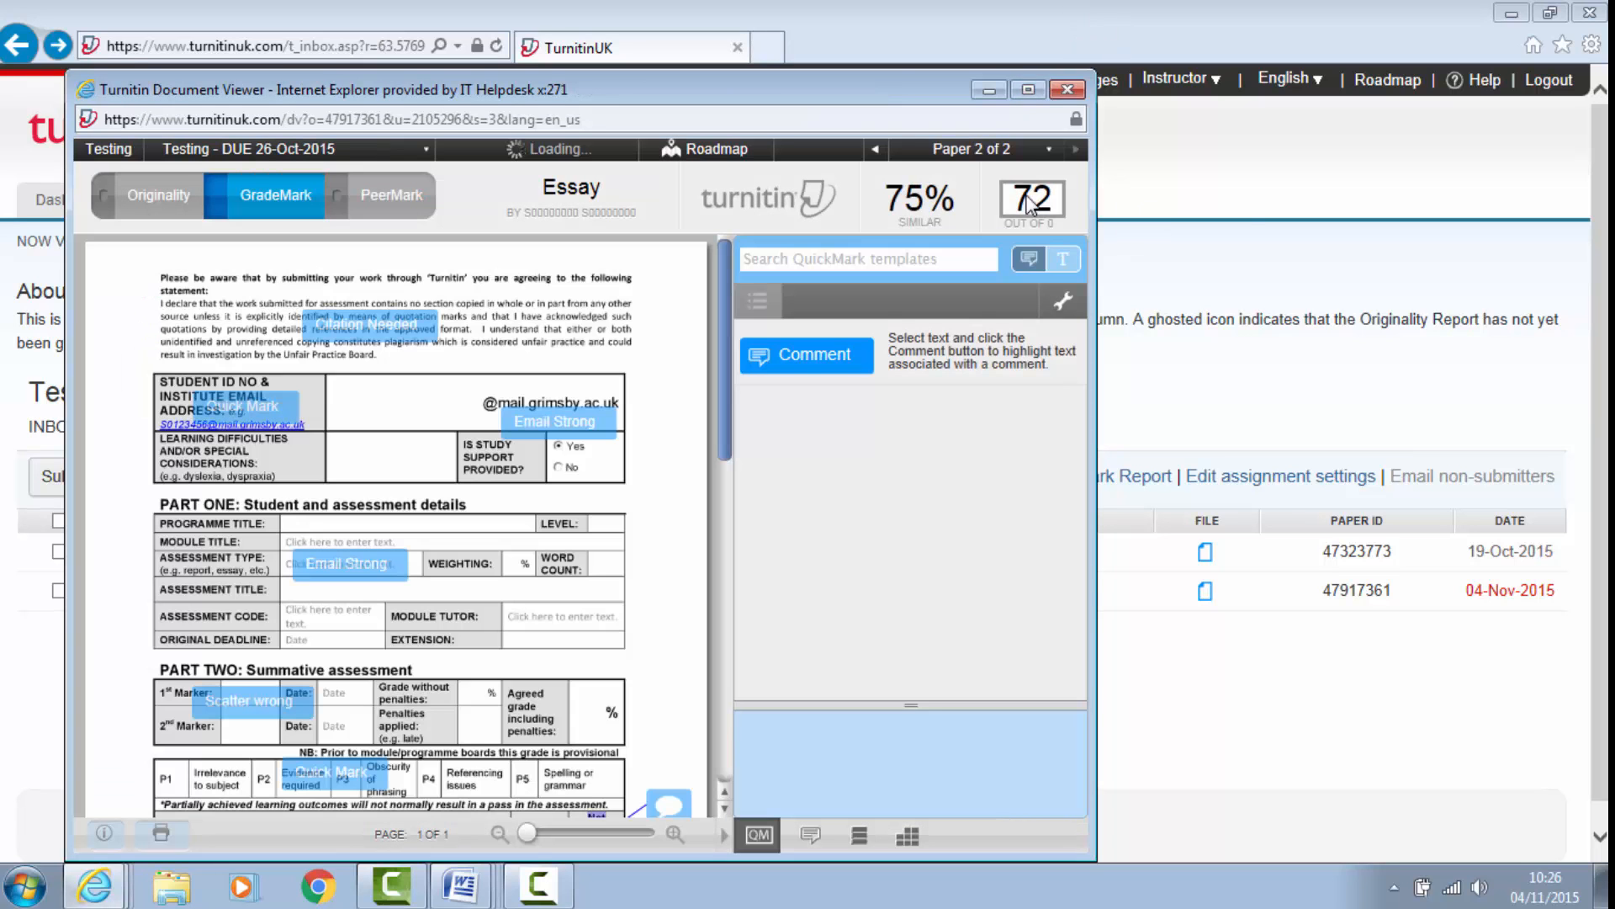
text(34)
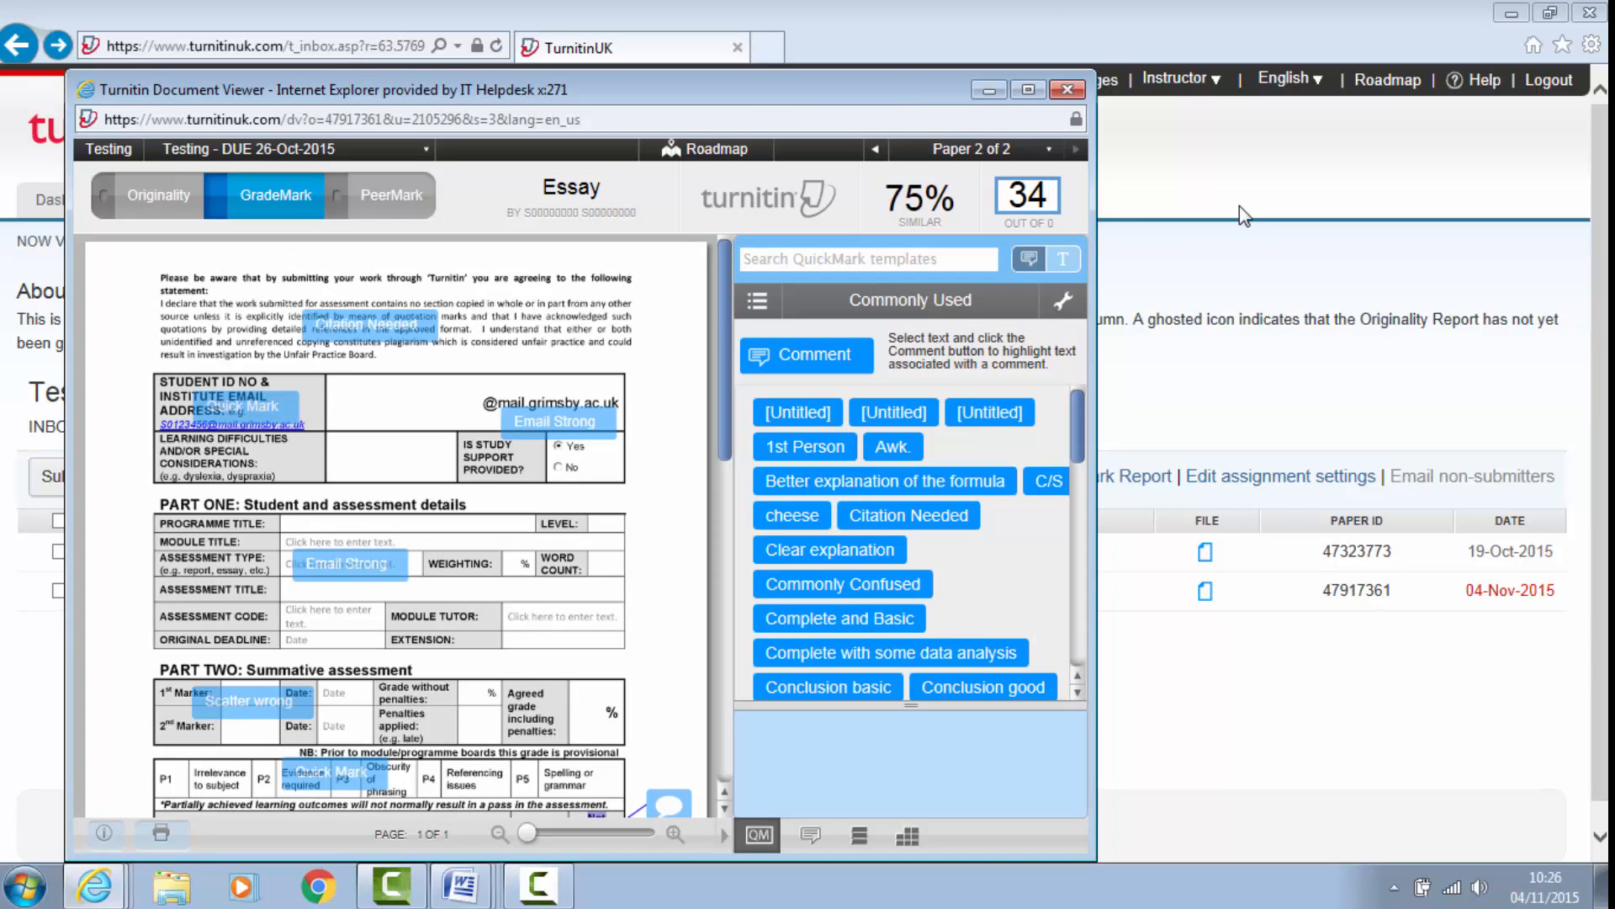
key(Return)
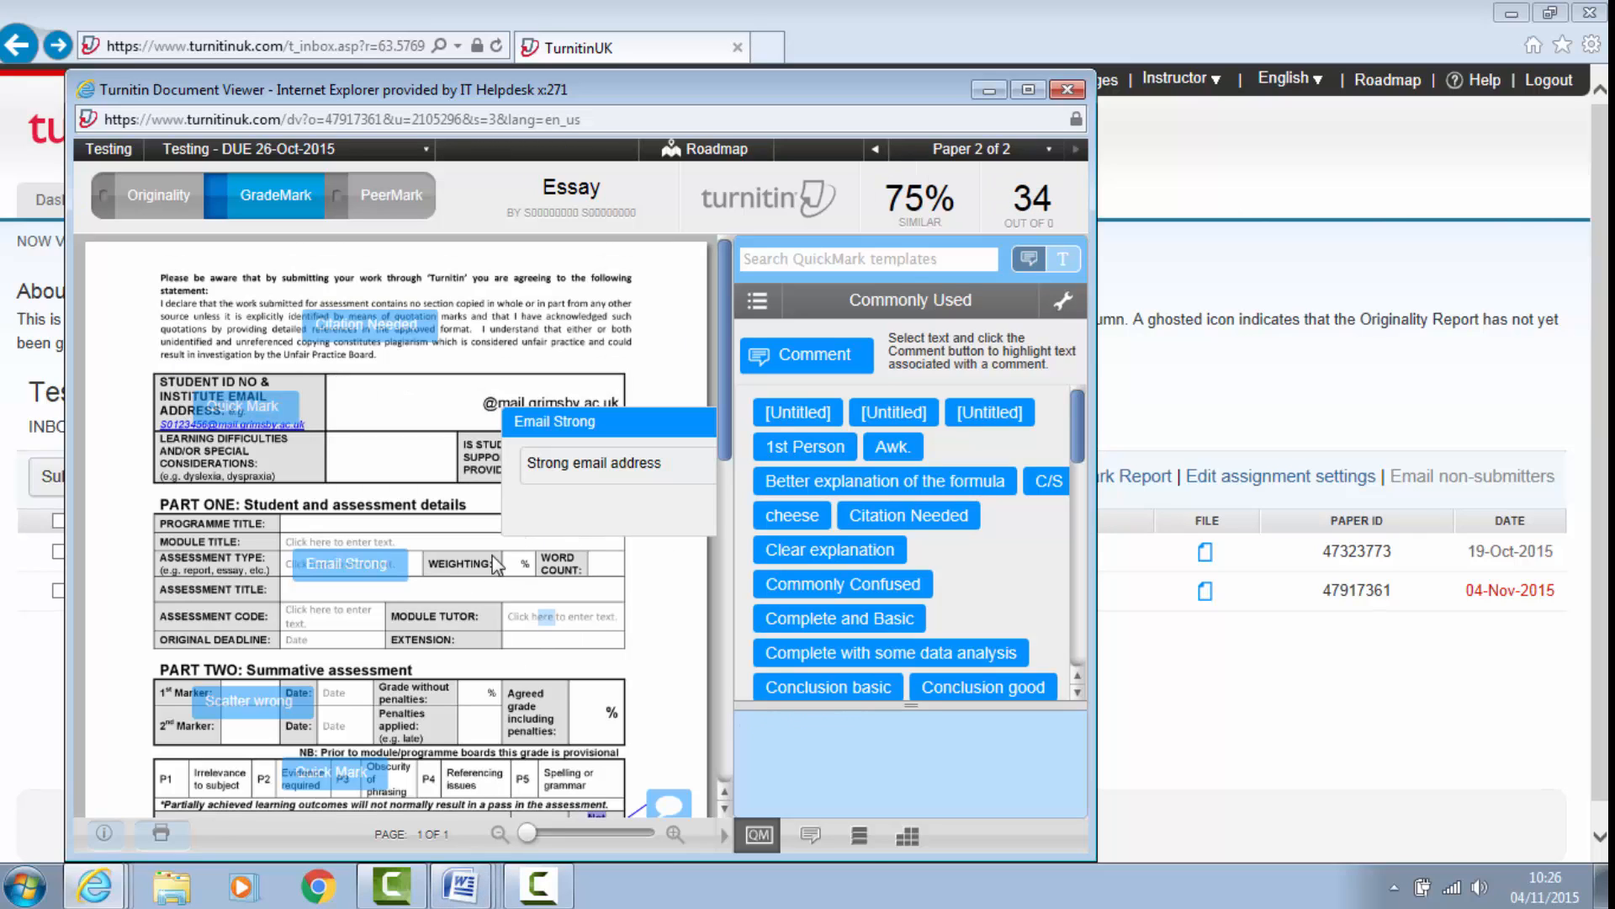
Step: Open the Essay paper's general text comment for editing and read through its full wording
click(829, 837)
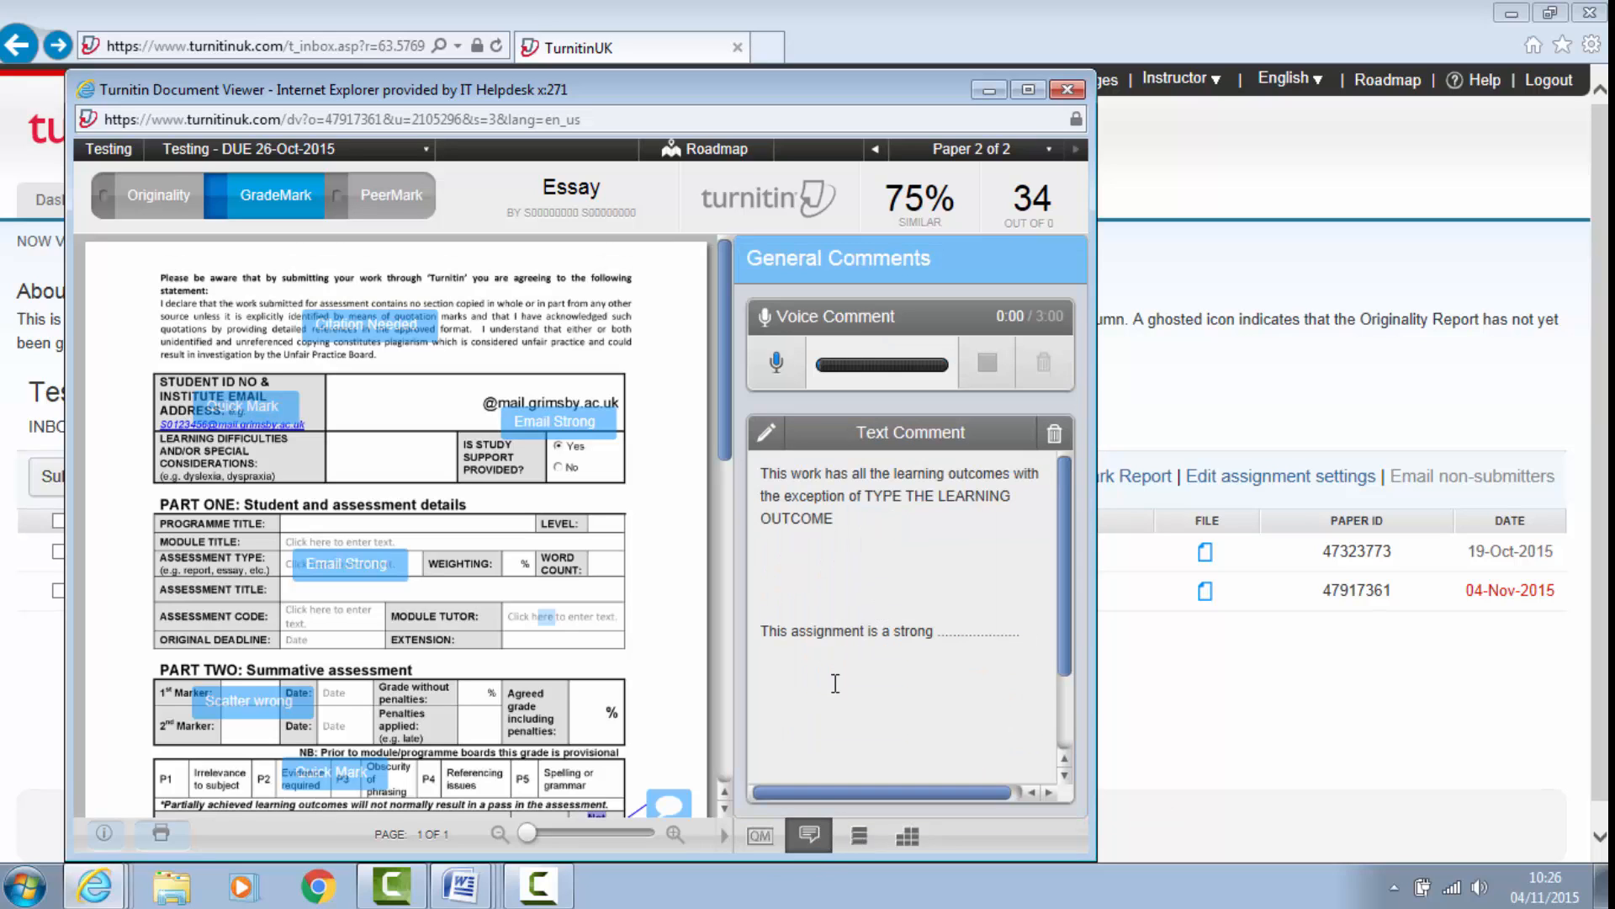
click(935, 637)
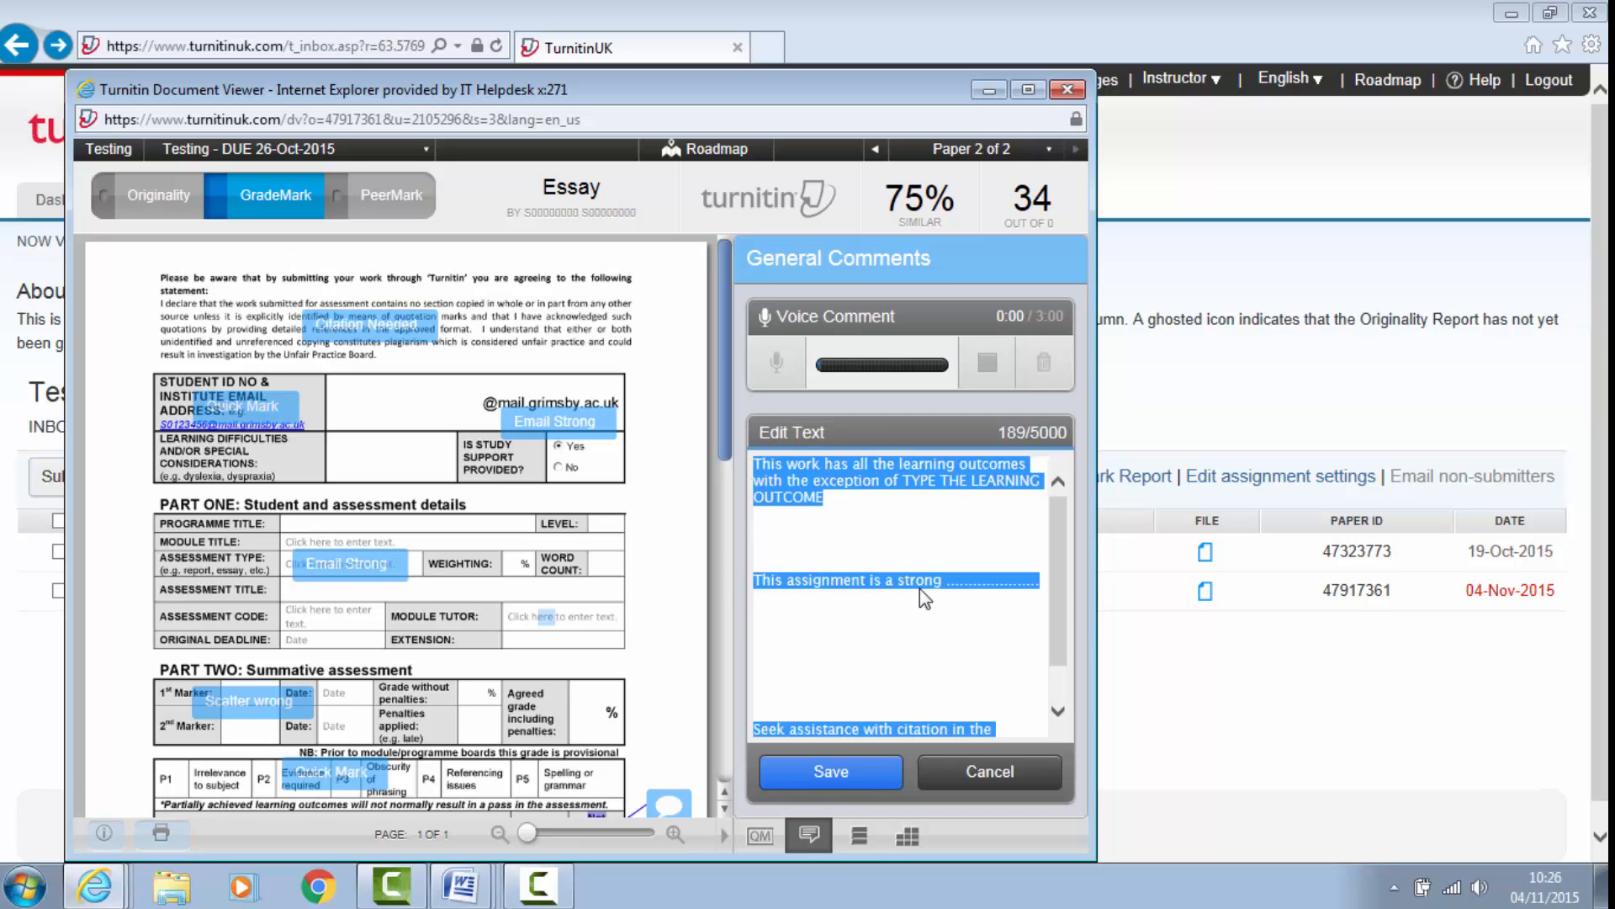
click(934, 587)
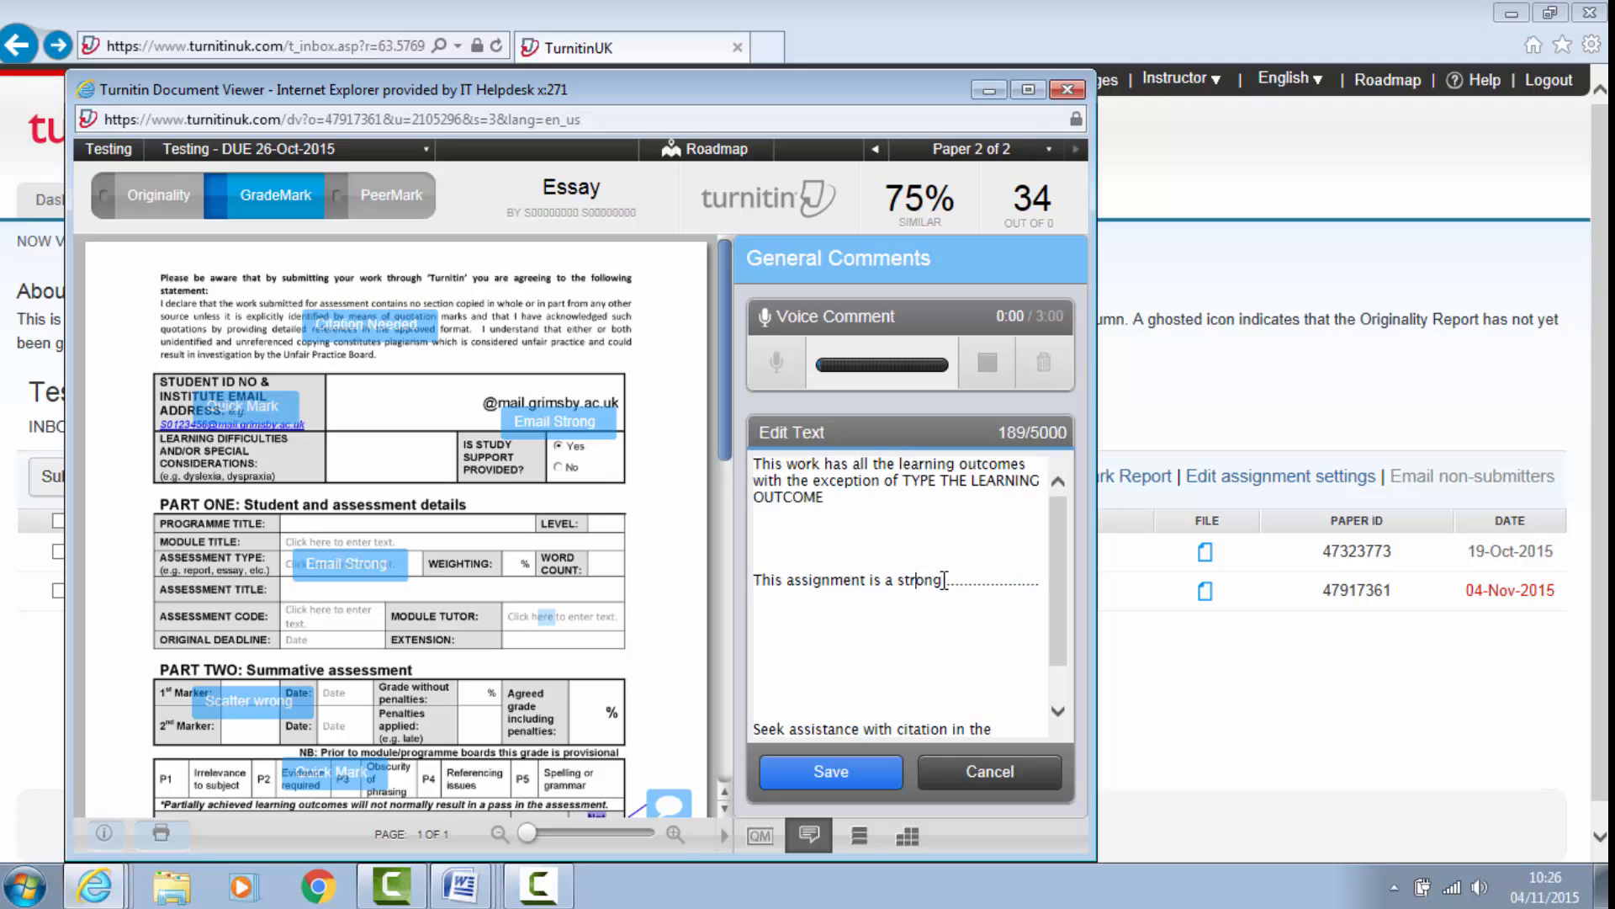
scroll(815, 650, down, 1)
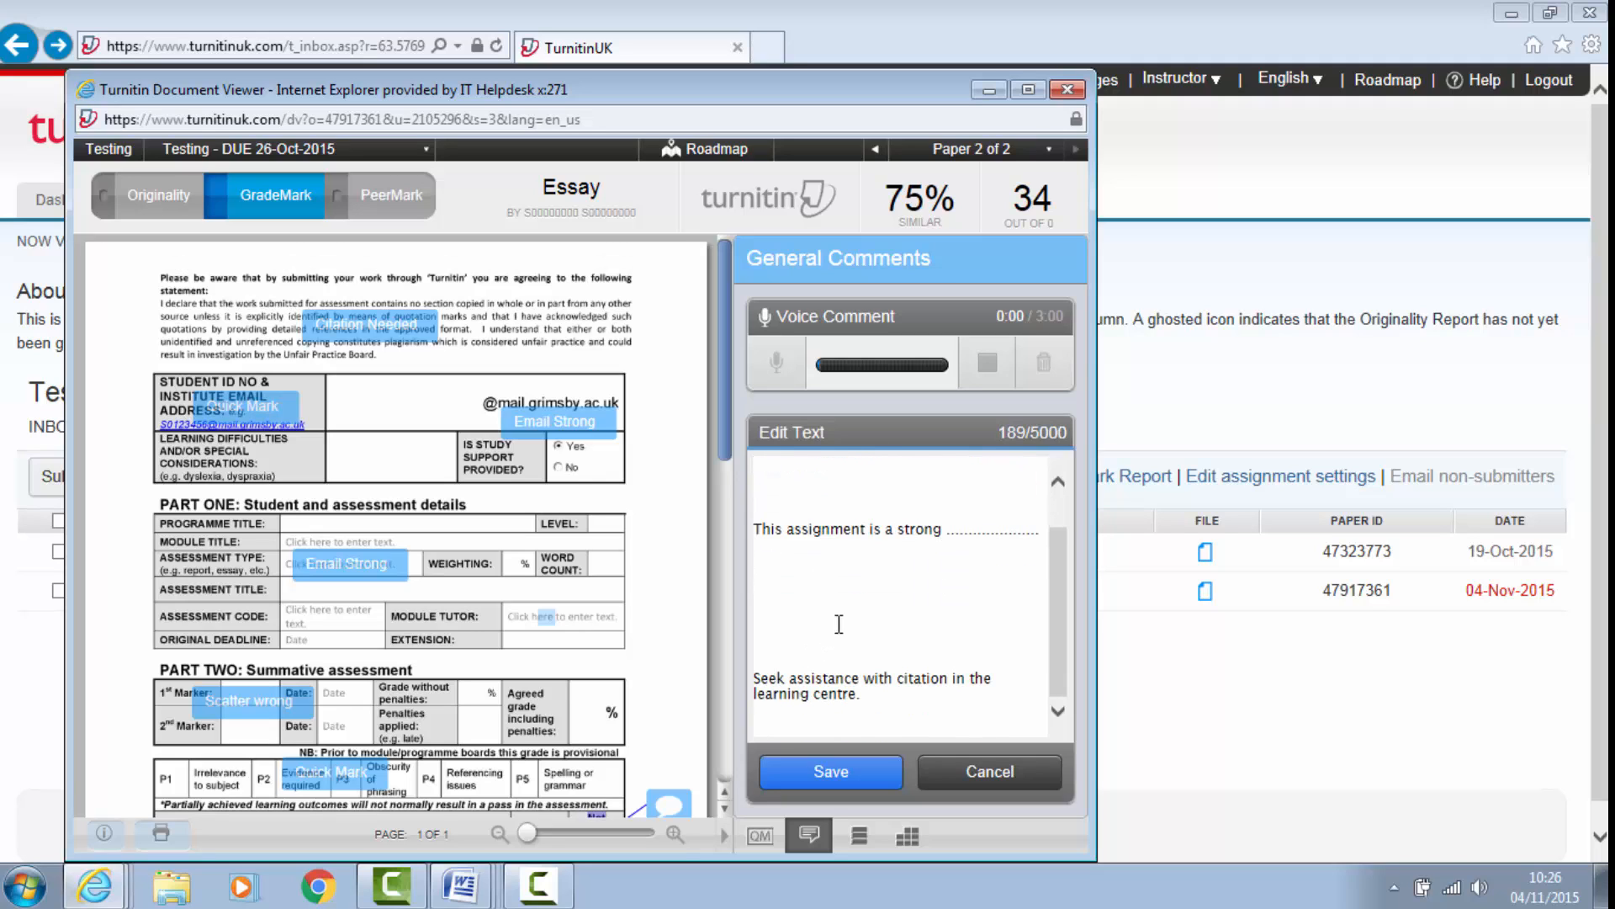
scroll(838, 624, up, 1)
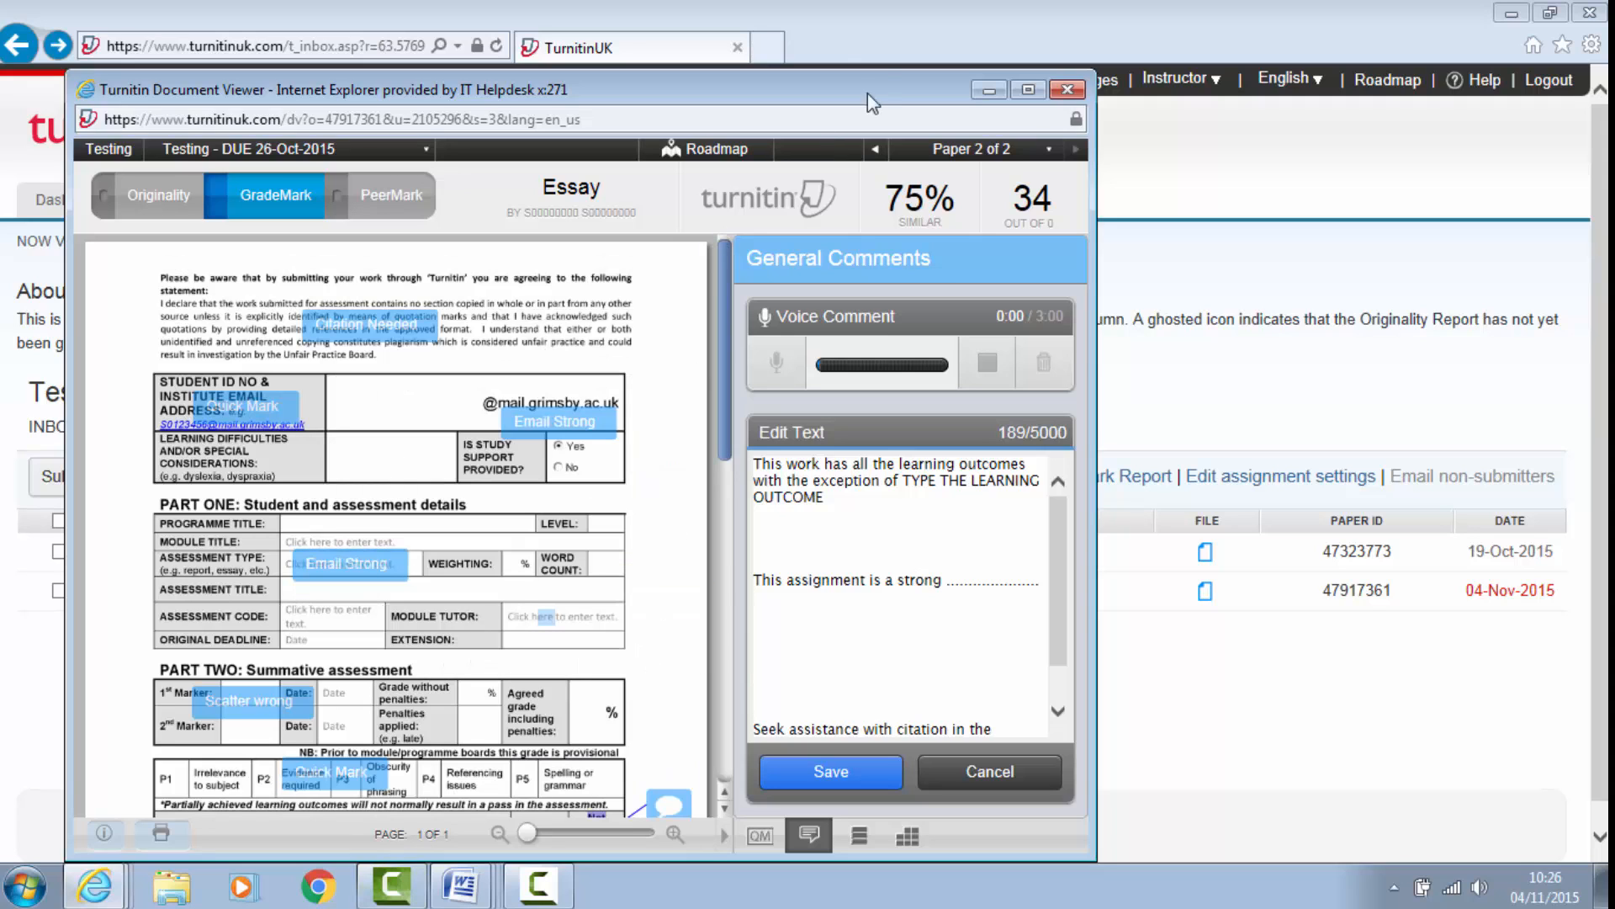
Step: Close the Essay paper, check its grade in the Testing inbox, and return to the class homepage
click(1067, 89)
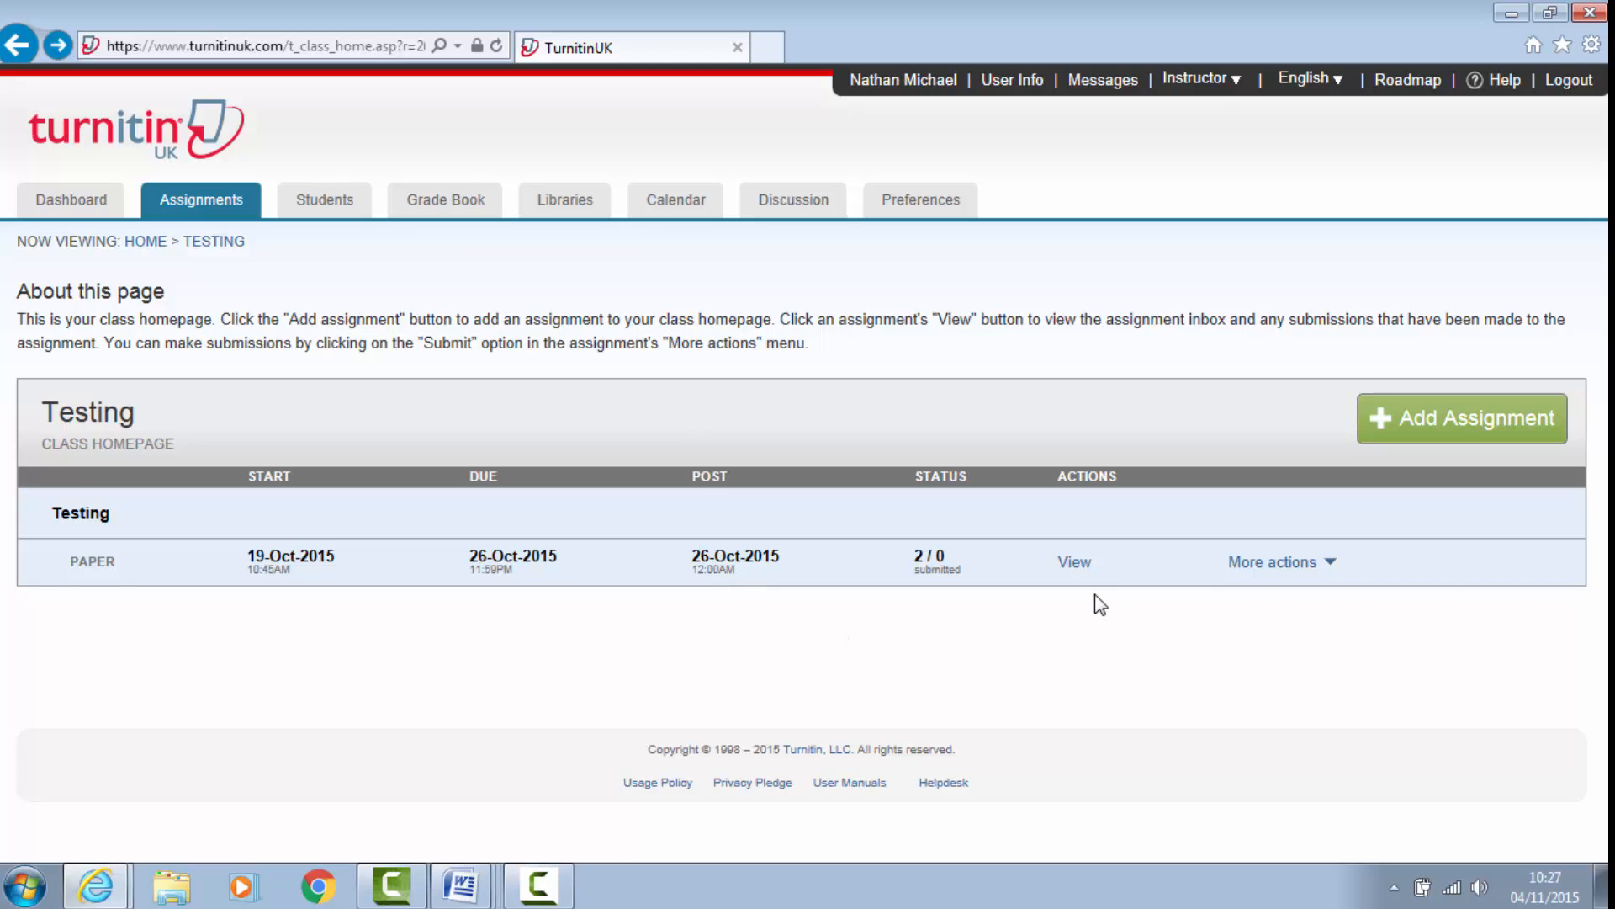
click(1066, 569)
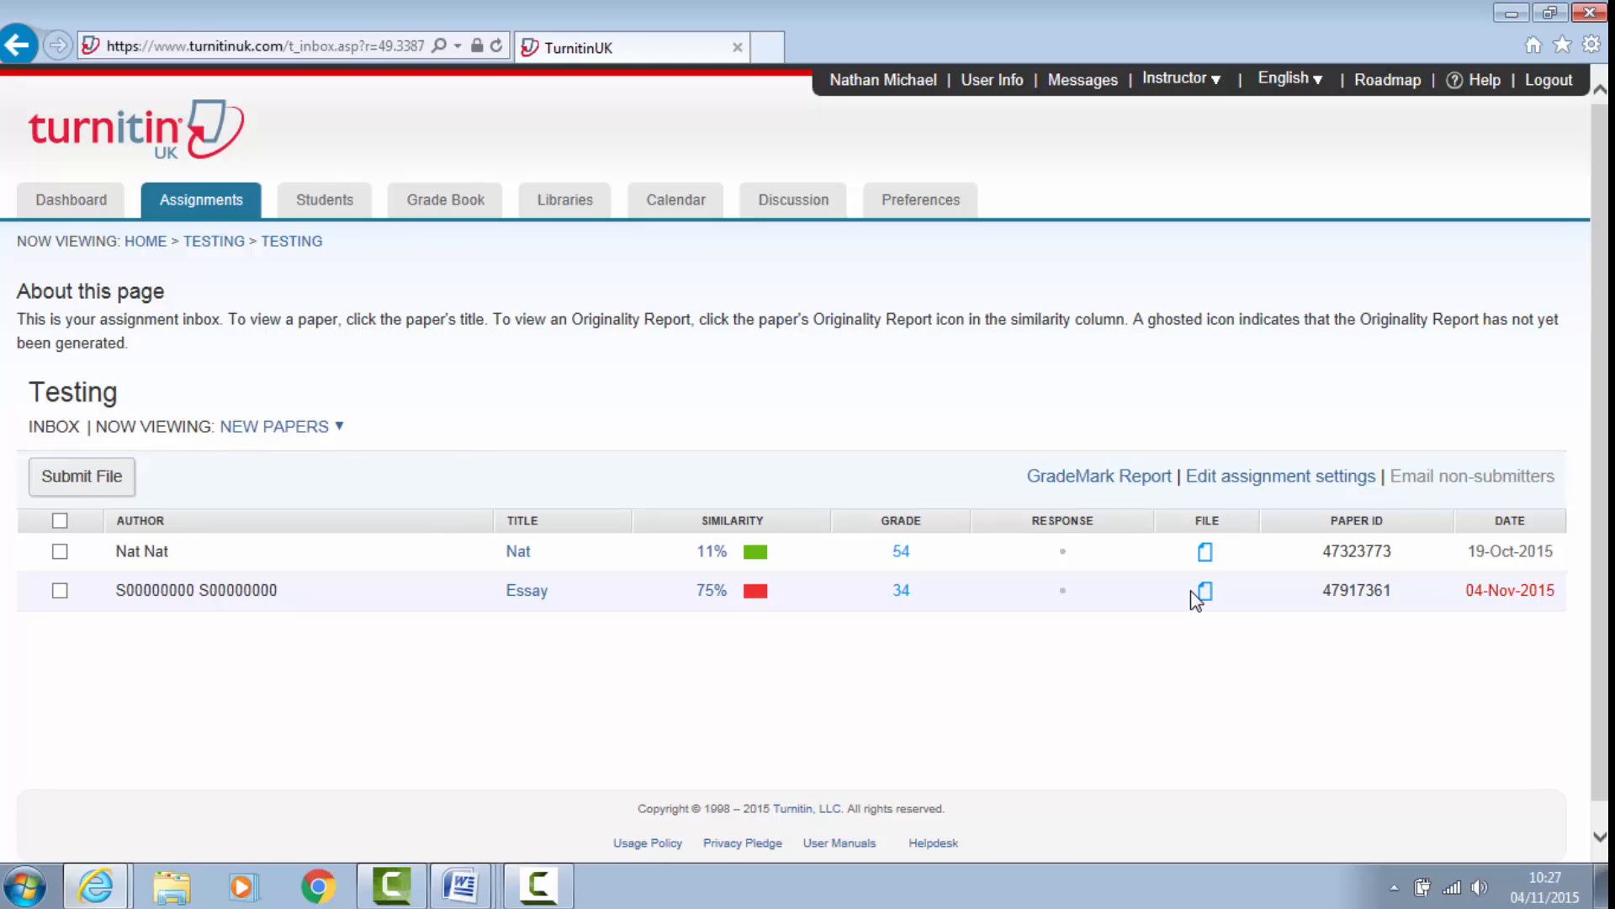
click(19, 44)
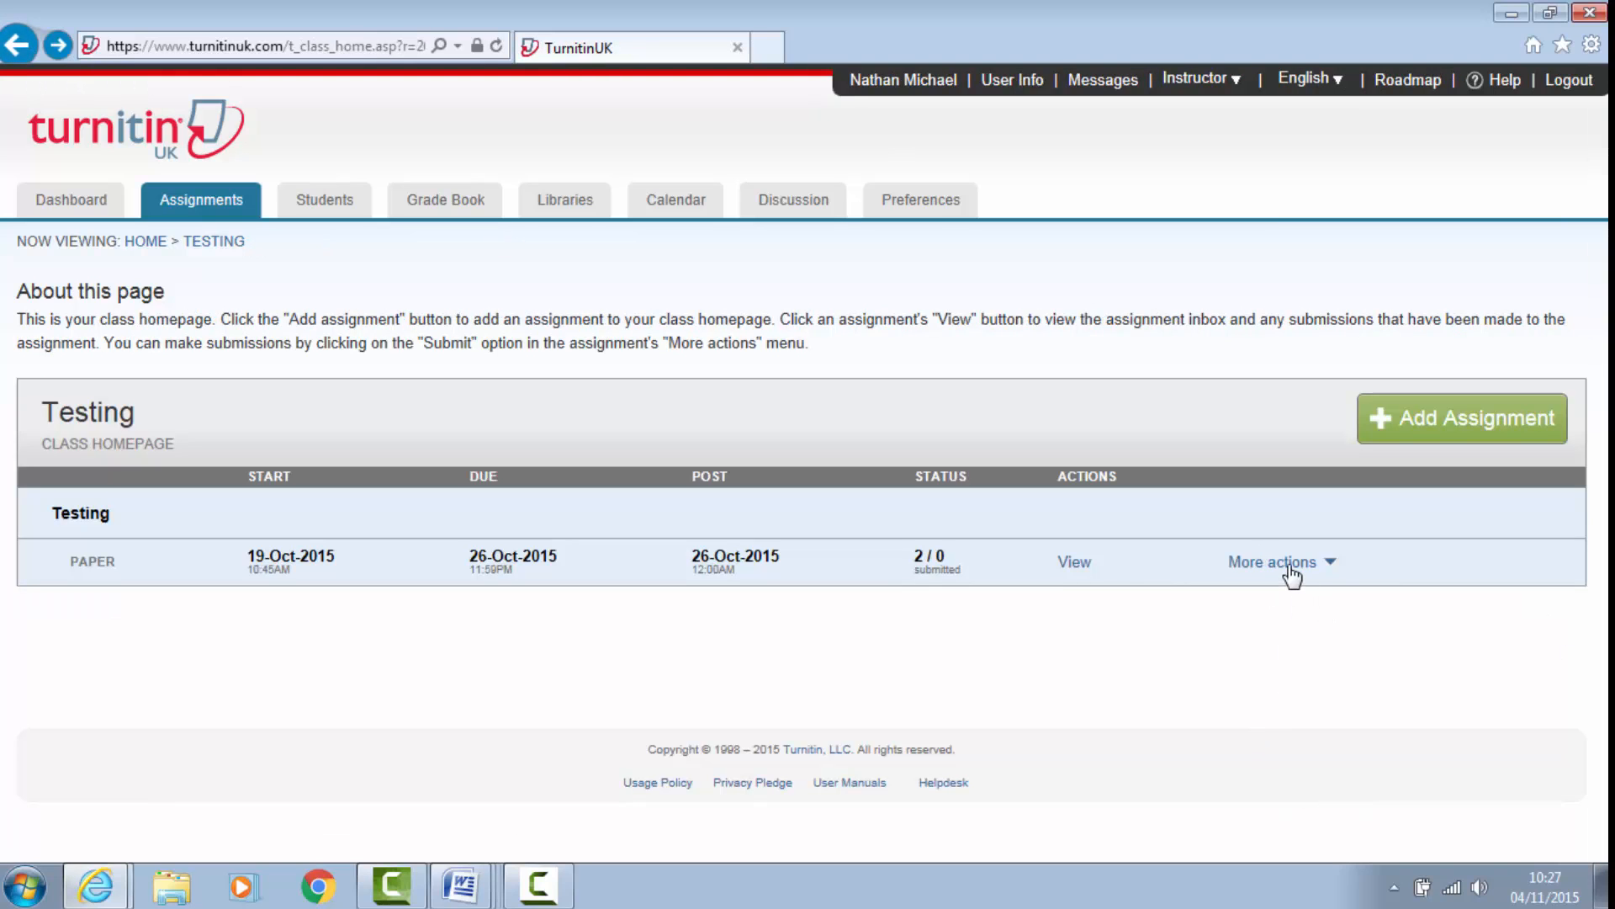
Step: Set the Testing assignment's post date to 04-Nov-2015 and submit the updated settings
click(1291, 572)
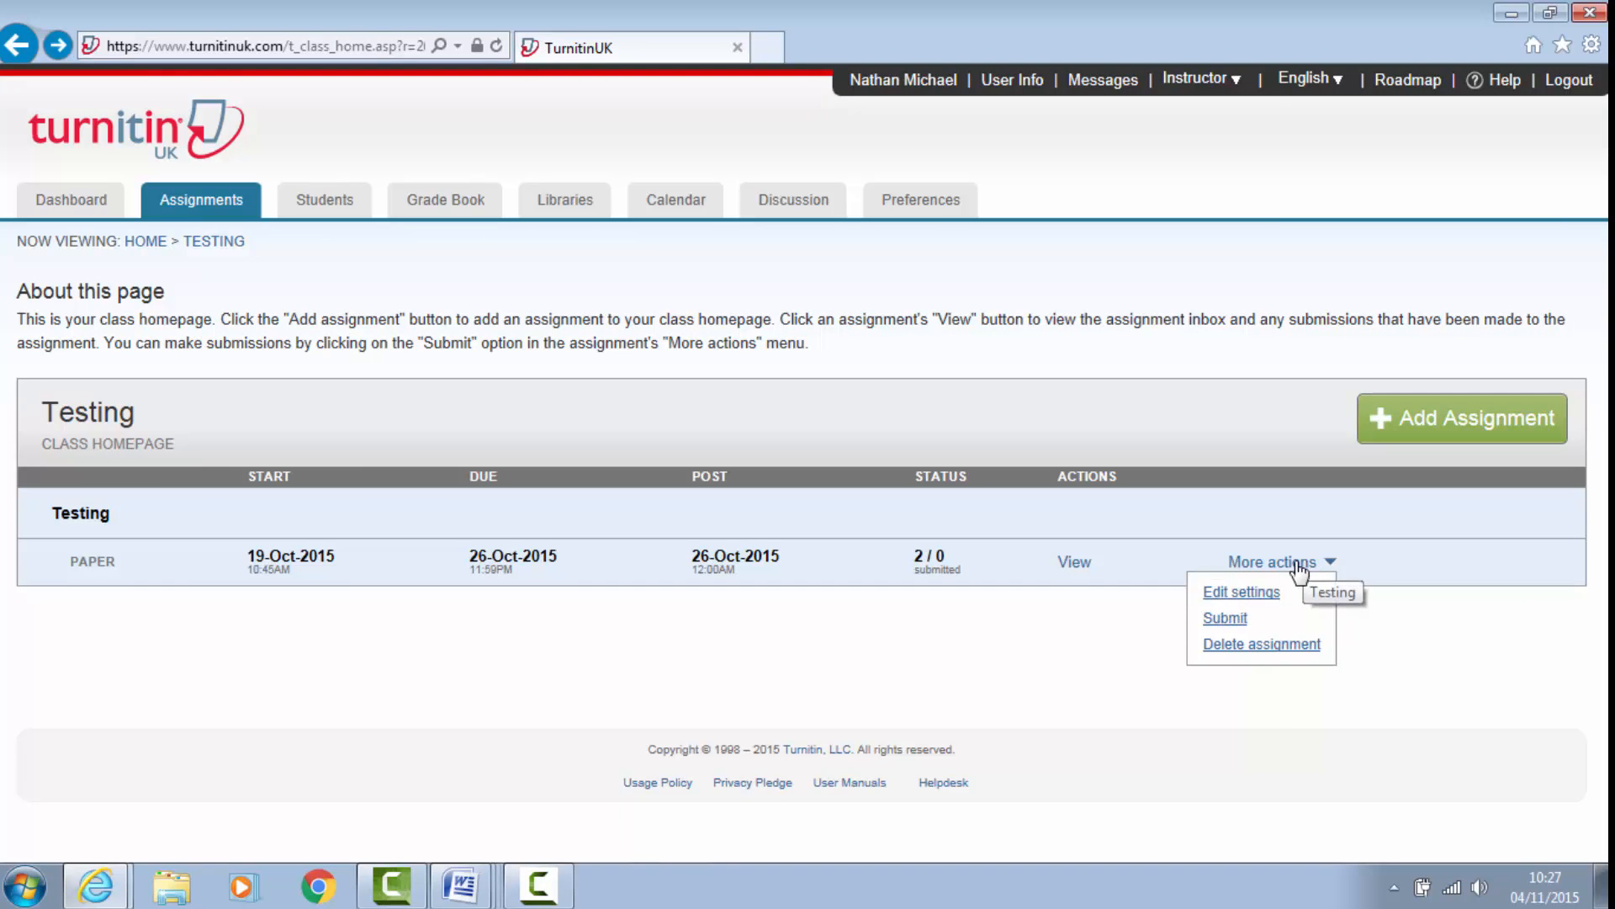
click(1260, 594)
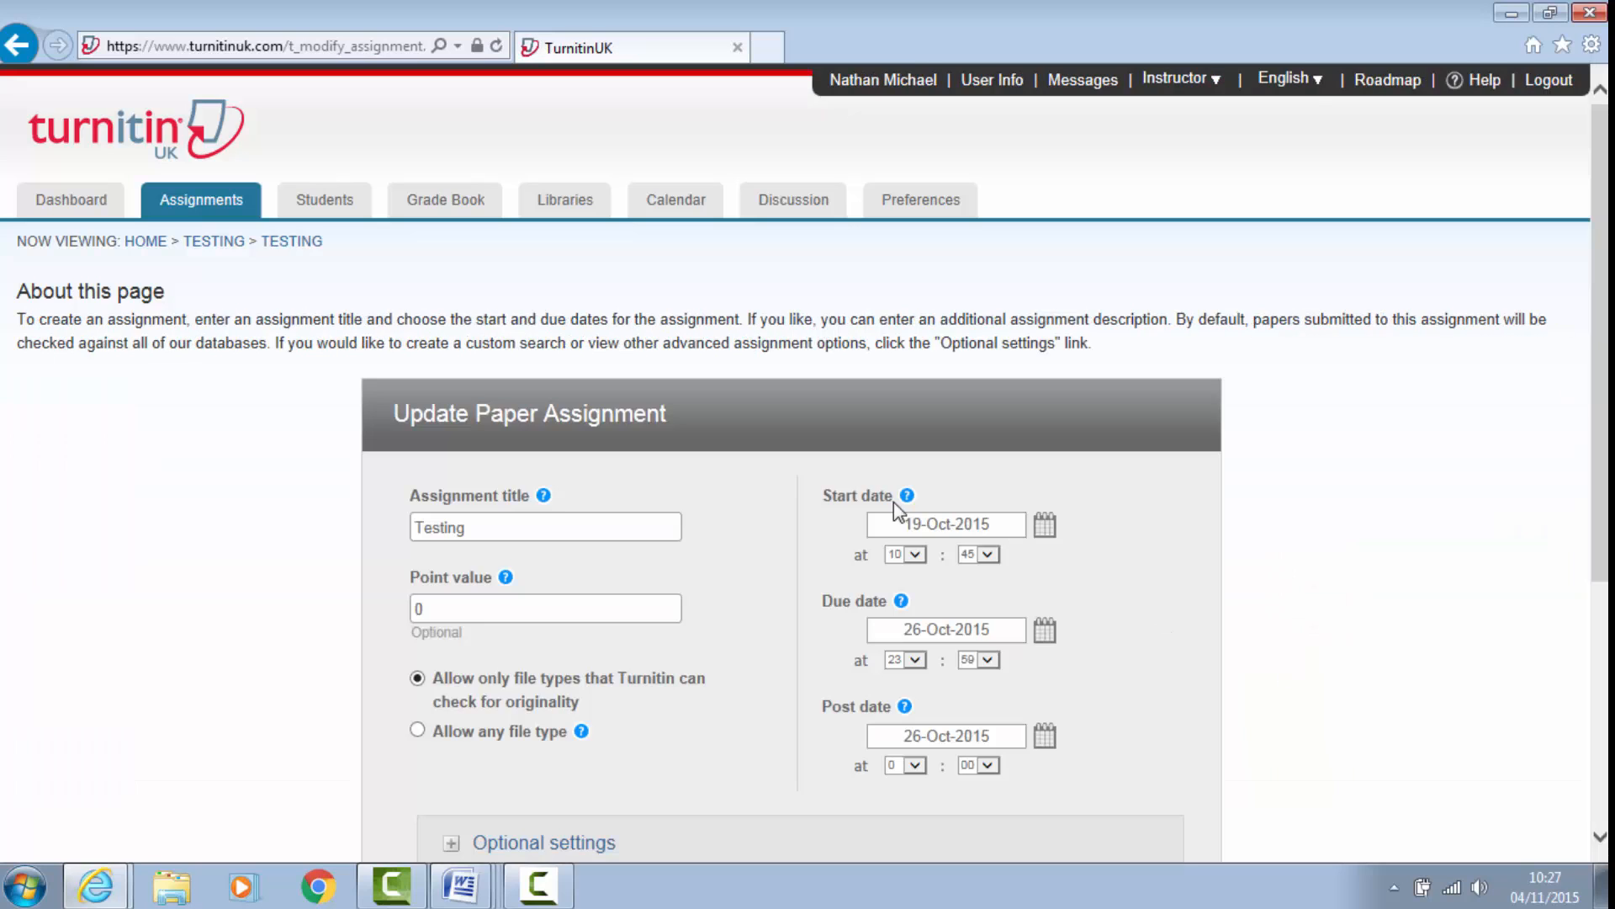
scroll(678, 607, down, 4)
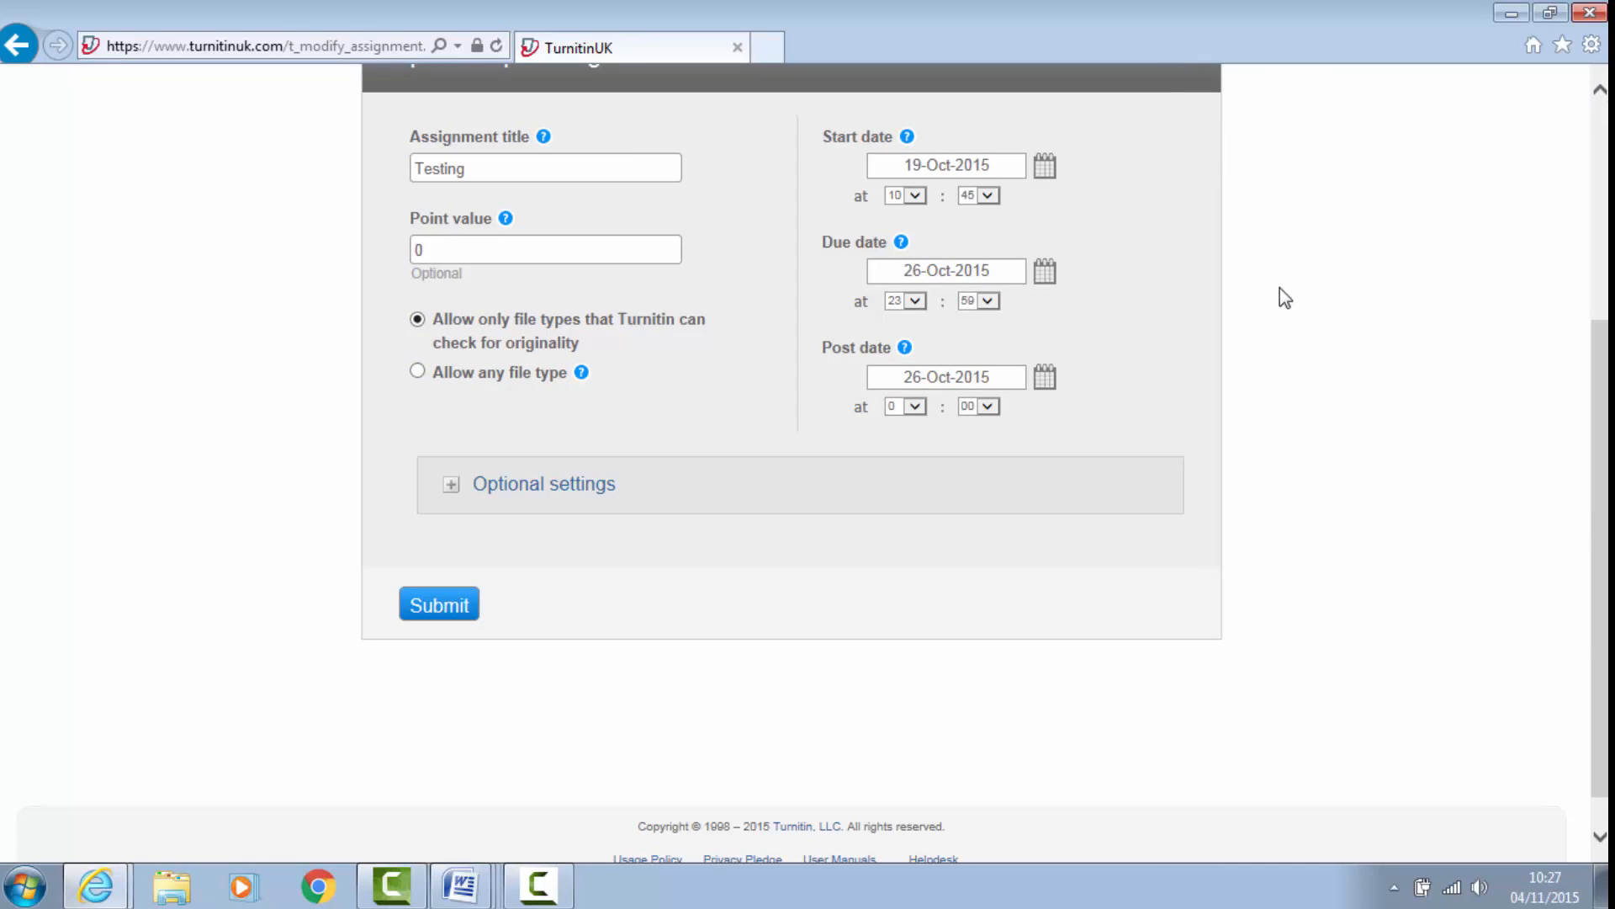
click(1047, 380)
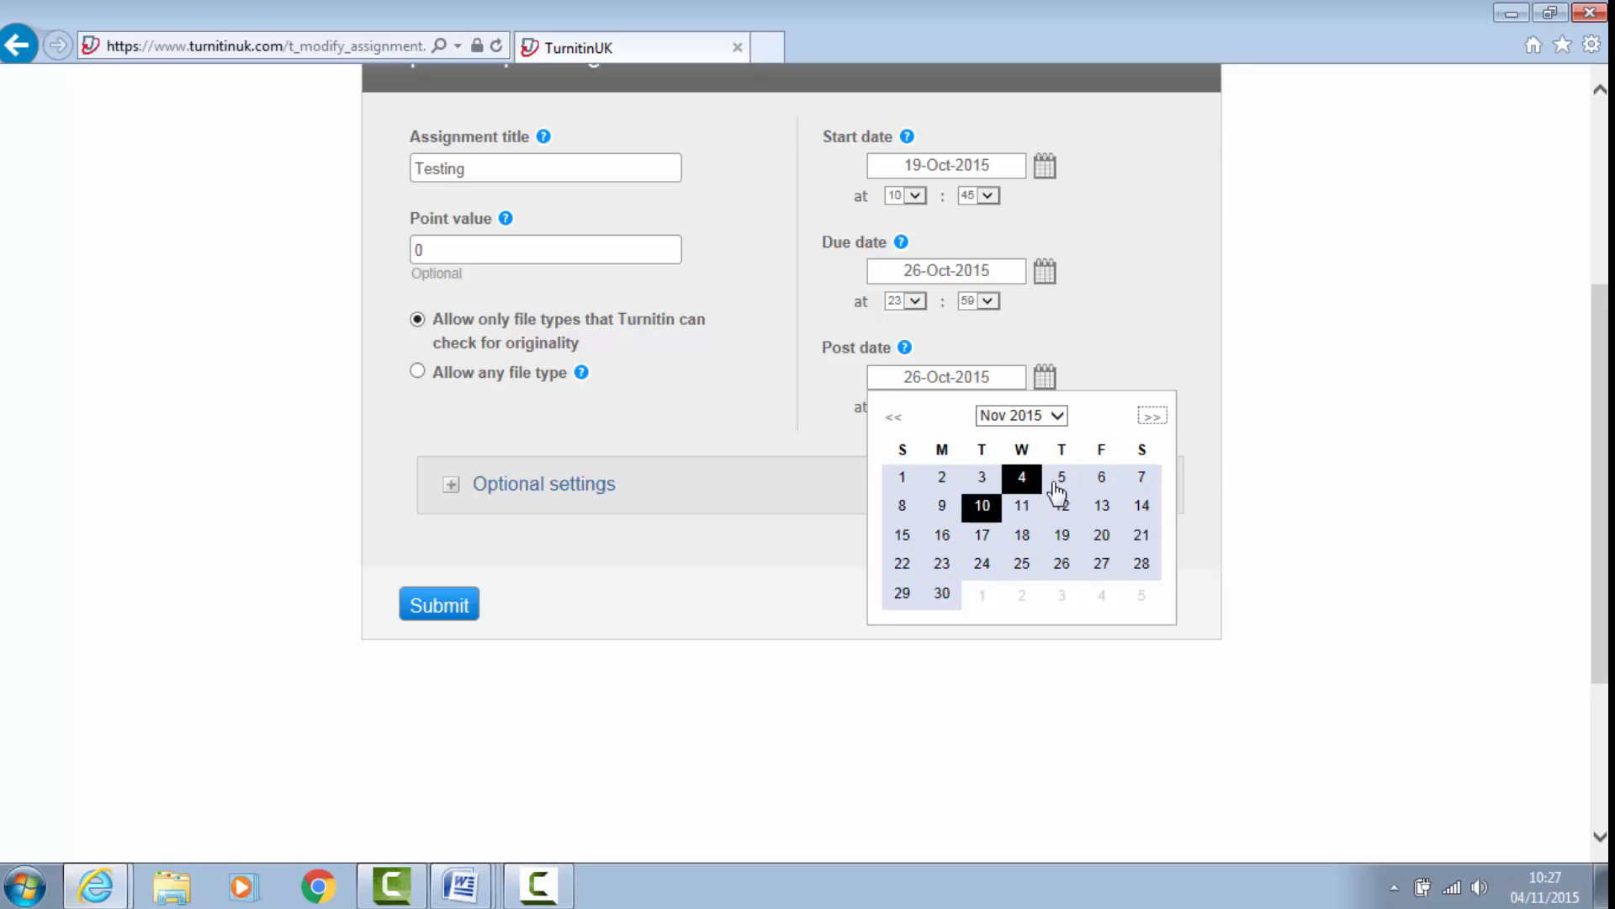
click(1019, 494)
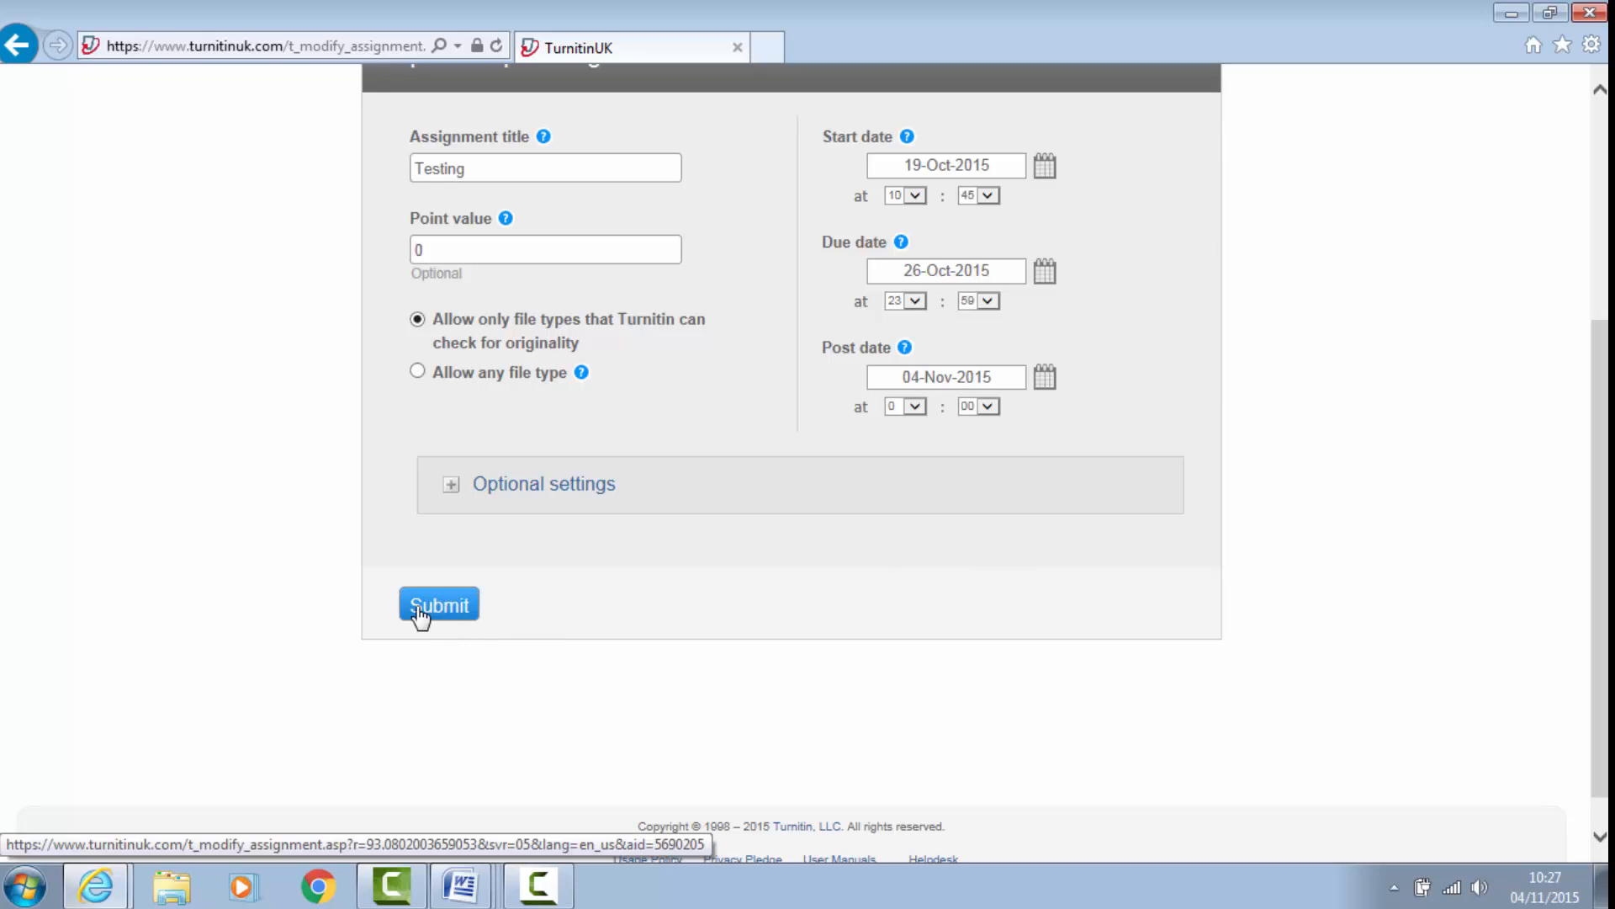
click(458, 613)
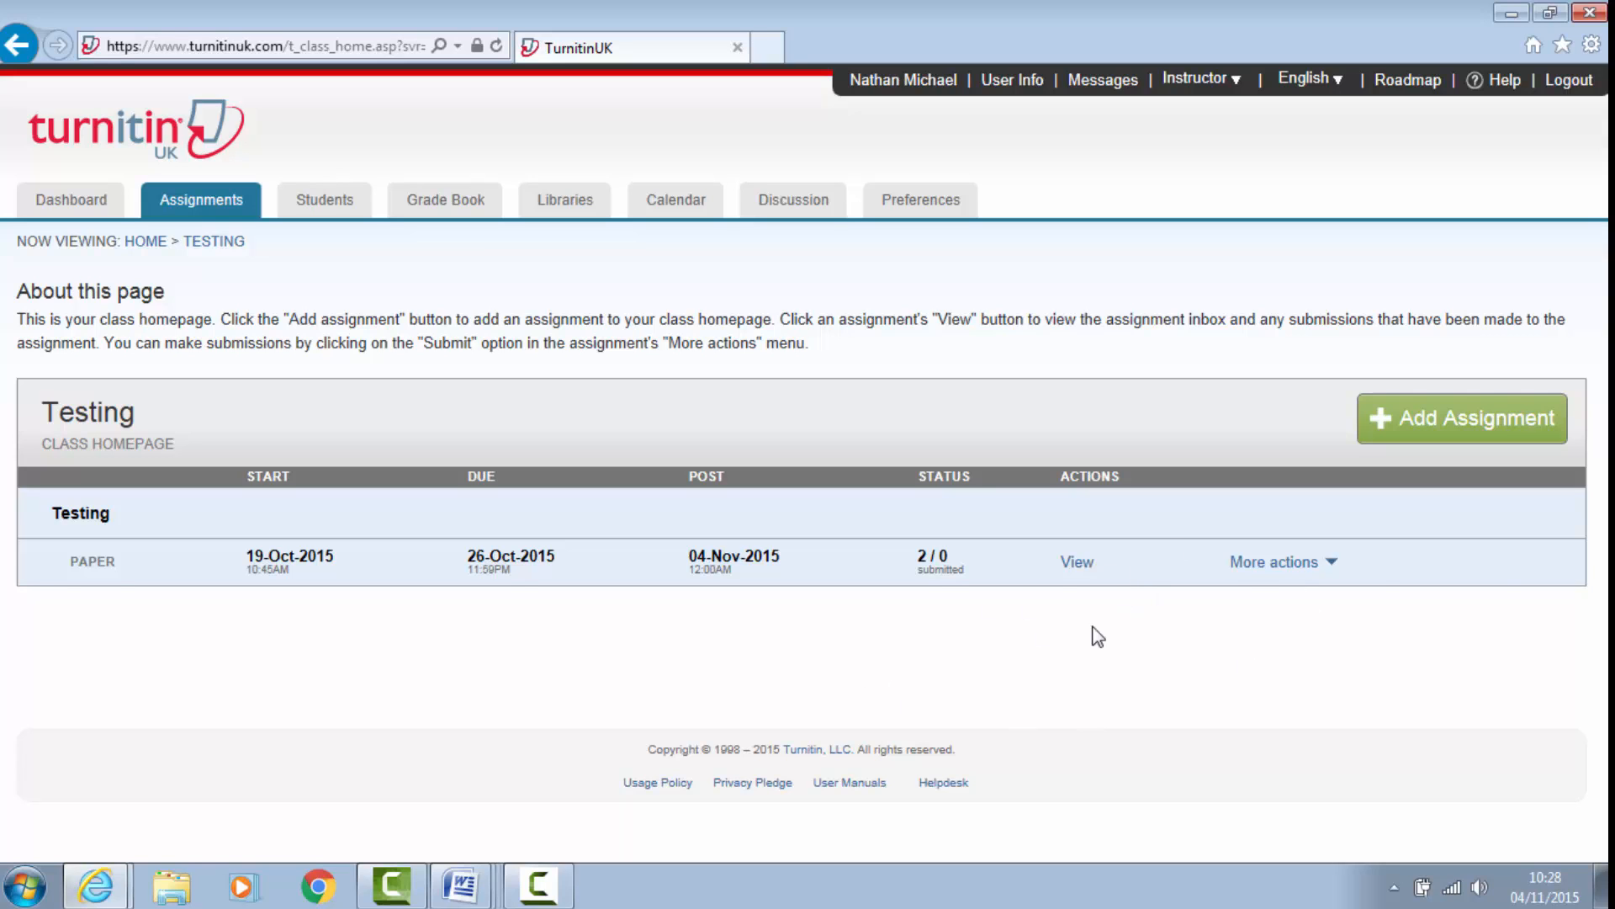
Step: Reopen the Testing assignment's settings, change the post date to 05-Nov-2015, and submit the update
click(1293, 562)
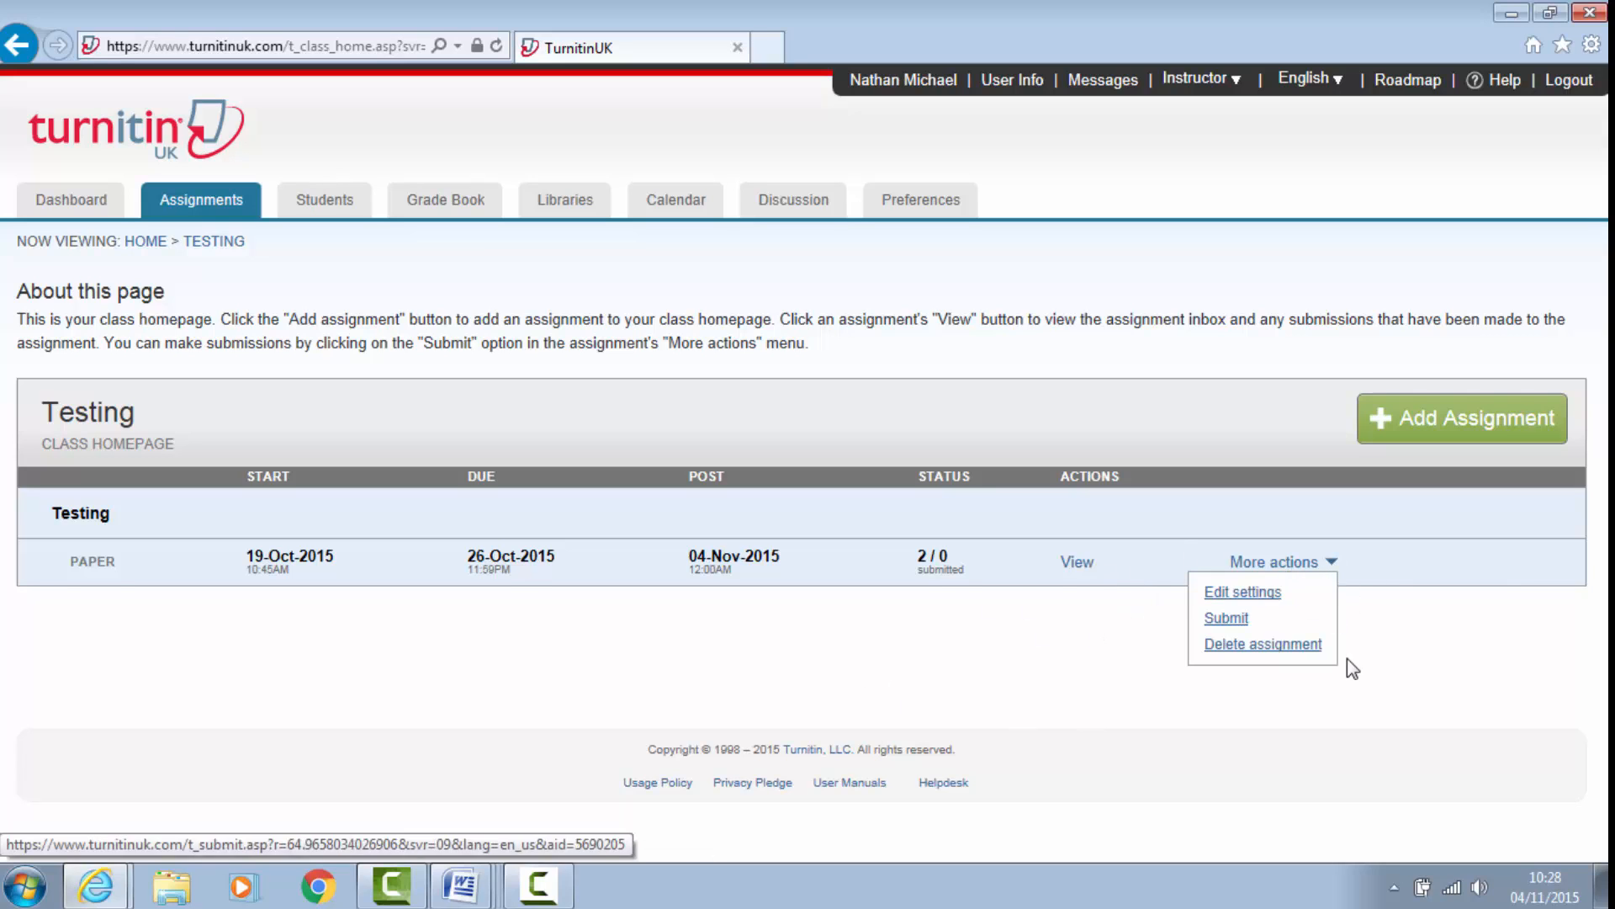
click(1254, 593)
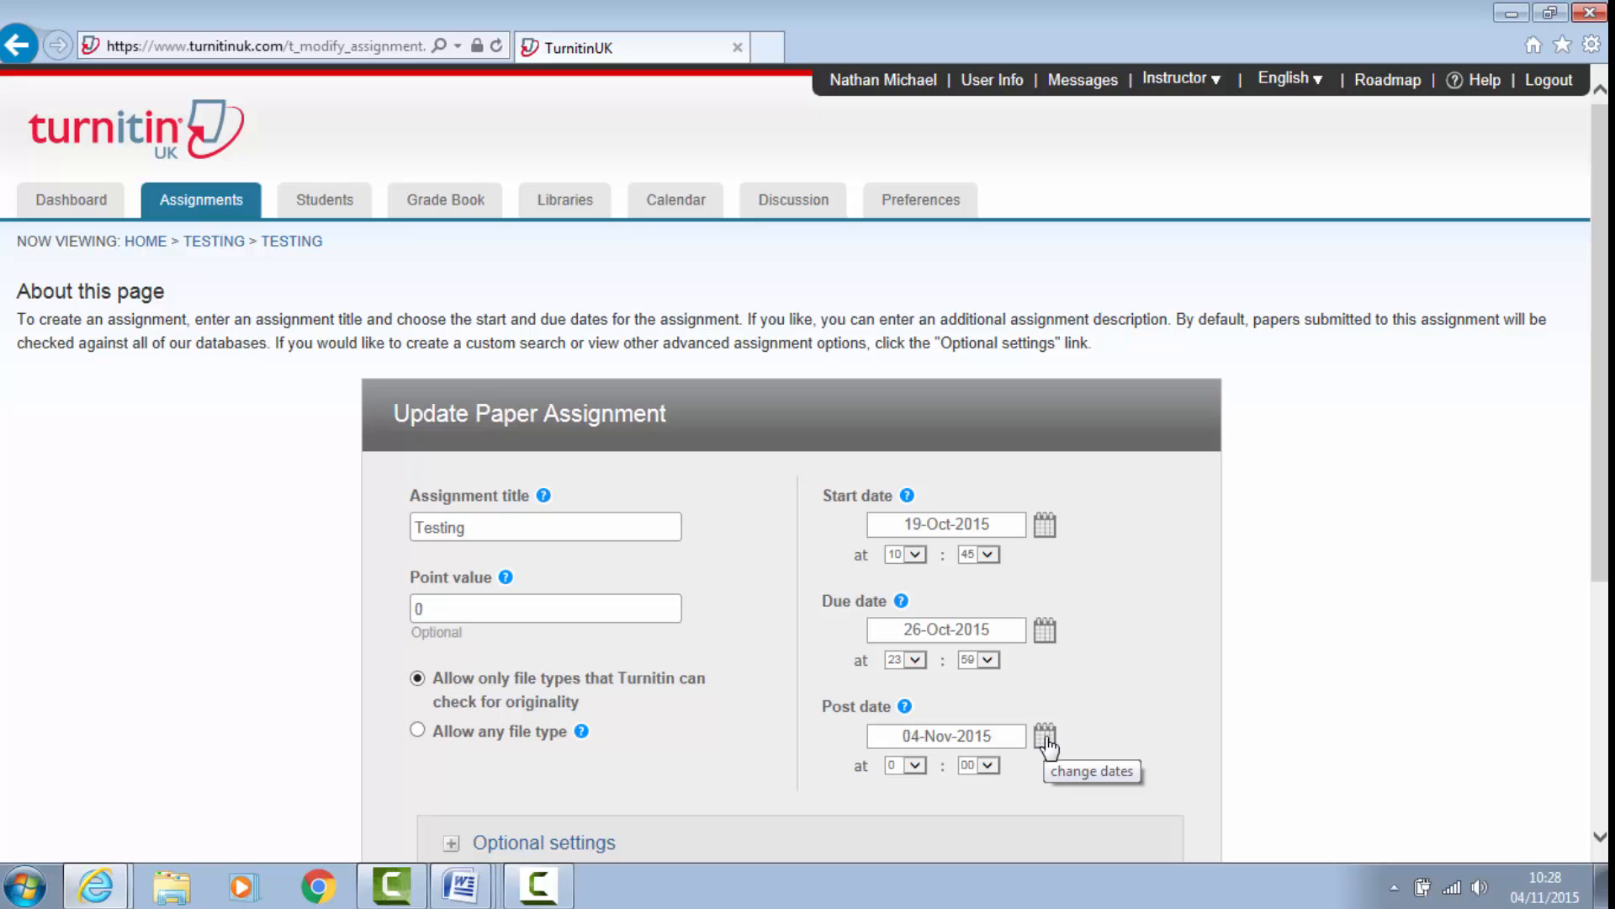
click(1046, 739)
scroll(1161, 749, down, 2)
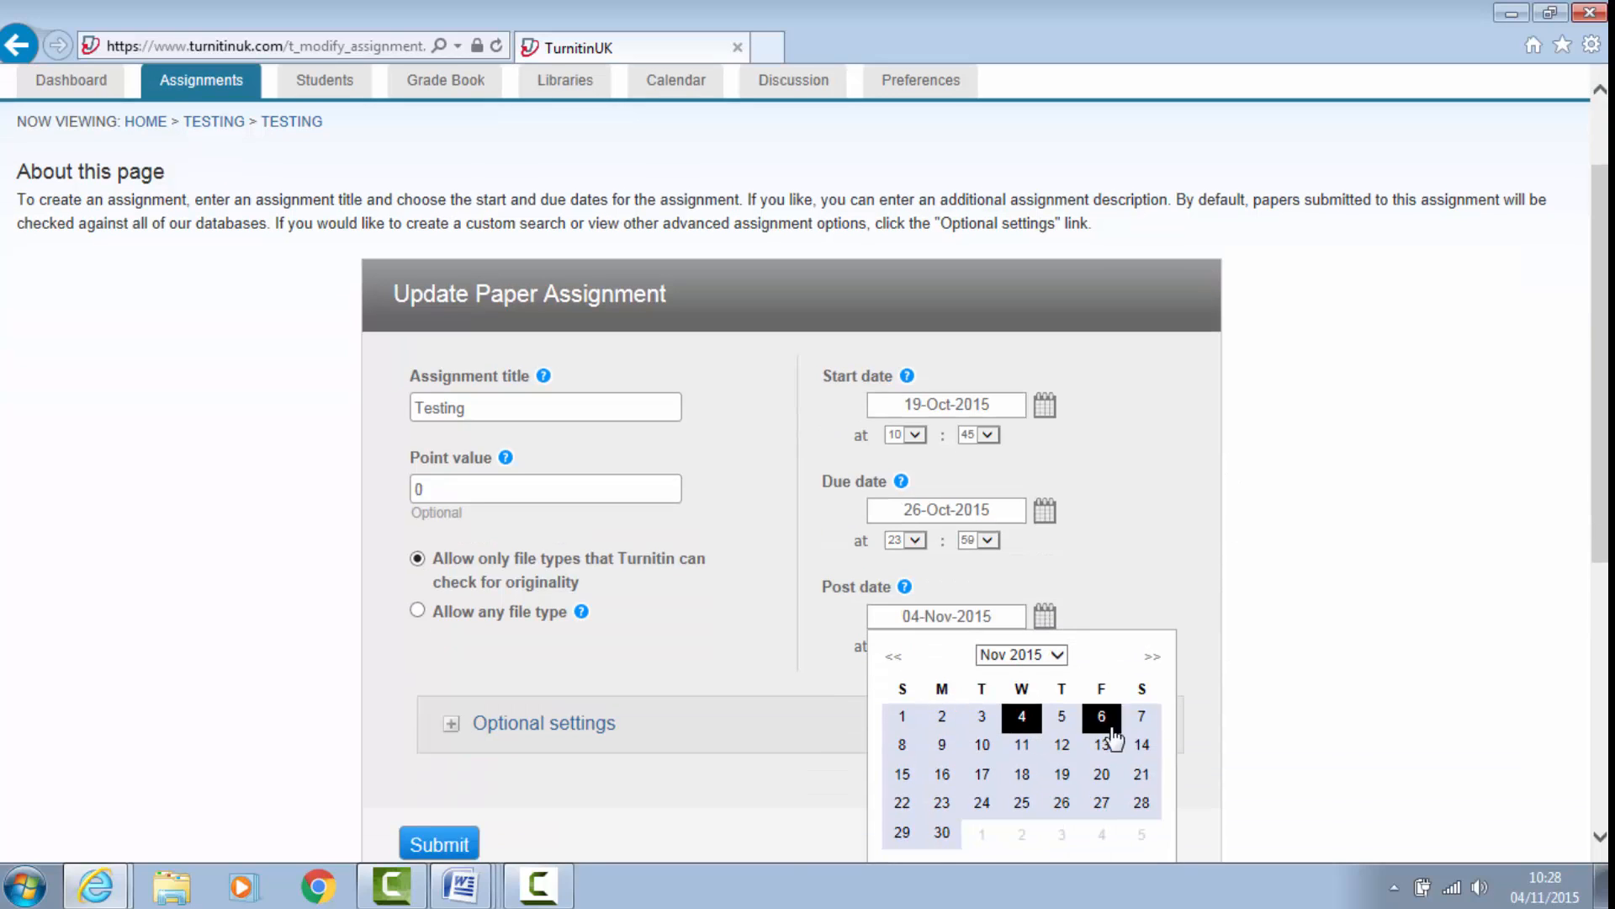
click(1064, 718)
scroll(1183, 572, down, 3)
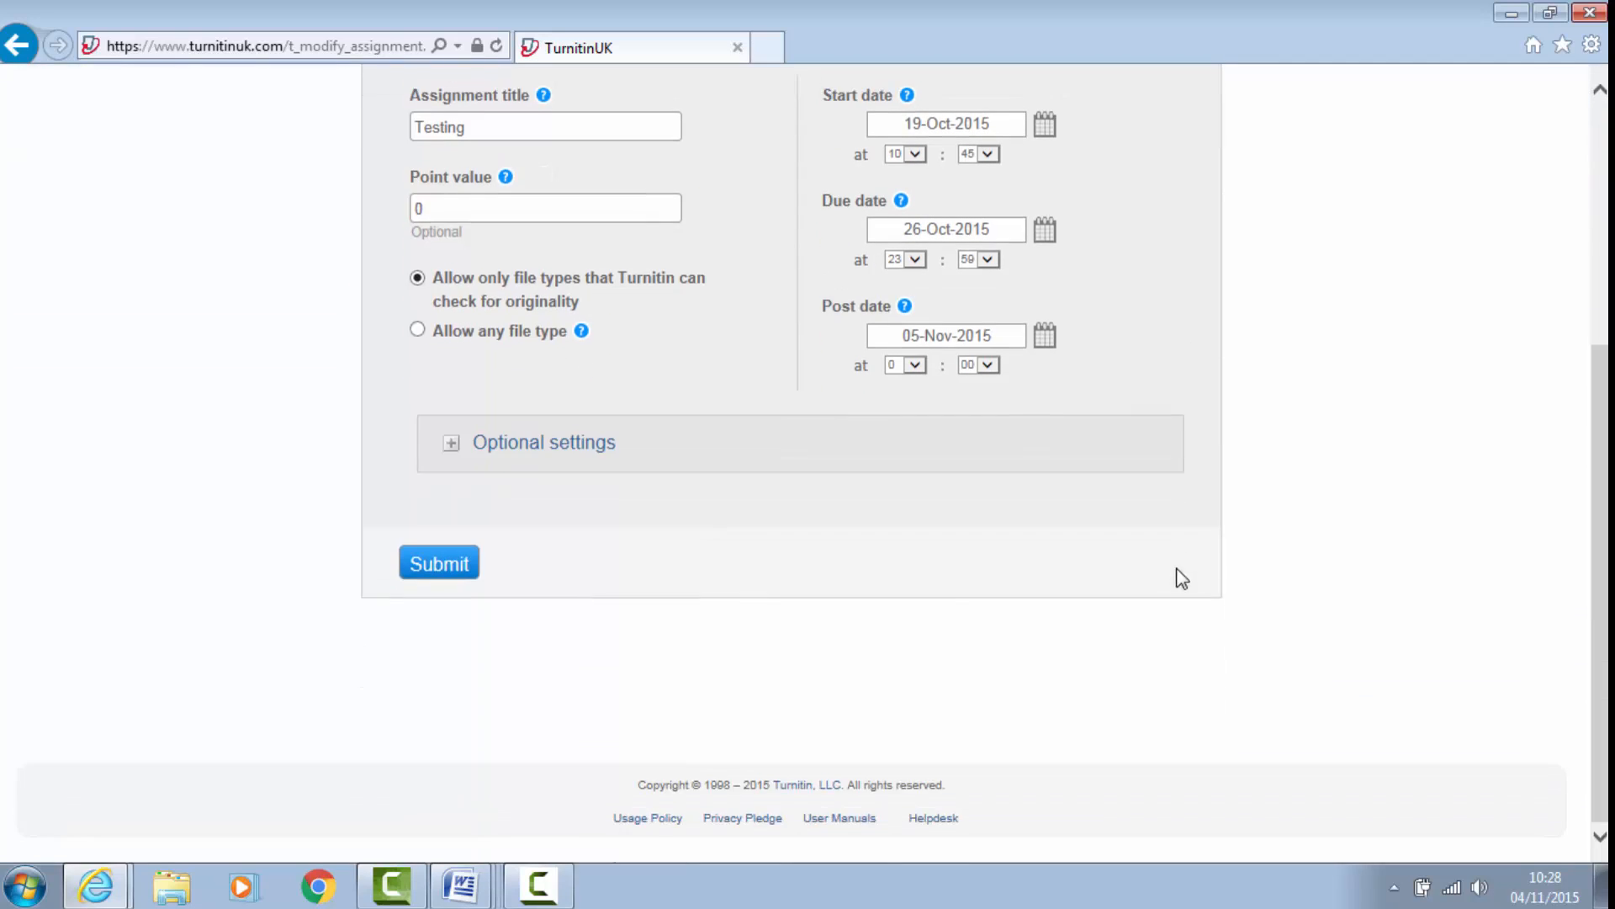
click(441, 565)
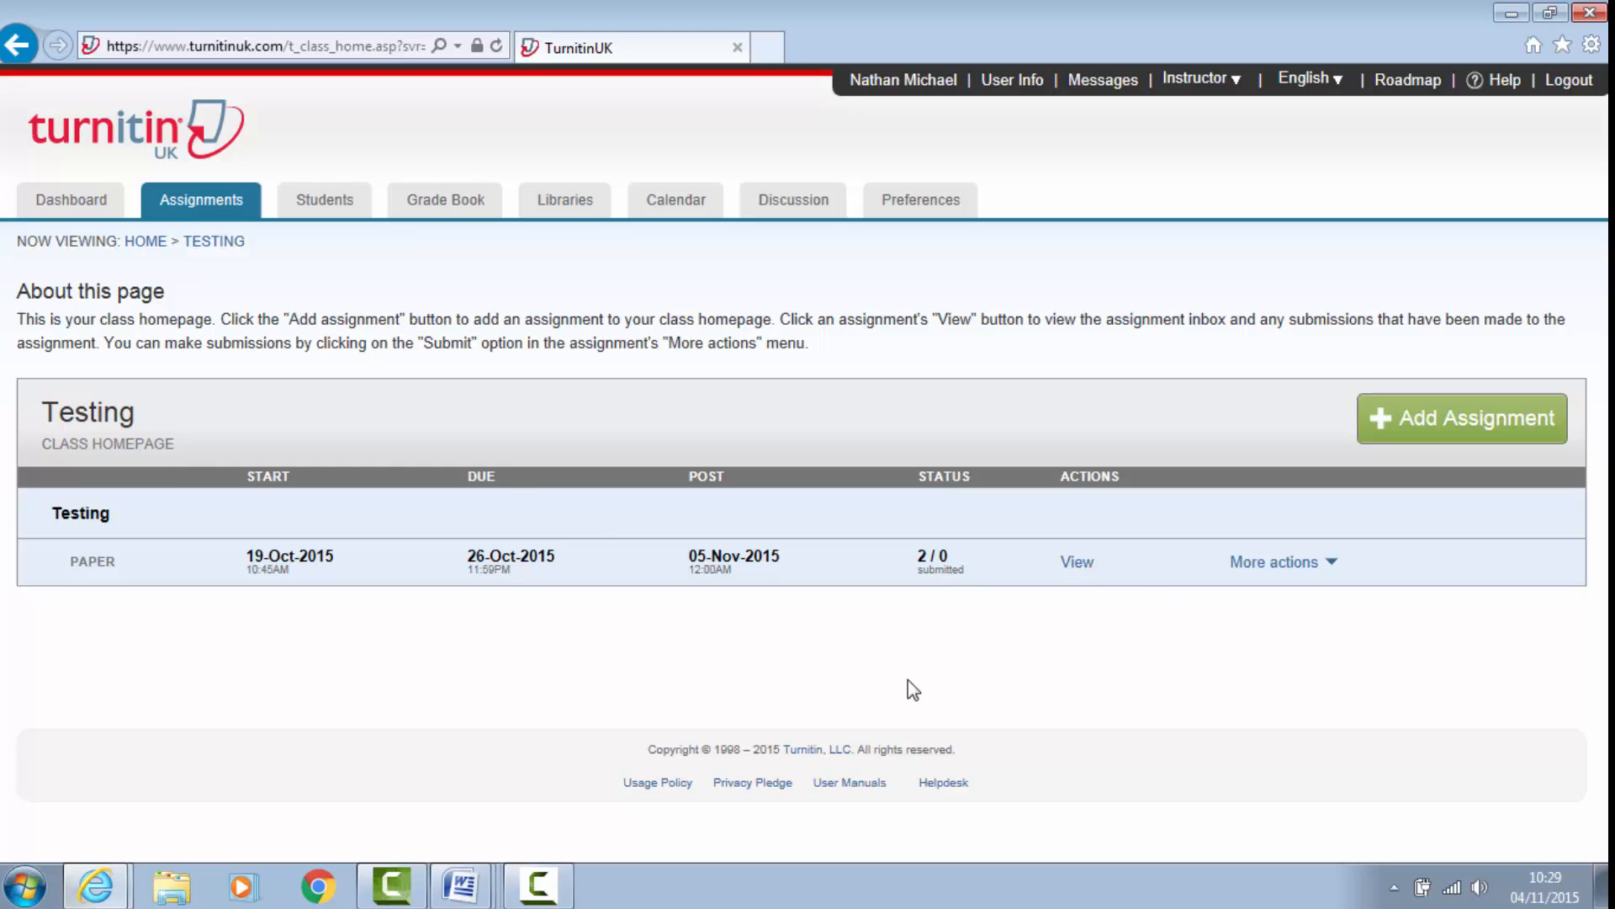
Step: Open the Testing inbox, select both papers to look at the bulk download options, and clear the selection
click(1060, 565)
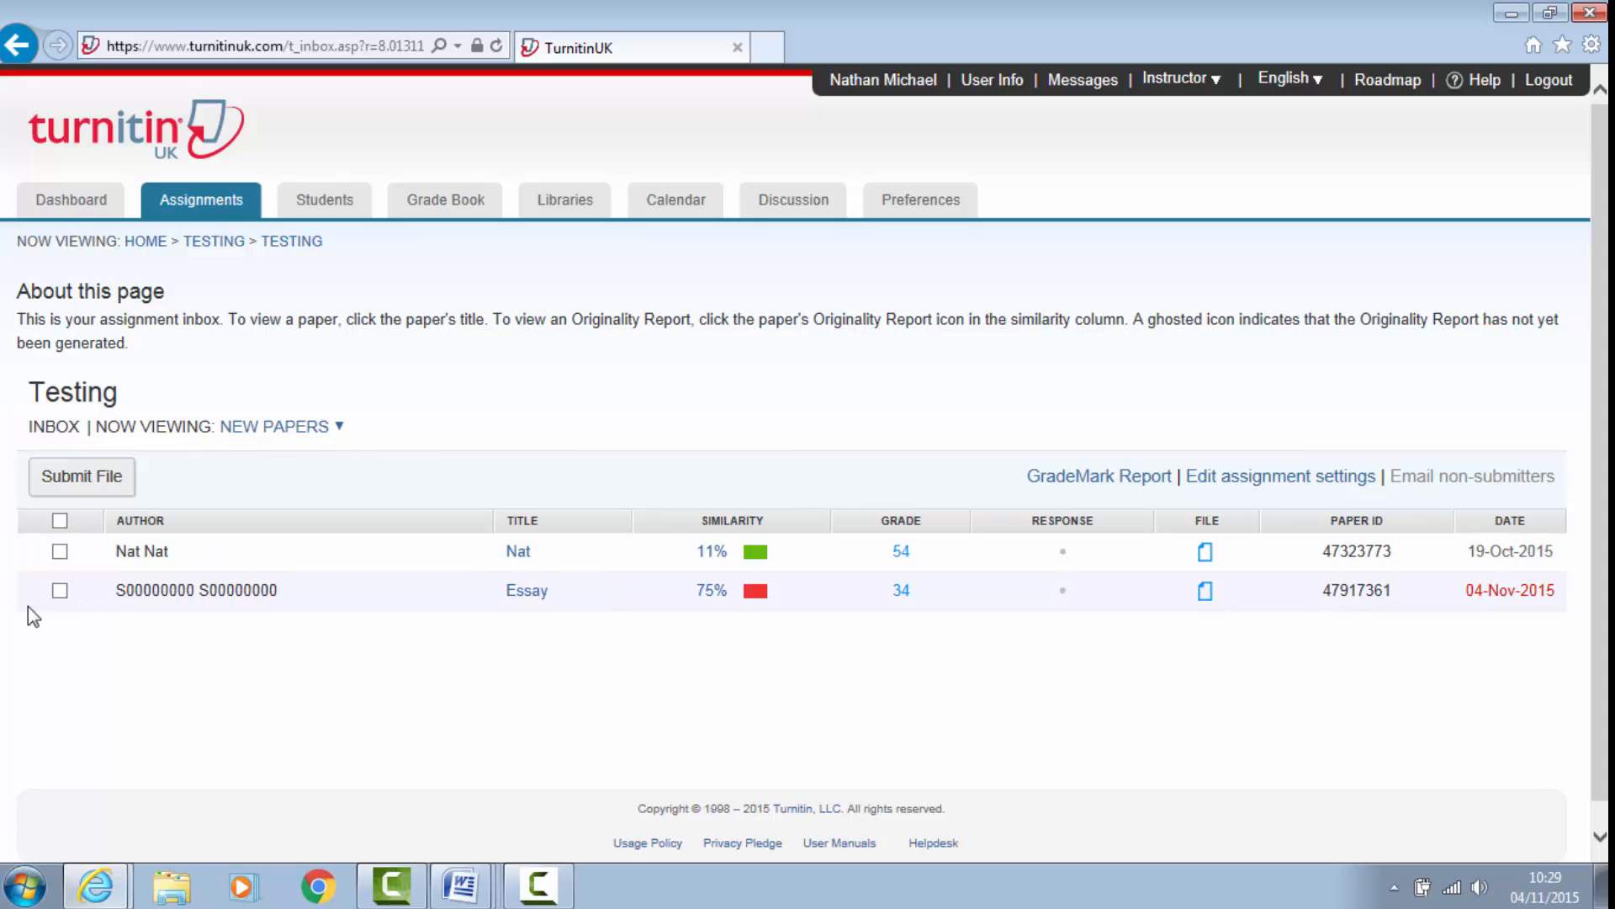
click(59, 590)
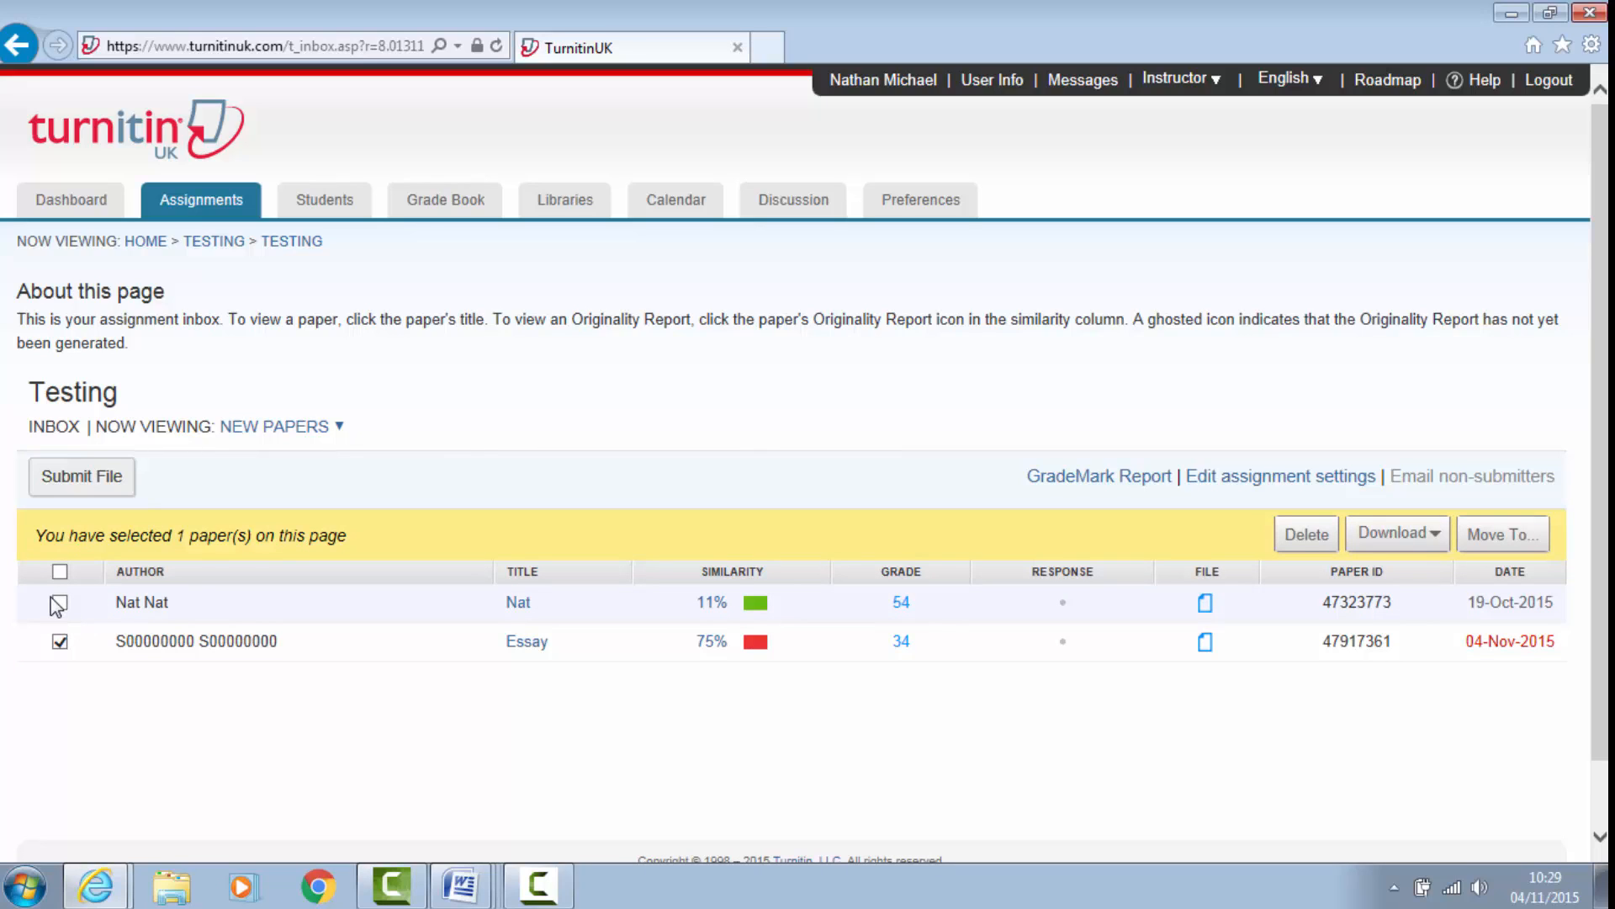
click(59, 602)
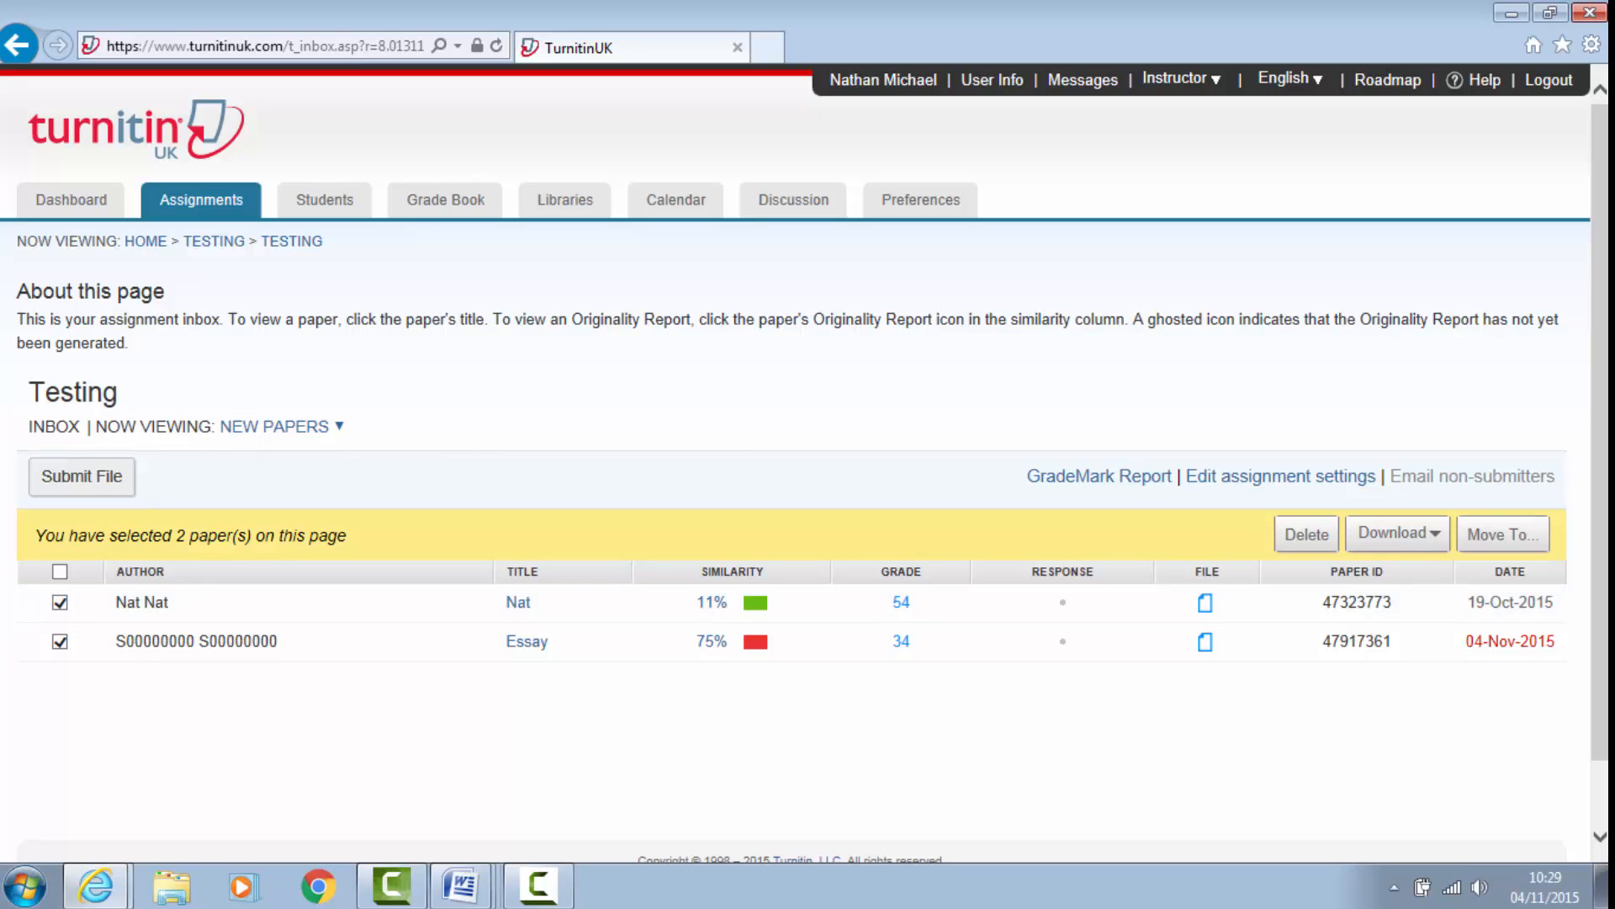
click(1402, 545)
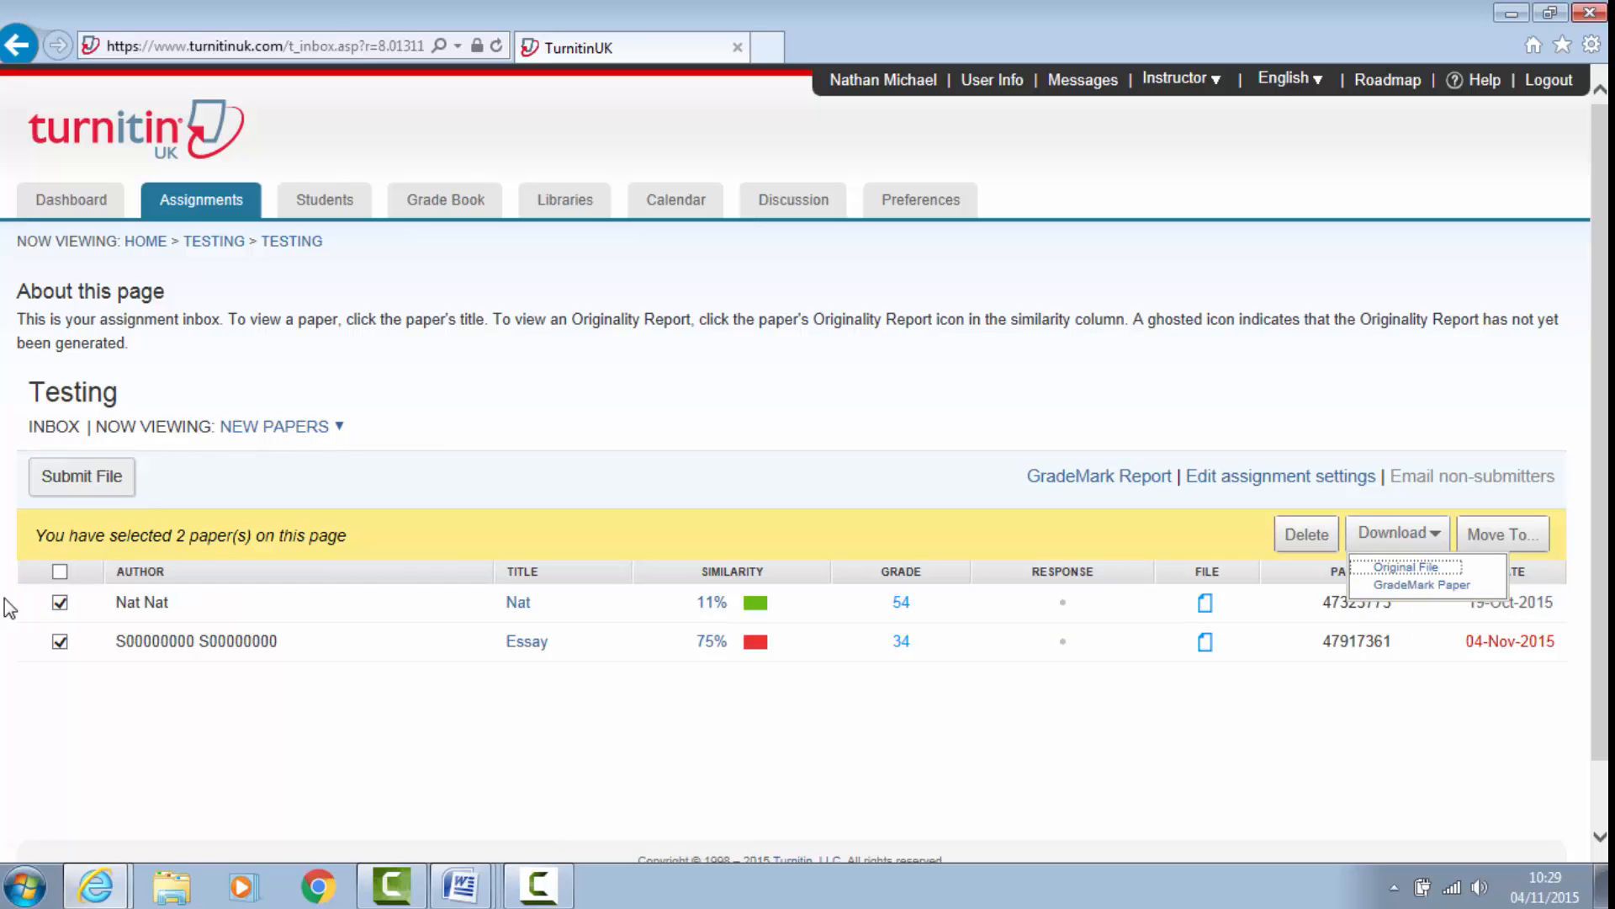
click(61, 573)
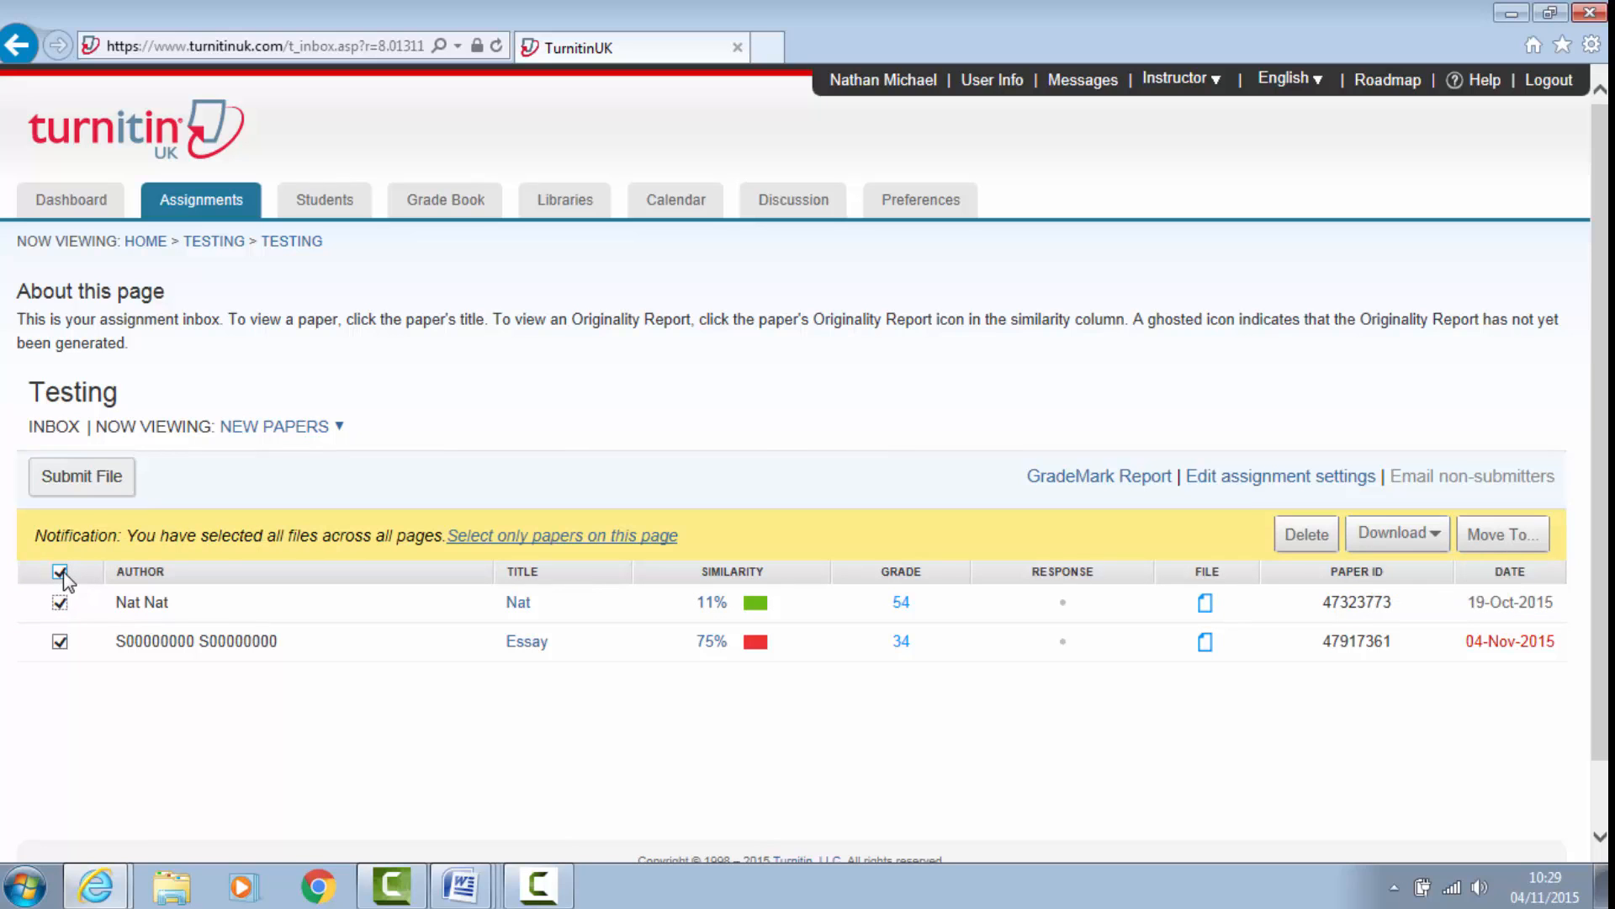
click(59, 573)
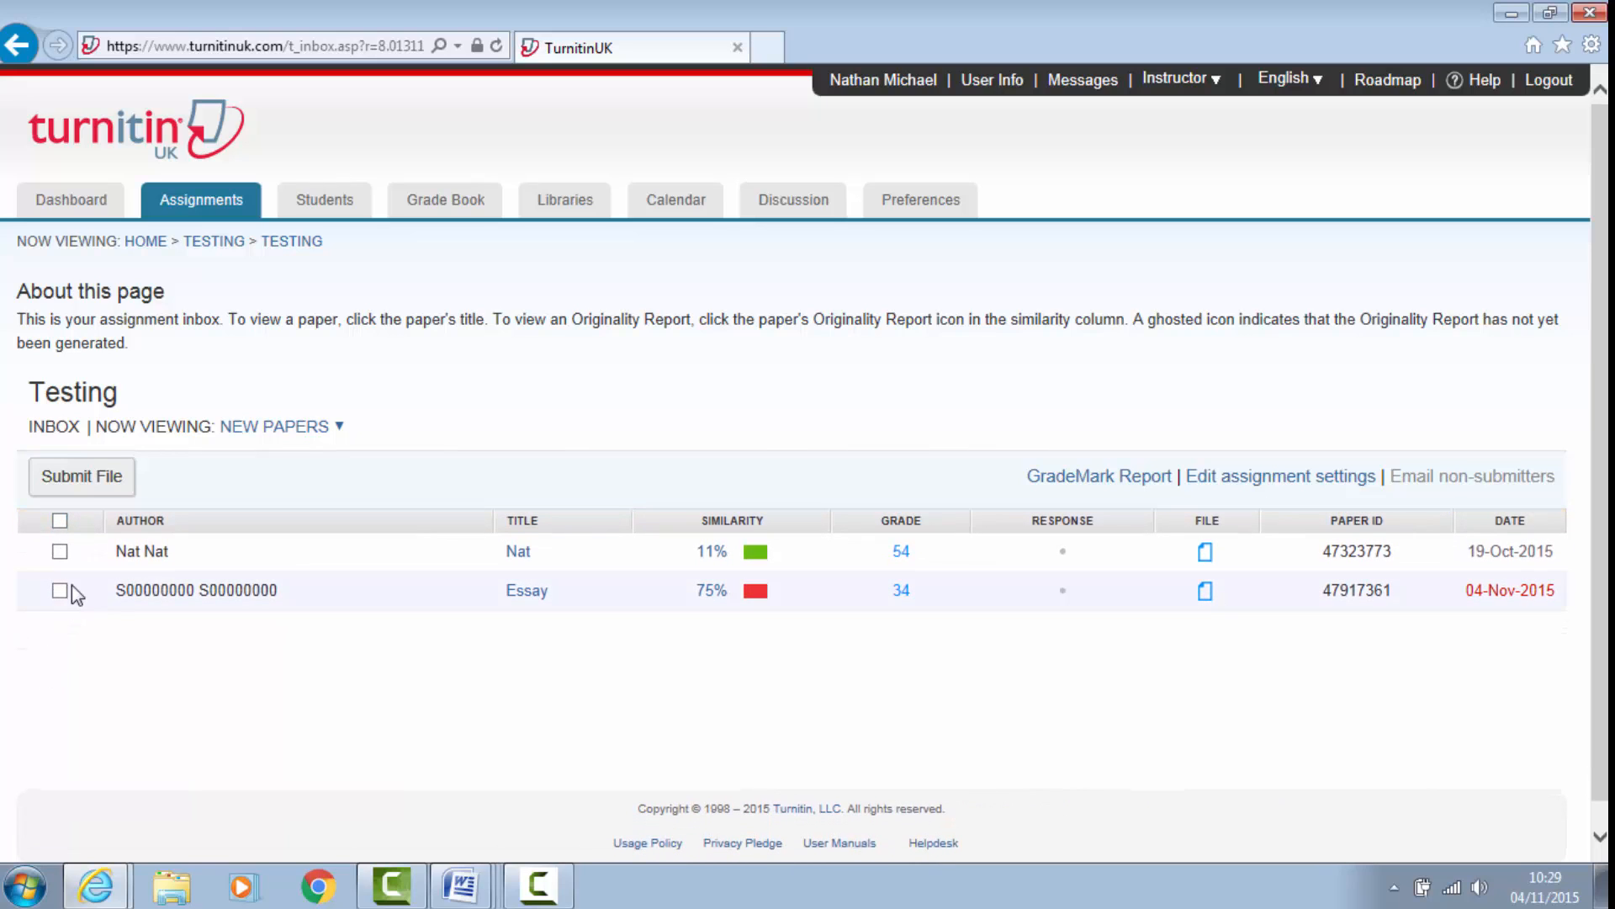
Step: Select only the Essay paper and request its GradeMark Paper download as a zip file
click(59, 591)
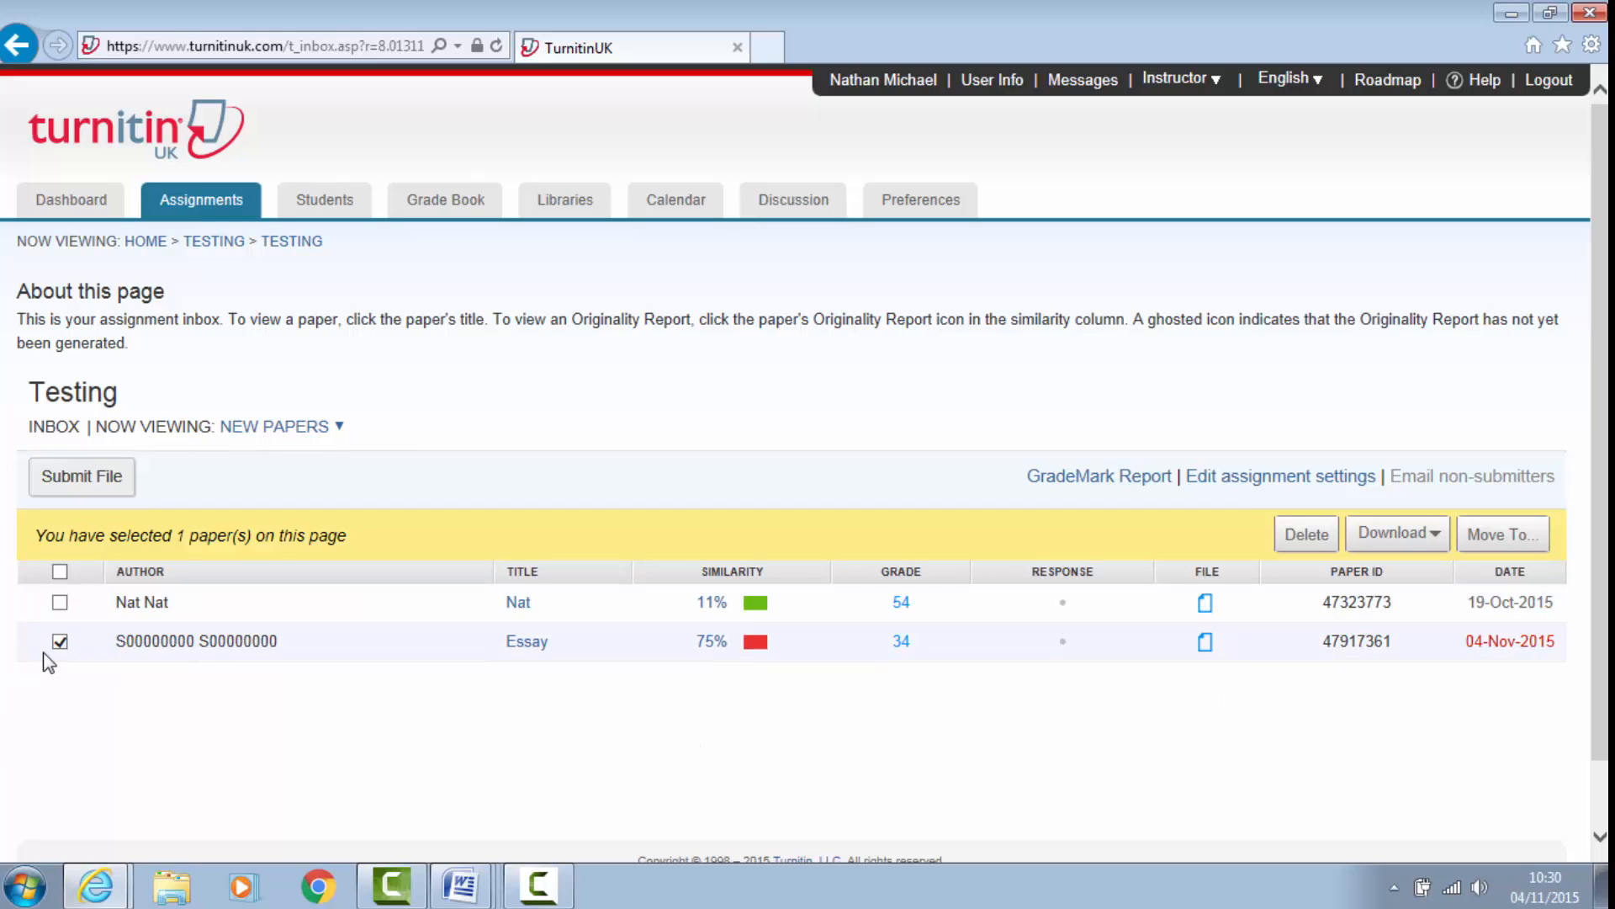
click(1421, 536)
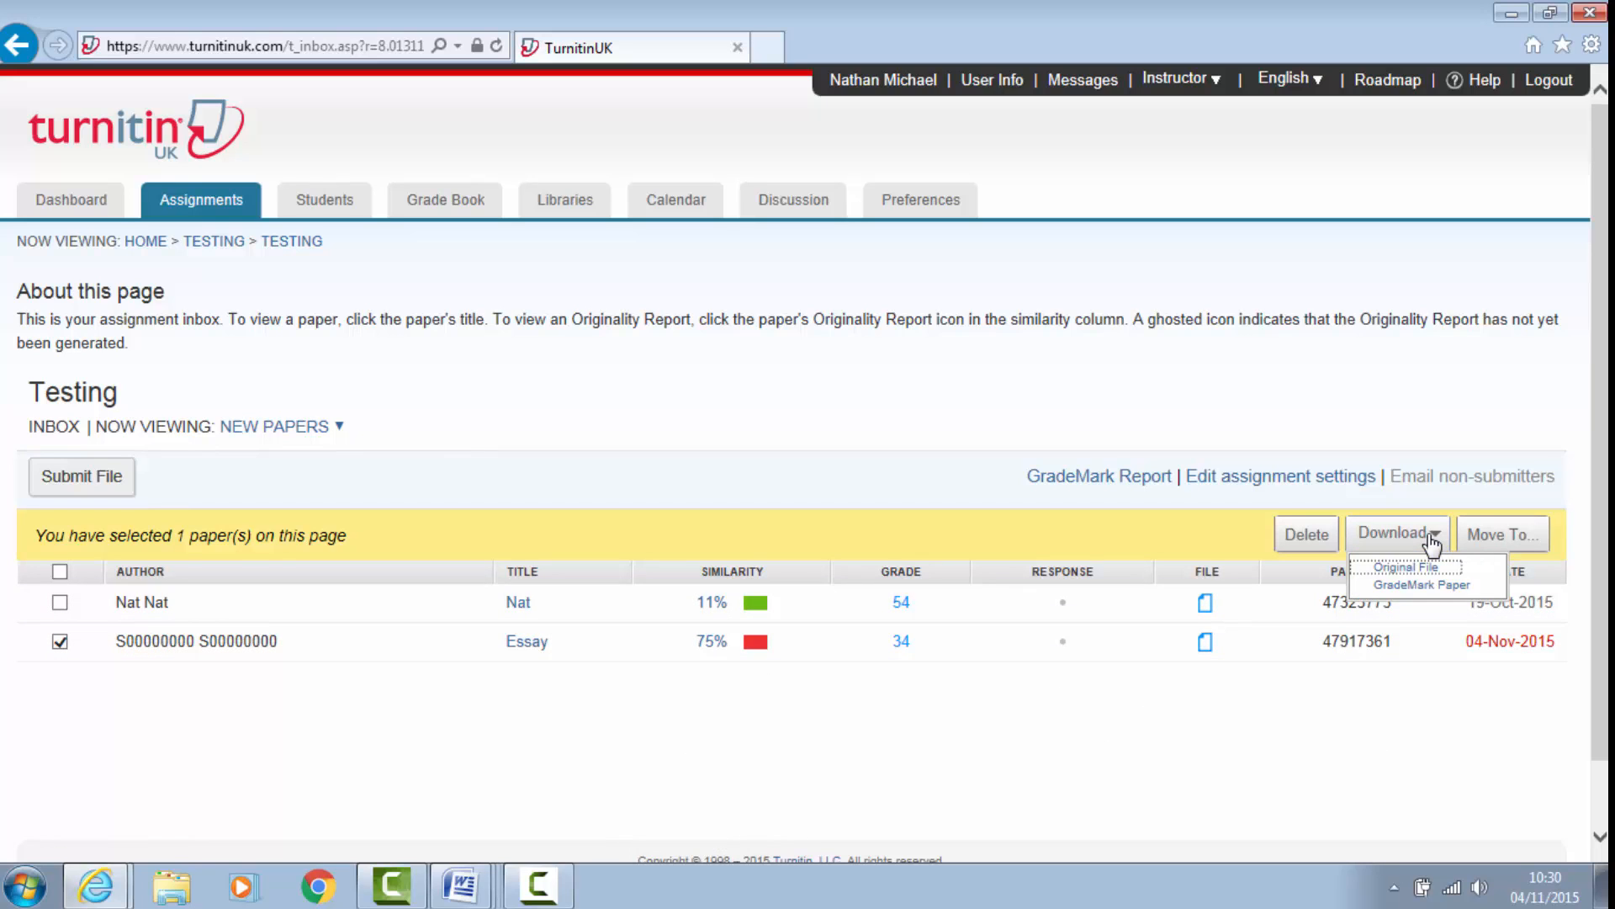
click(1413, 586)
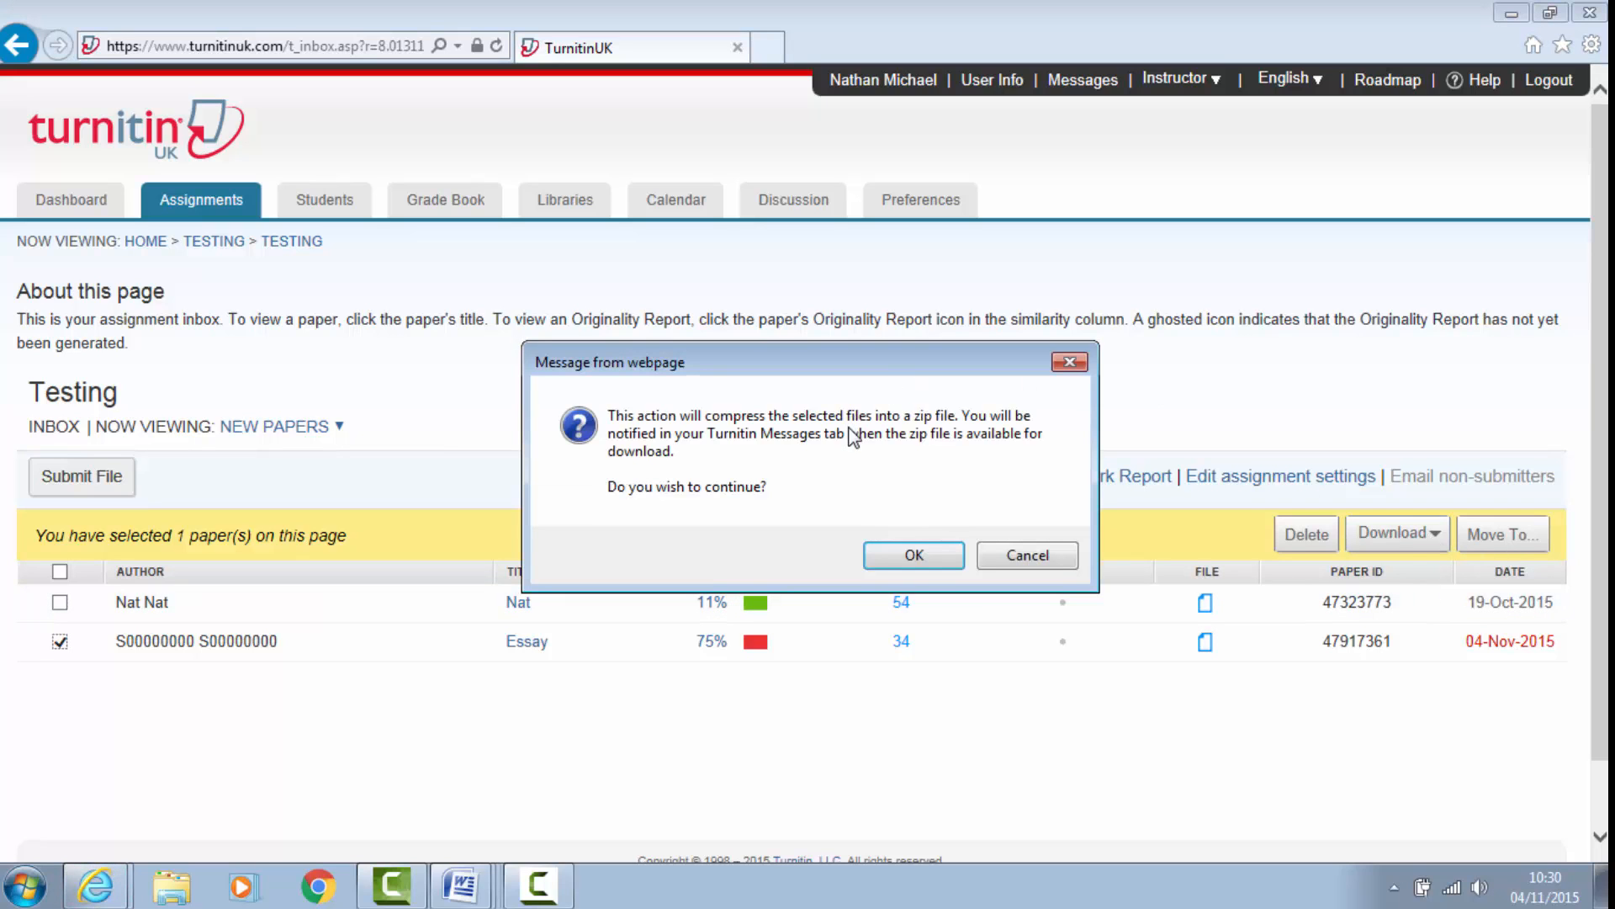
click(901, 559)
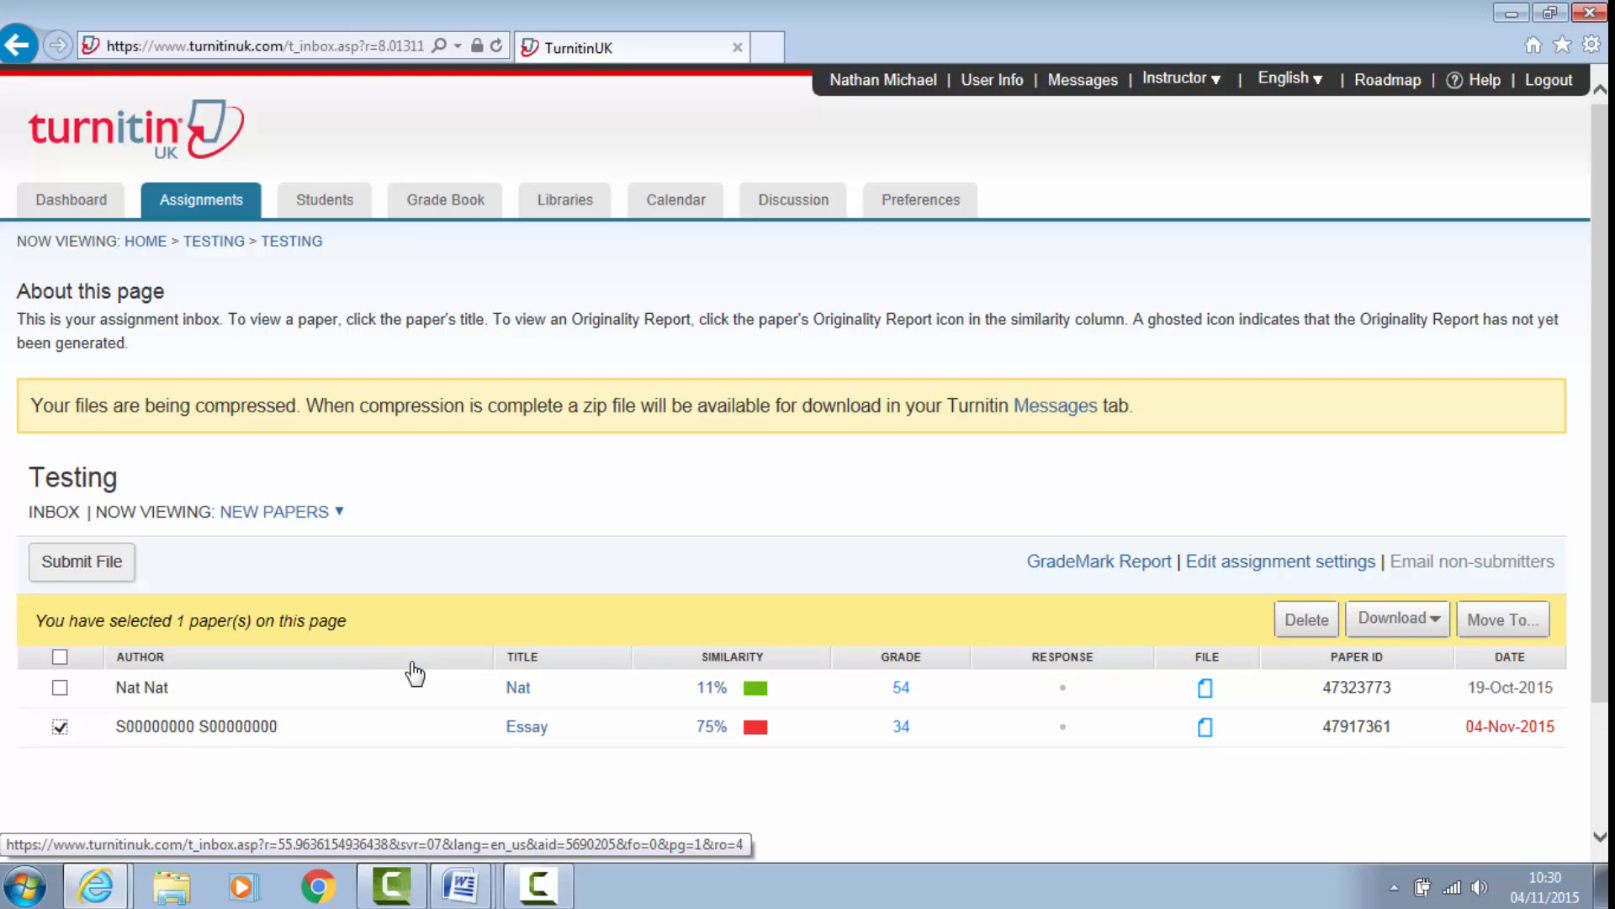
Step: Open the Testing bulk GradeMark message in the Turnitin messages, then download and open its zip file
click(1063, 407)
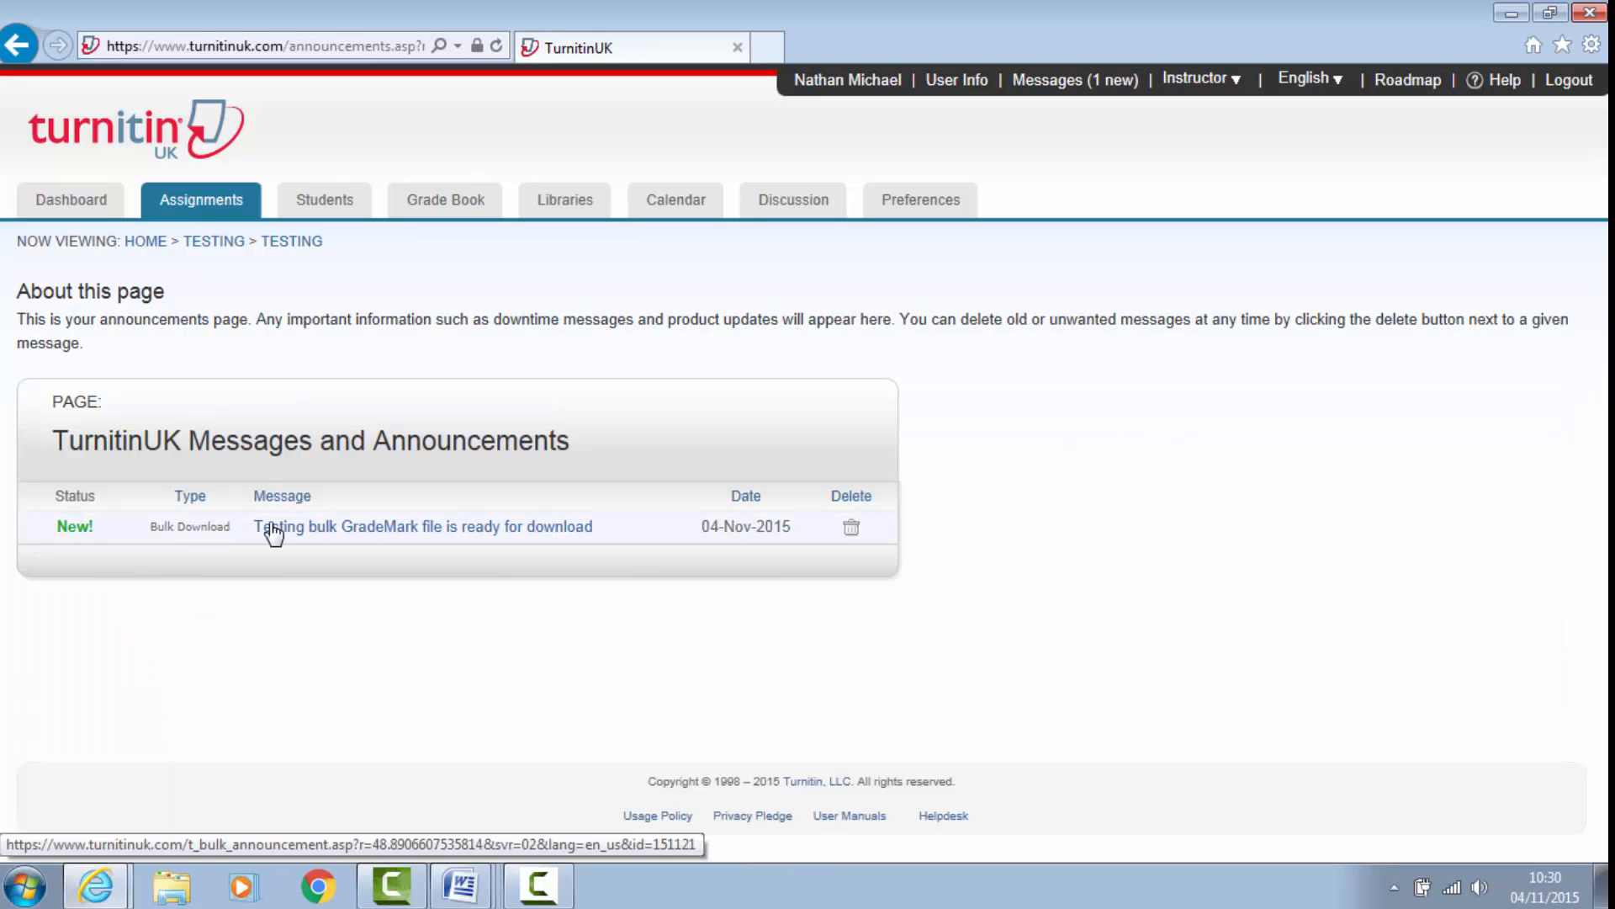
click(431, 539)
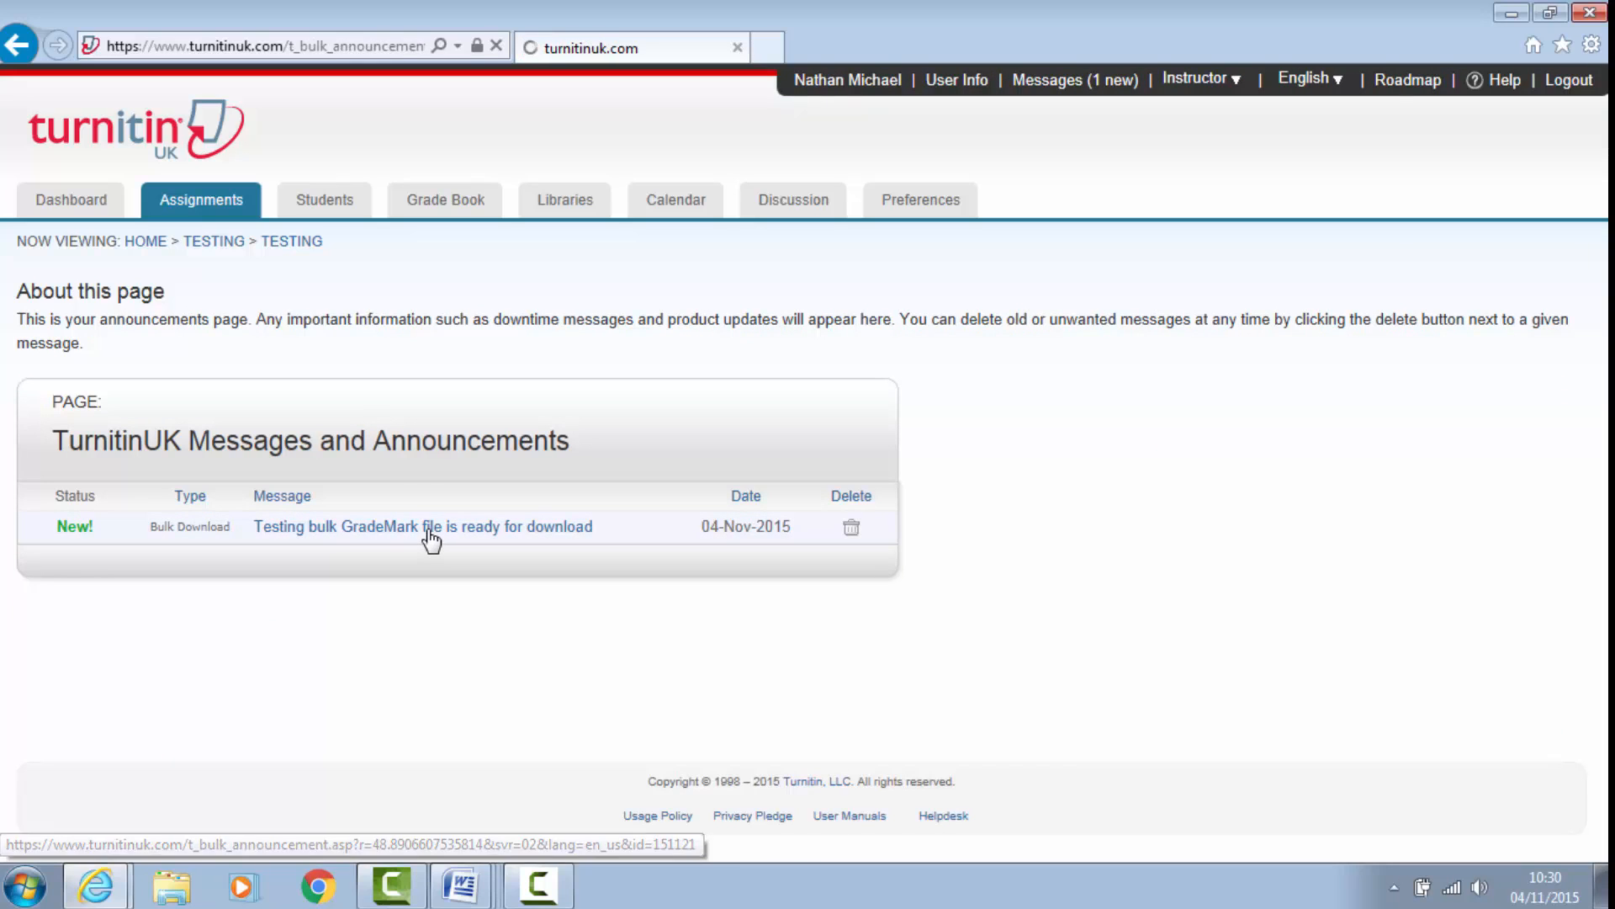
click(610, 580)
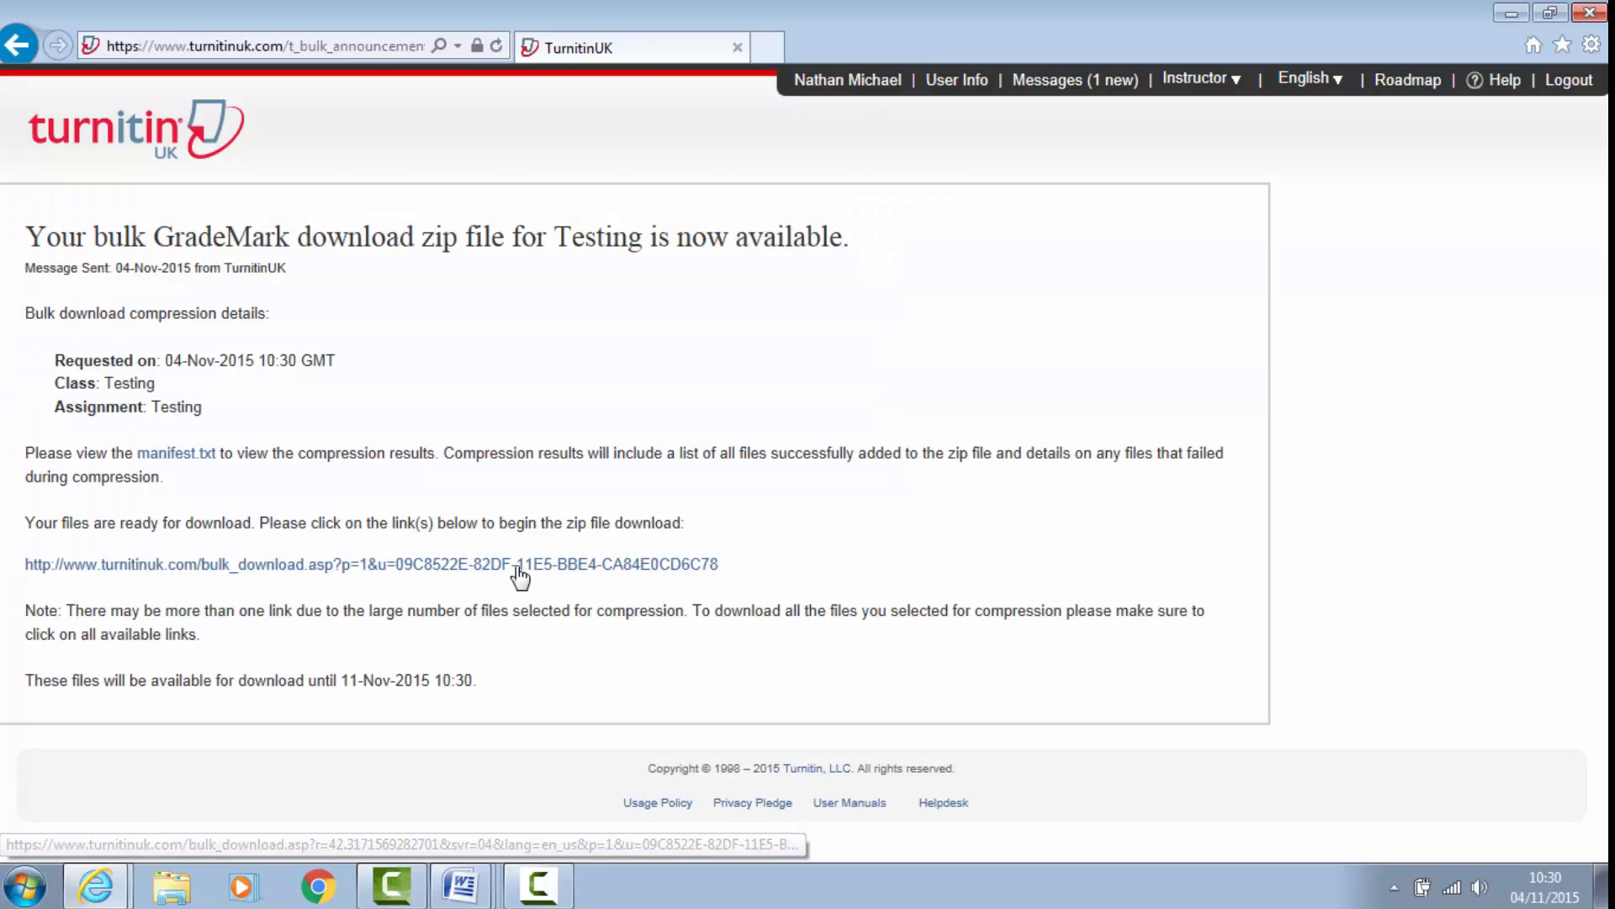
click(1090, 844)
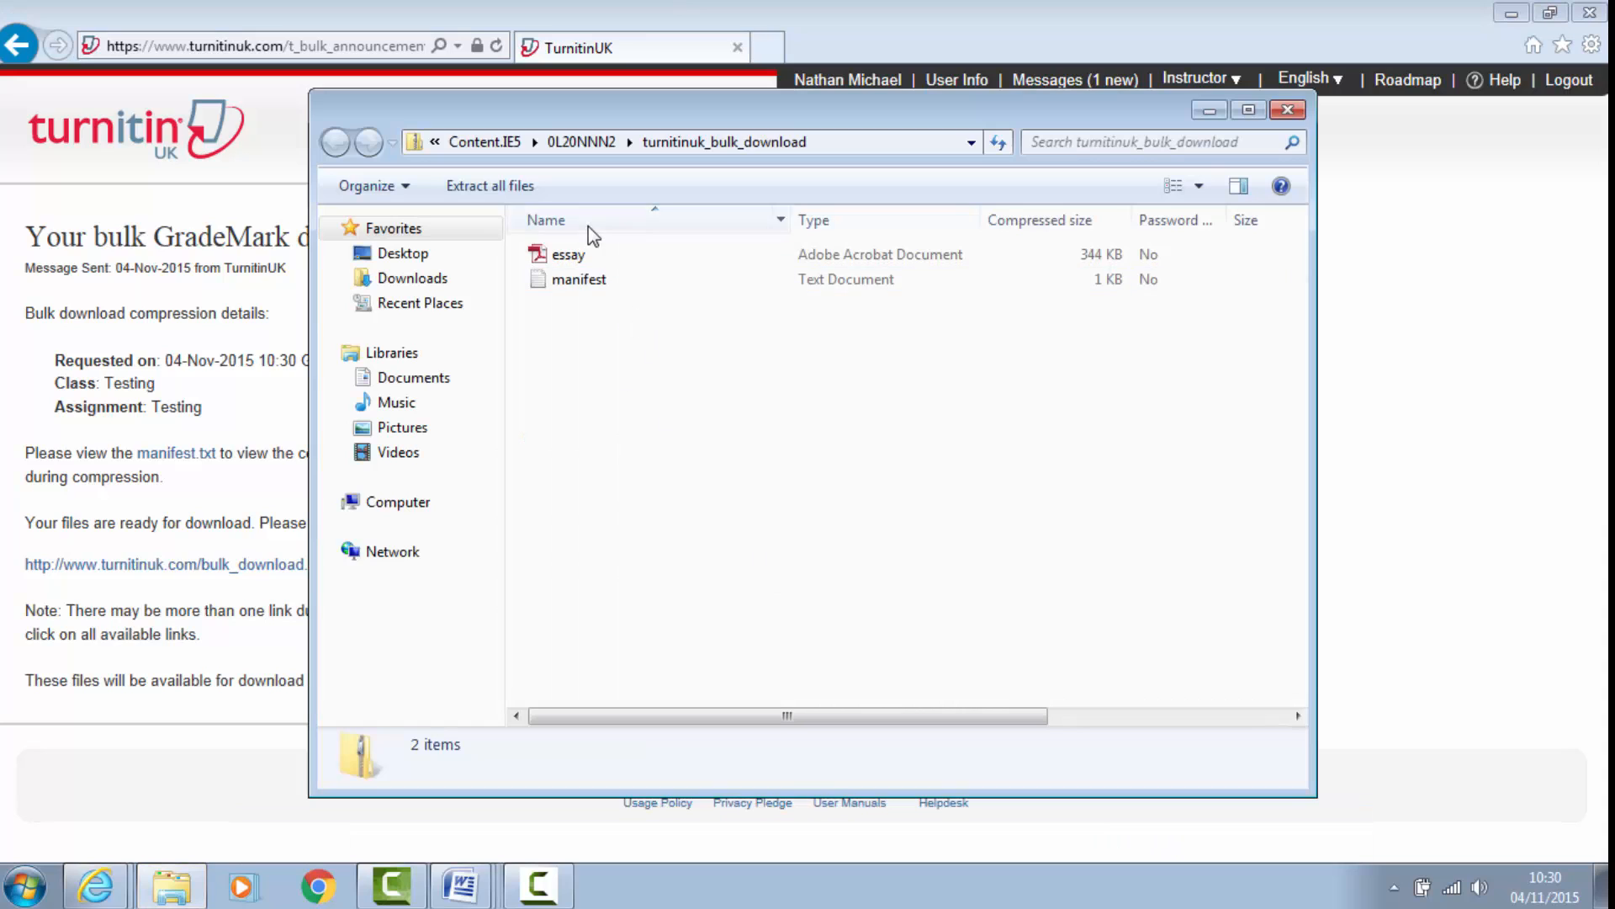
Step: Open the essay PDF from the zip and review its annotations, final grade, general comments and QuickMark list
click(558, 262)
double_click(560, 261)
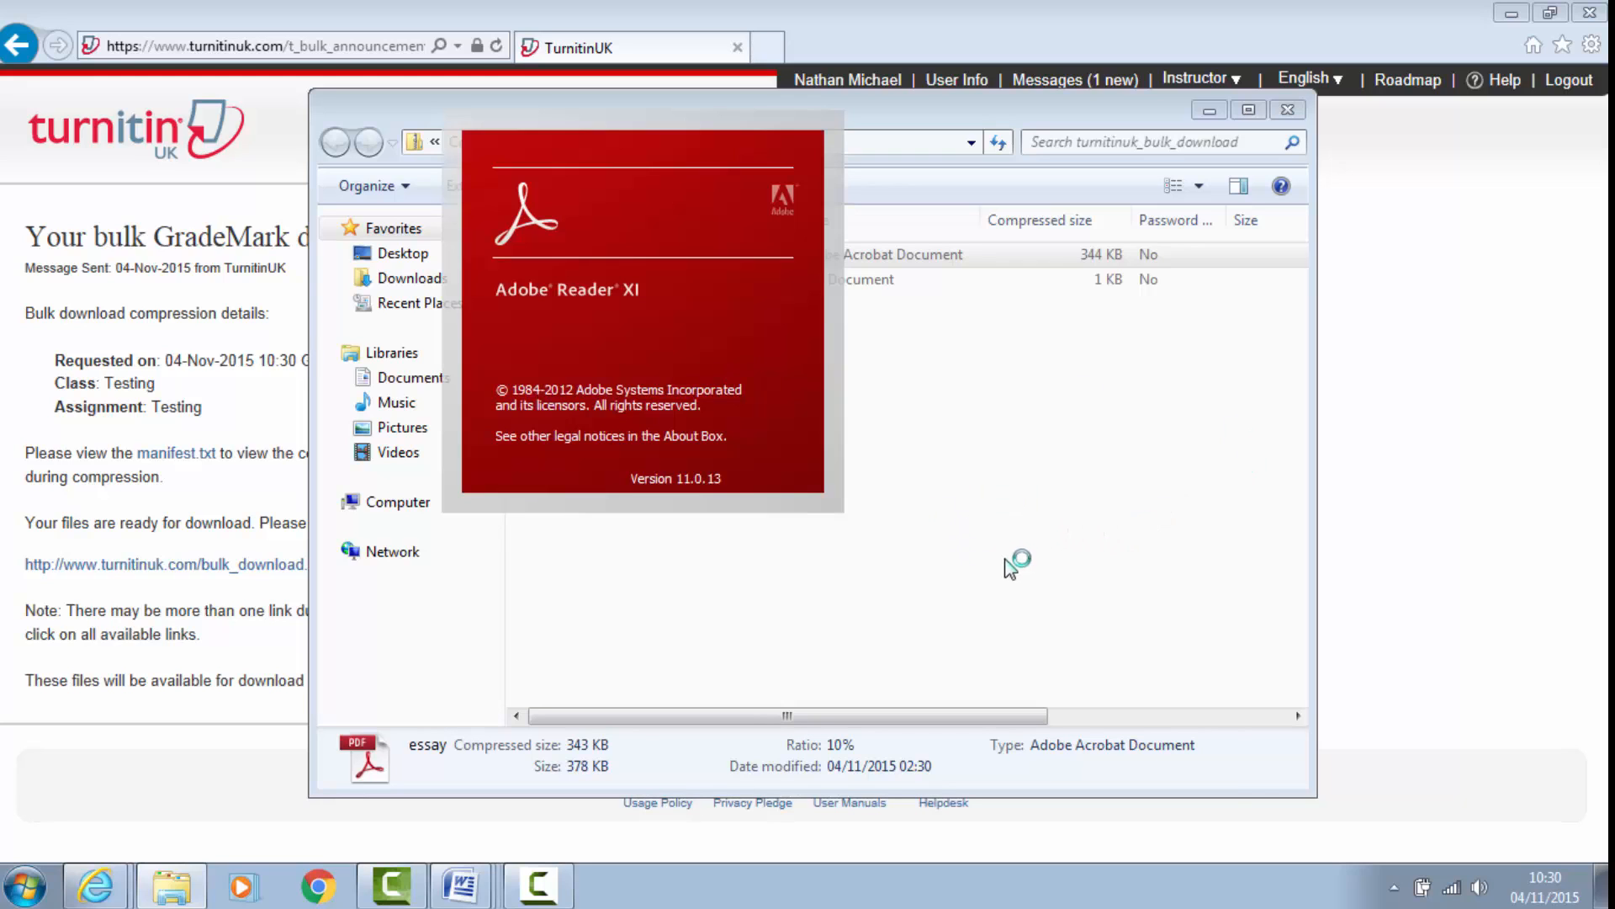
scroll(874, 417, down, 5)
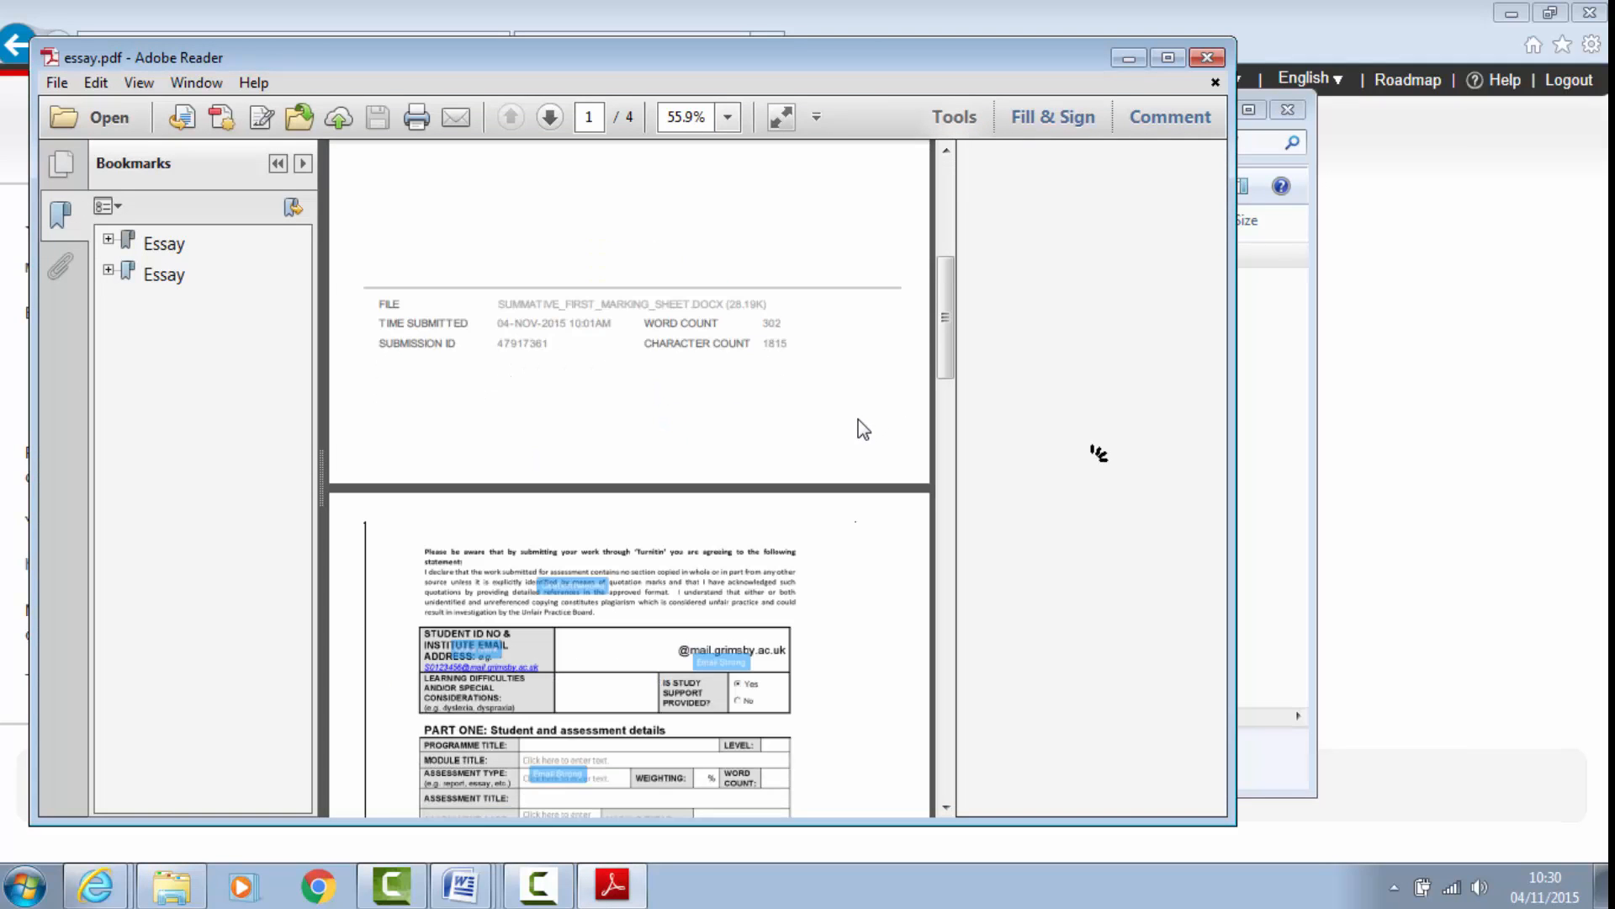
scroll(858, 419, down, 3)
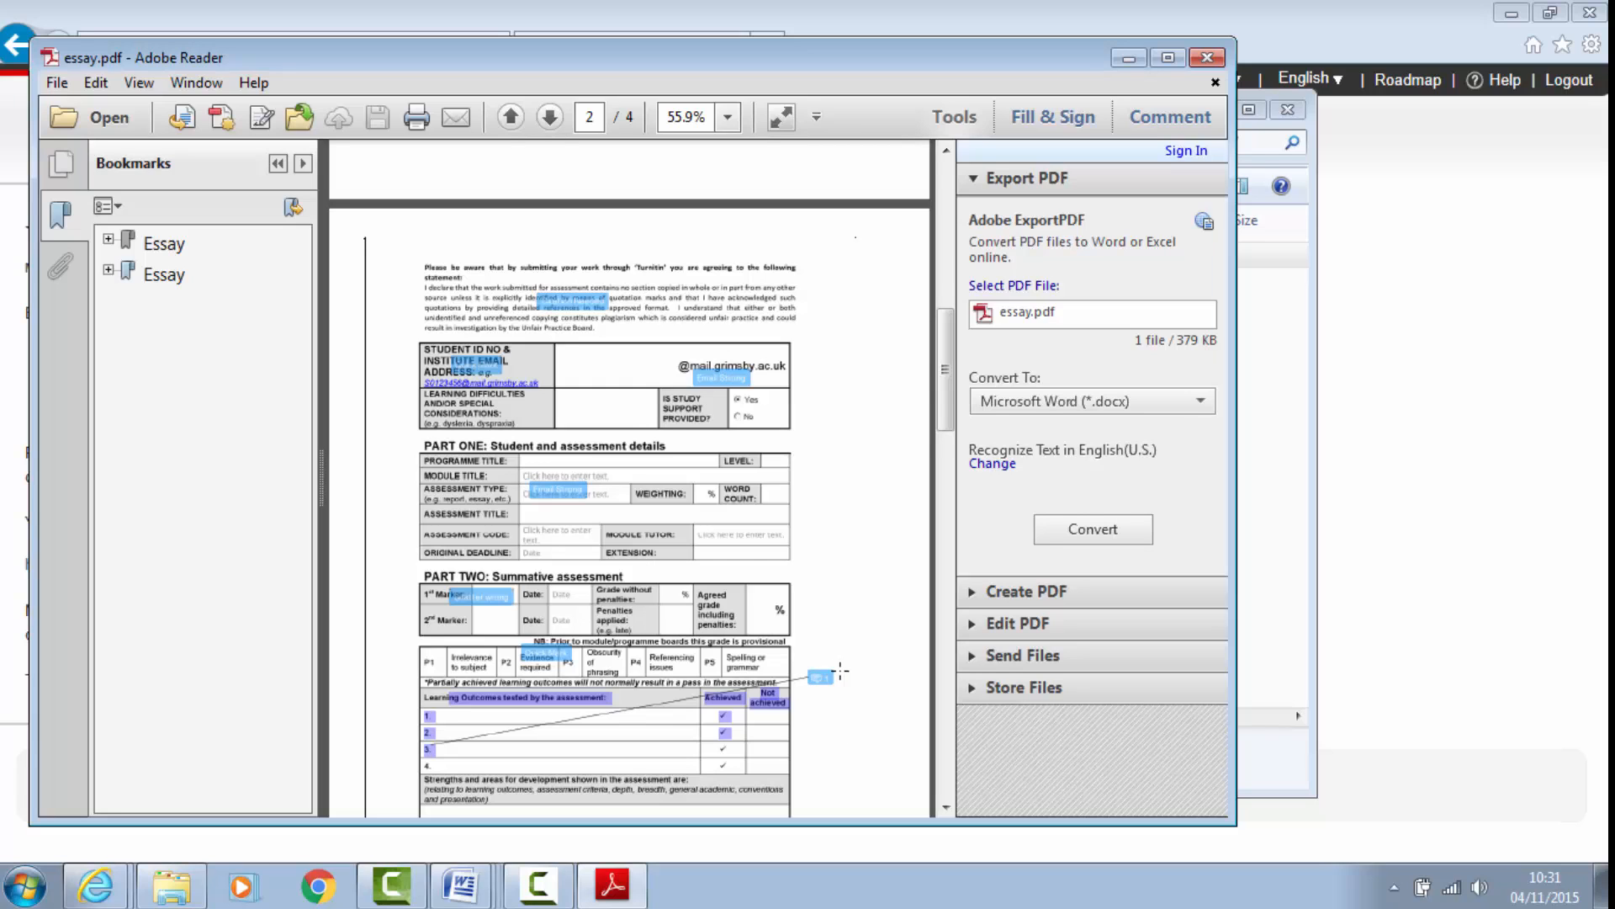
scroll(838, 680, down, 1)
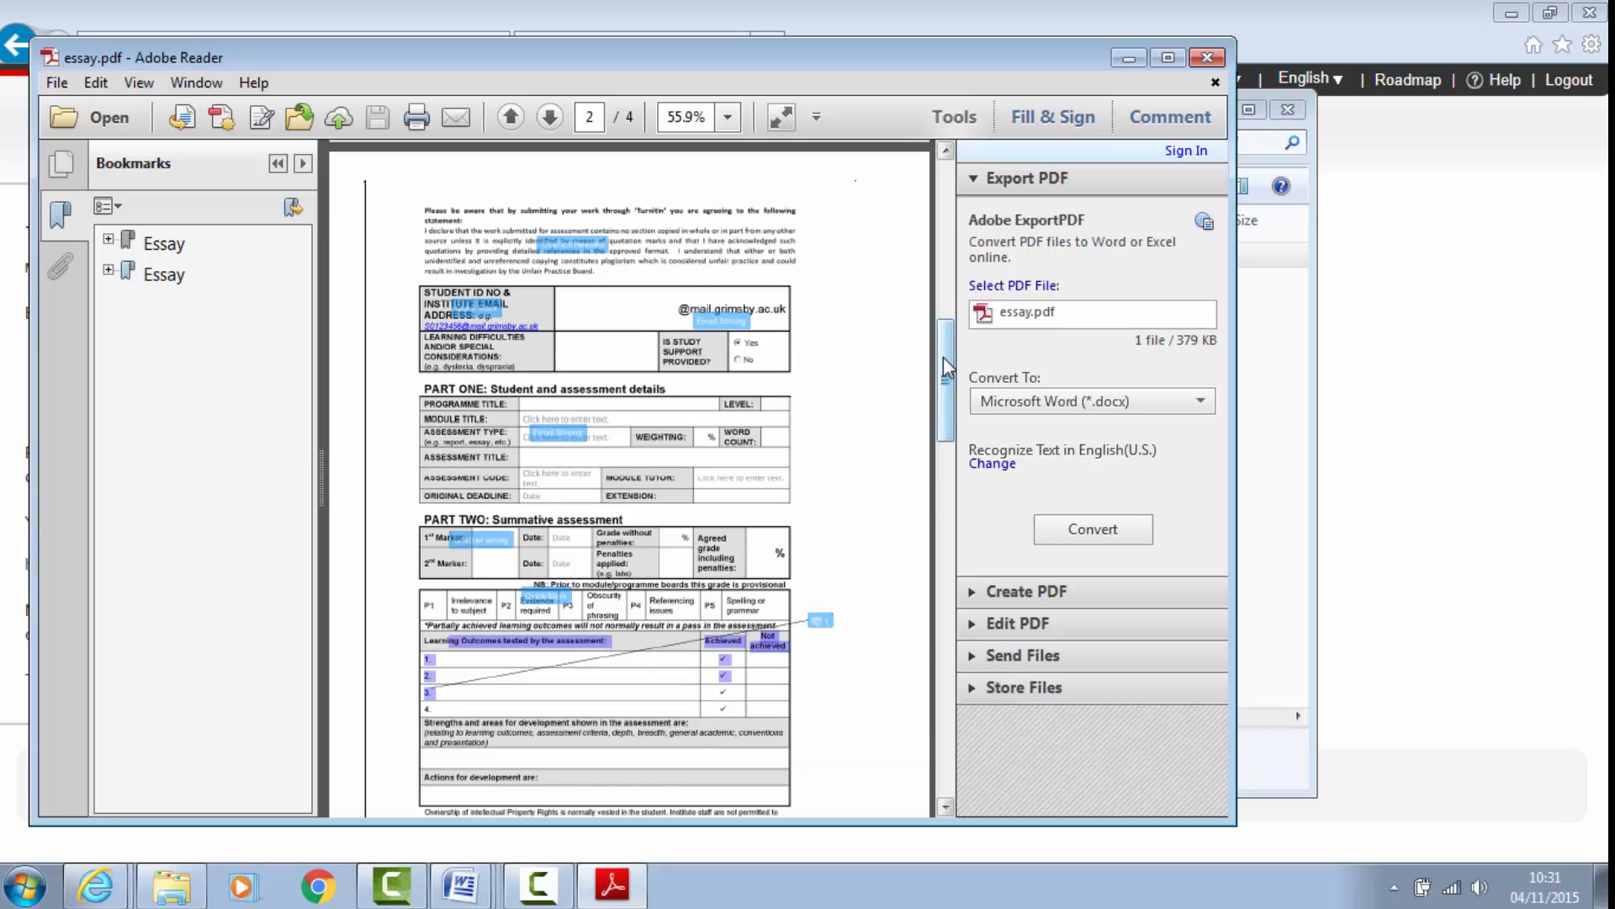
drag(945, 370, 921, 589)
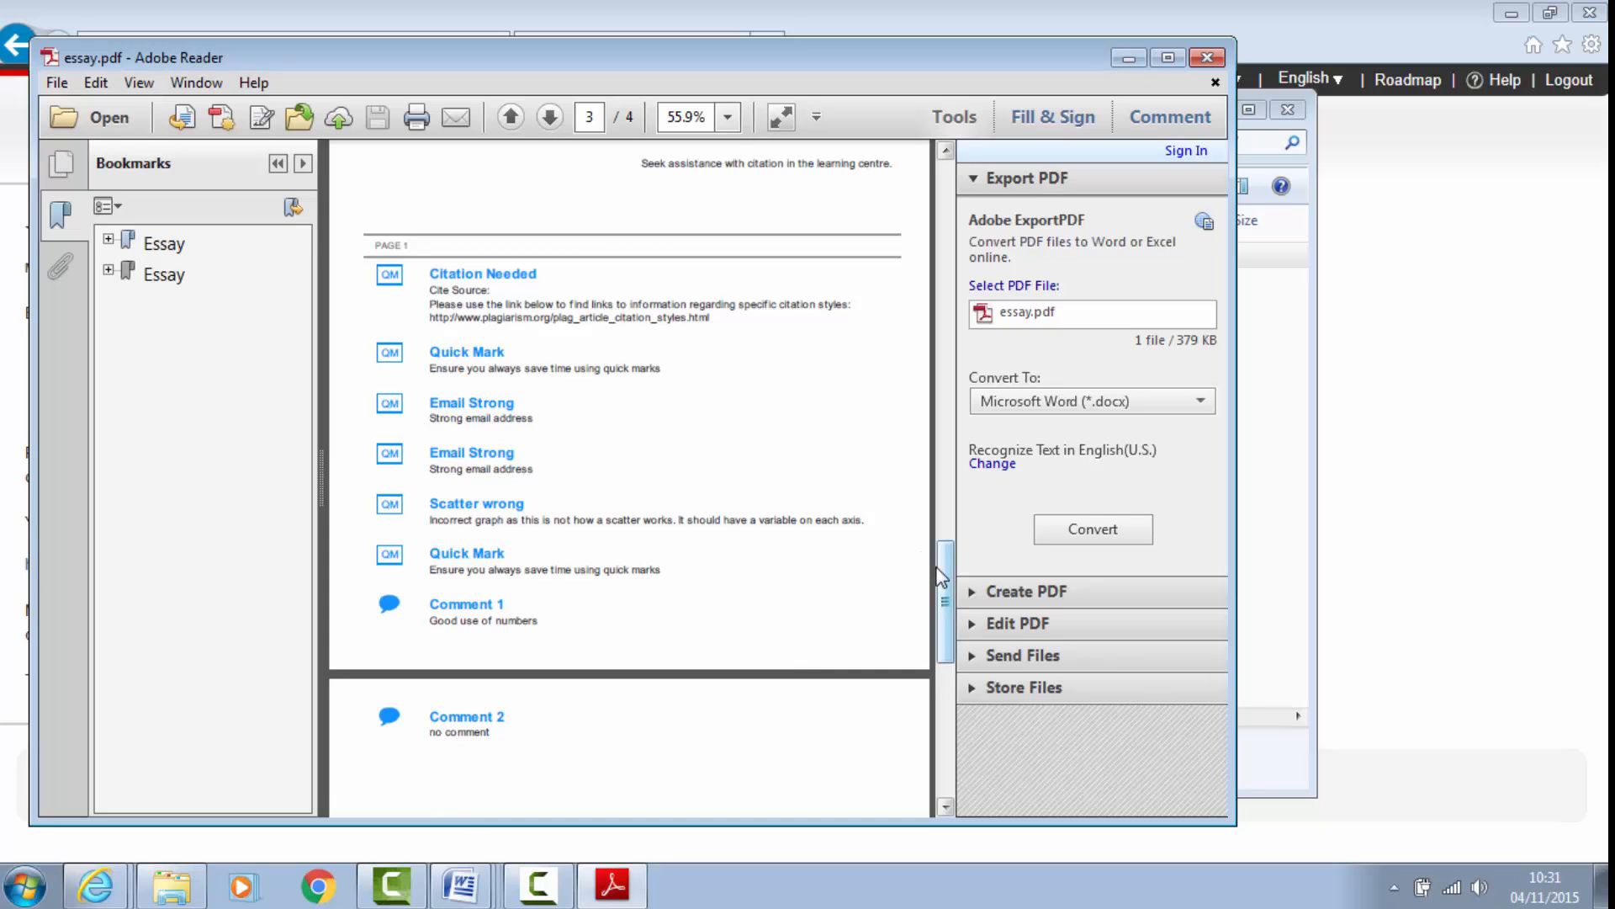
drag(941, 581, 953, 484)
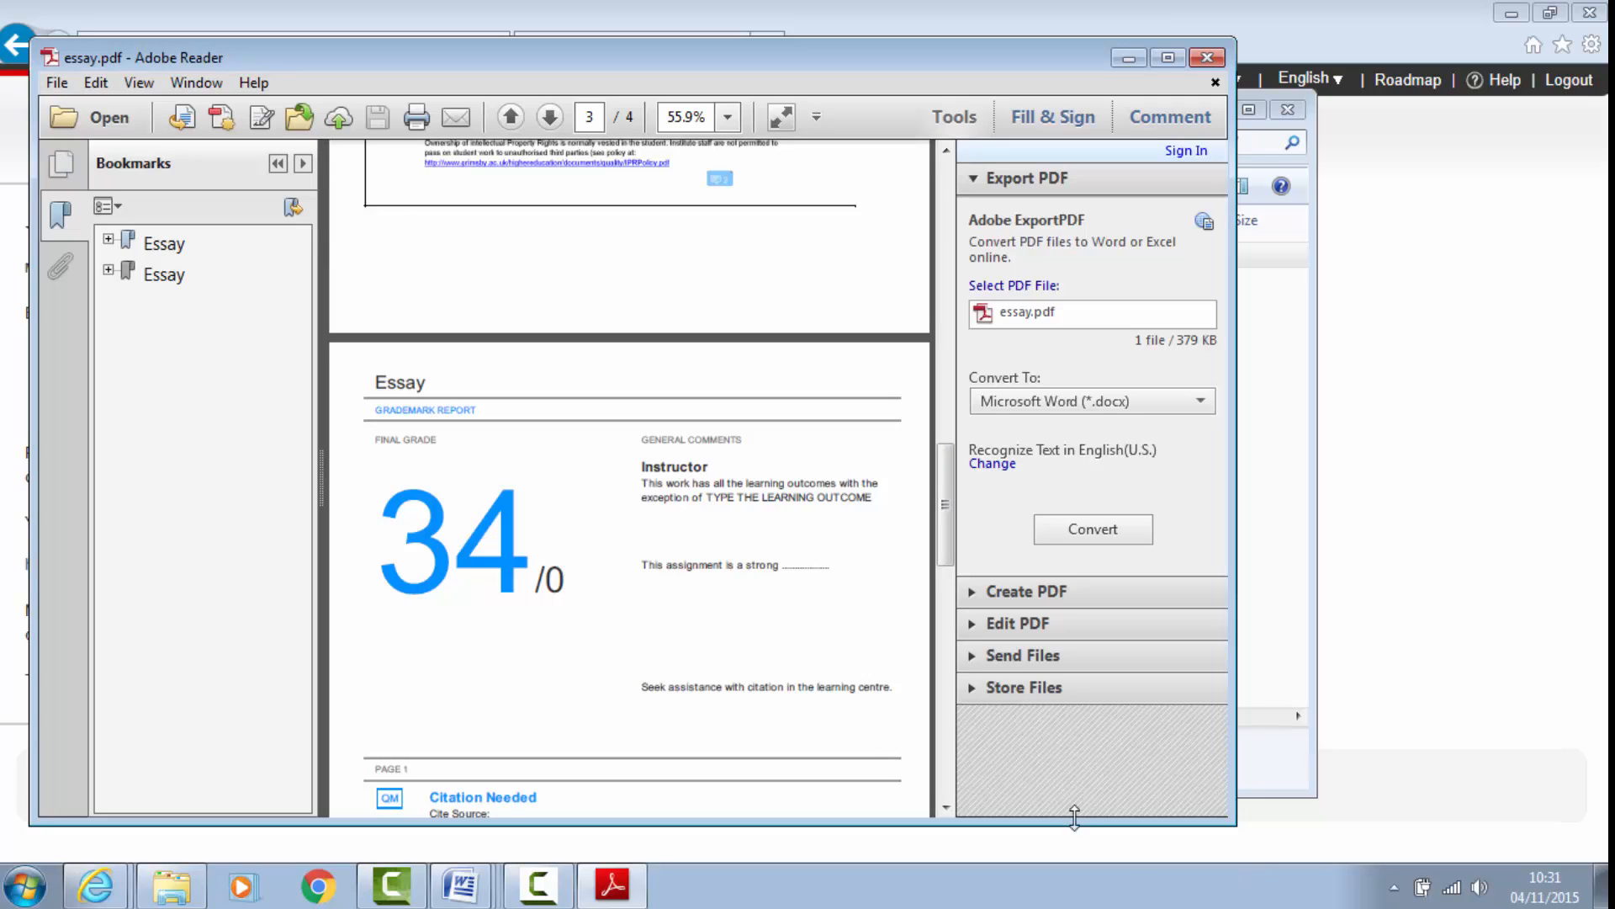
drag(944, 501, 944, 217)
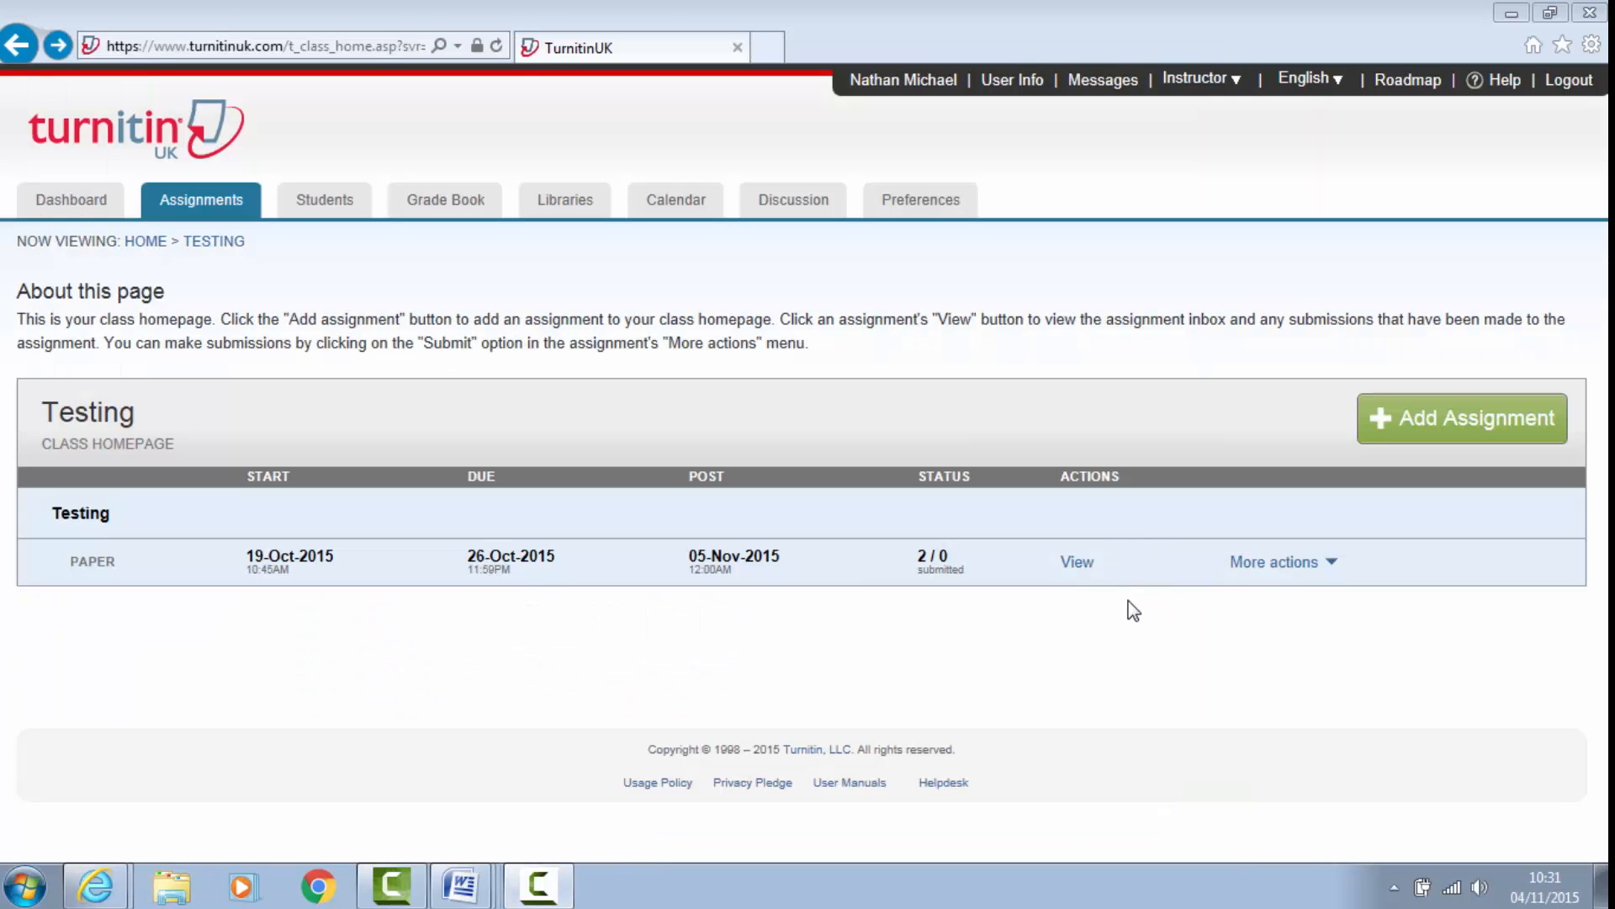
Step: Open the Essay paper from the Testing inbox in GradeMark, download the PDF of its current view and open Essay.pdf
click(1076, 565)
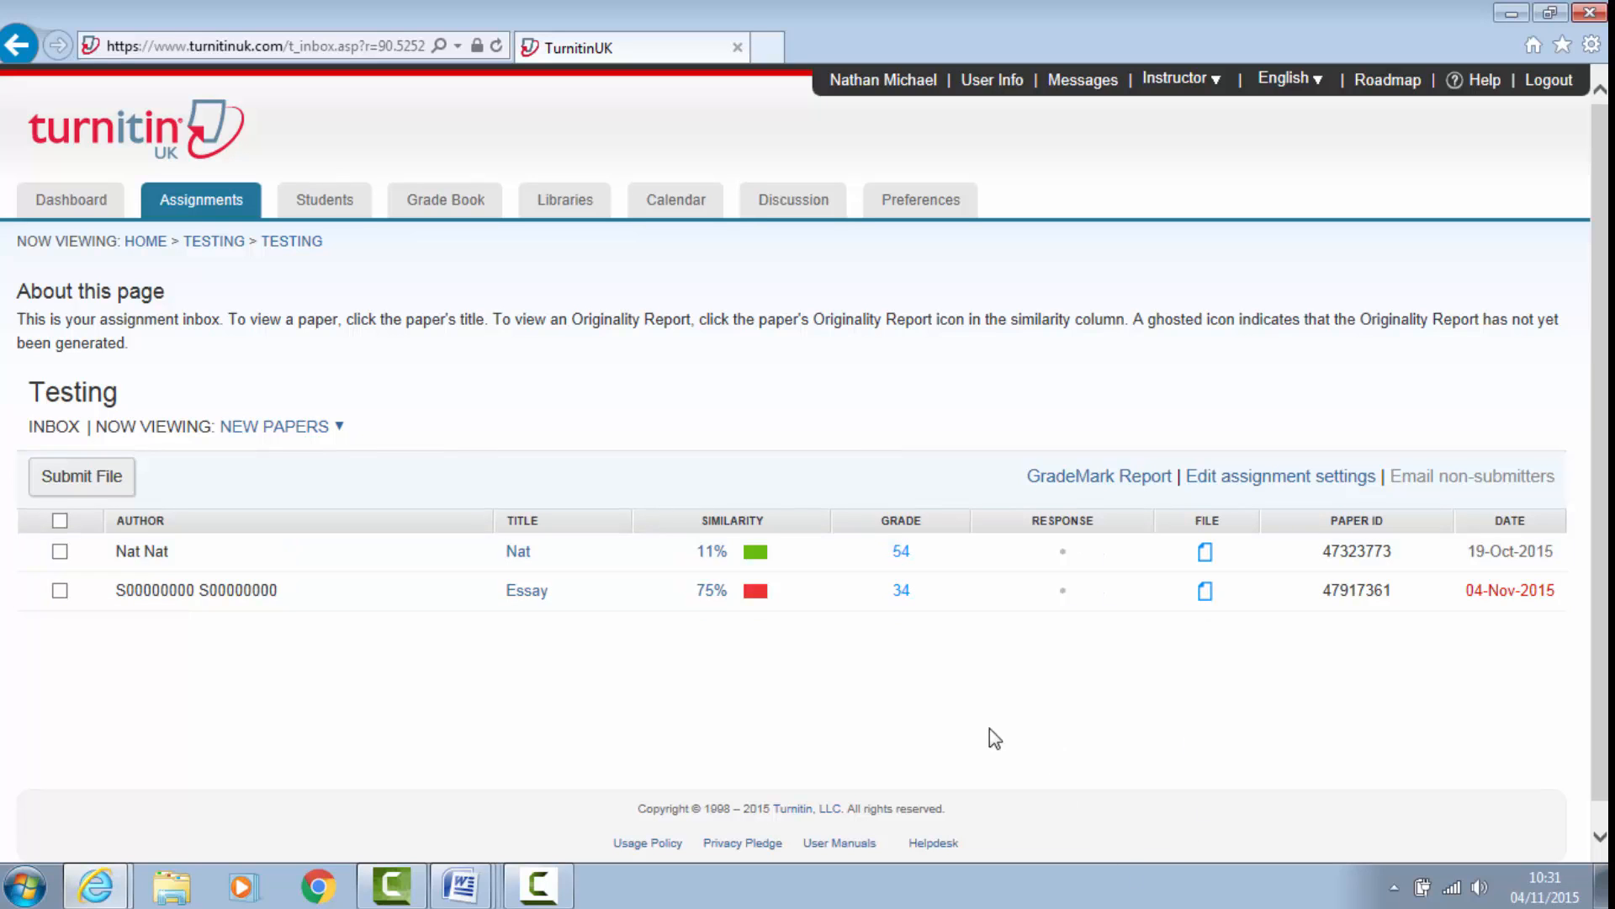
click(904, 590)
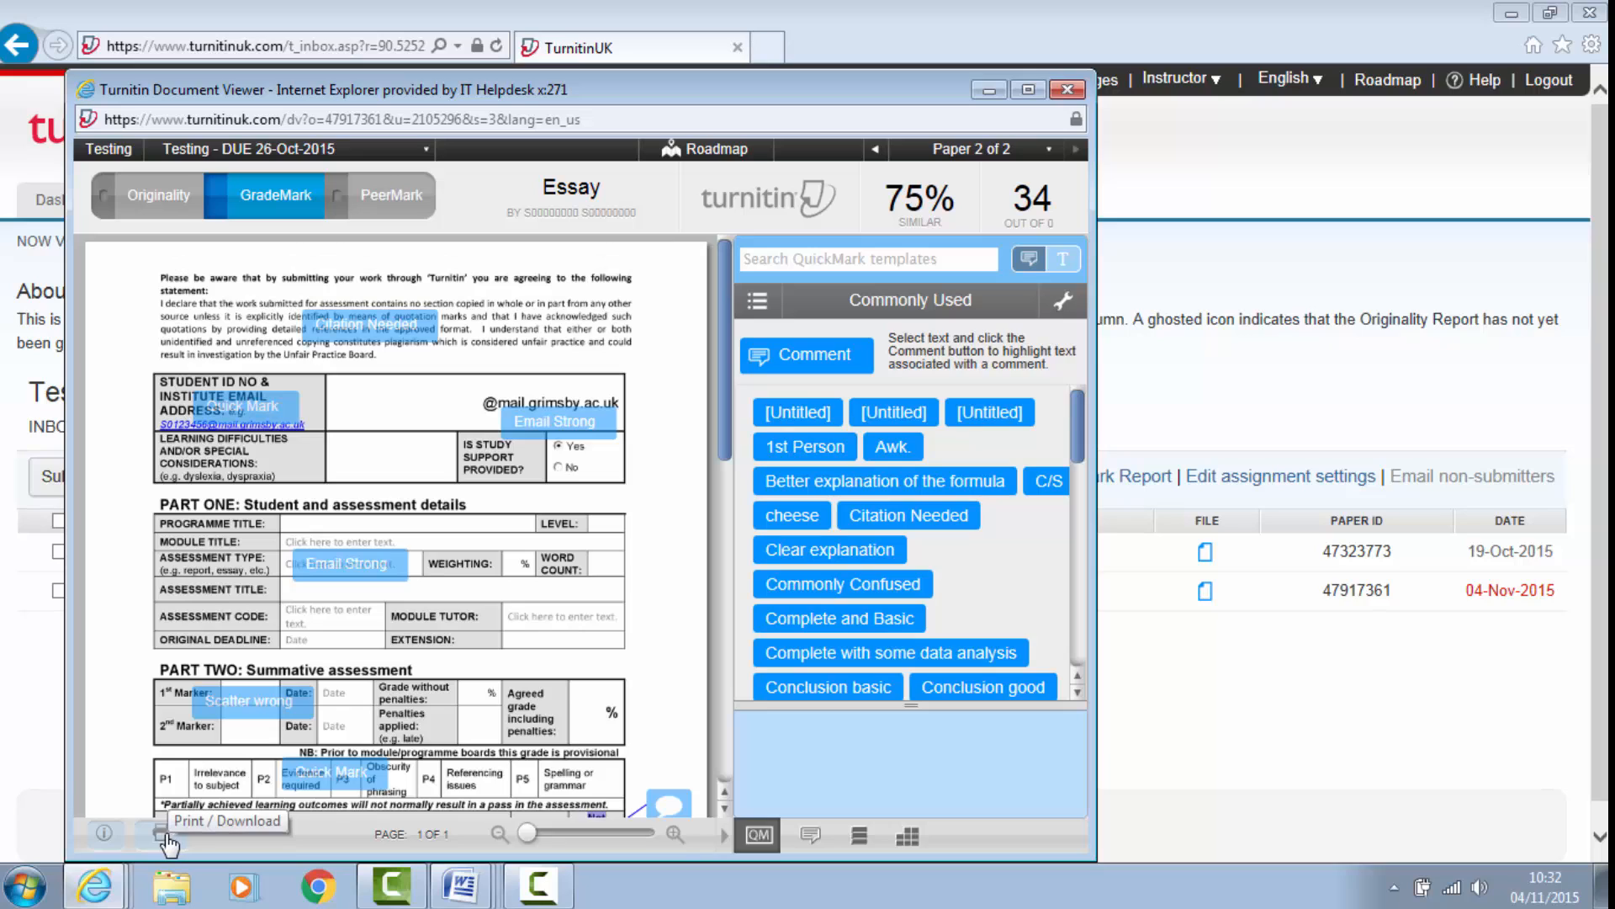
click(162, 835)
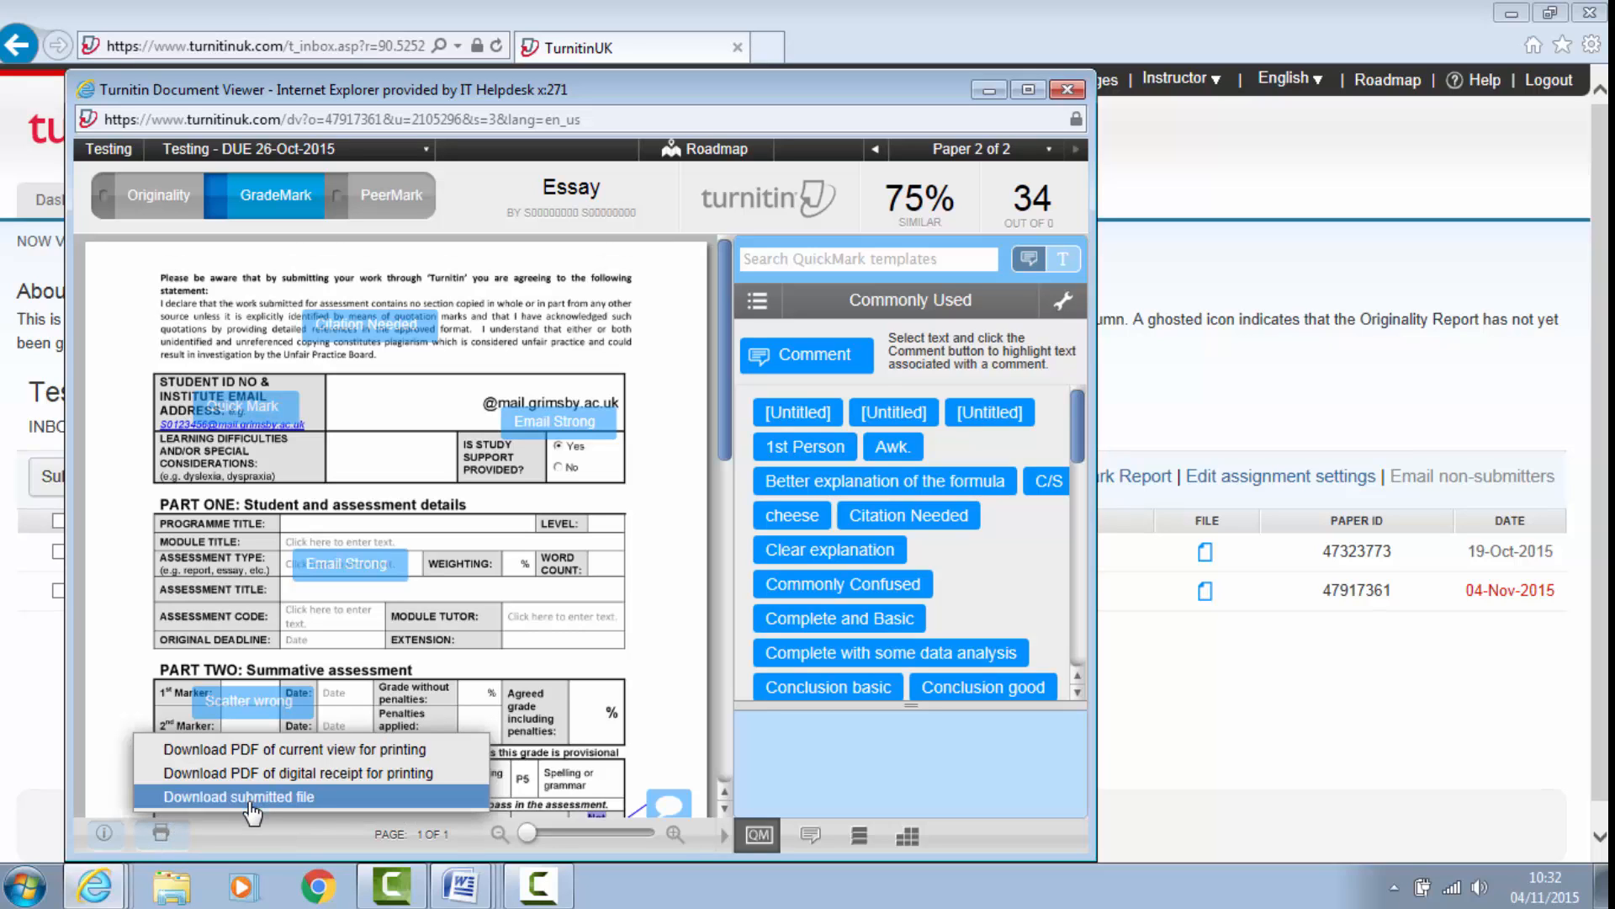
click(290, 750)
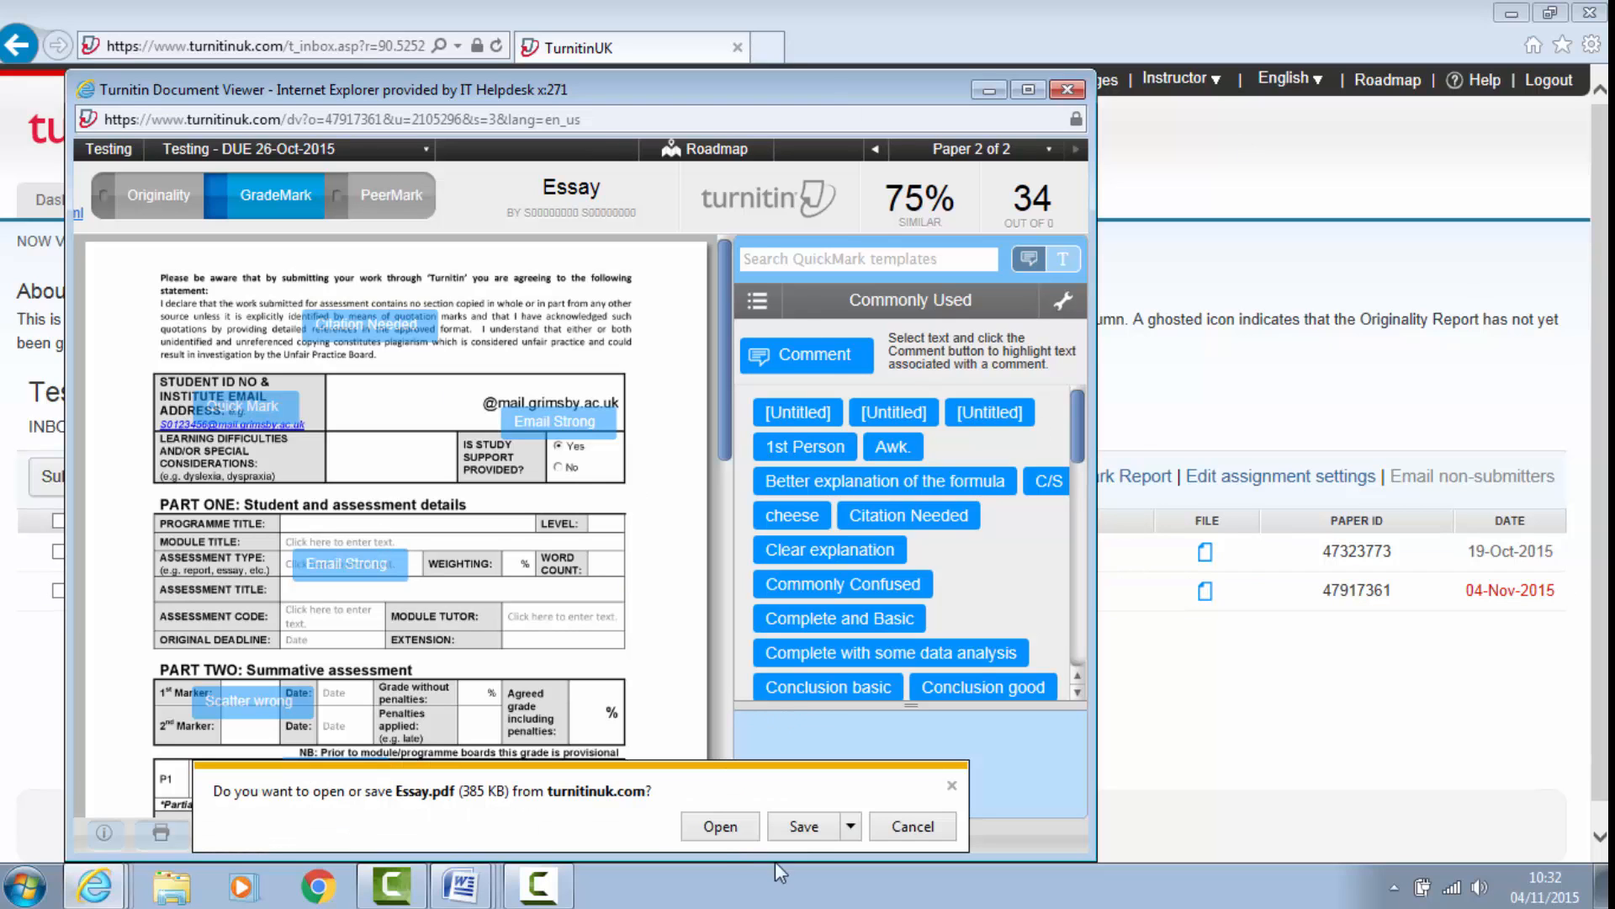
click(720, 826)
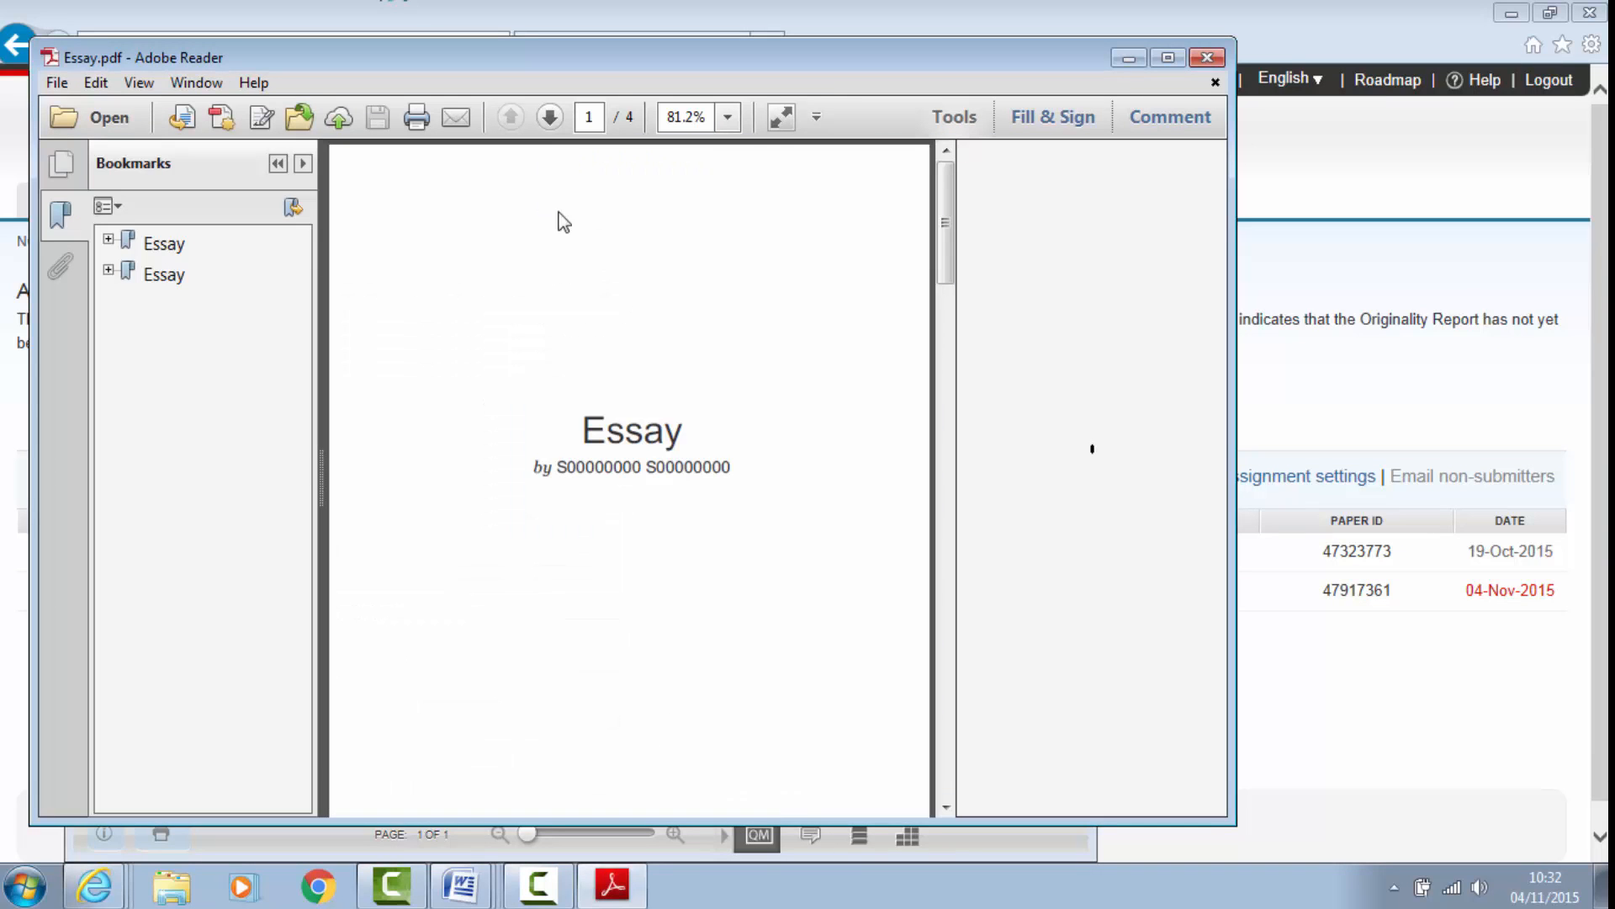
Step: Review the annotated page, final grade, general comments and QuickMark list in Essay.pdf, ending back at its title page
scroll(536, 518, down, 10)
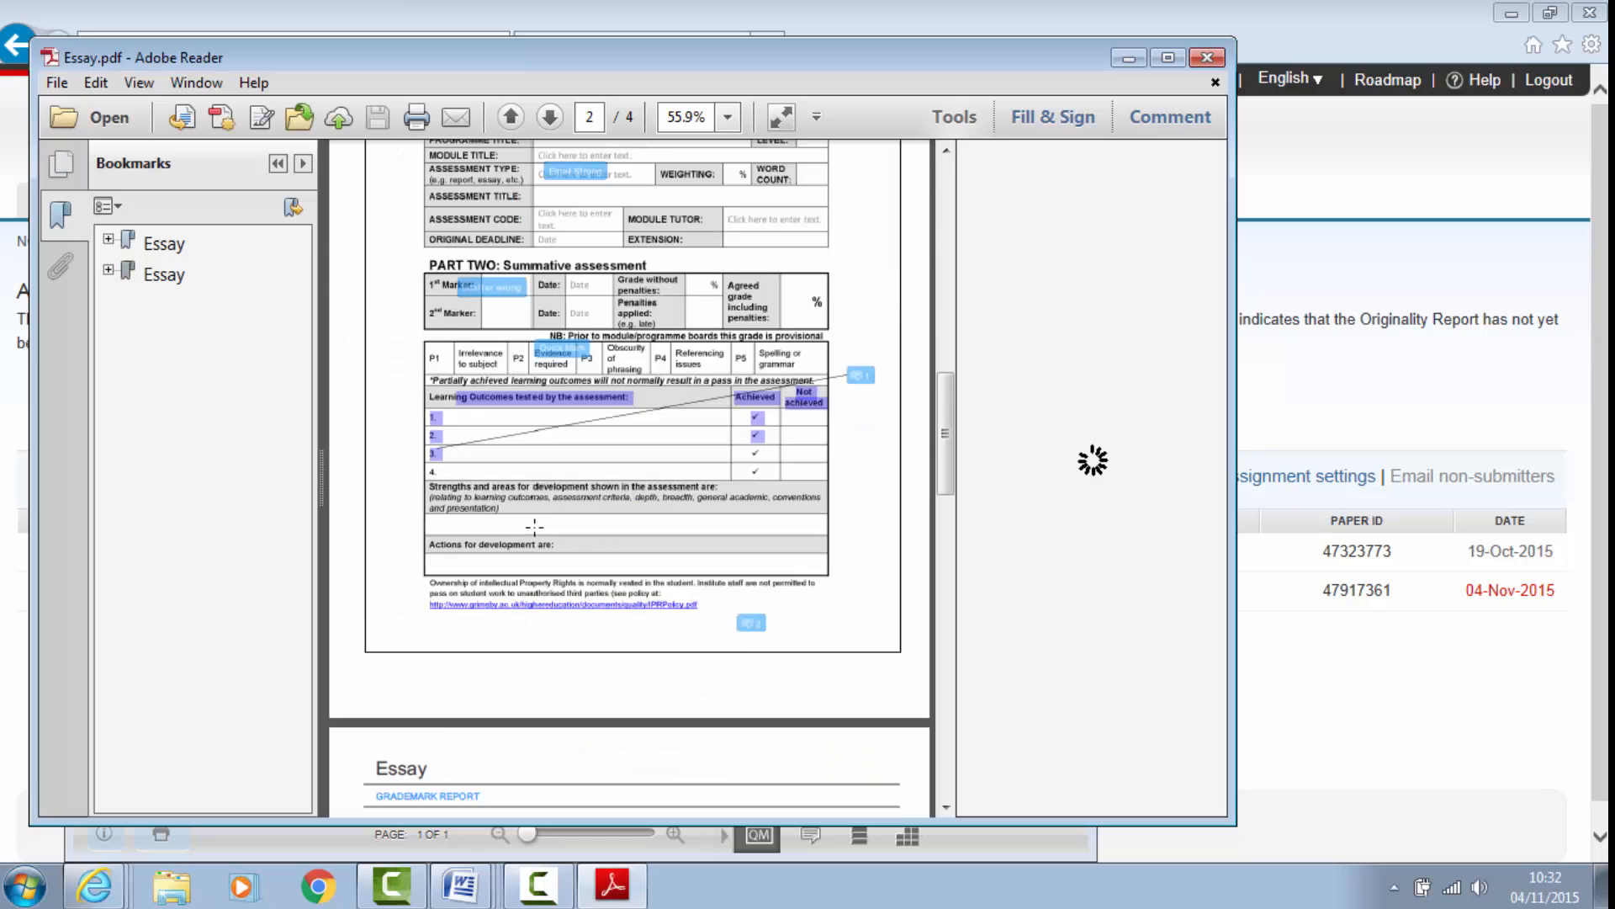
scroll(535, 526, down, 10)
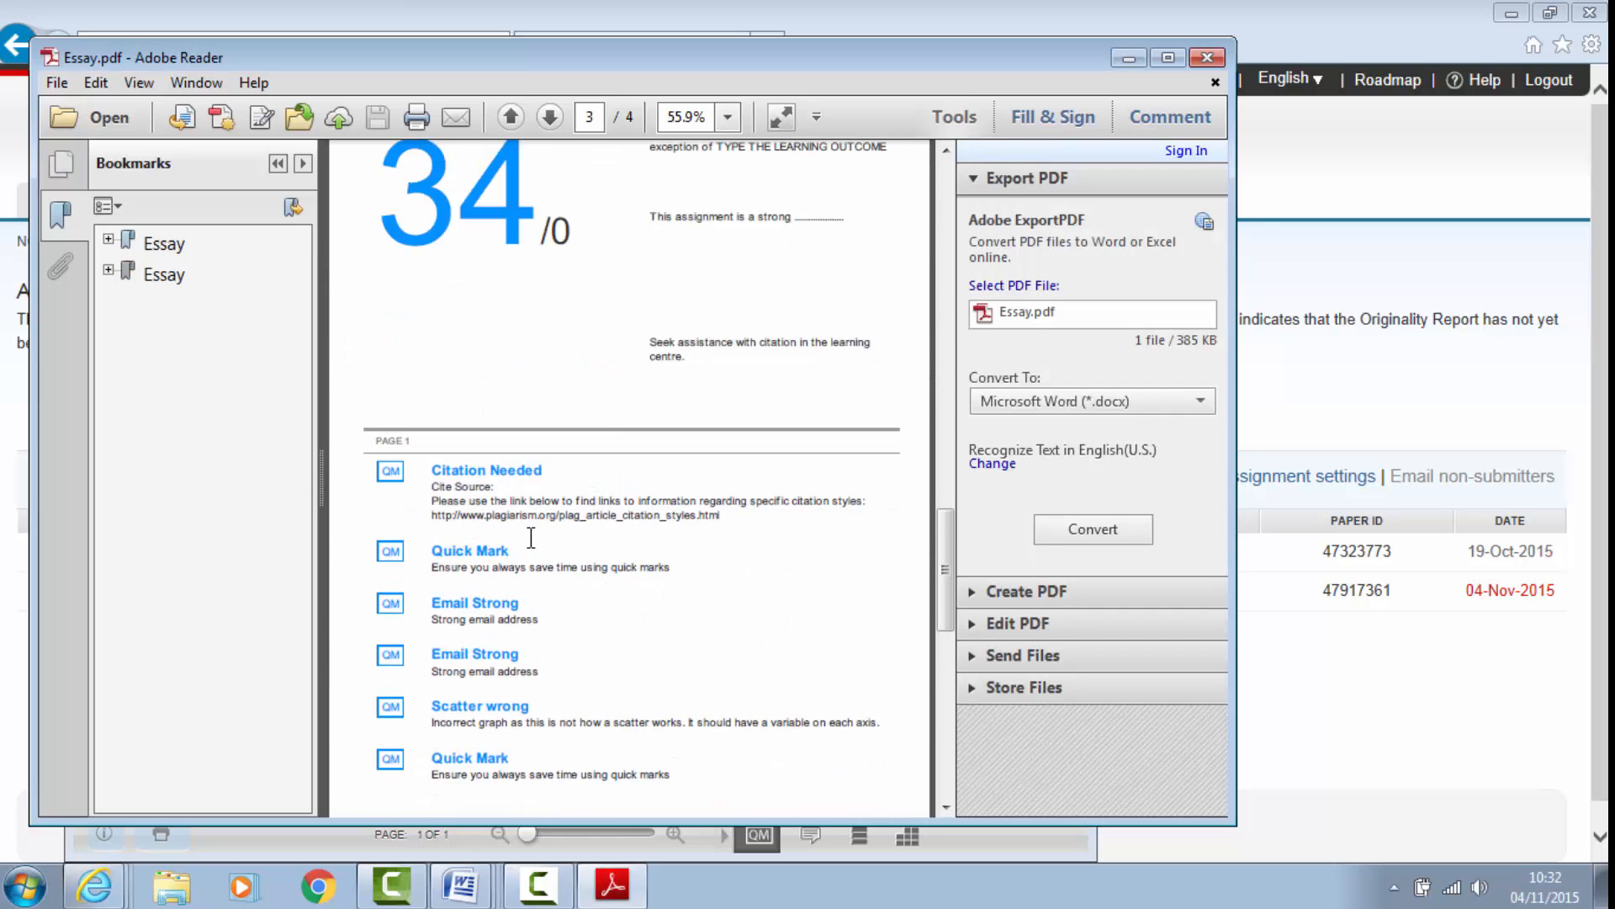
scroll(531, 537, up, 1)
scroll(530, 545, up, 4)
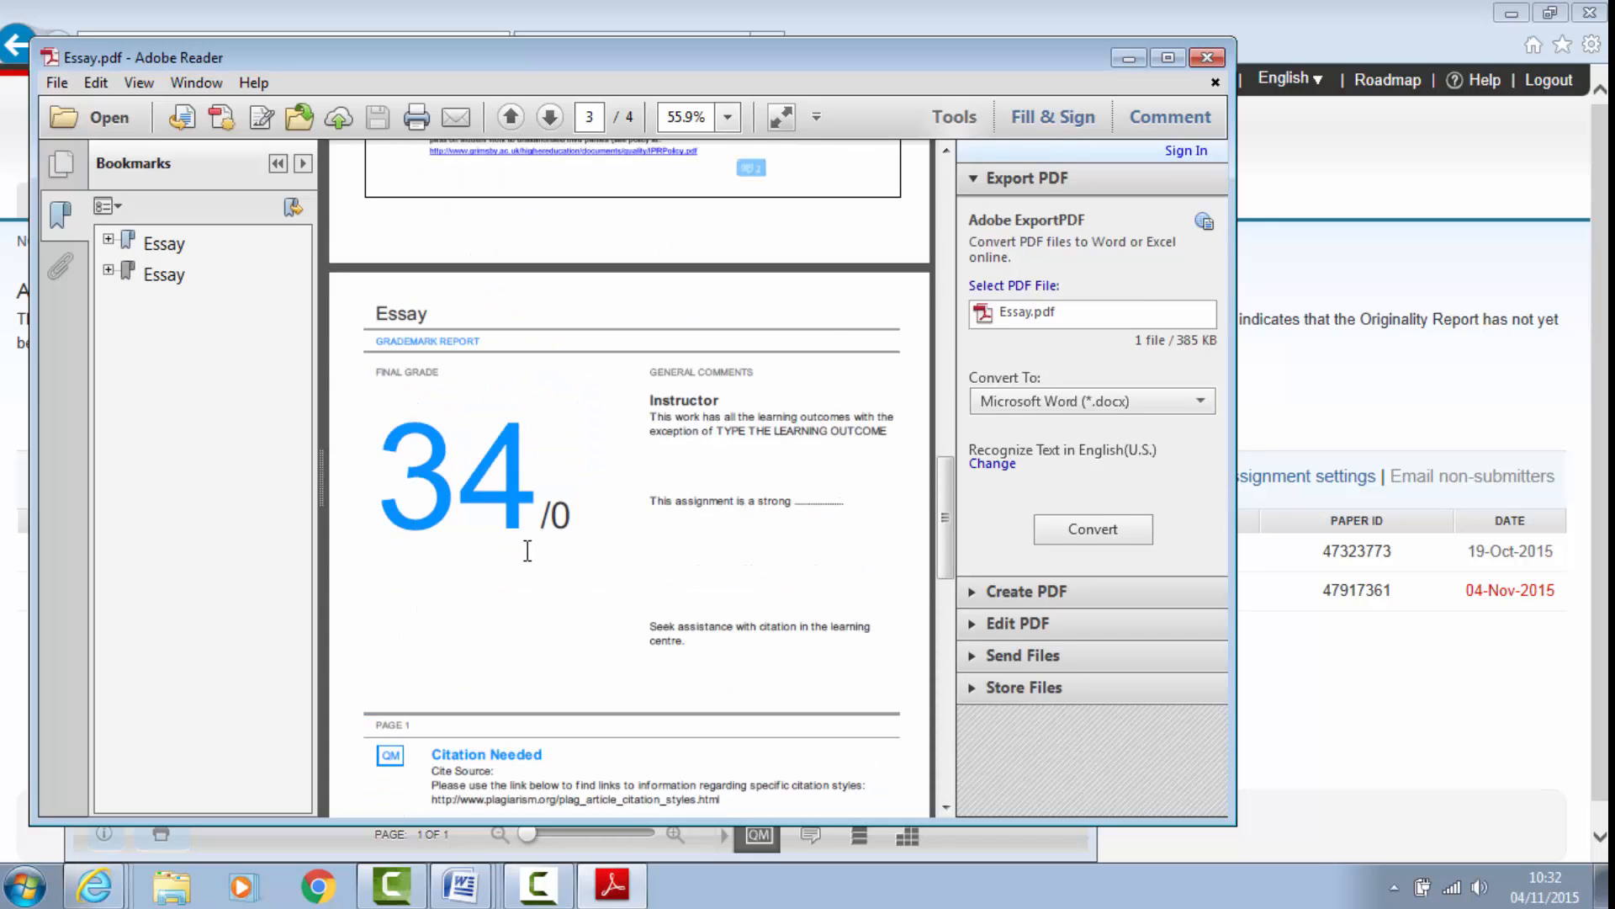
scroll(526, 549, down, 10)
scroll(522, 551, up, 15)
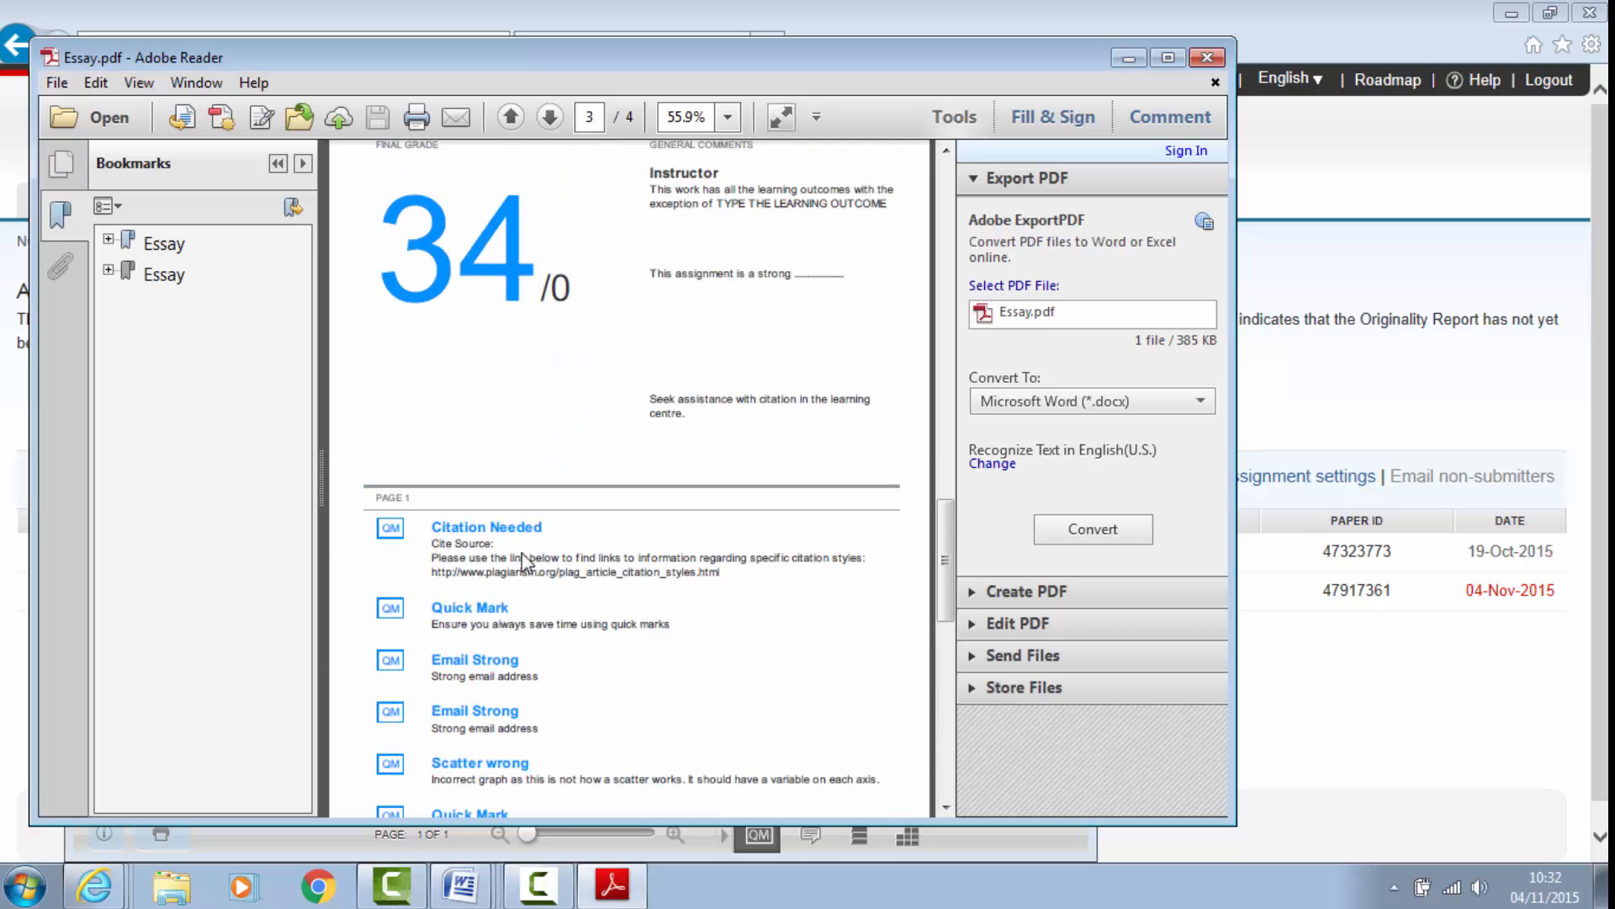
scroll(522, 551, up, 6)
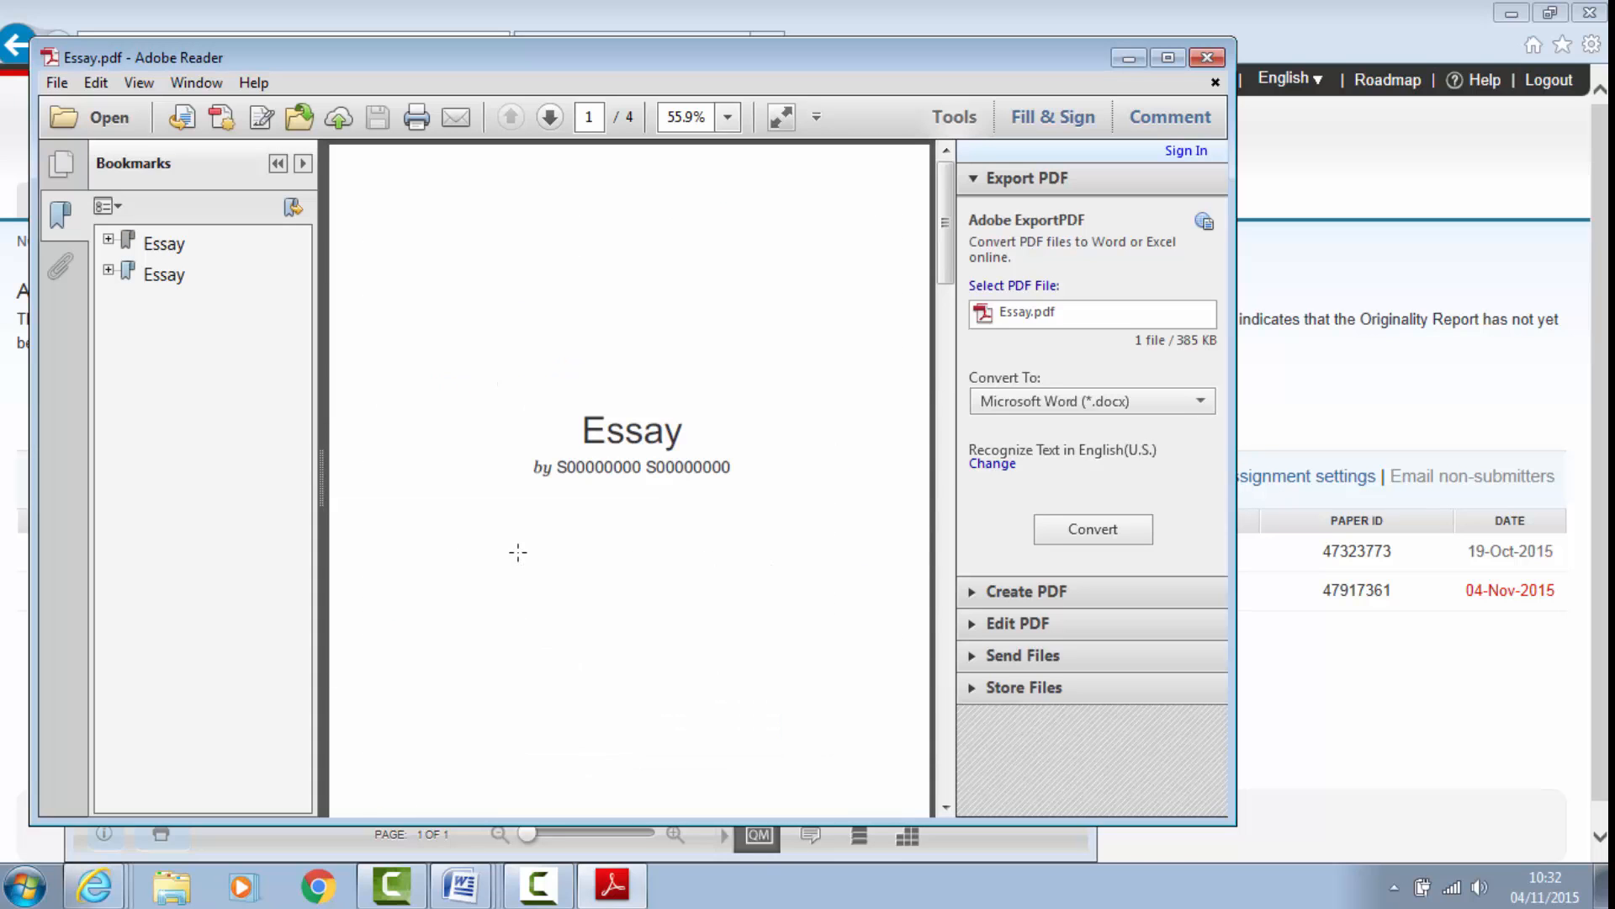
Step: Start saving a copy of Essay.pdf with Save As
click(52, 82)
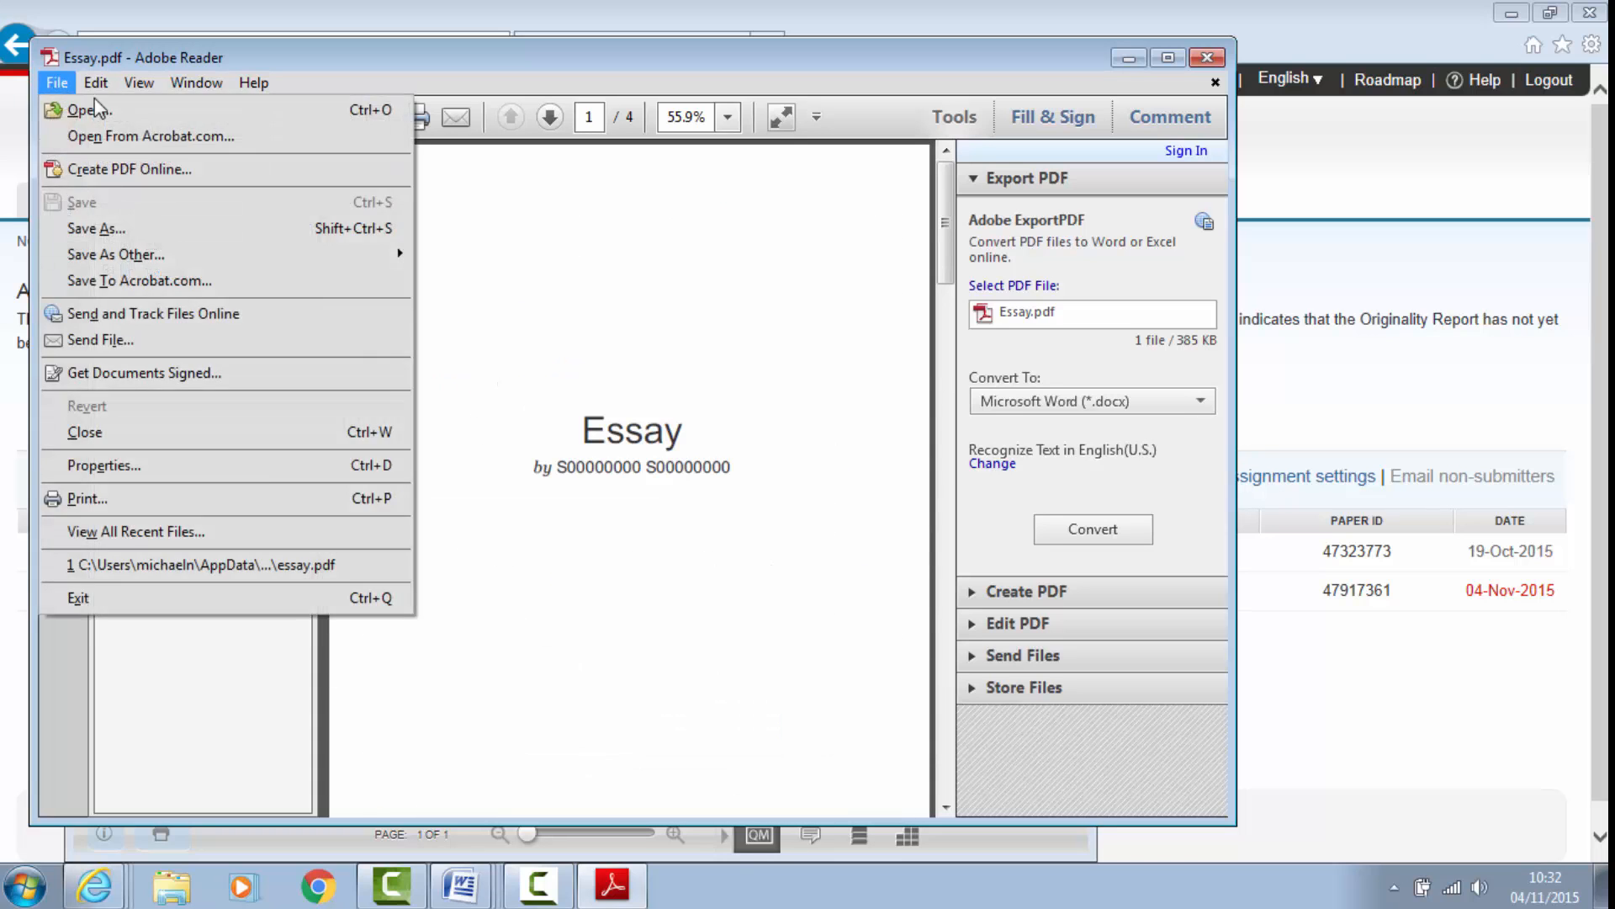
key(Right)
click(52, 82)
click(116, 235)
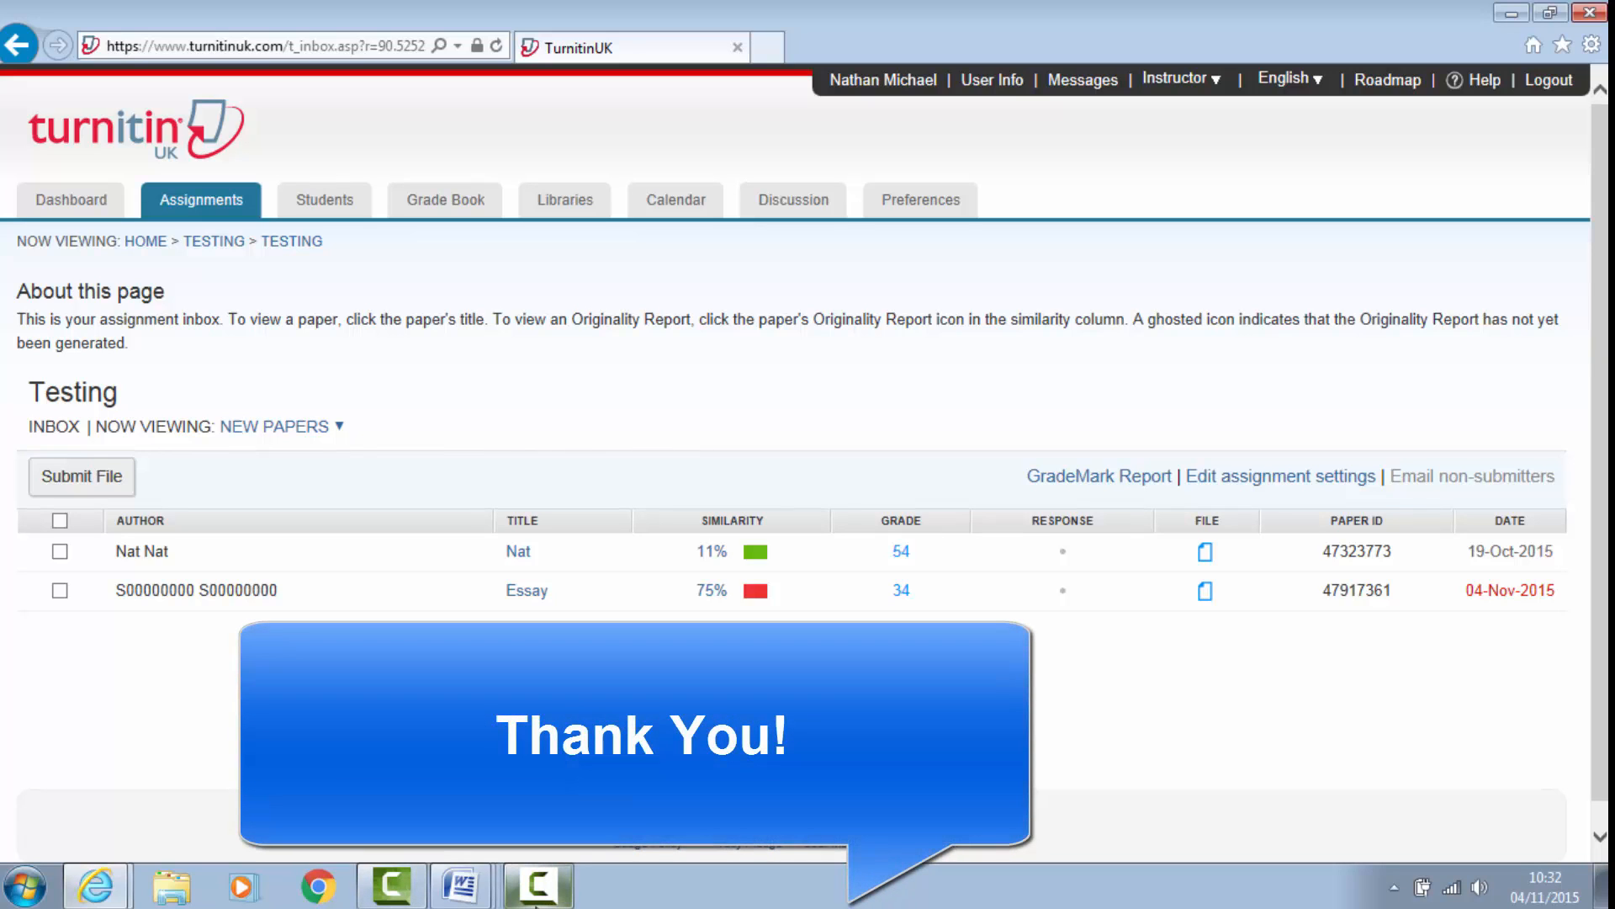
mouse_move(533, 905)
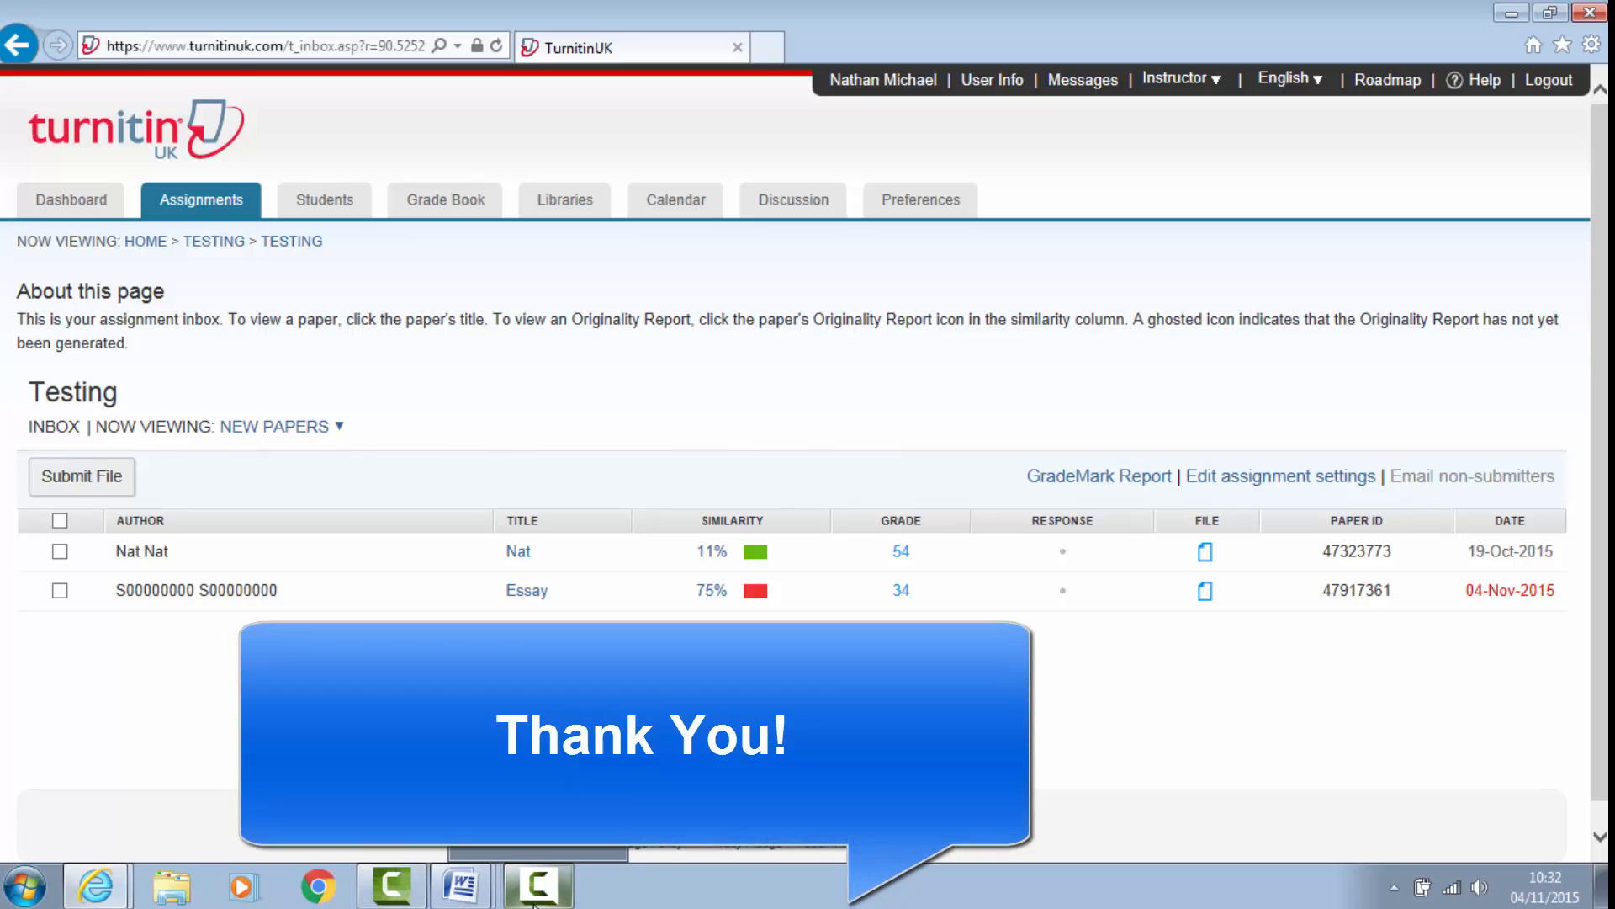
click(533, 900)
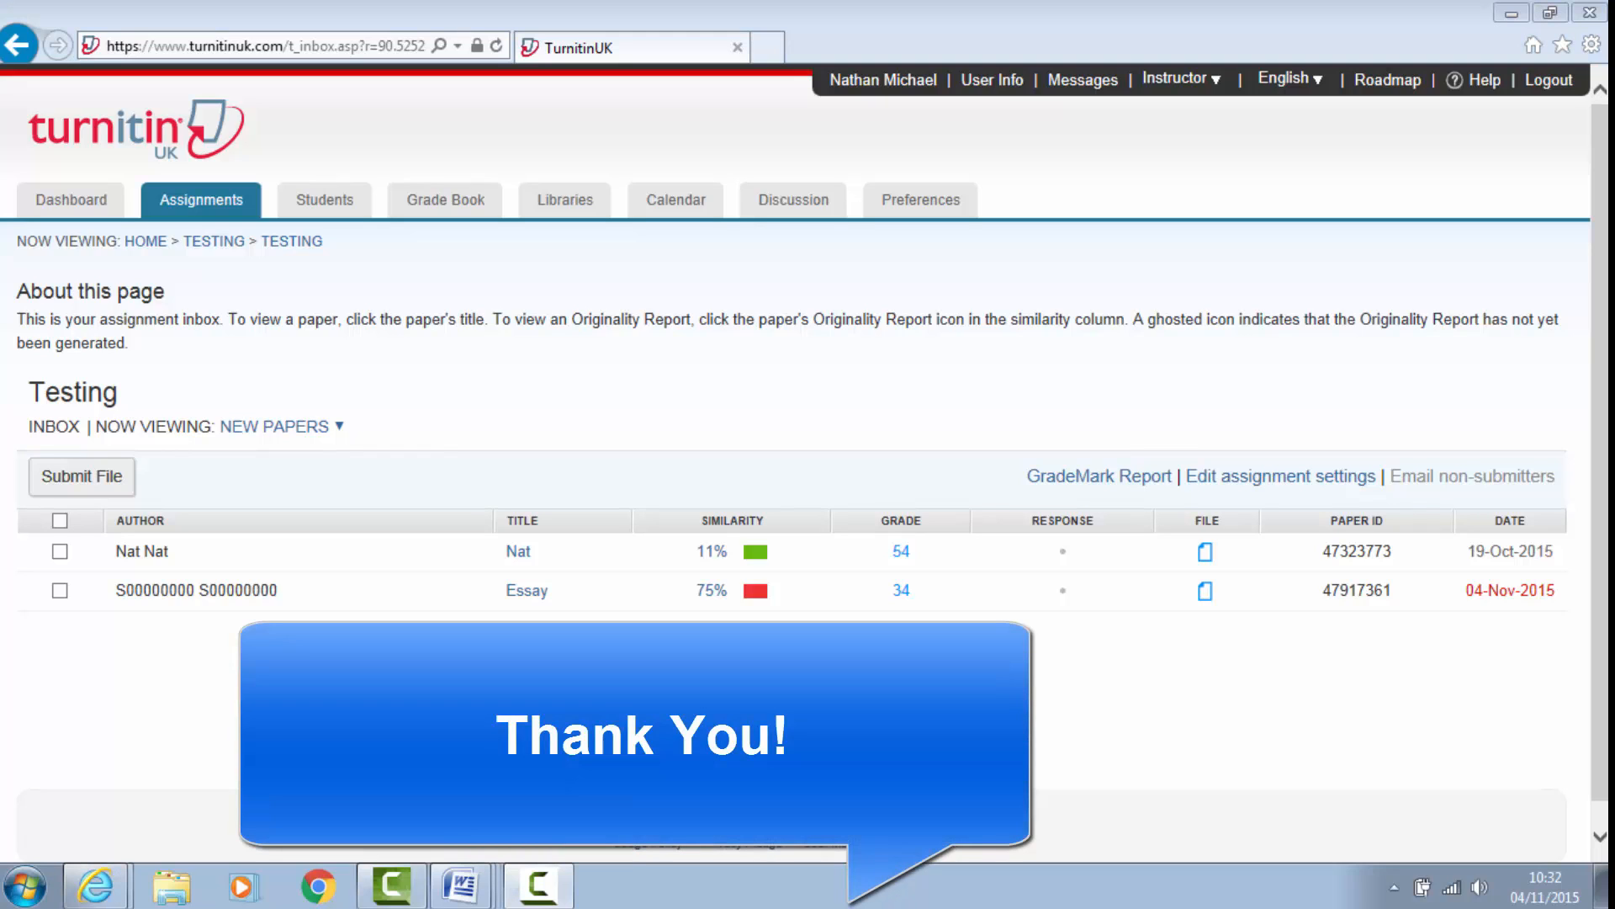